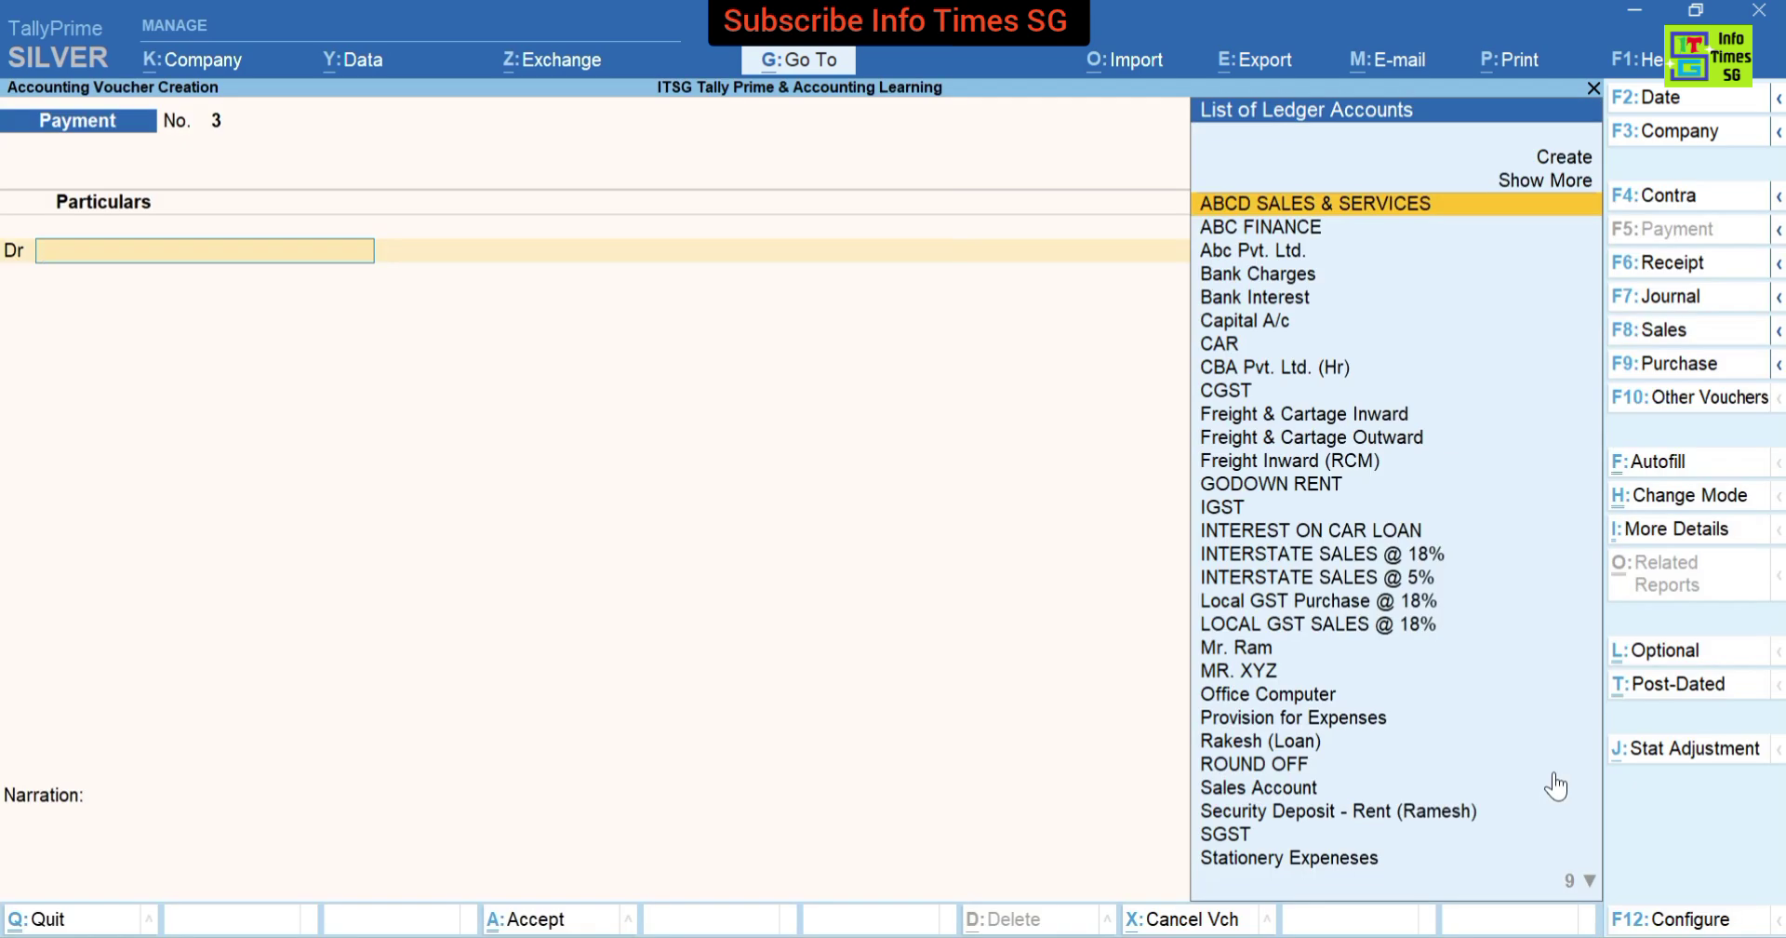
# Start a Sales voucher and set its voucher date to 5-7-2024.
pyautogui.press('F8')
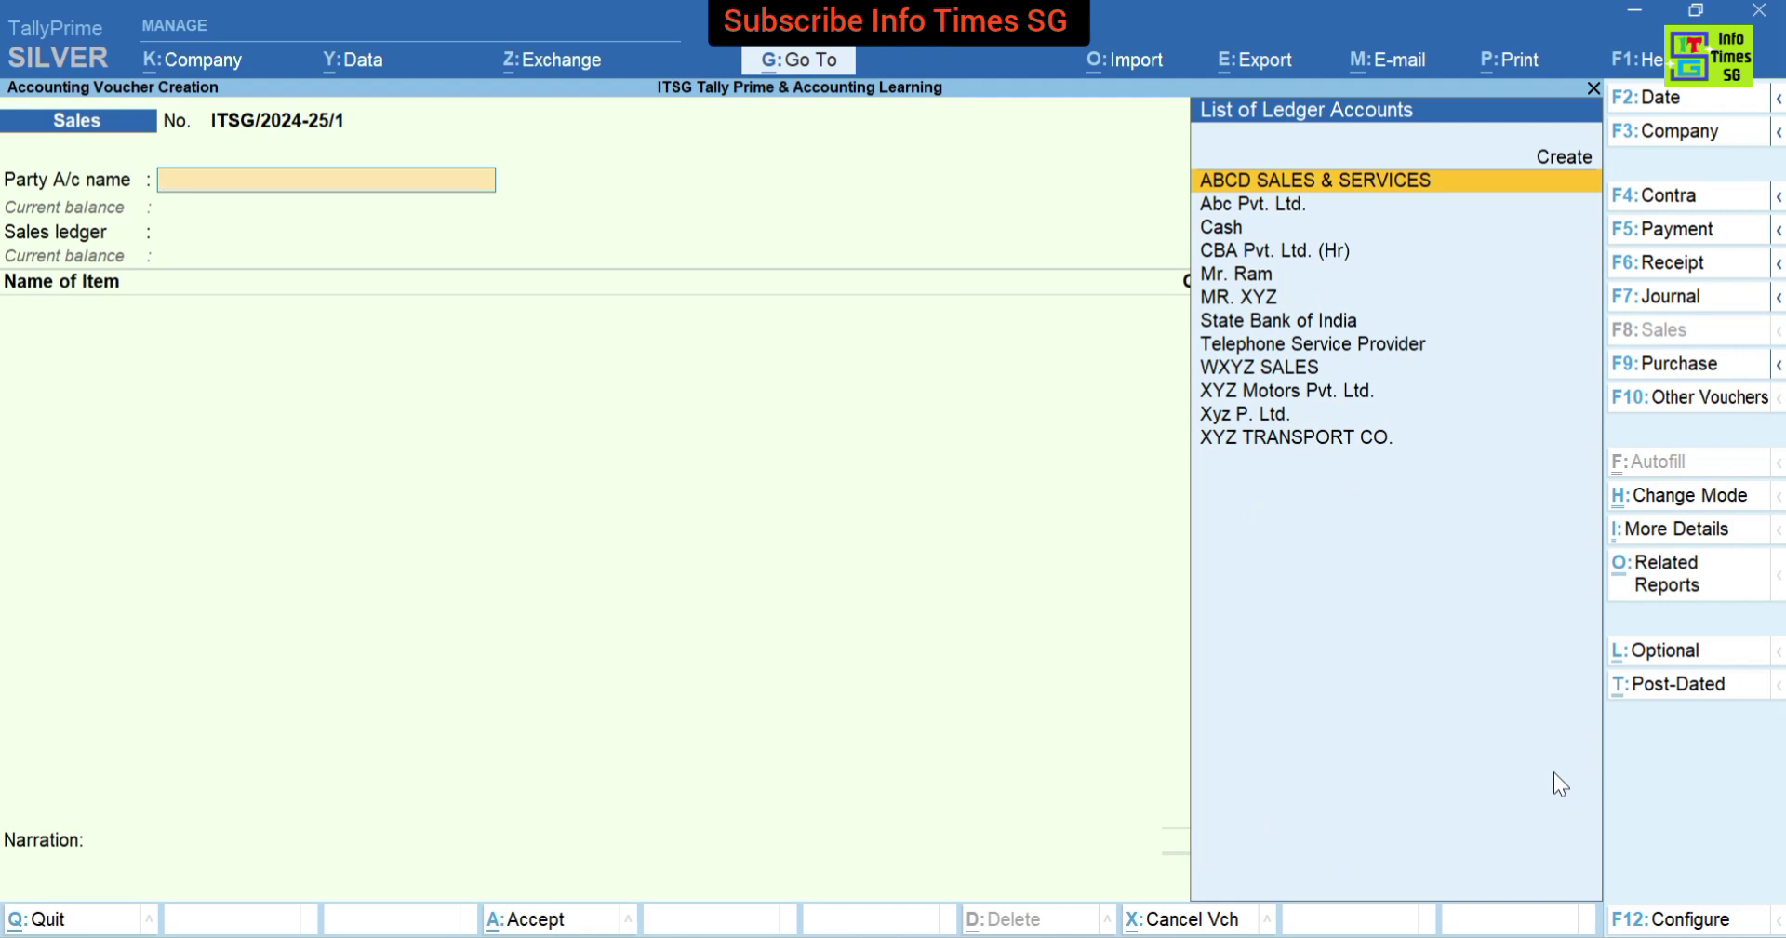
pyautogui.press('F2')
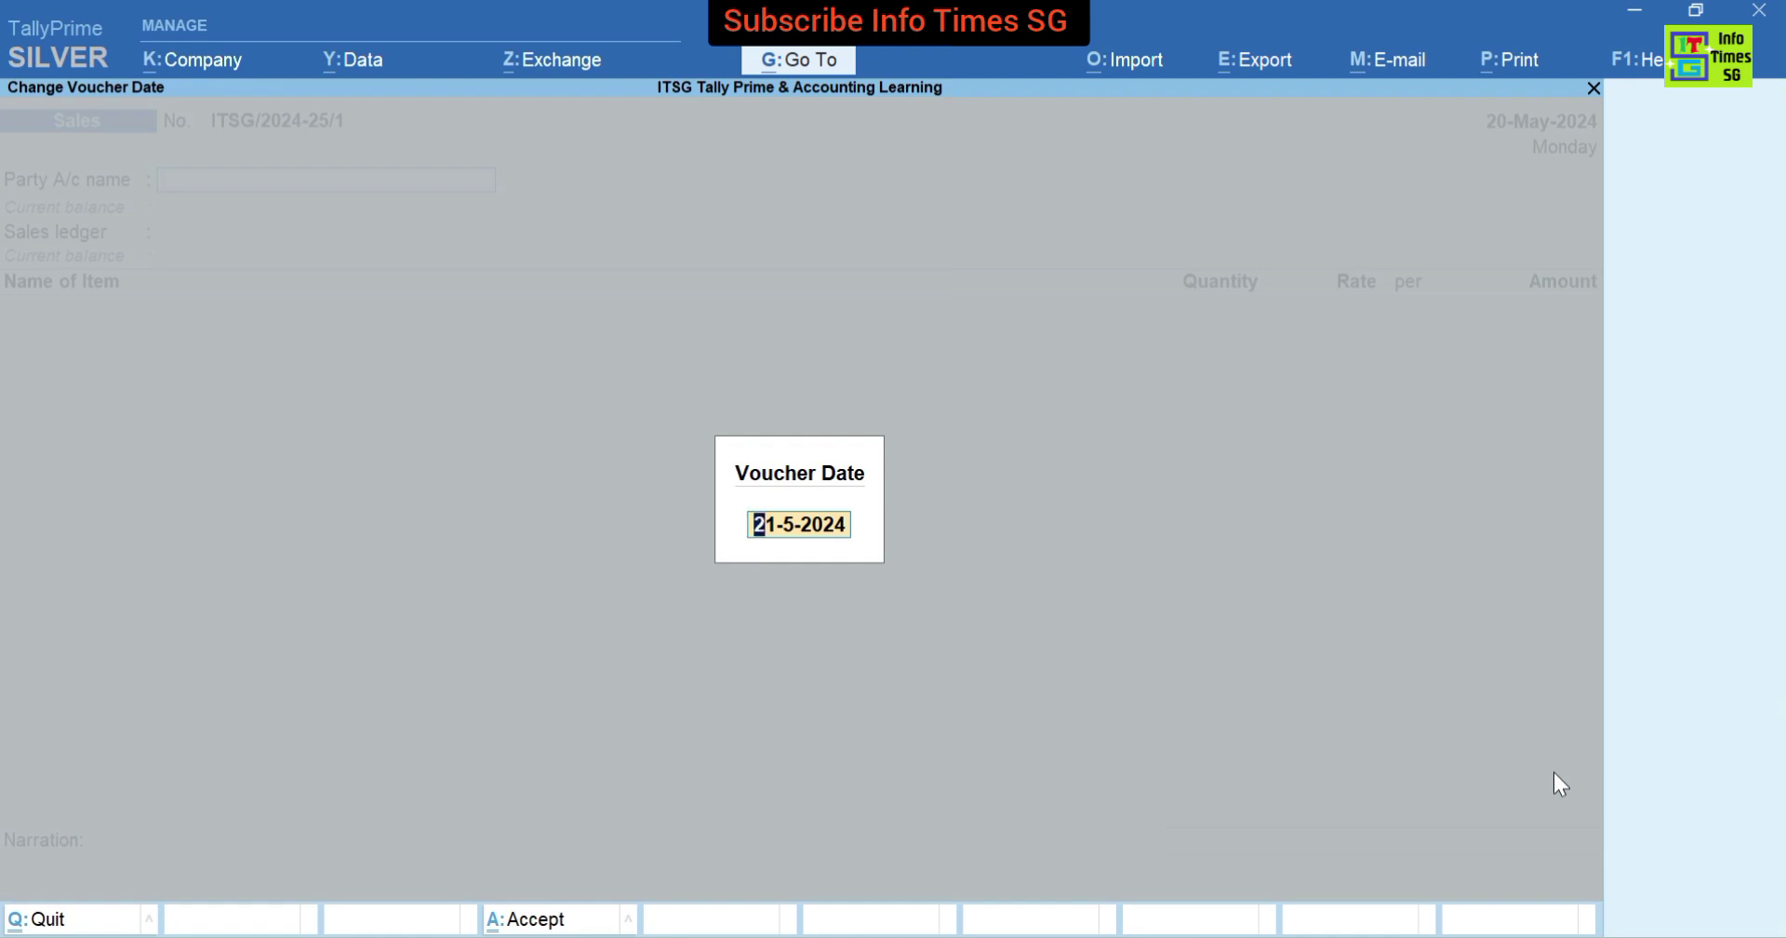
pyautogui.write('5.7.24')
pyautogui.press('Return')
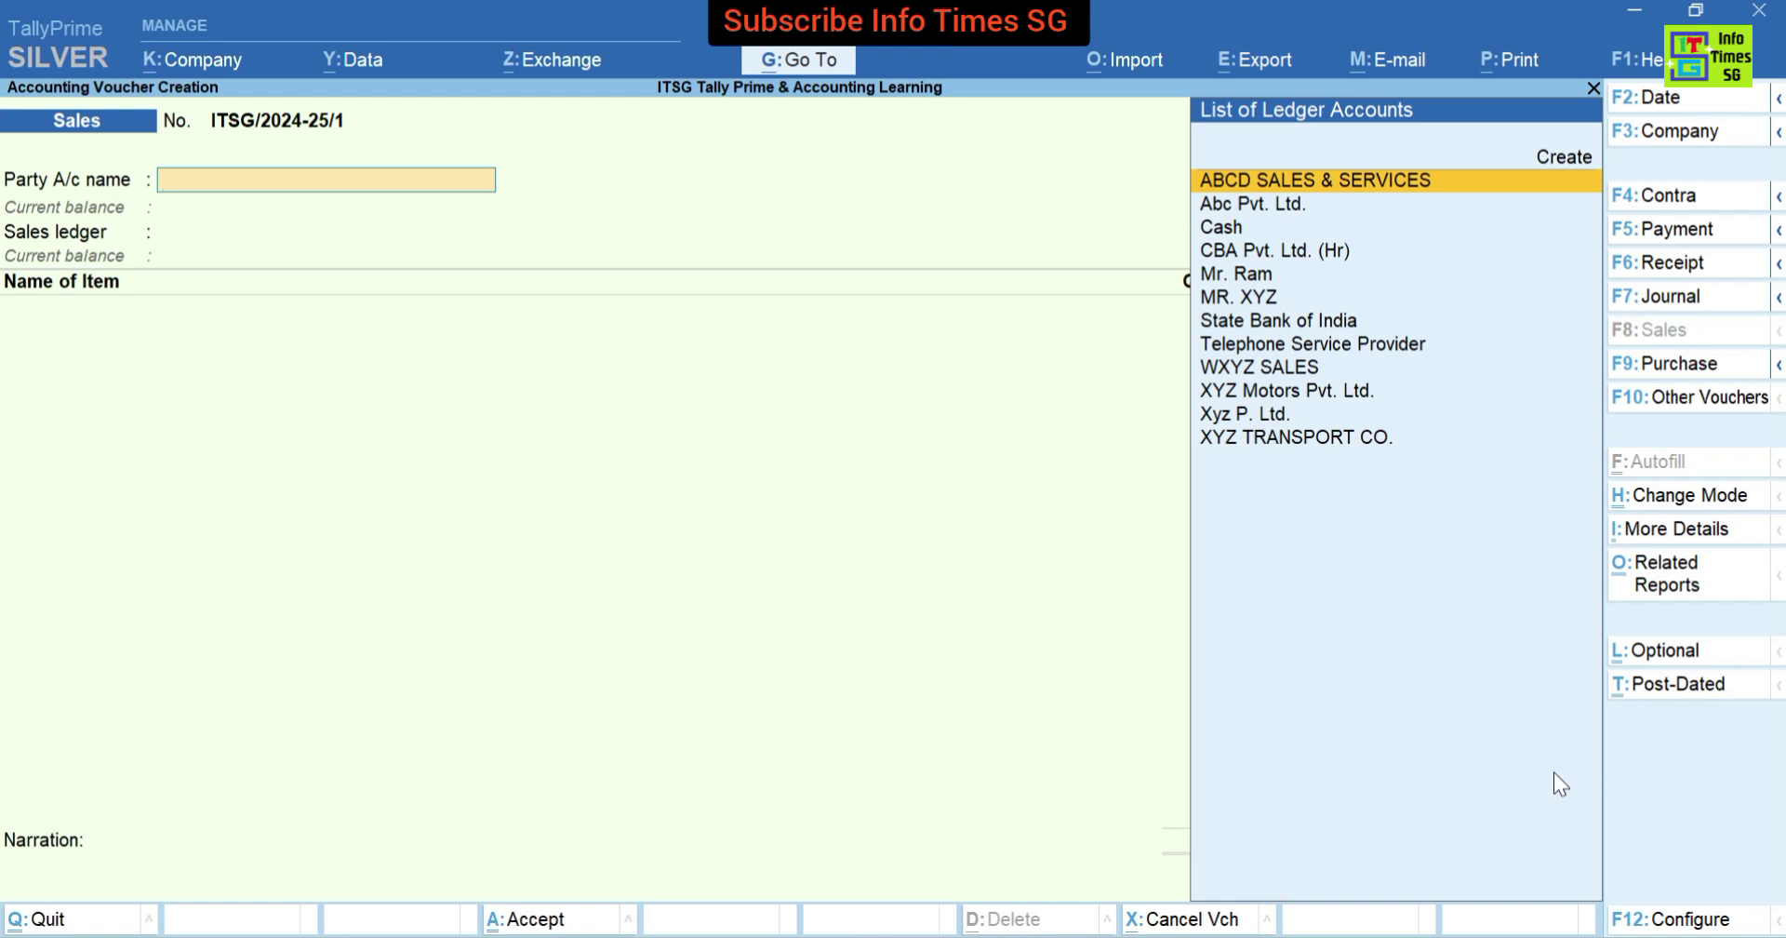
# Choose Abc Pvt. Ltd. as the party account of the sales voucher.
pyautogui.press('Down')
pyautogui.press('Down')
pyautogui.press('Down')
pyautogui.press('Down')
pyautogui.press('Down')
pyautogui.press('Down')
pyautogui.press('Down')
pyautogui.press('Down')
pyautogui.press('Down')
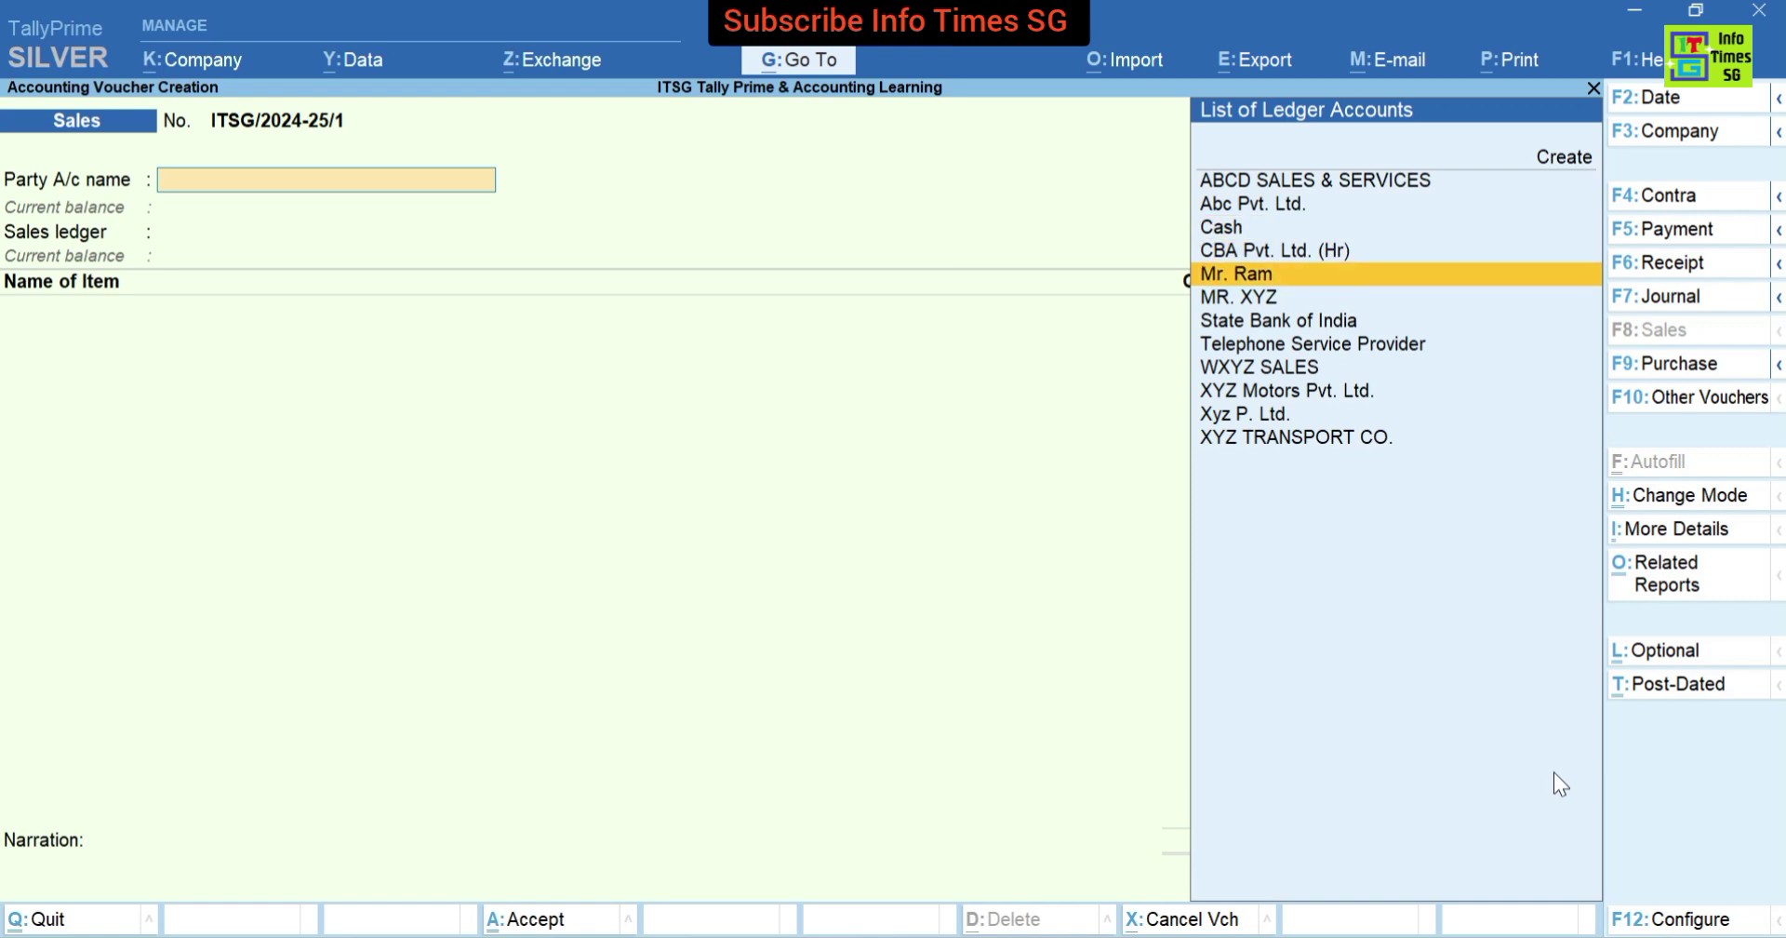
pyautogui.press('Down')
pyautogui.press('Up')
pyautogui.press('Up')
pyautogui.press('Up')
pyautogui.press('Up')
pyautogui.press('Up')
pyautogui.press('Up')
pyautogui.press('Up')
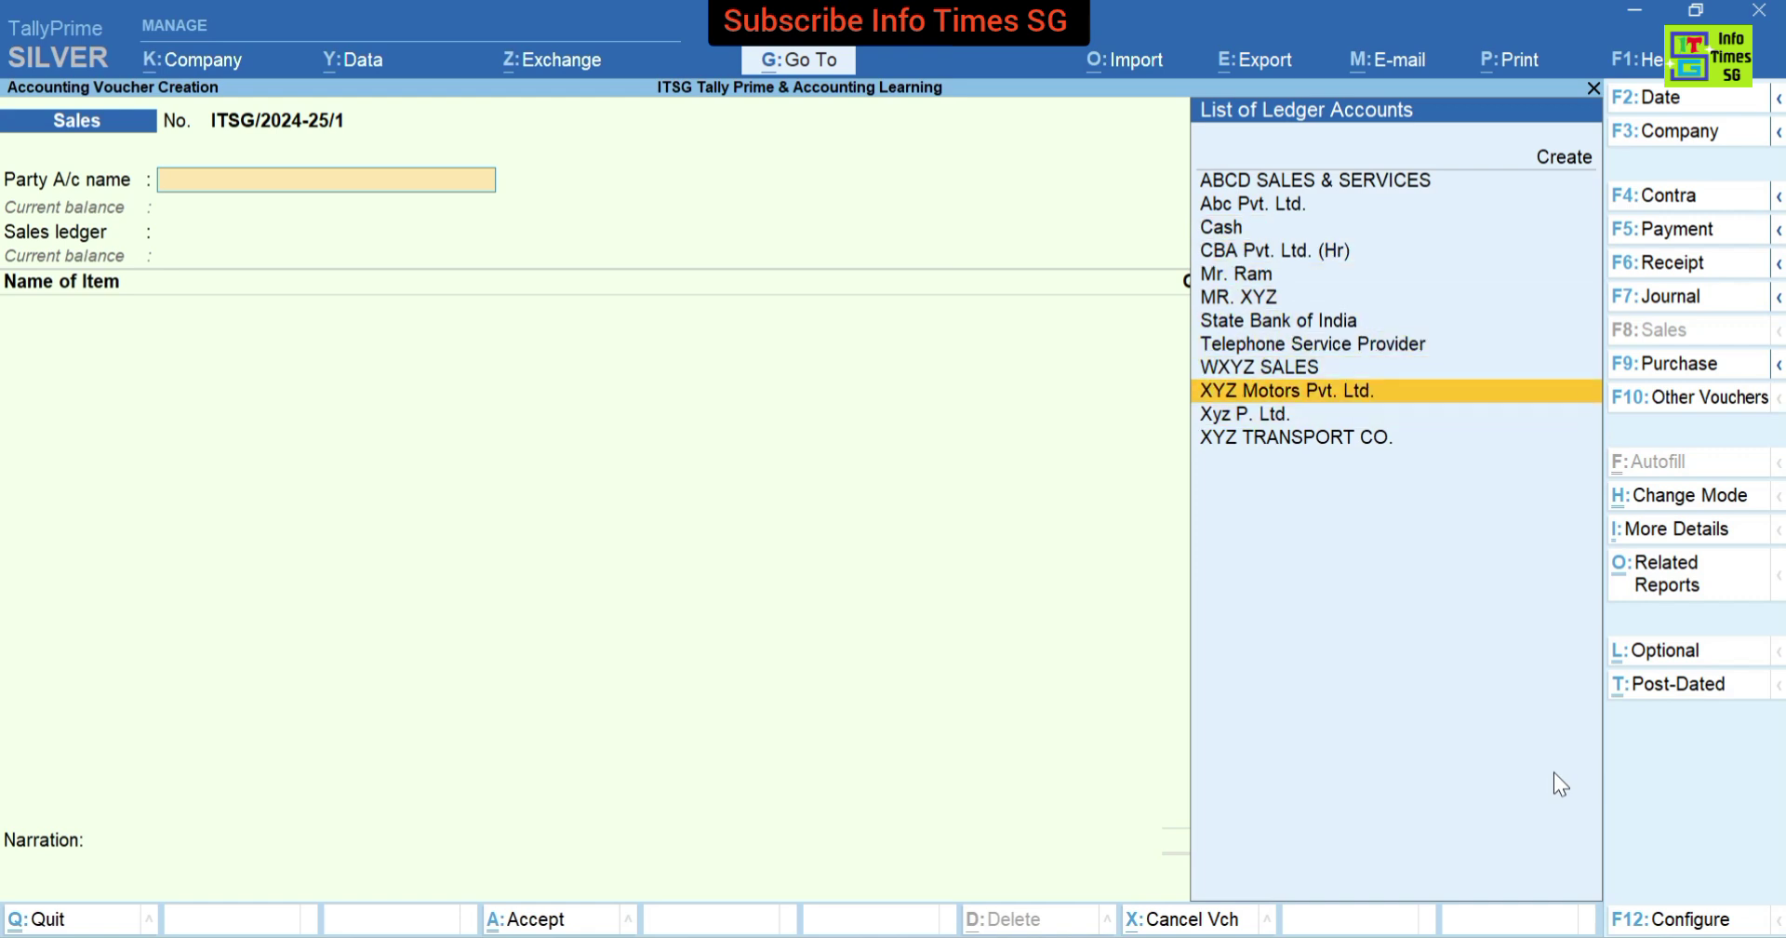
pyautogui.press('Up')
pyautogui.press('Up')
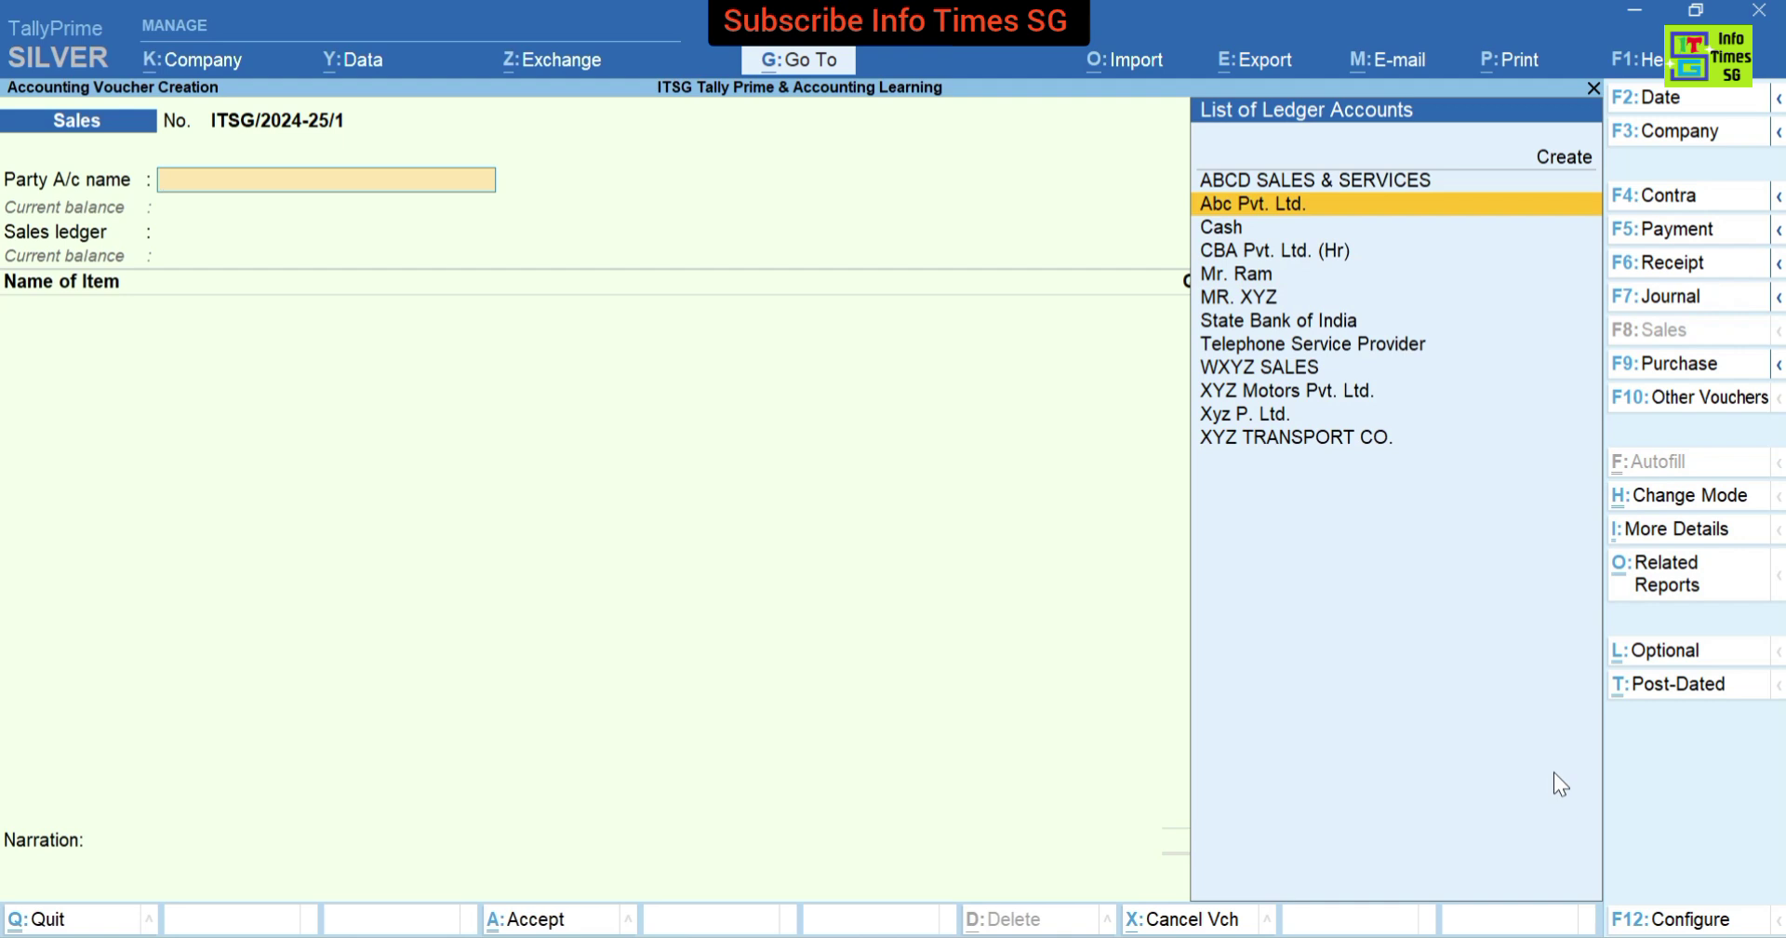
pyautogui.press('Down')
pyautogui.press('Up')
pyautogui.press('Return')
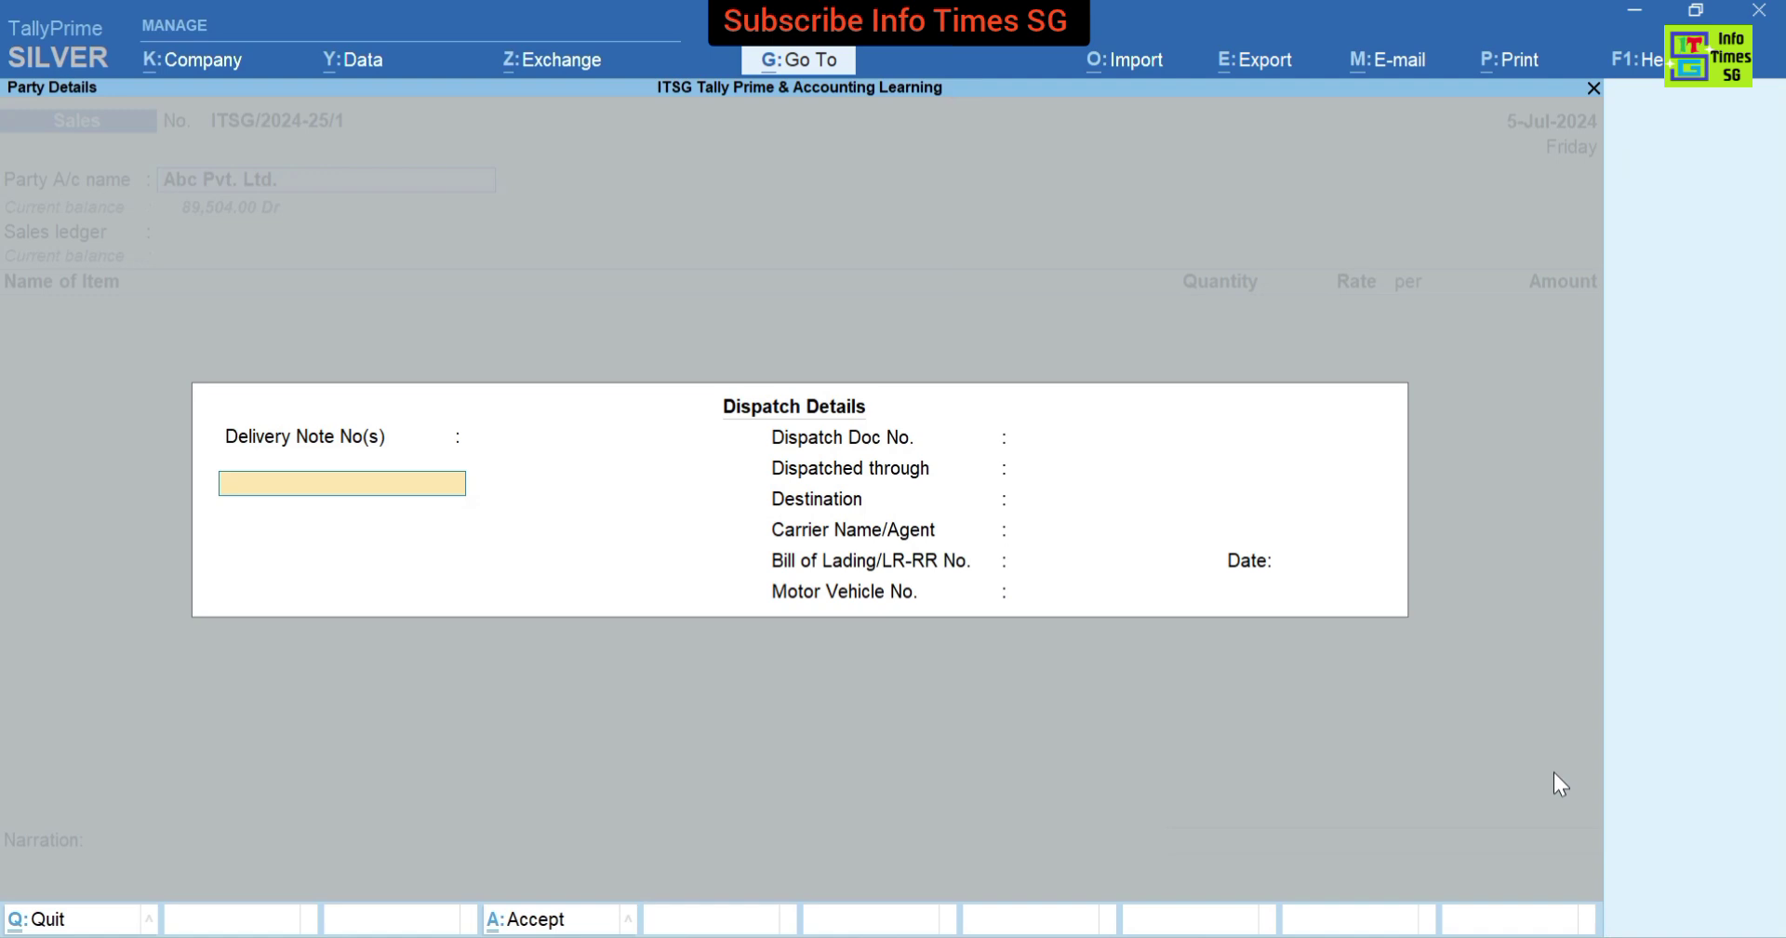
# Open the Abc Pvt. Ltd. ledger for alteration from the voucher and review its group and bill-by-bill balance settings.
pyautogui.press('Escape')
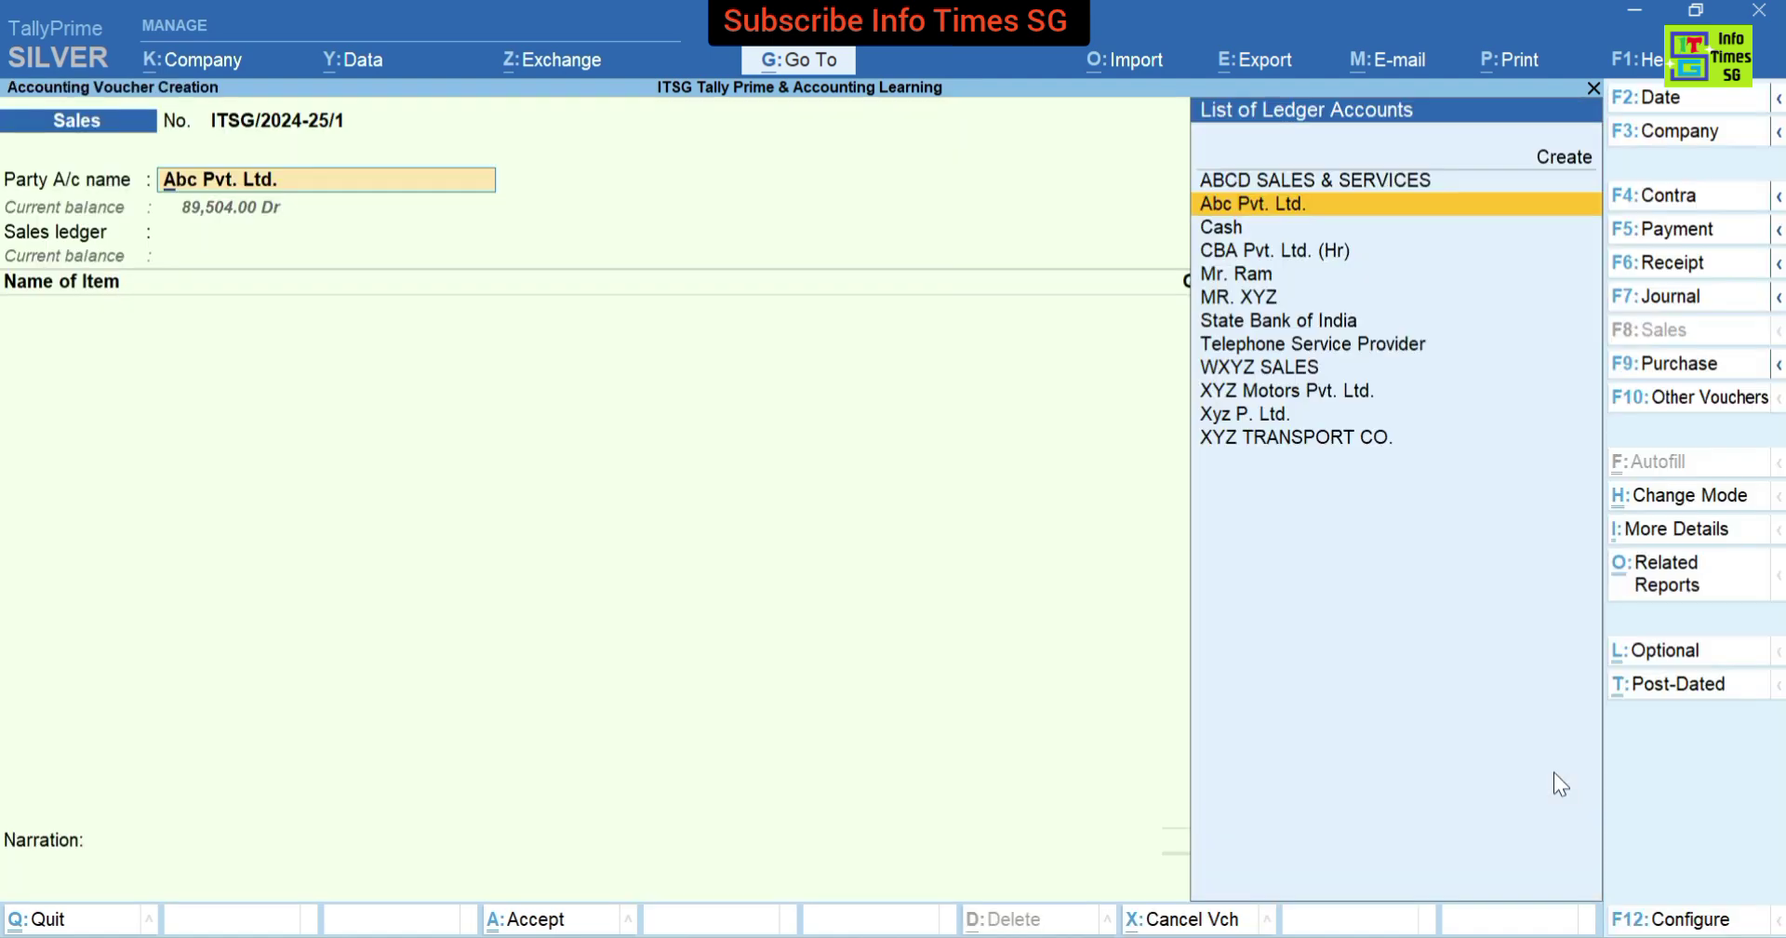
pyautogui.press('ctrl')
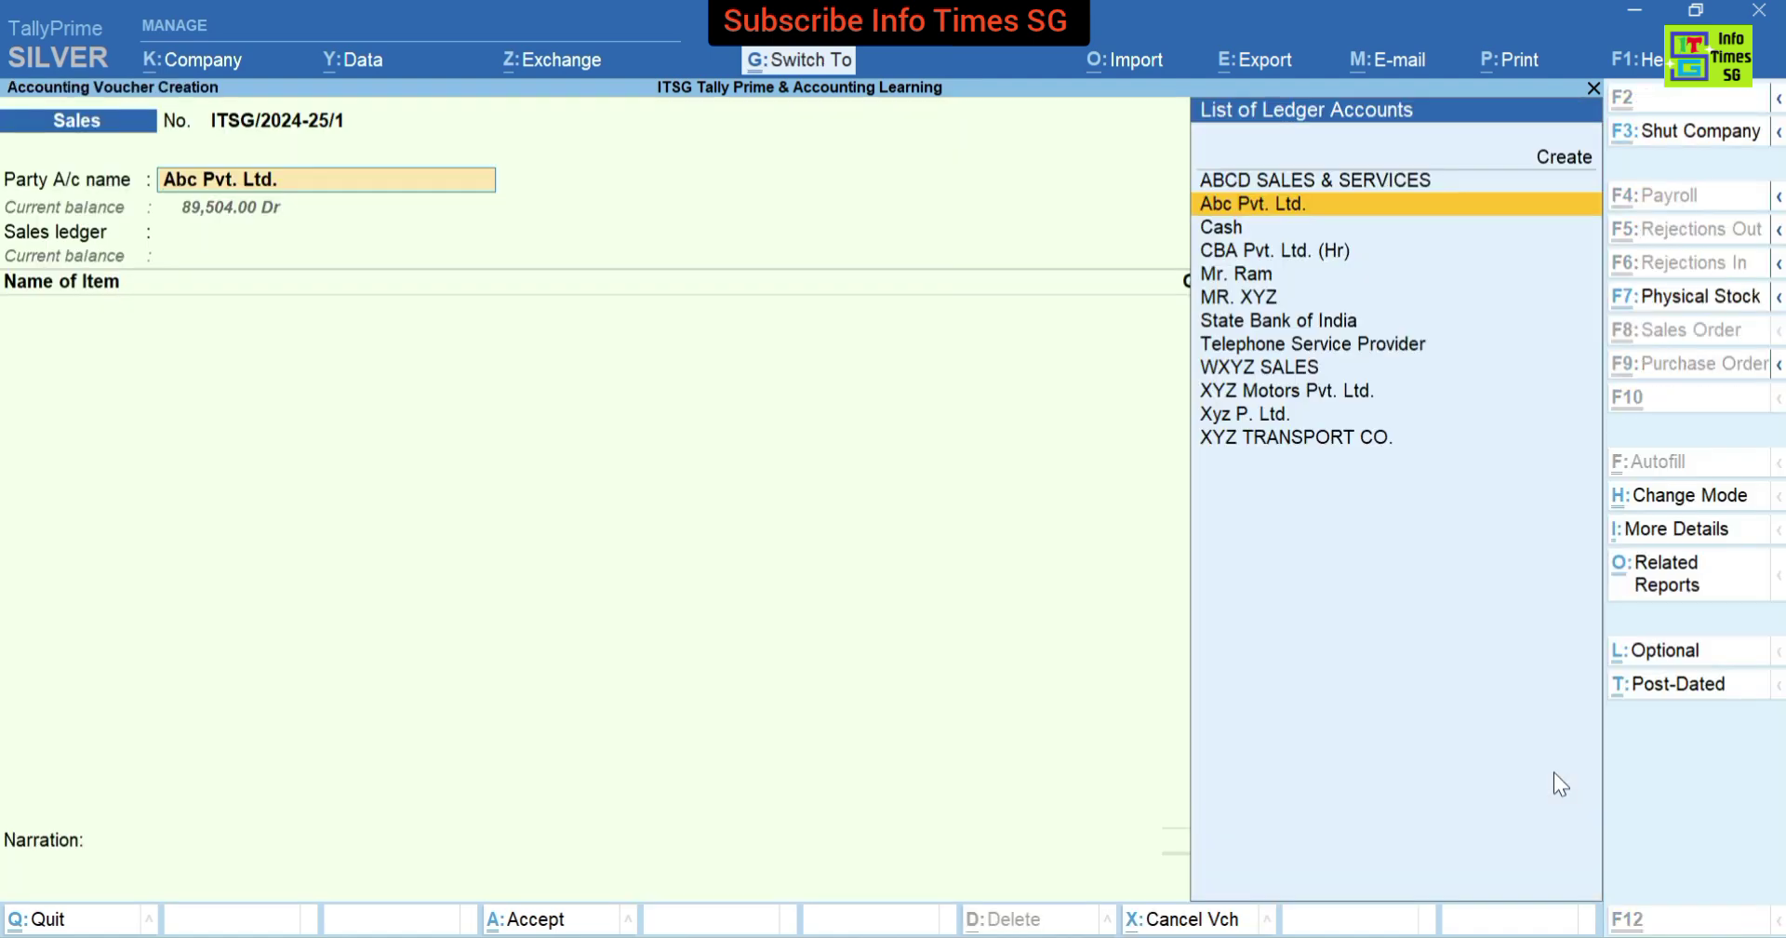
pyautogui.hotkey('ctrl', 'Return')
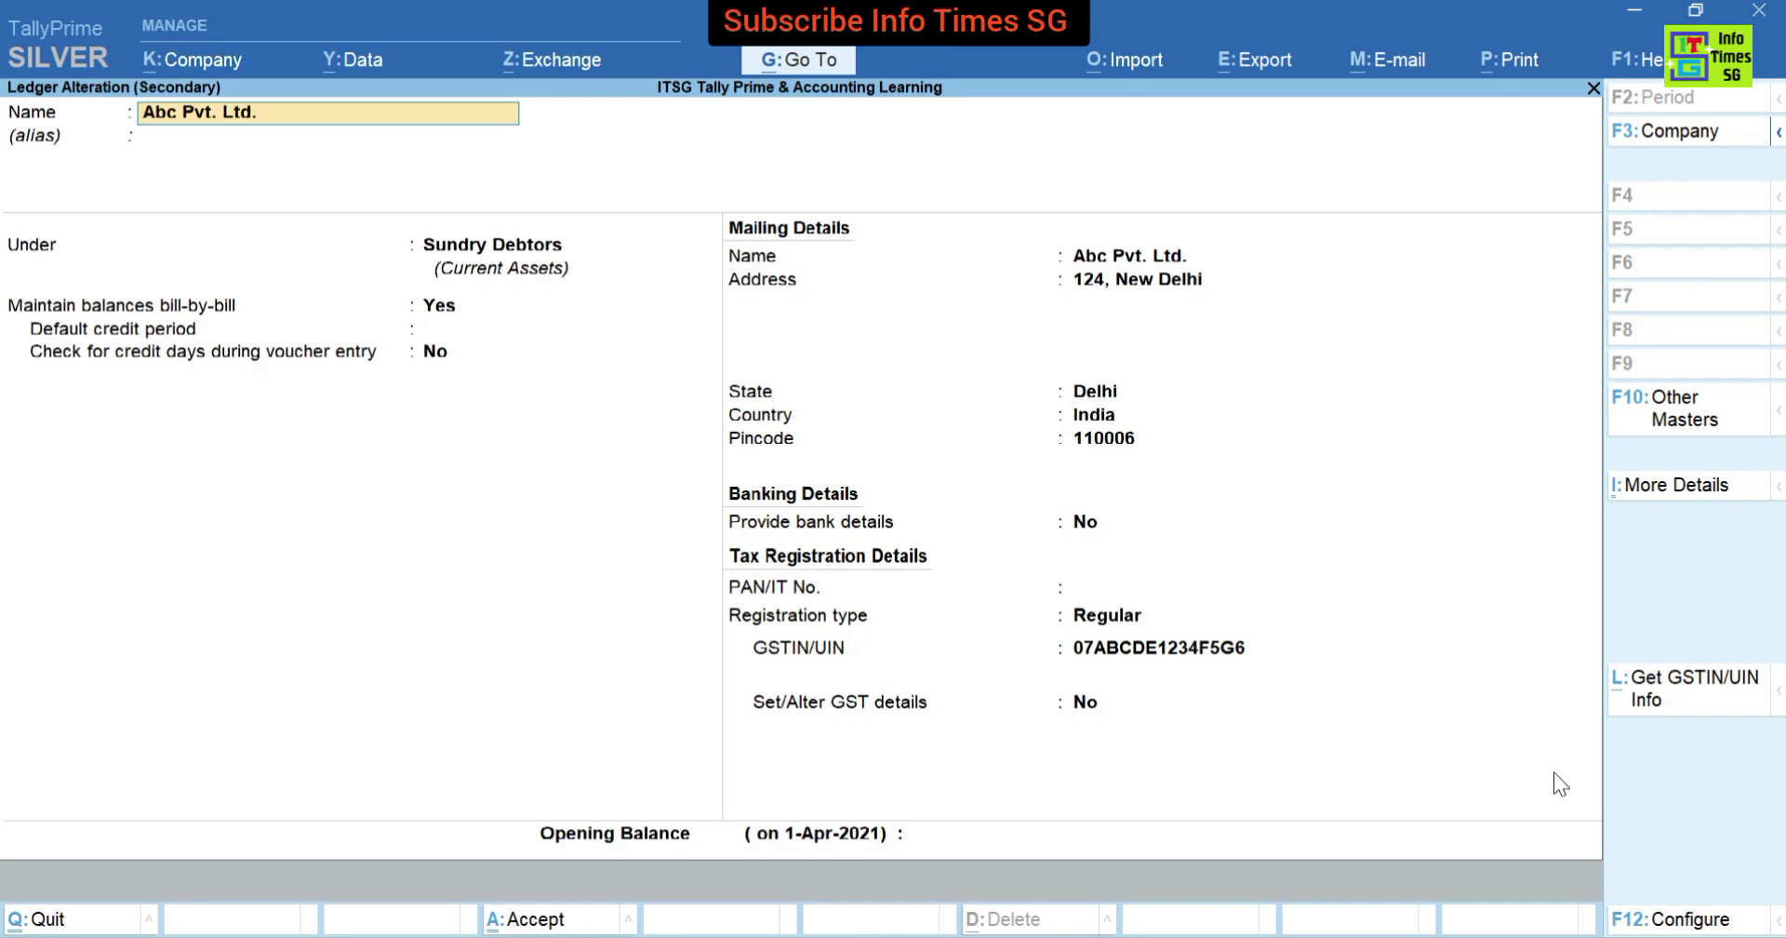
pyautogui.press('Return')
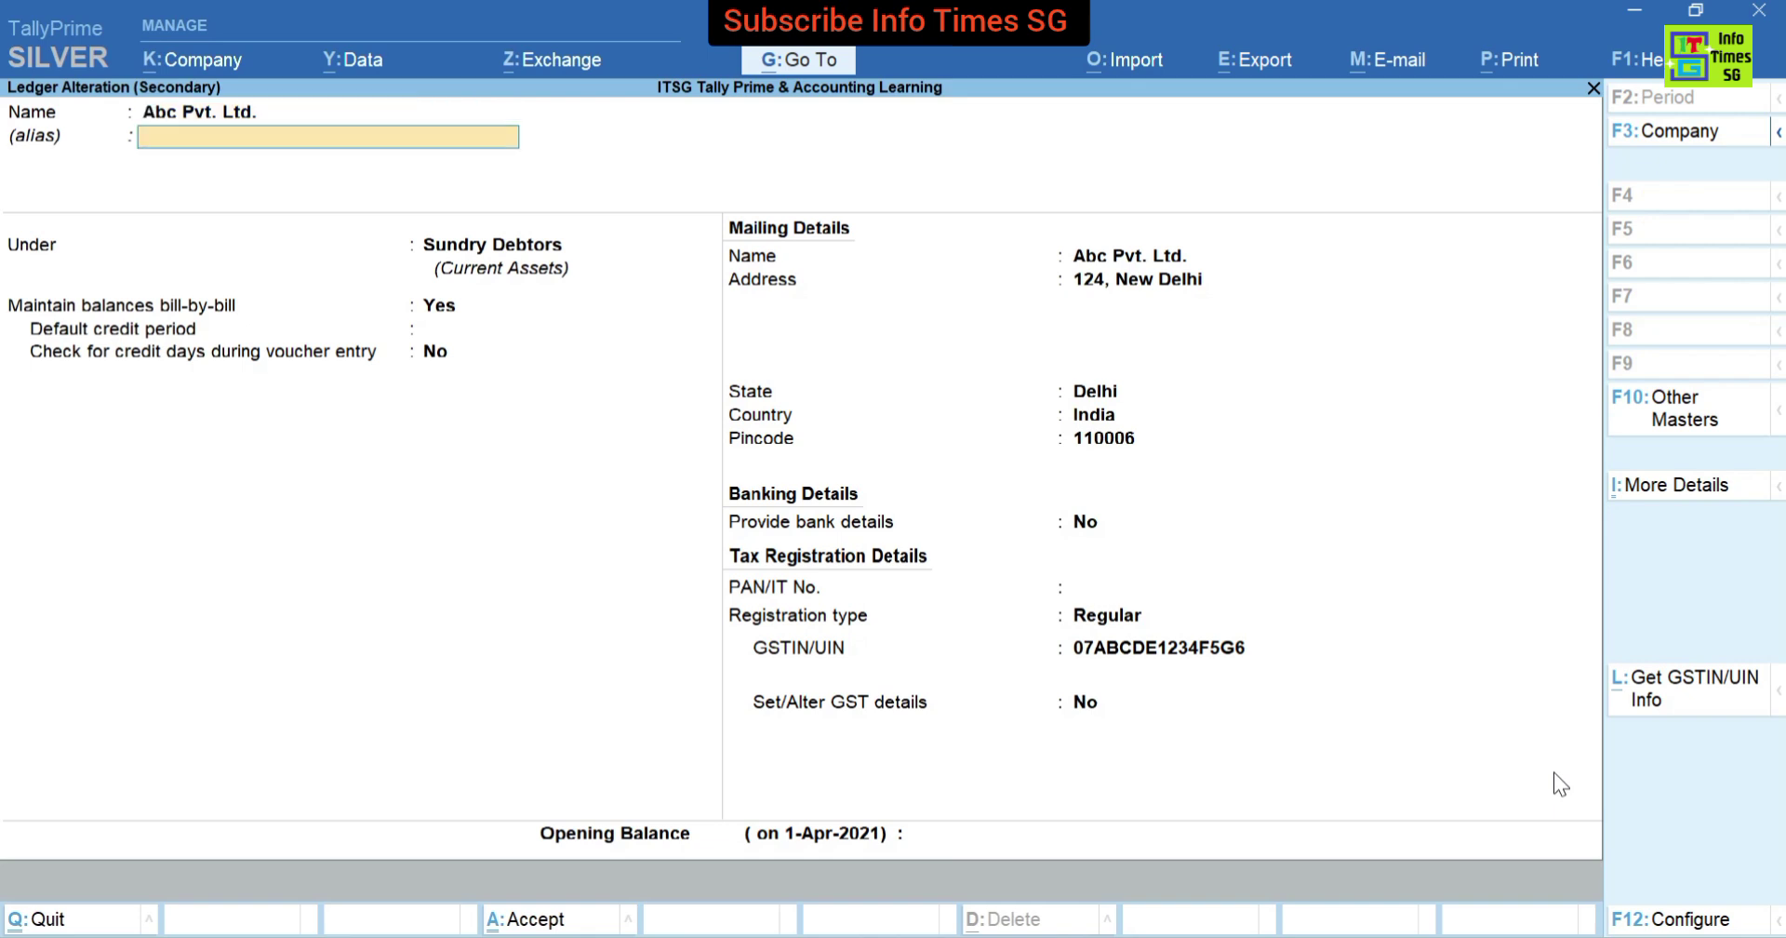
pyautogui.press('BackSpace')
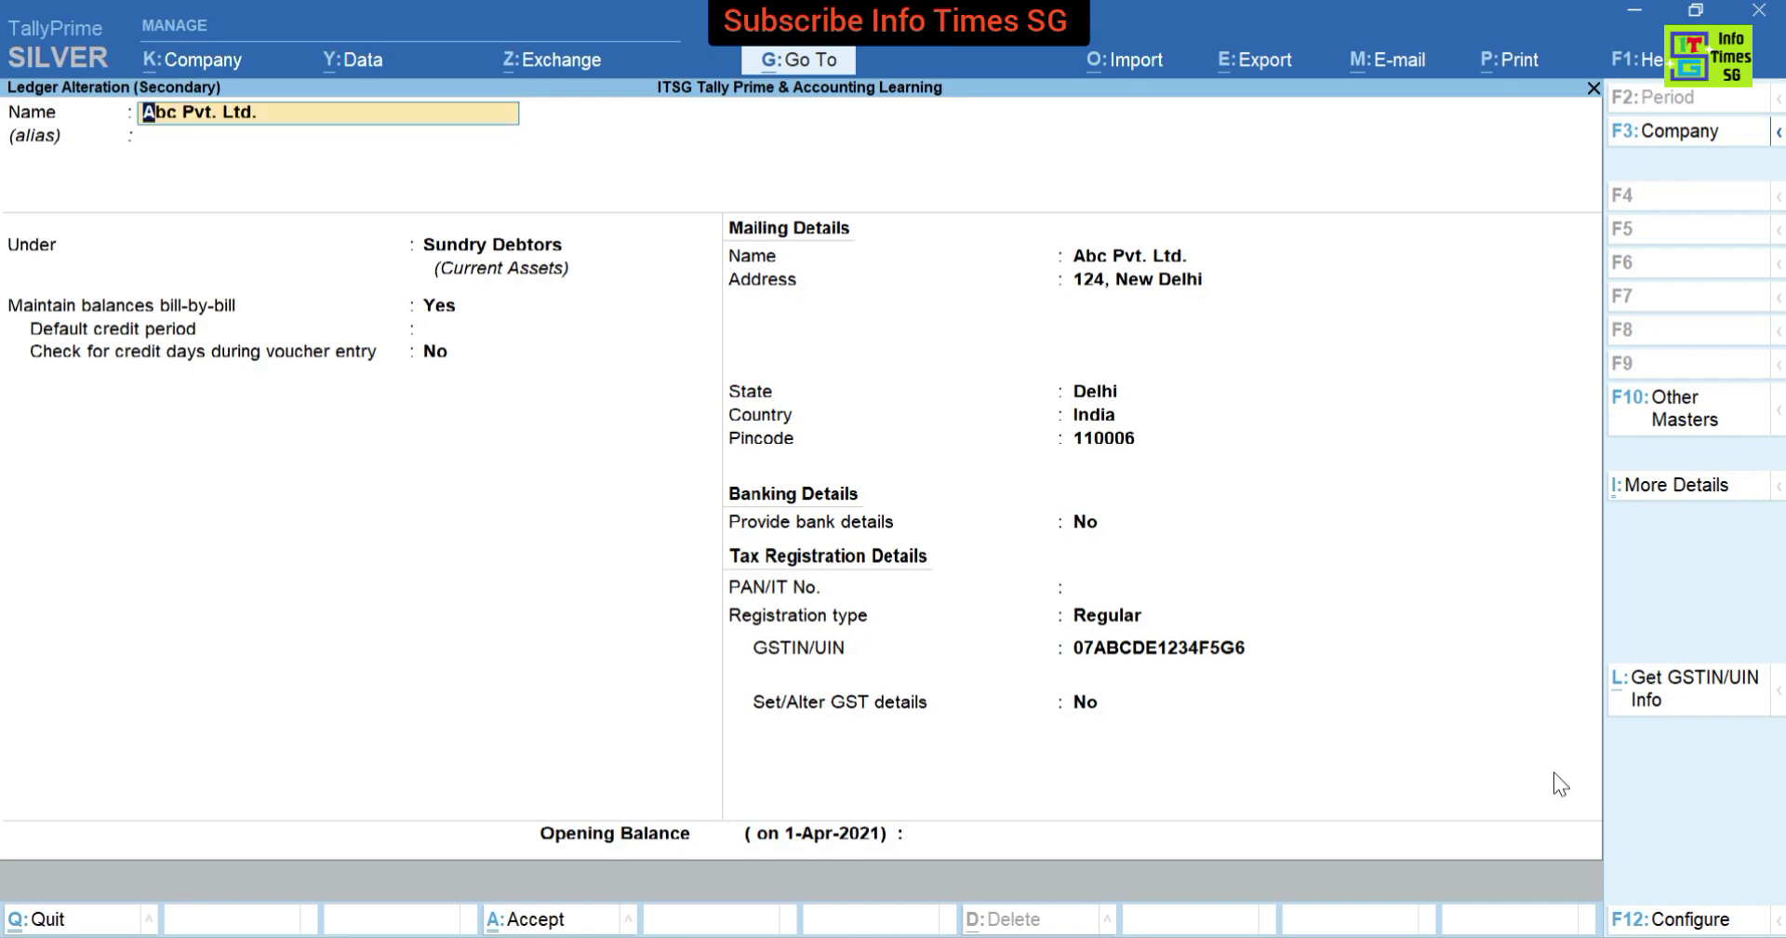
pyautogui.press('Return')
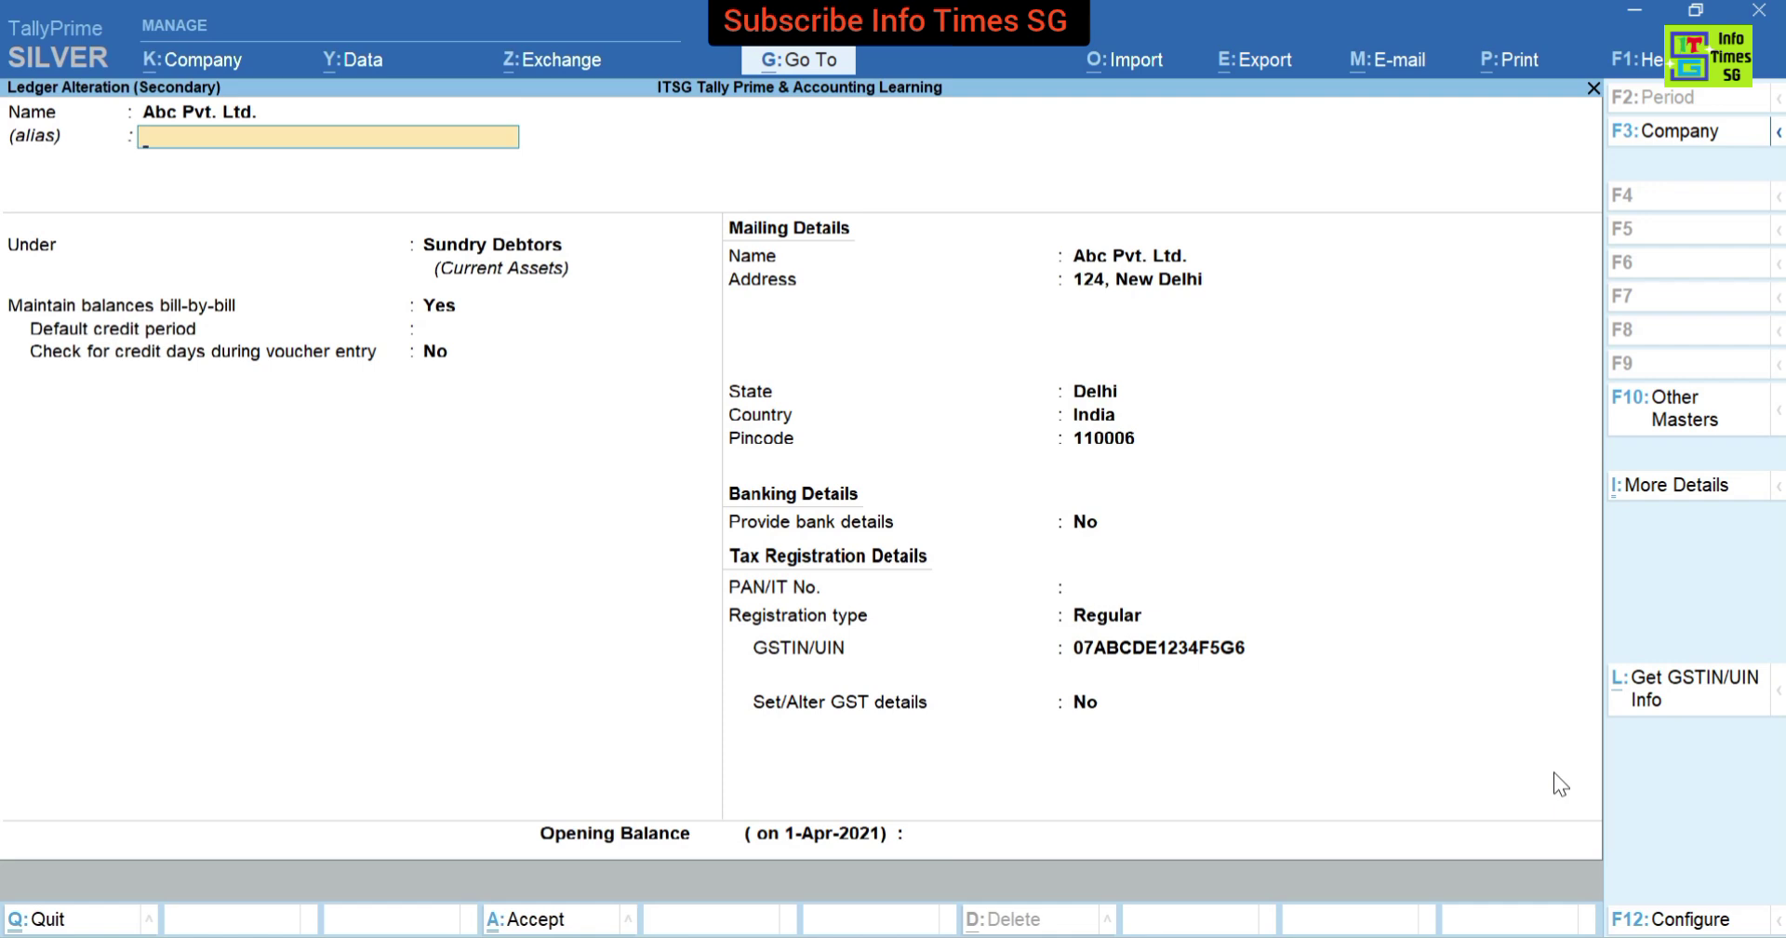
pyautogui.press('Return')
pyautogui.press('Return')
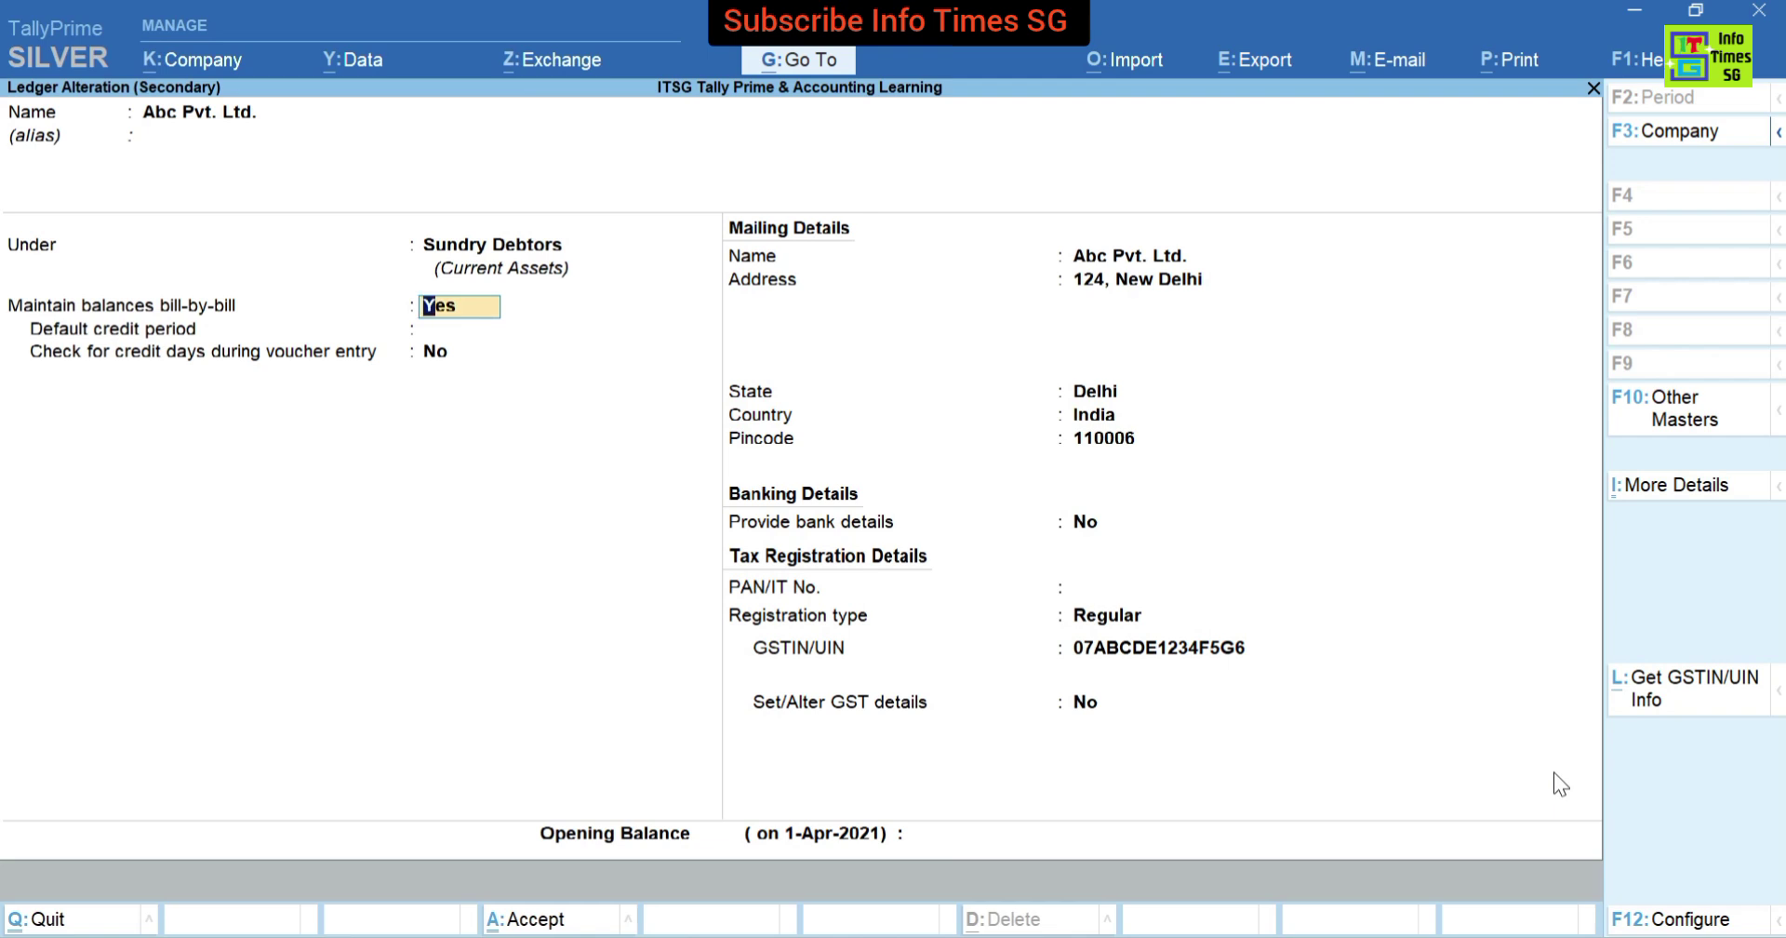
pyautogui.press('Return')
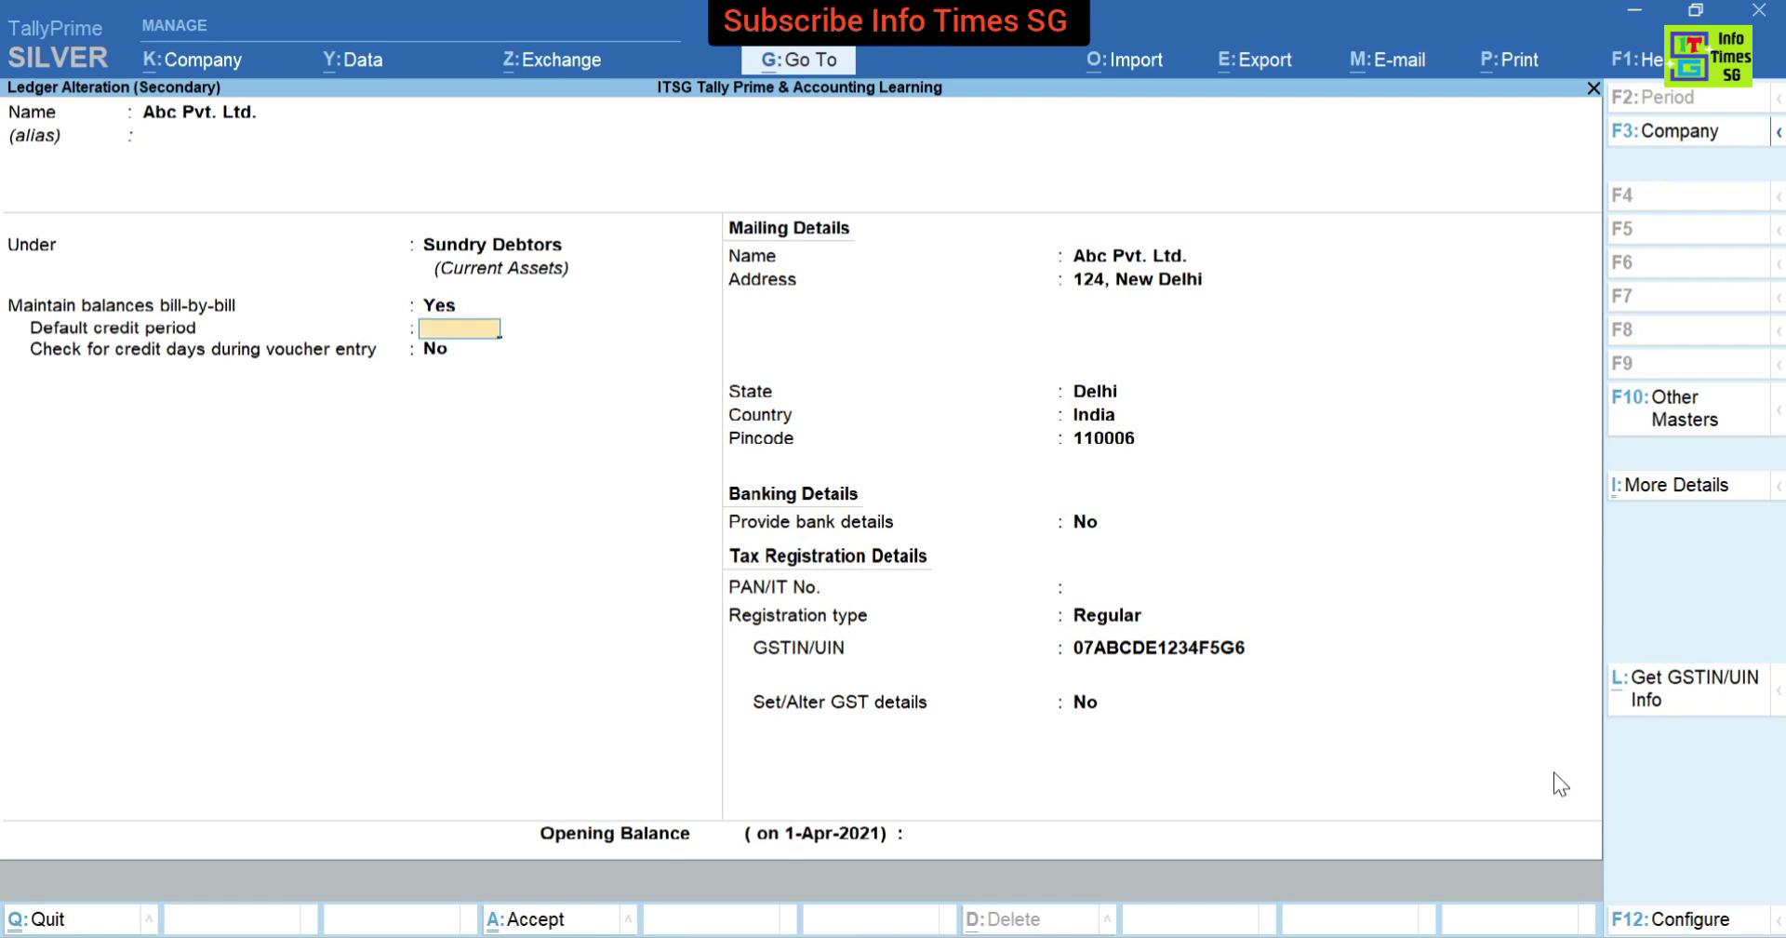
pyautogui.press('Return')
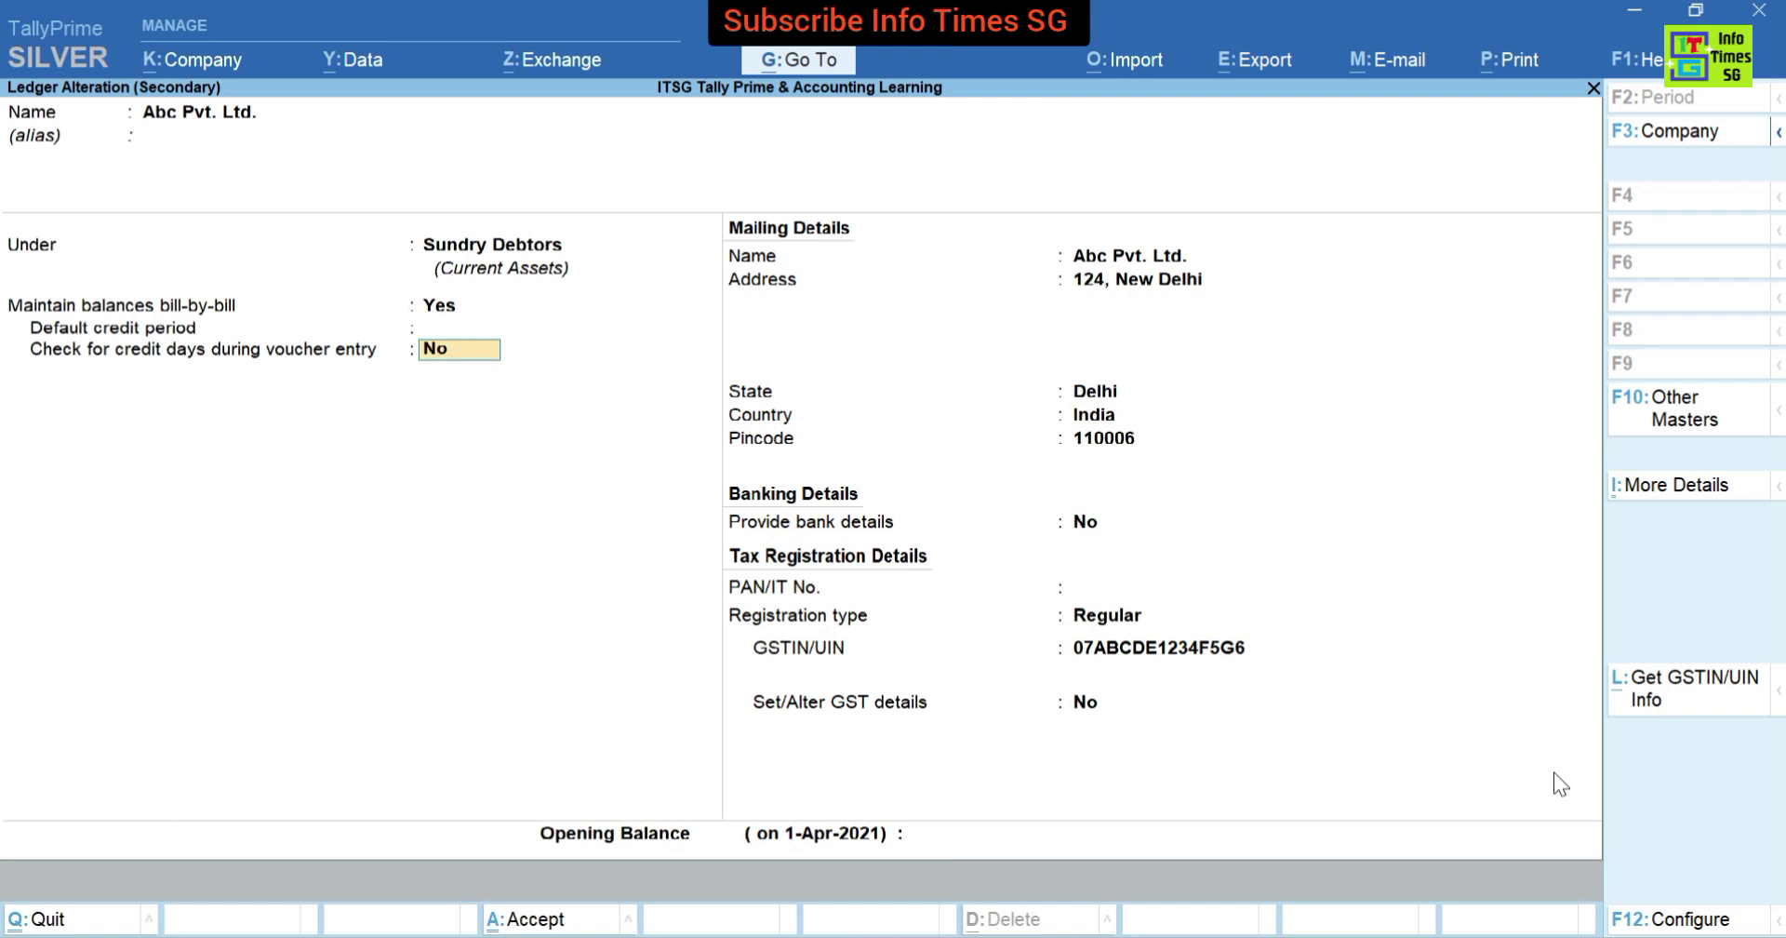
pyautogui.press('Return')
pyautogui.press('Return')
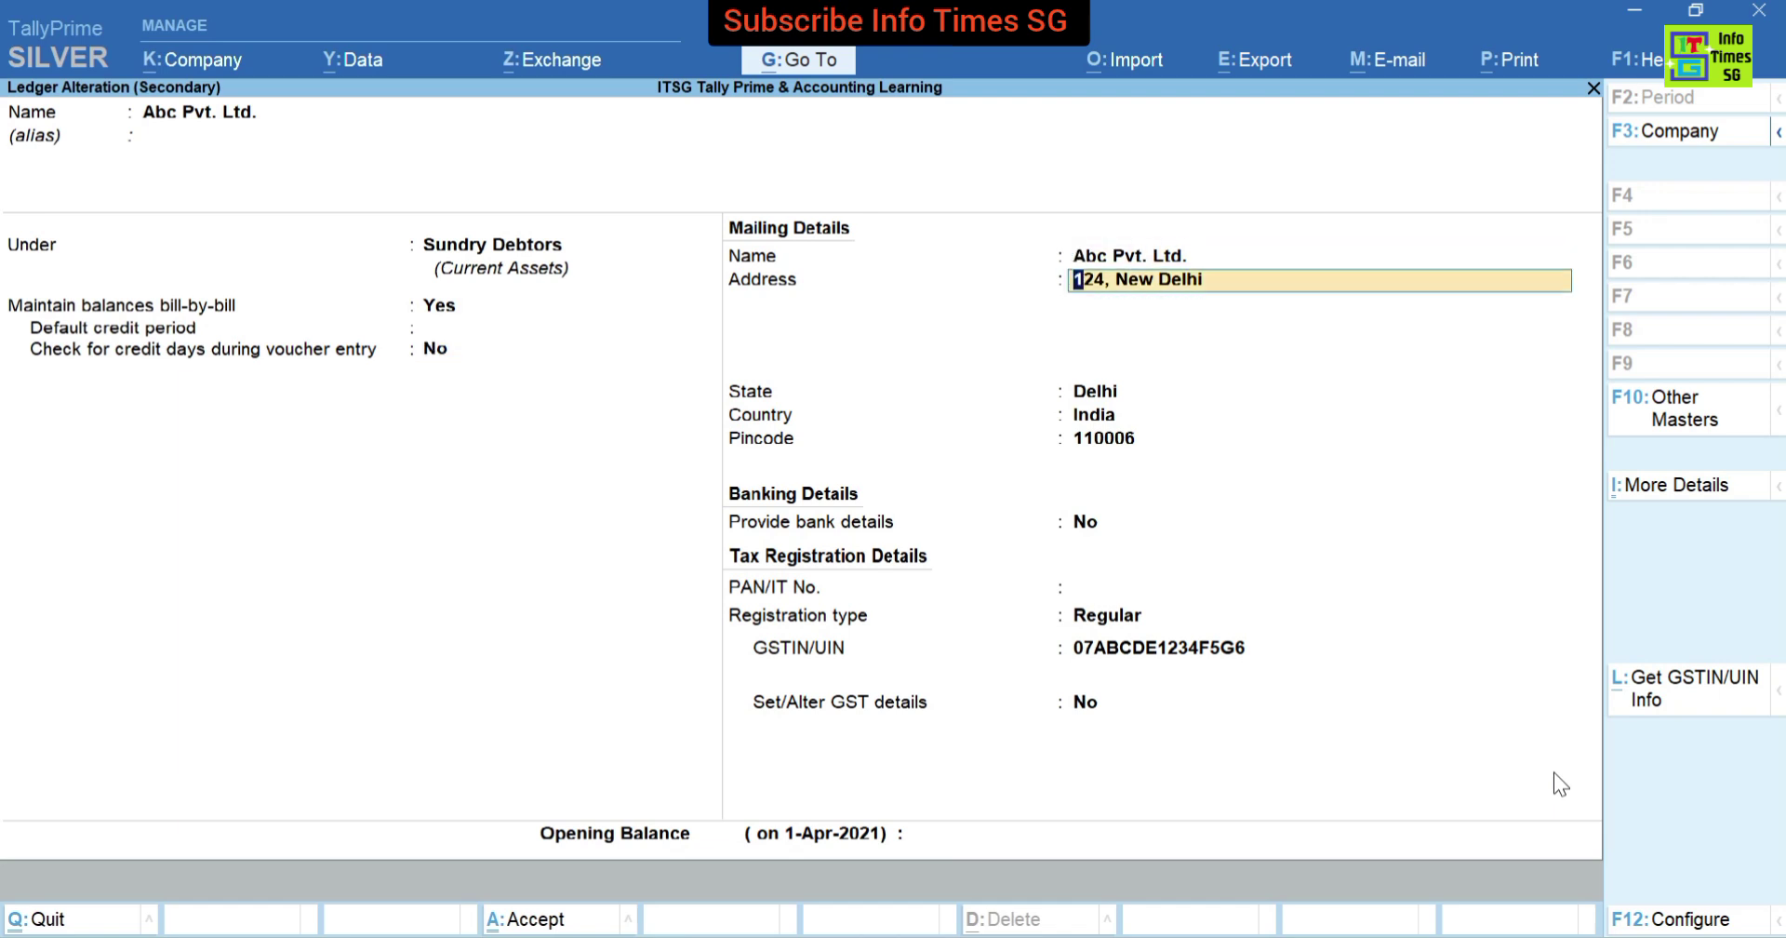
# Examine the party ledger's mailing address, state, country, pincode and banking details.
pyautogui.press('Return')
pyautogui.press('Return')
pyautogui.press('Return')
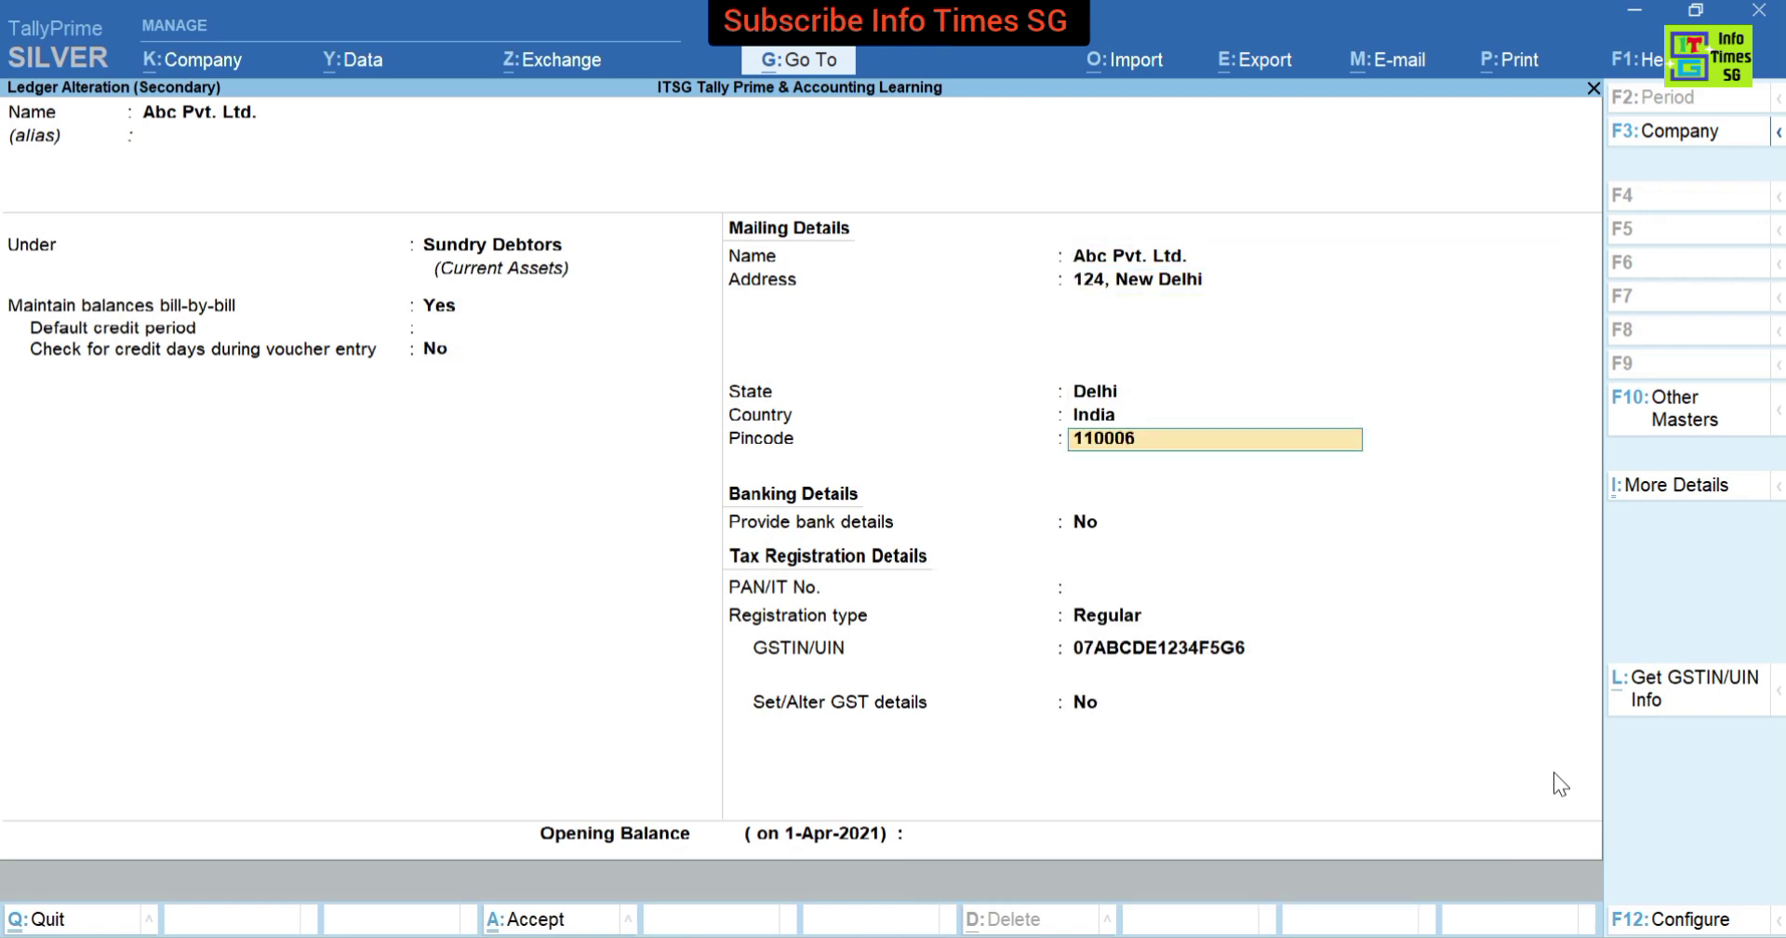
pyautogui.press('BackSpace')
pyautogui.press('BackSpace')
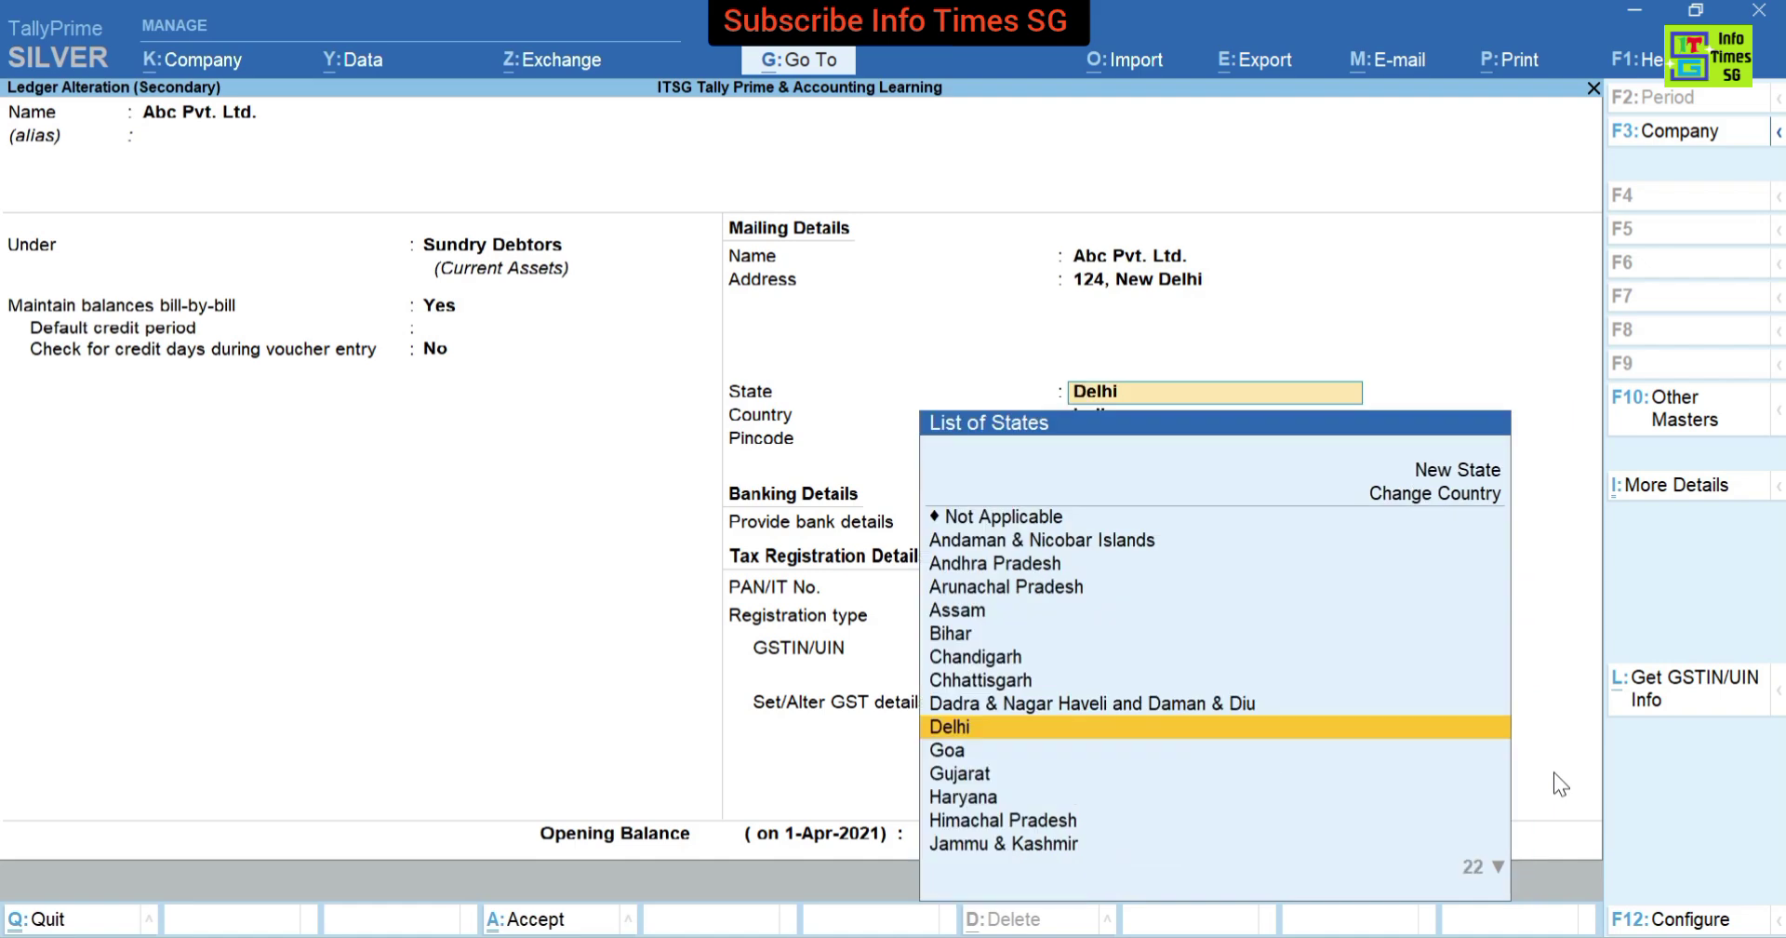
pyautogui.press('Return')
pyautogui.press('BackSpace')
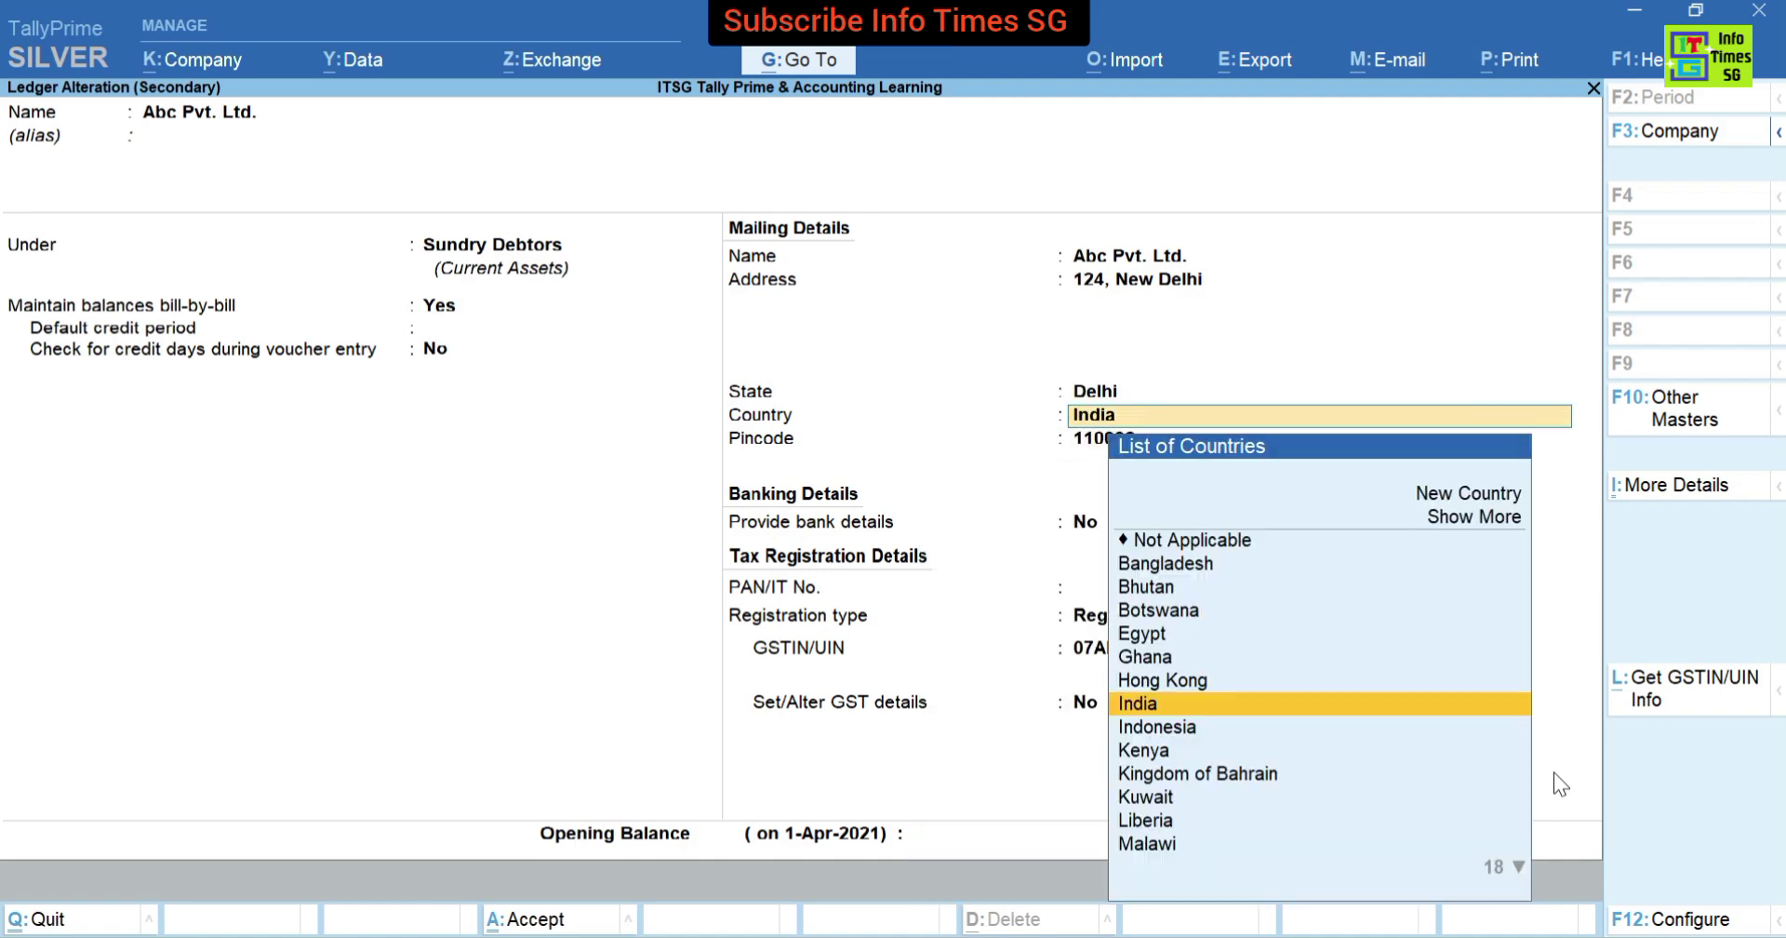
pyautogui.press('BackSpace')
pyautogui.press('Return')
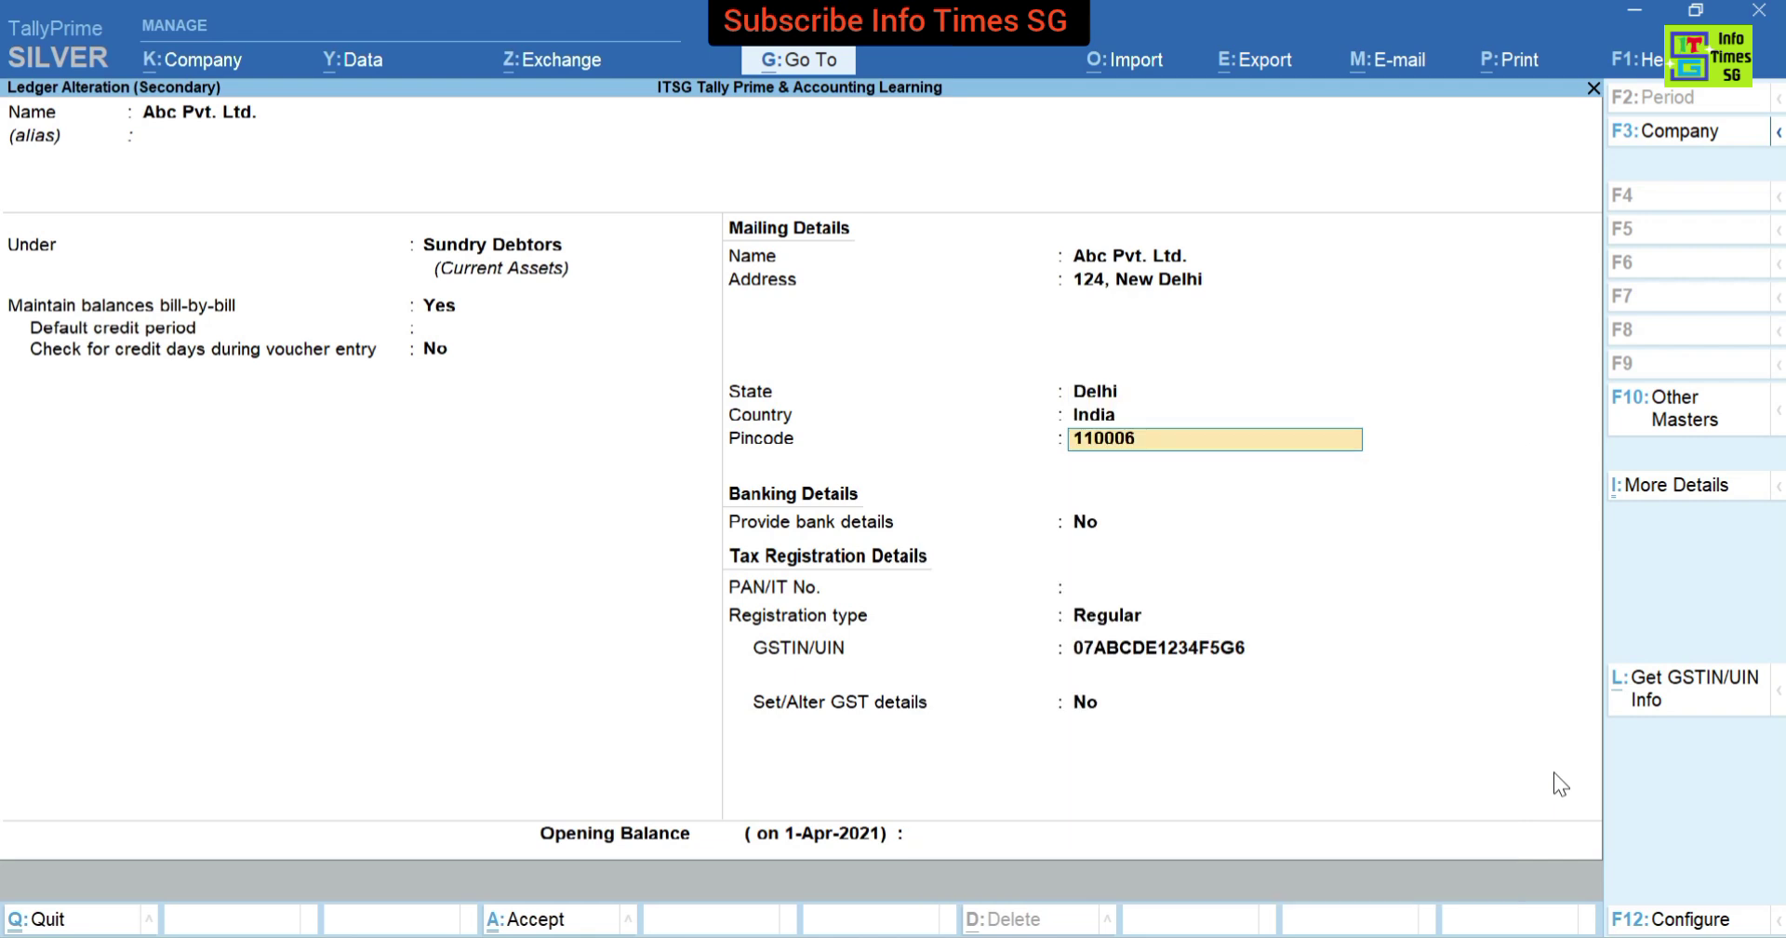
pyautogui.press('Return')
pyautogui.press('BackSpace')
pyautogui.press('Return')
pyautogui.press('Return')
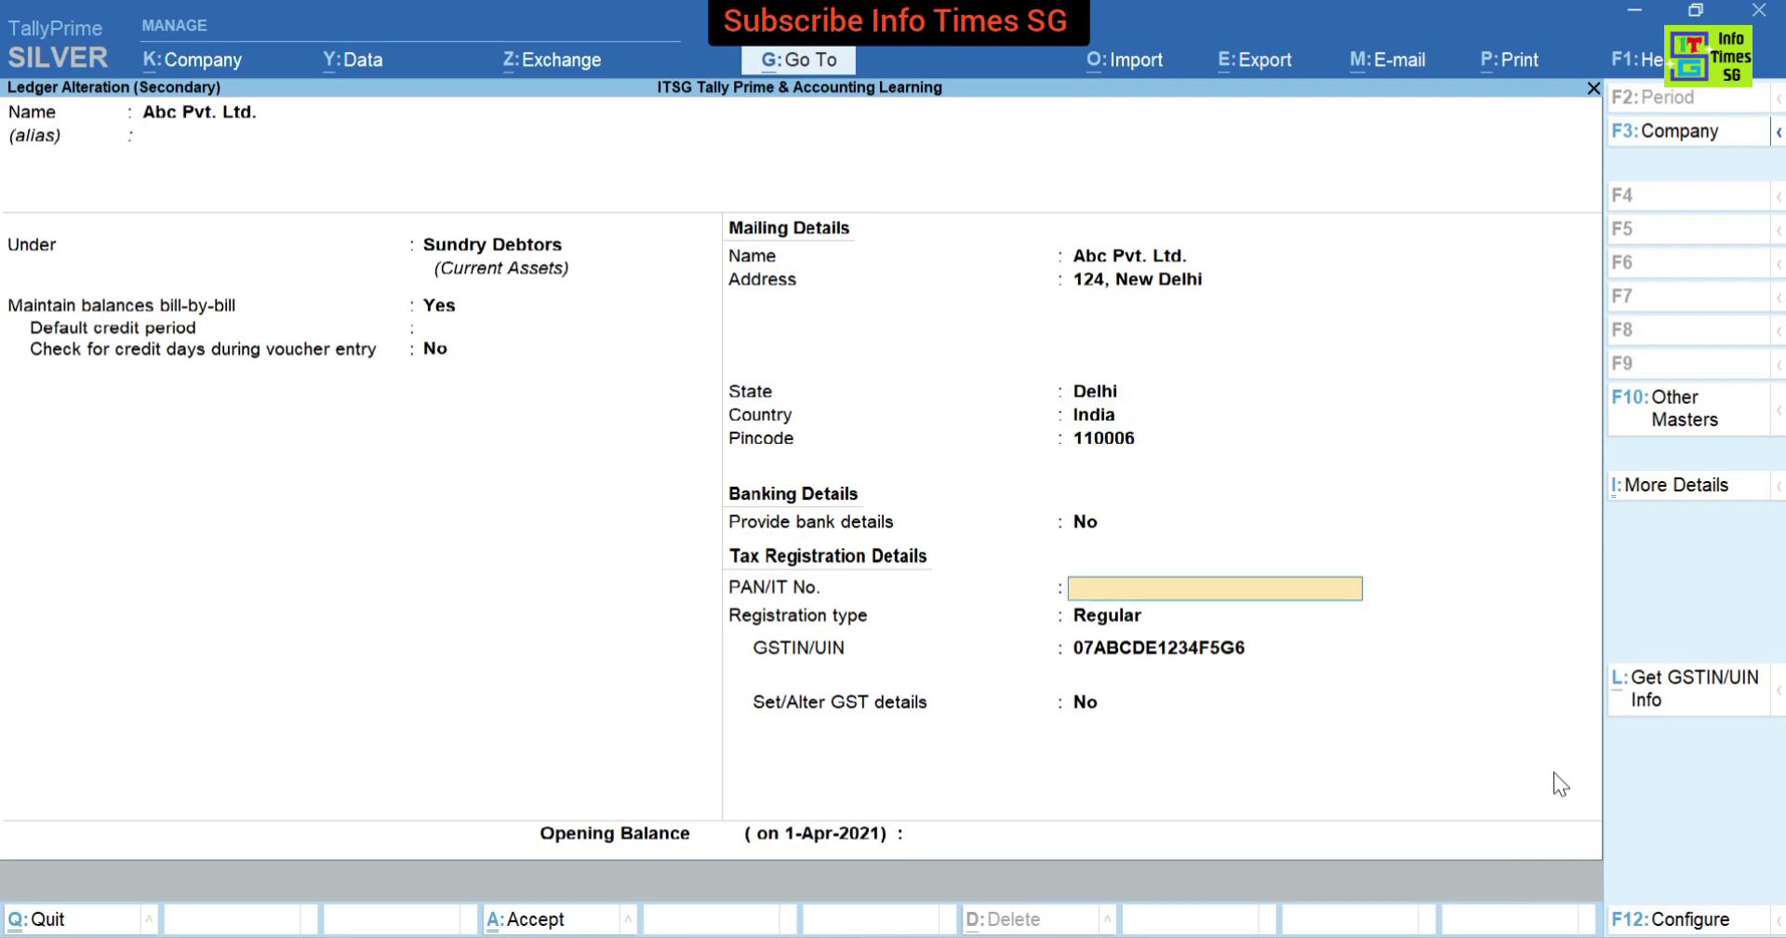
# Check the party ledger's registration type, GSTIN/UIN and GST details setting, and return to the voucher without altering the ledger.
pyautogui.press('Return')
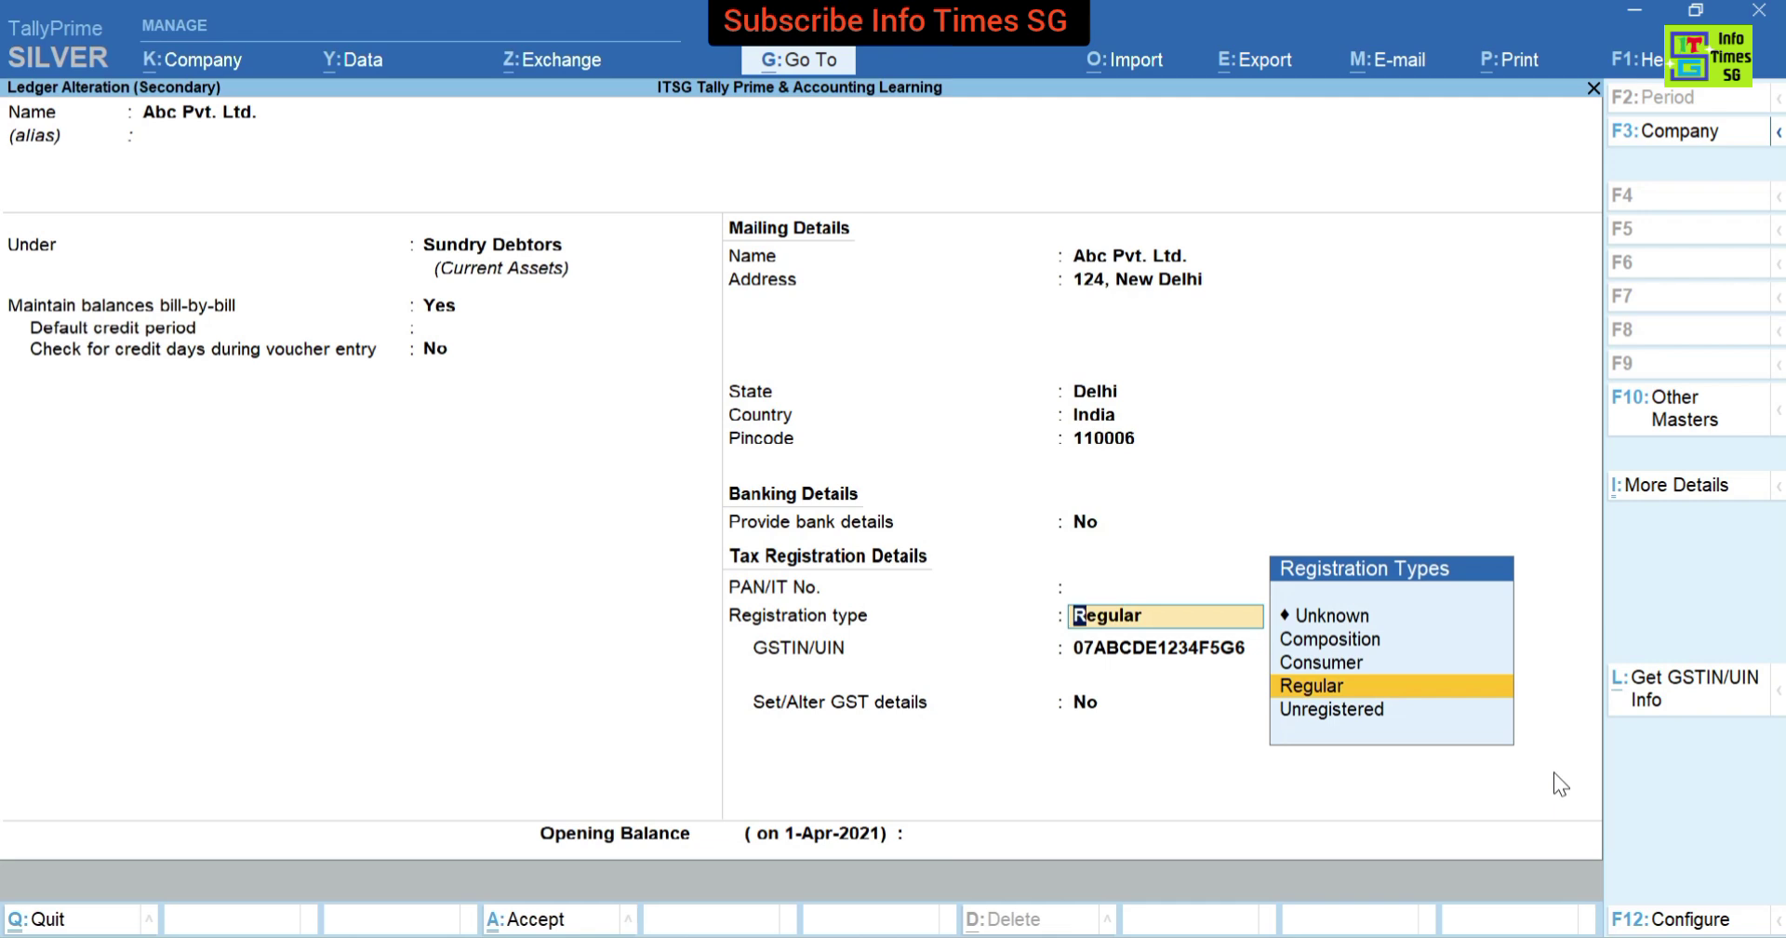
pyautogui.press('Return')
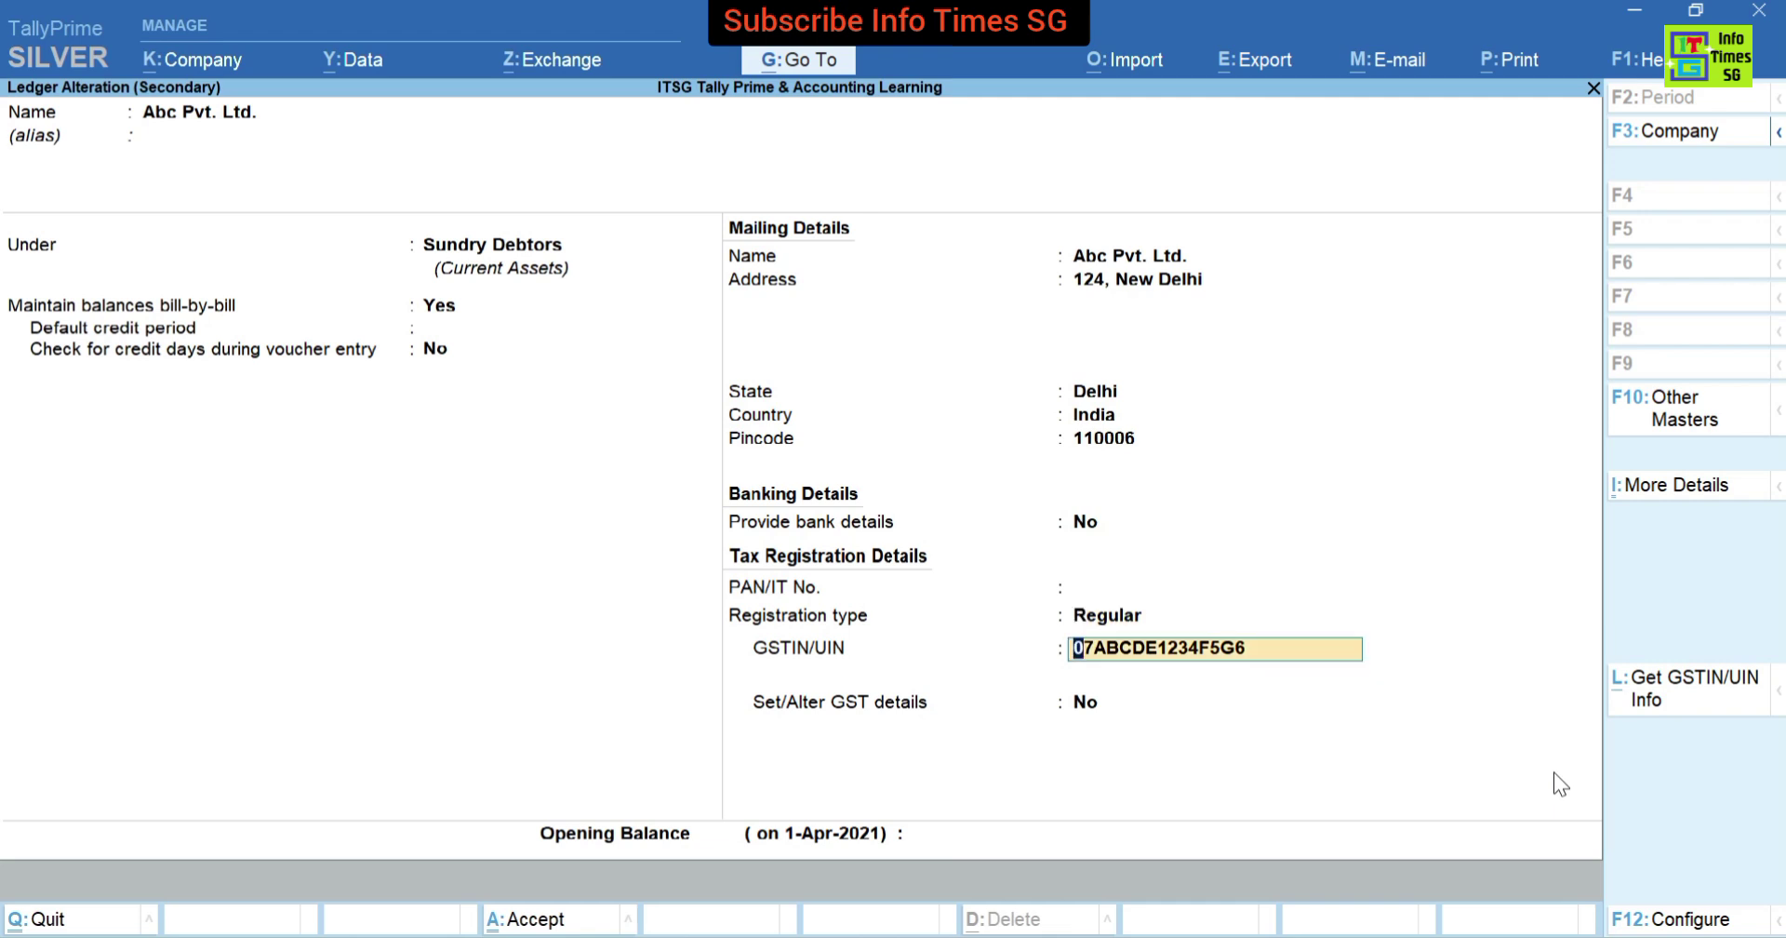
pyautogui.press('BackSpace')
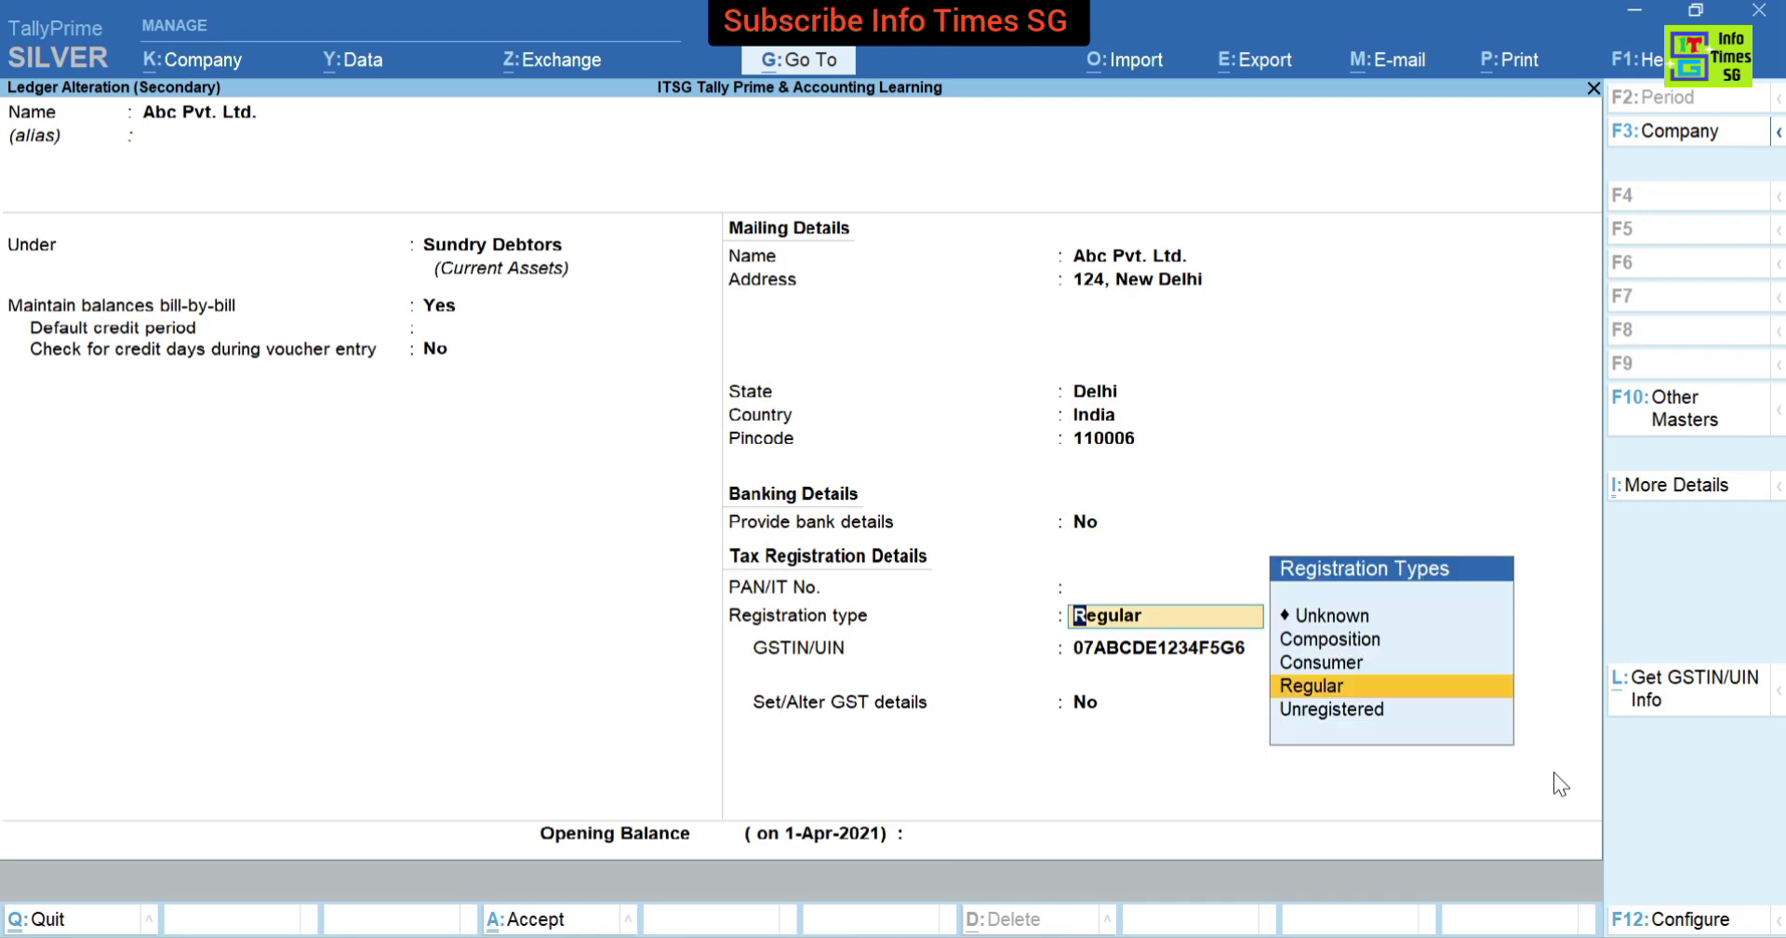
pyautogui.press('Return')
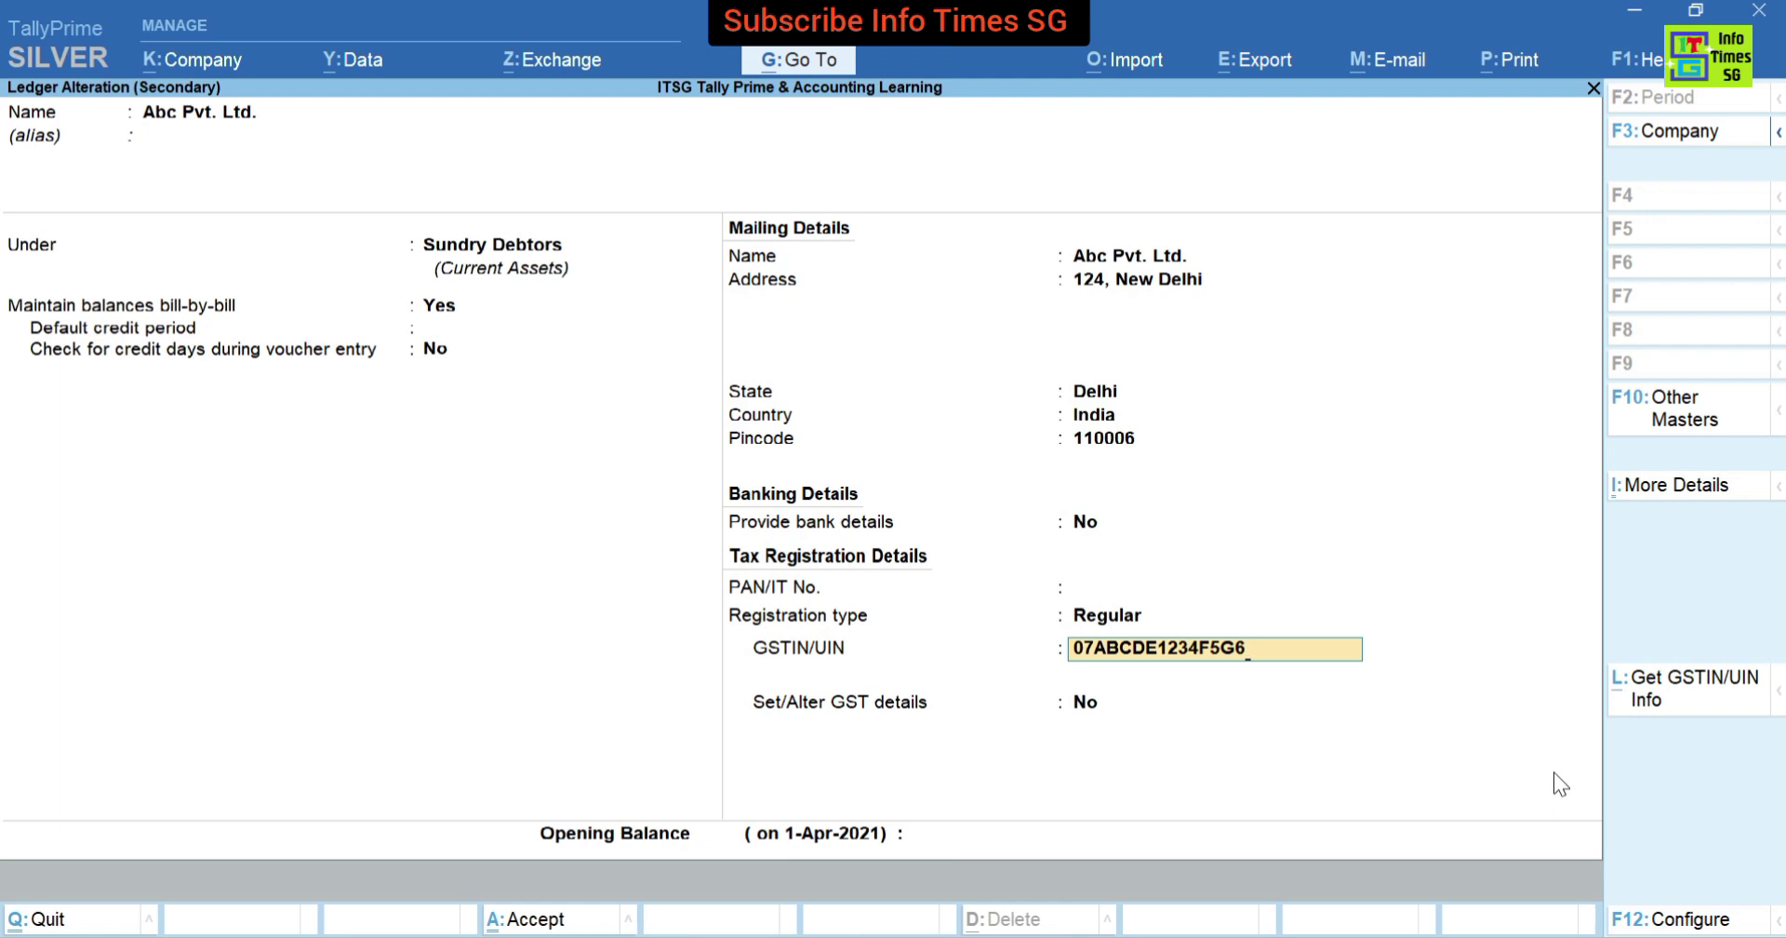
pyautogui.press('Return')
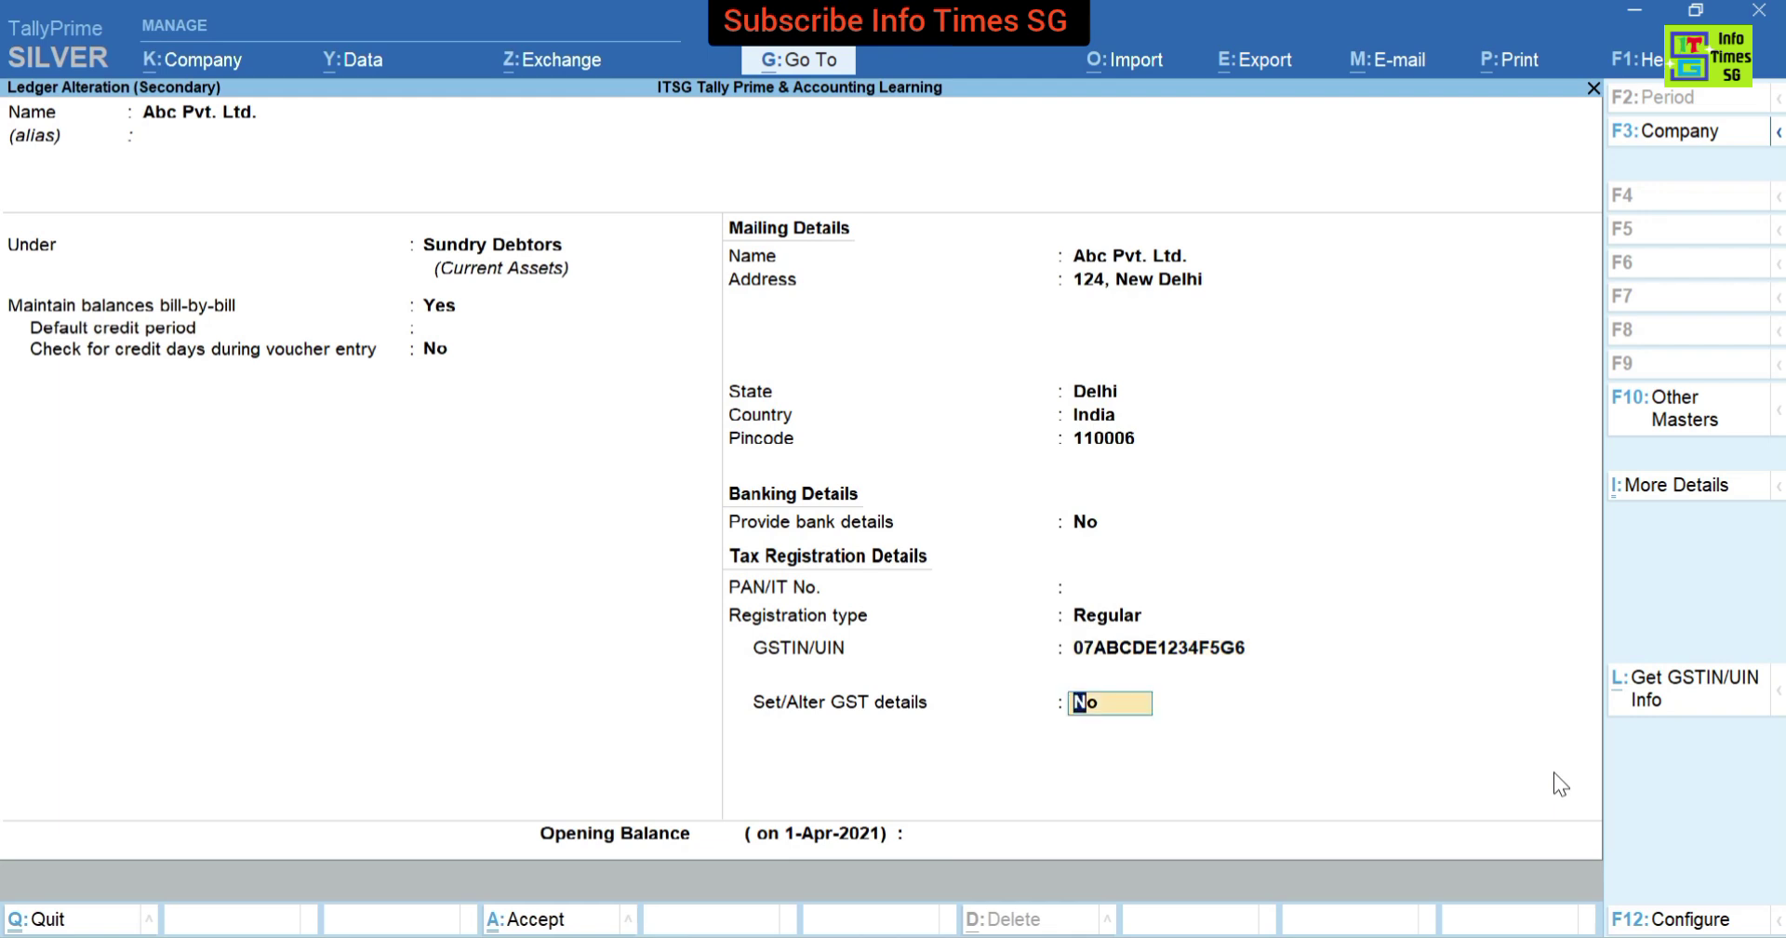
pyautogui.press('BackSpace')
pyautogui.press('Escape')
pyautogui.press('Return')
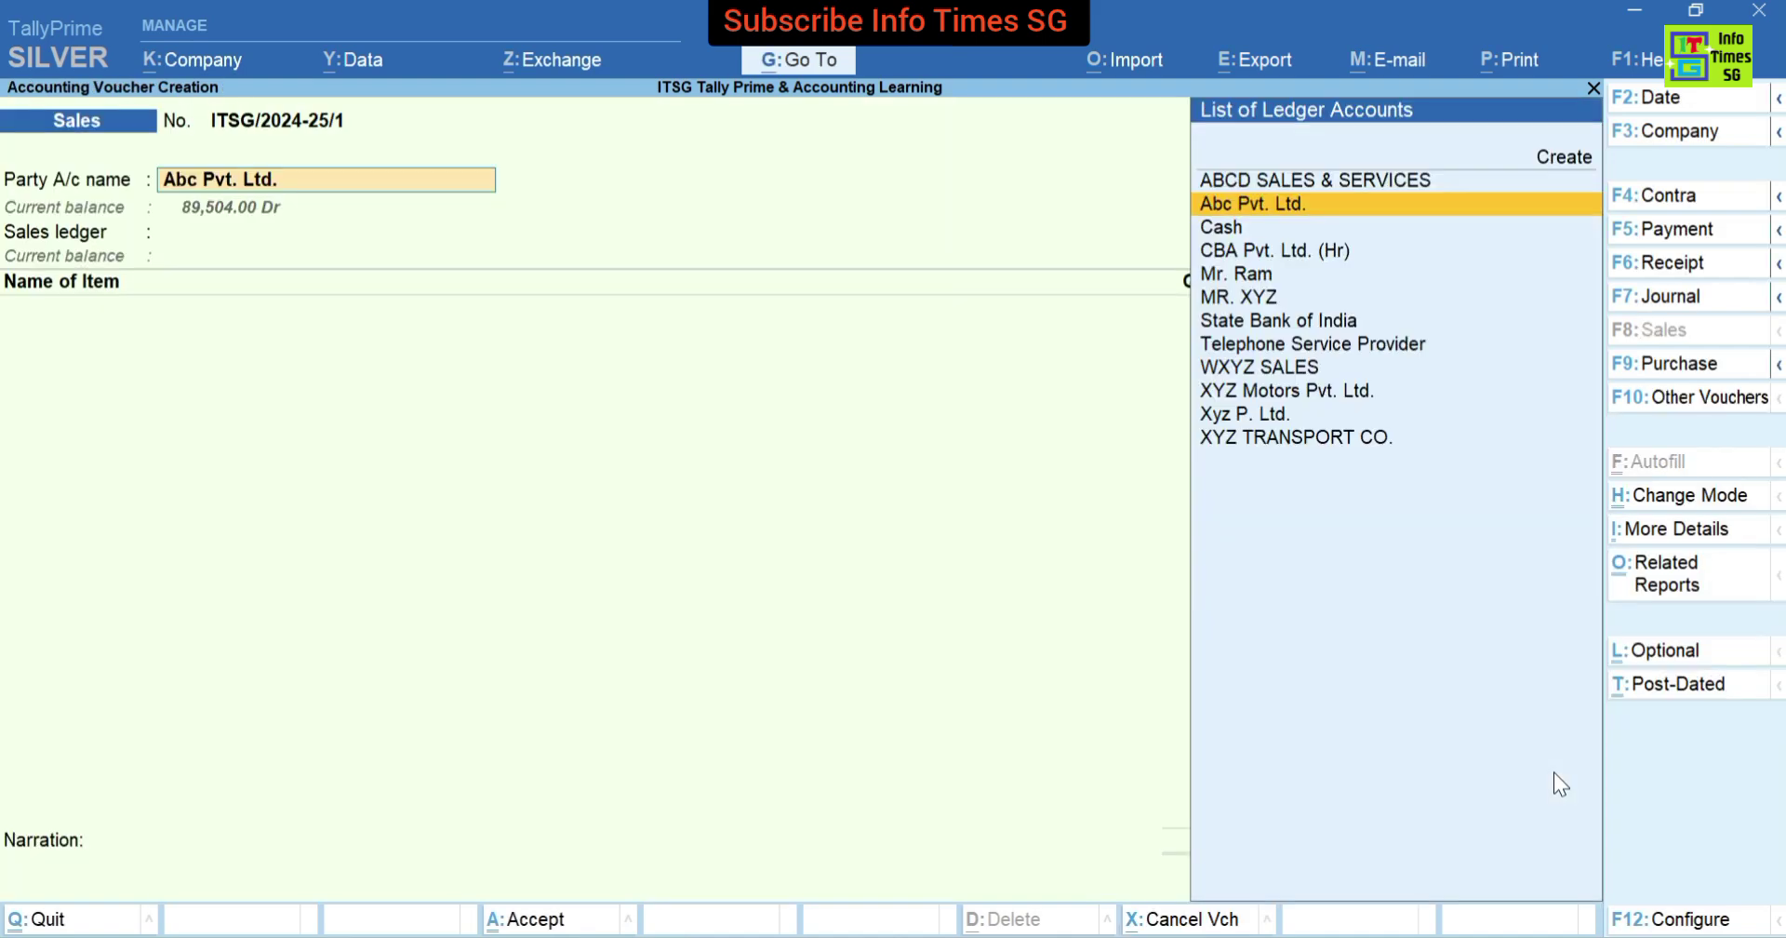
# Confirm Abc Pvt. Ltd. as the party and accept its dispatch details and party details as prefilled.
pyautogui.press('Return')
pyautogui.hotkey('ctrl', 'a')
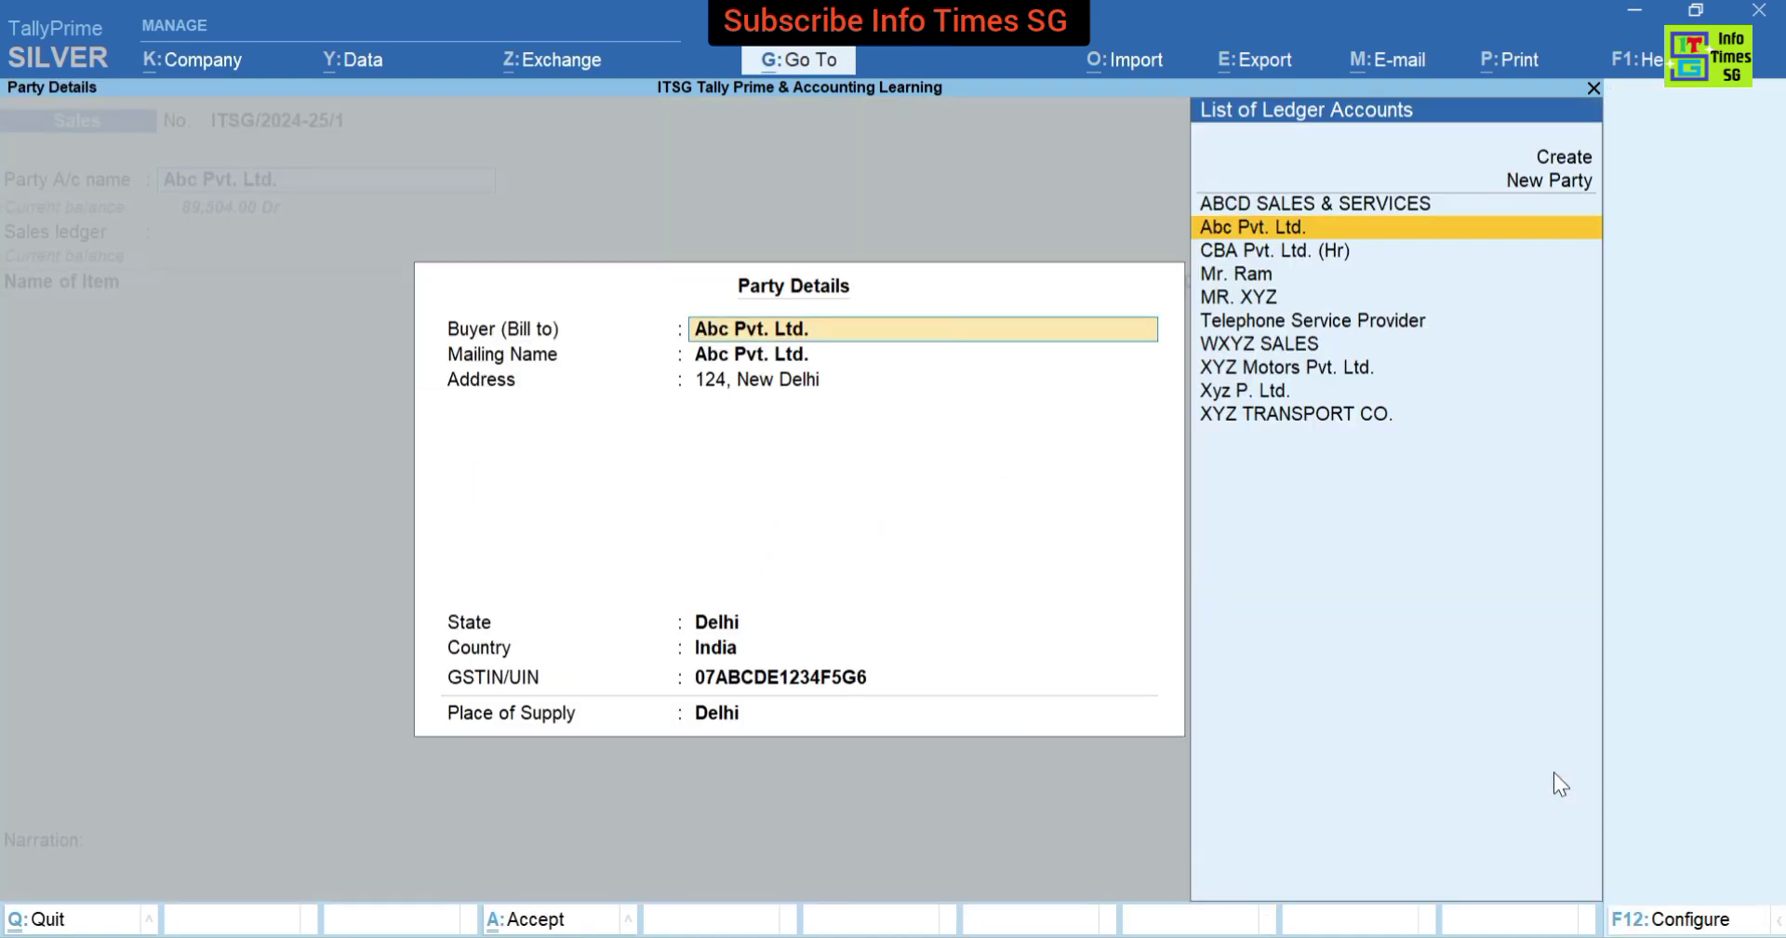
pyautogui.press('Return')
pyautogui.press('Return')
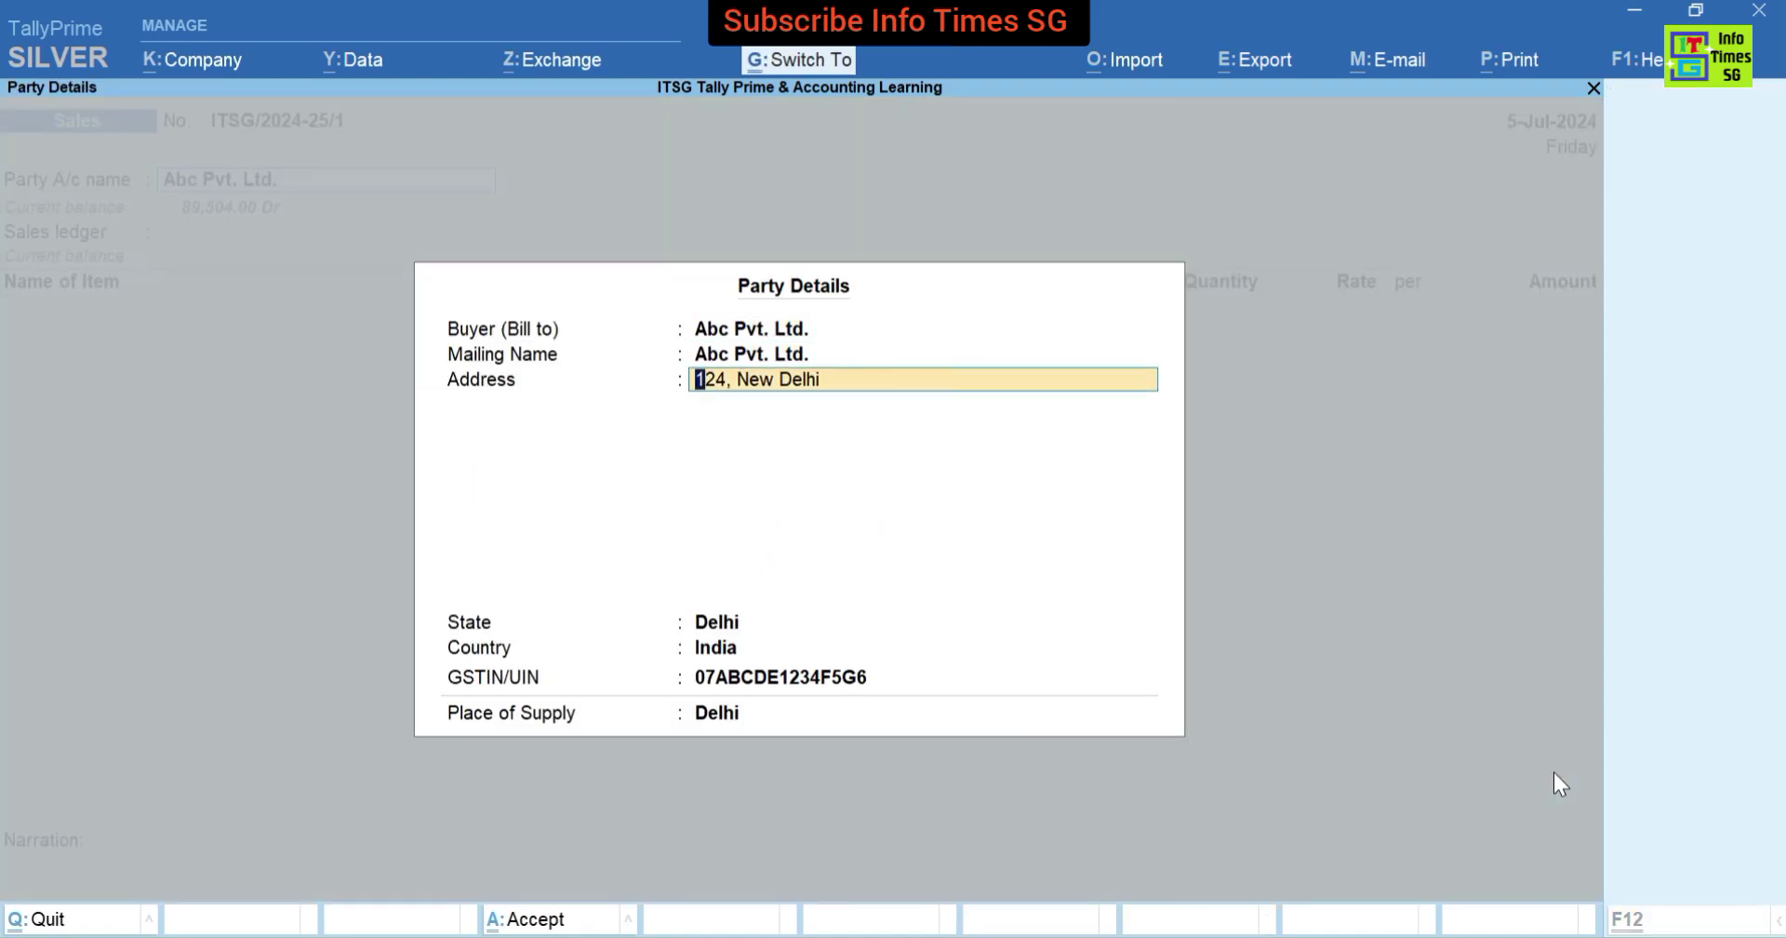
pyautogui.hotkey('ctrl', 'a')
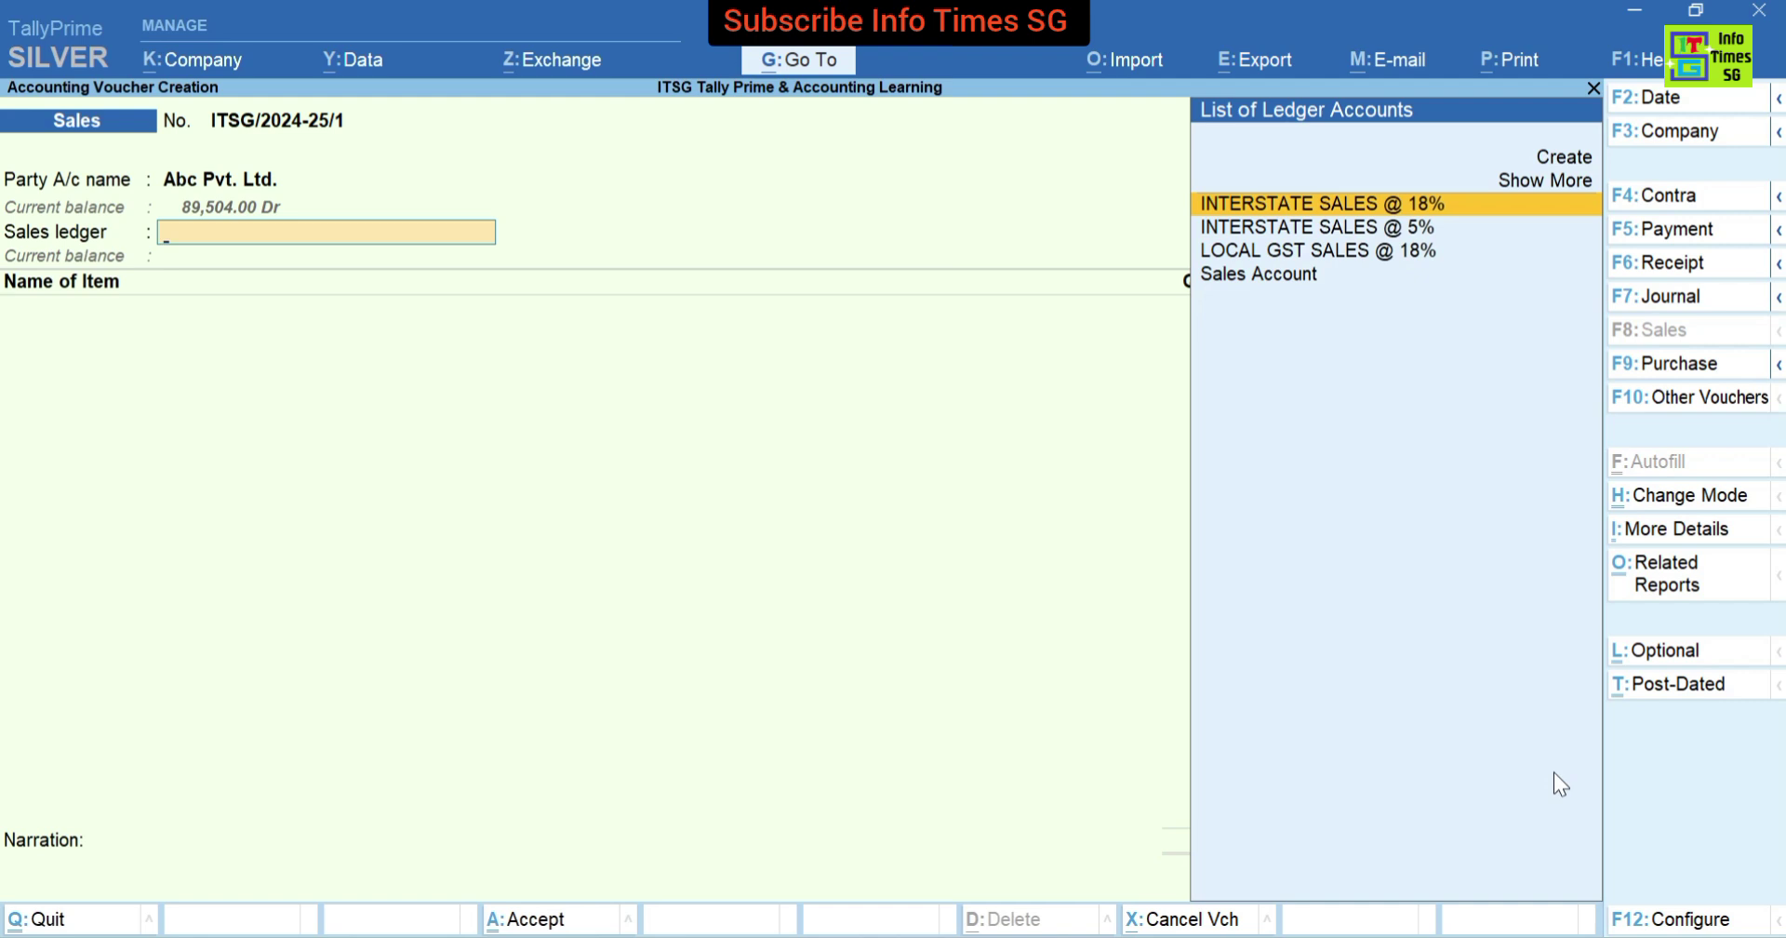
# Choose Sales Account as the sales ledger of the voucher.
pyautogui.press('Down')
pyautogui.press('Down')
pyautogui.press('Down')
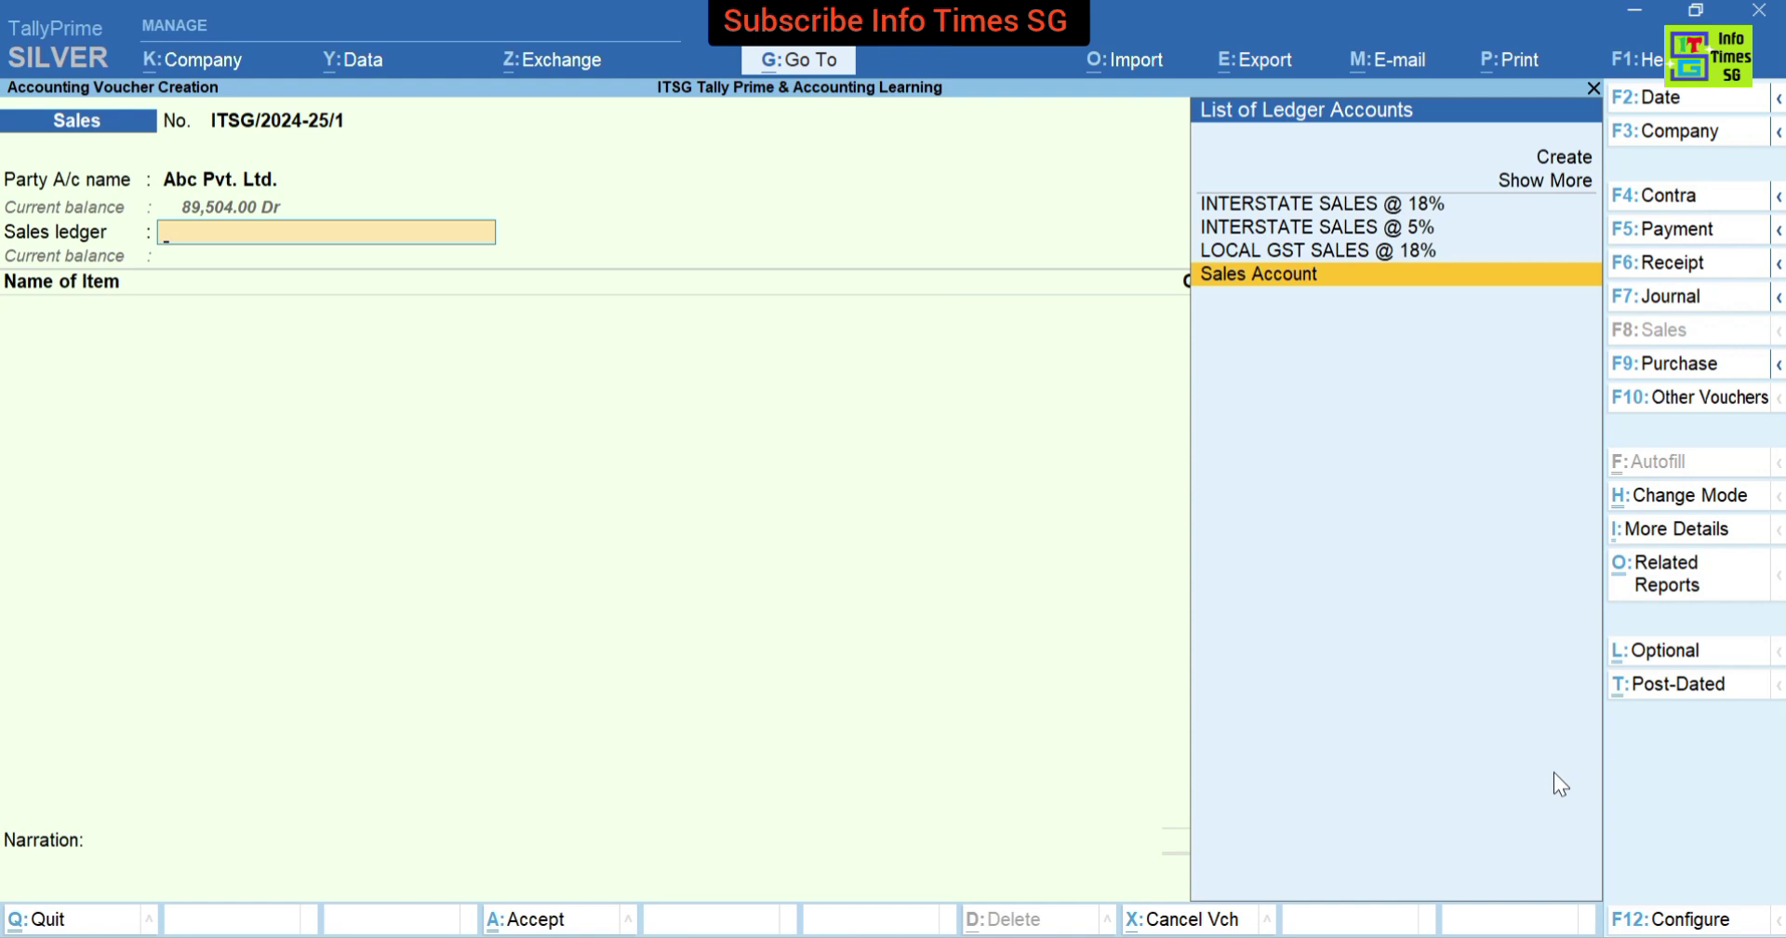
pyautogui.press('Up')
pyautogui.press('Up')
pyautogui.press('Up')
pyautogui.press('Up')
pyautogui.press('Up')
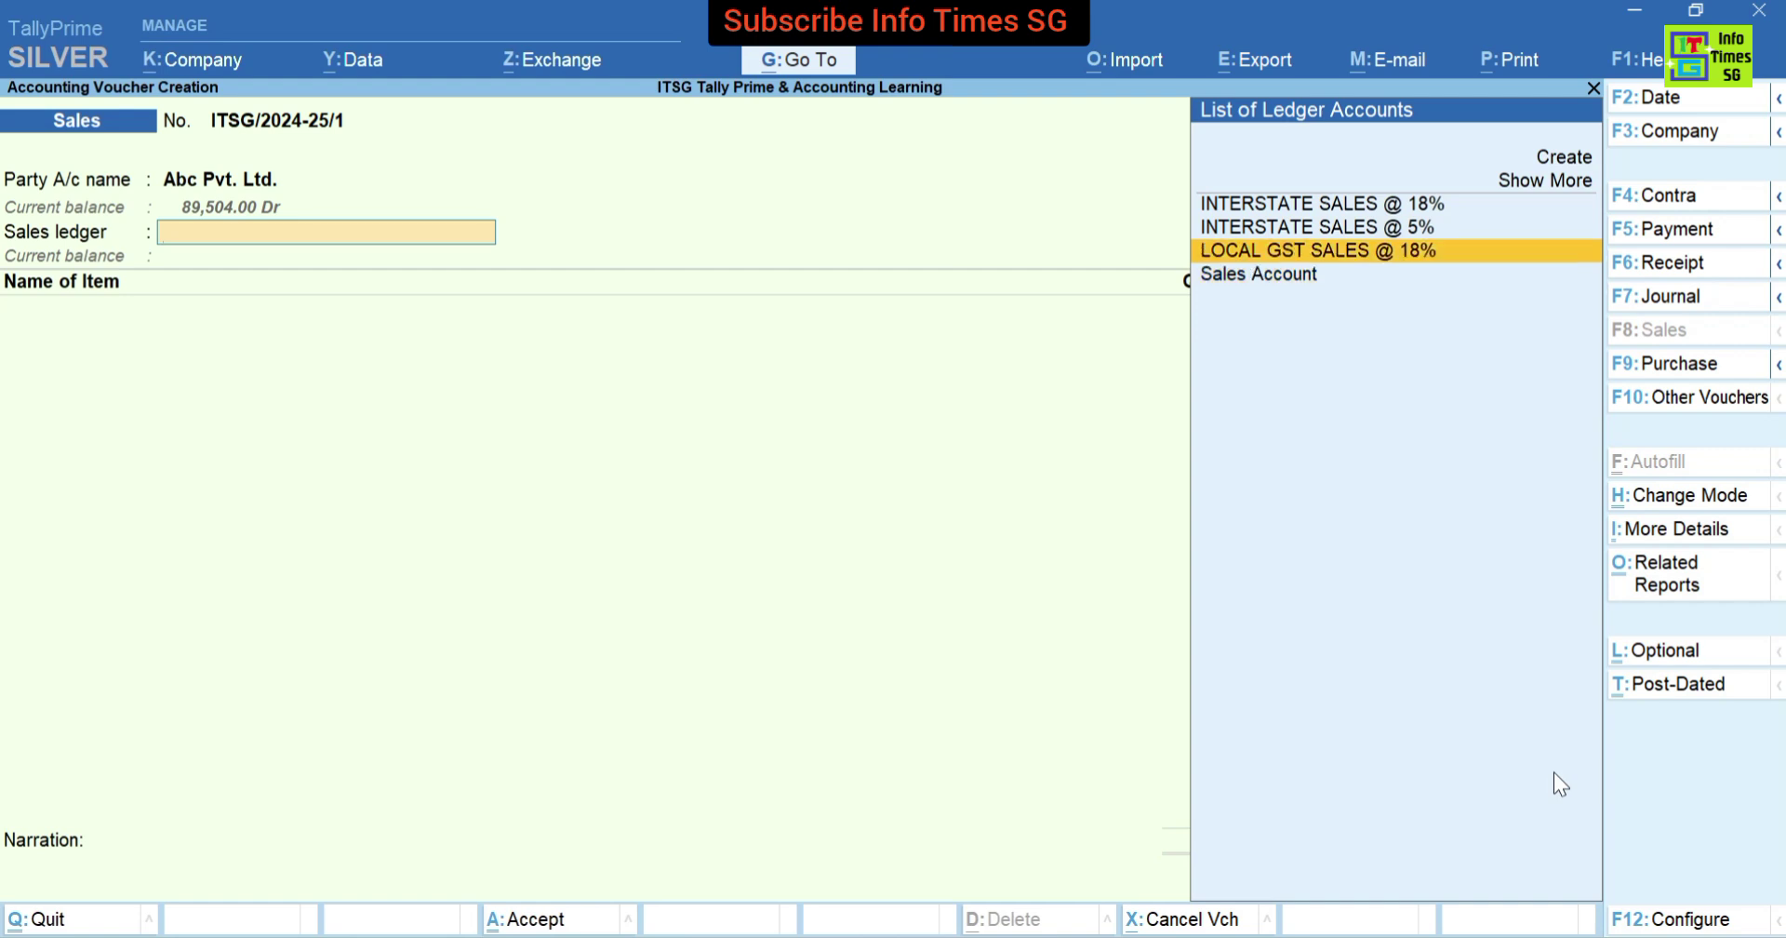
pyautogui.press('Down')
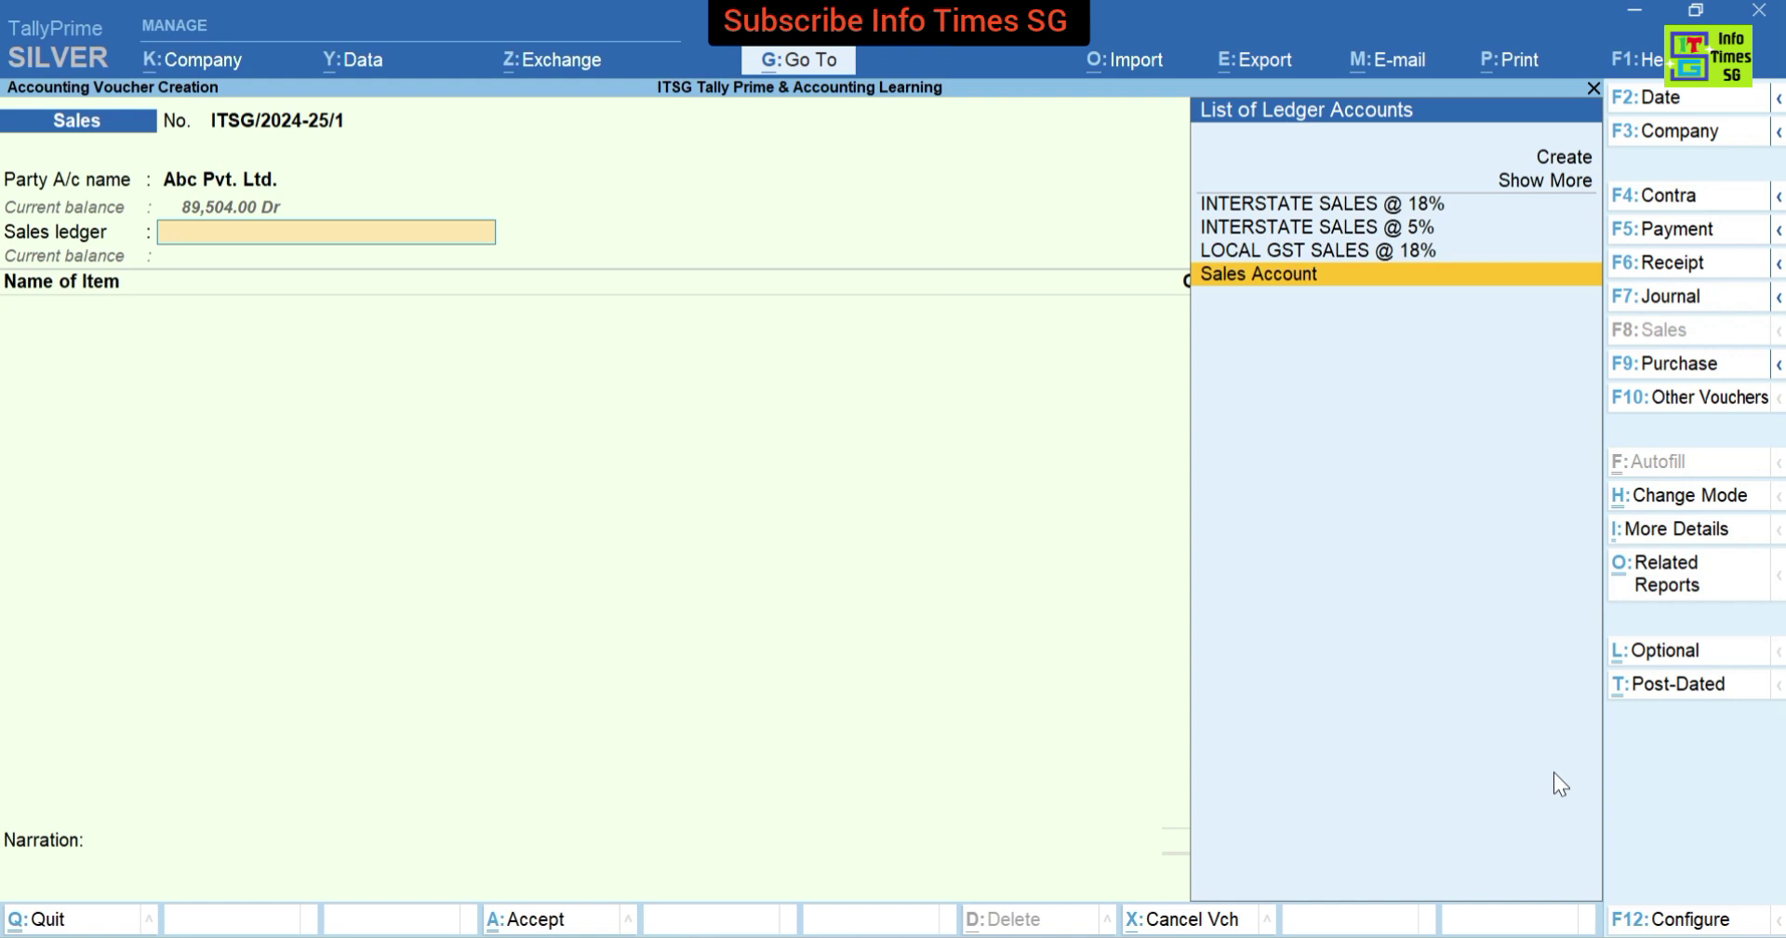
pyautogui.press('Return')
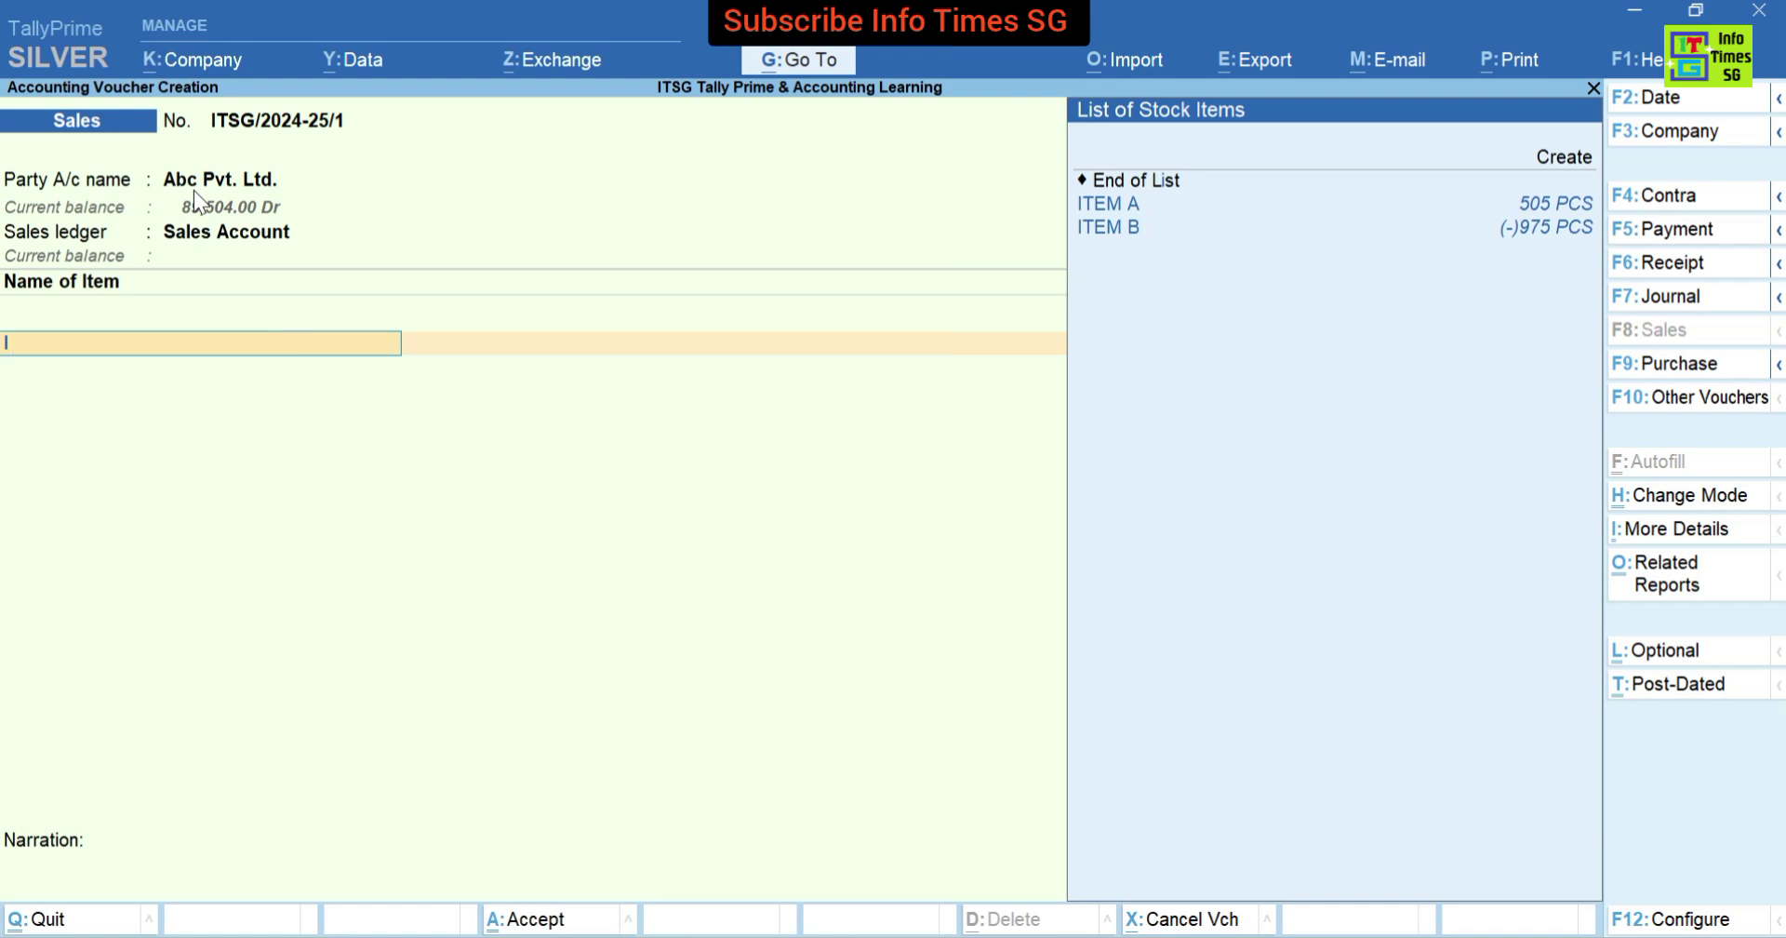
# Enter ITEM A as the voucher's stock item and open its master for alteration.
pyautogui.write('It')
pyautogui.press('Return')
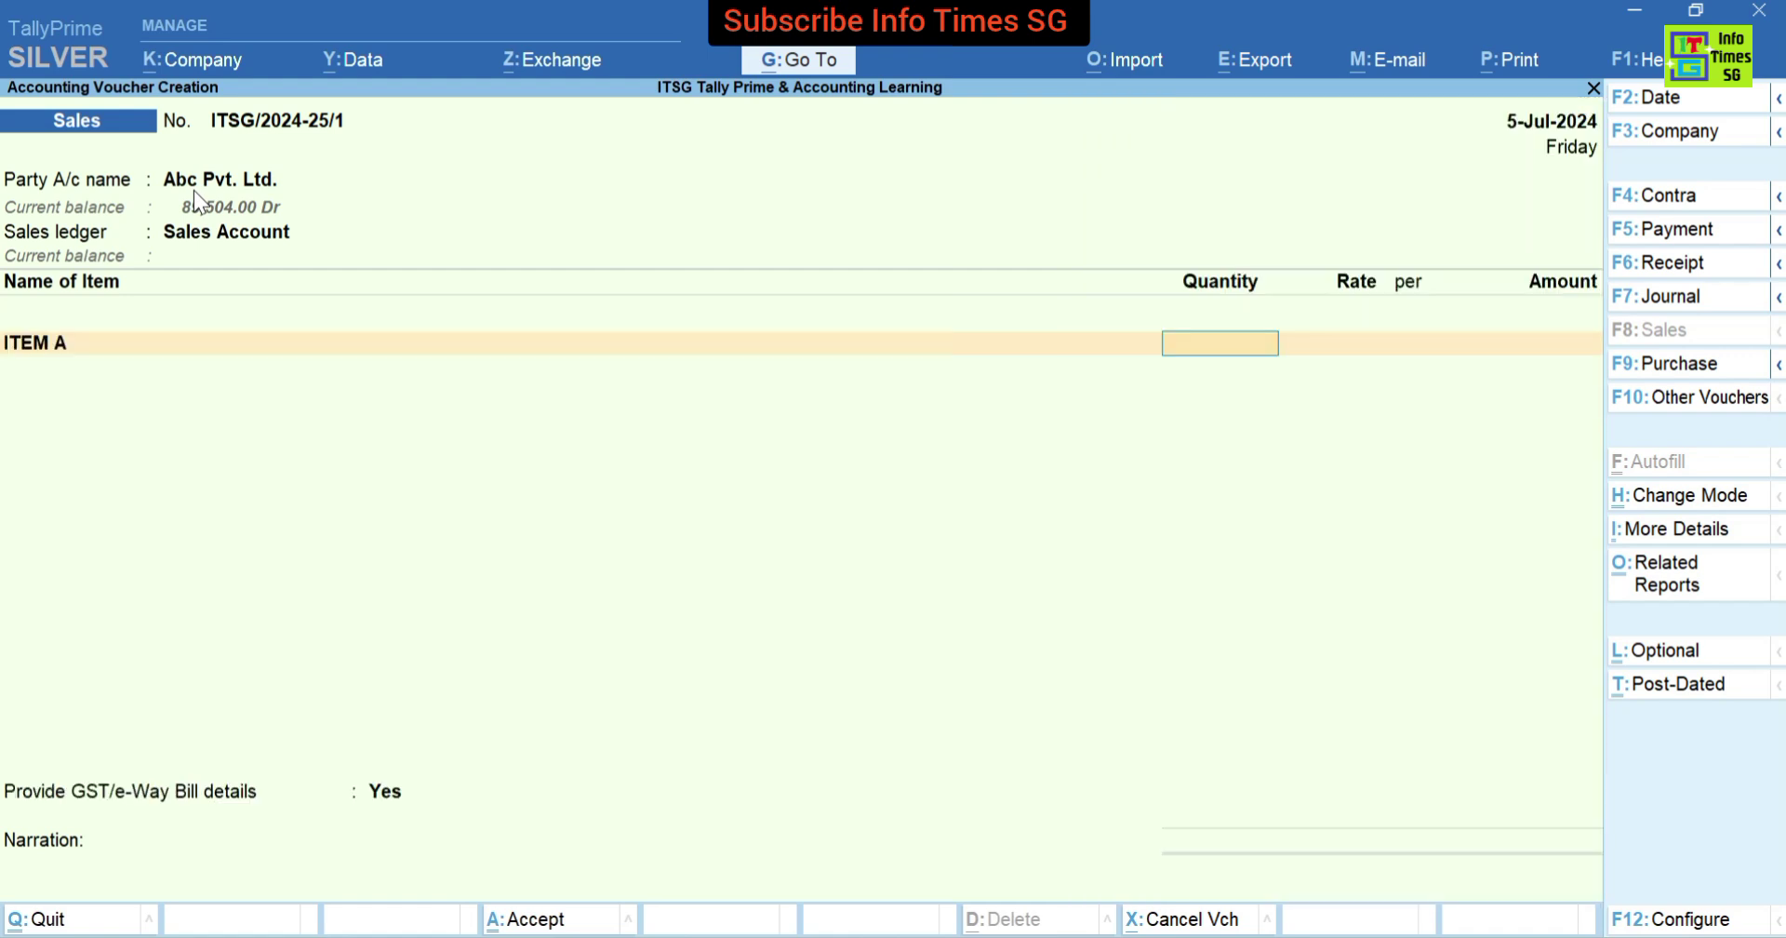
pyautogui.press('BackSpace')
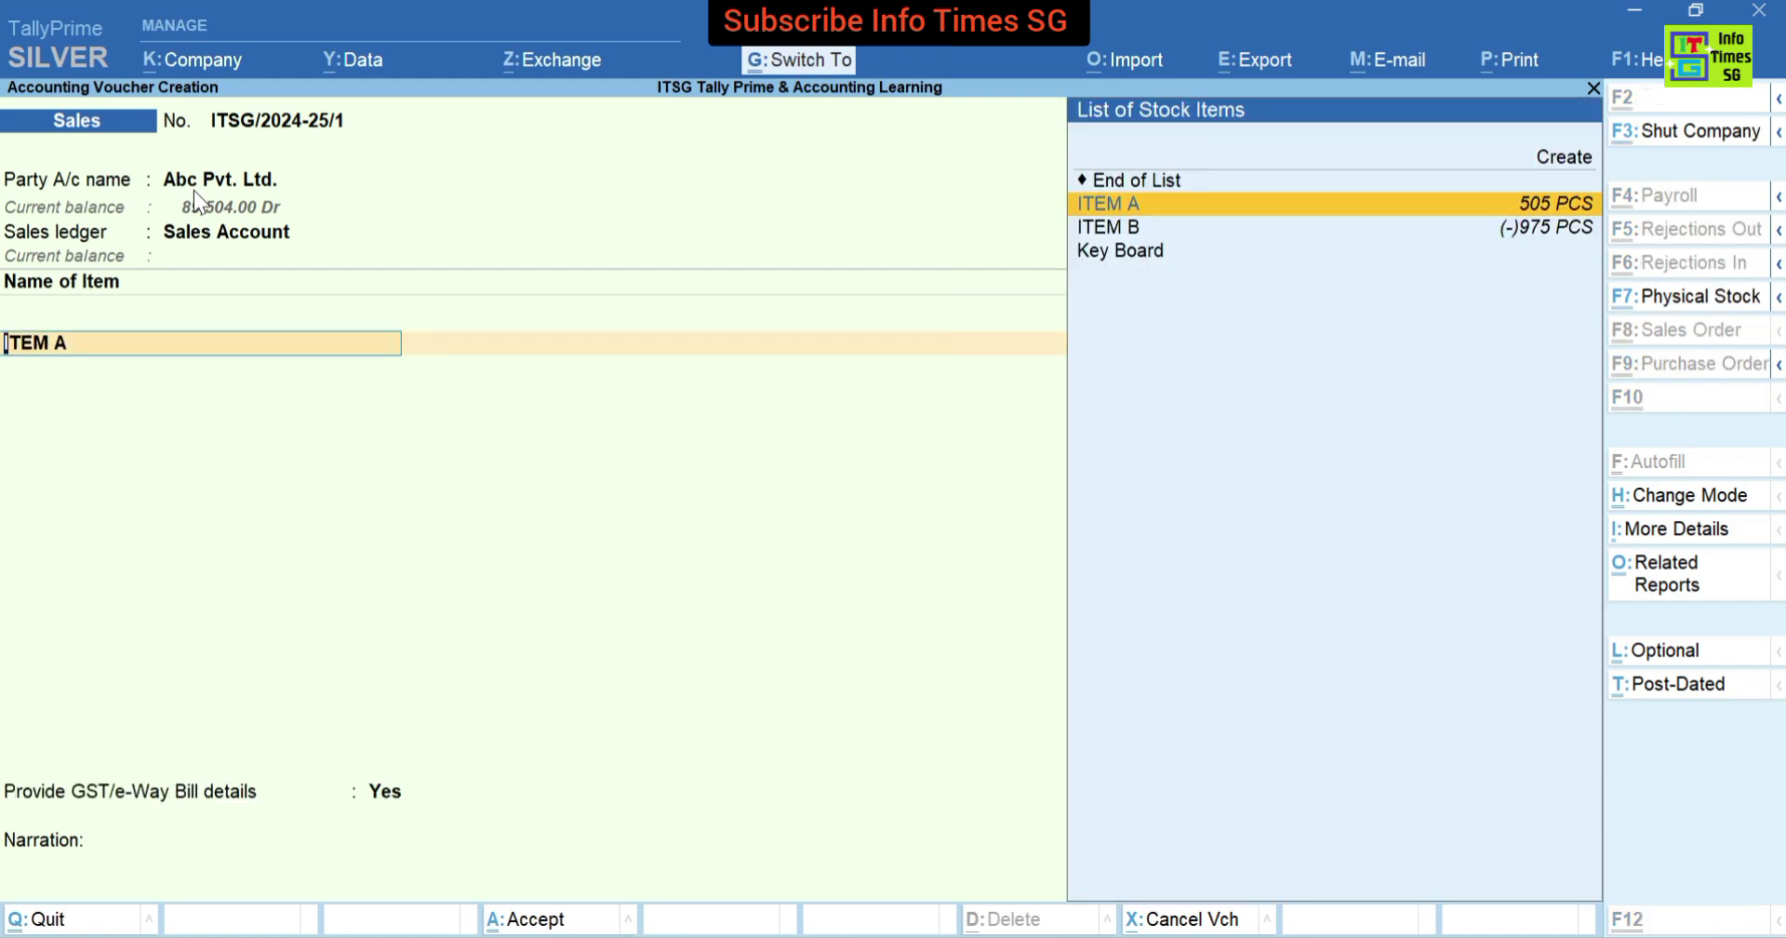
pyautogui.hotkey('ctrl', 'Return')
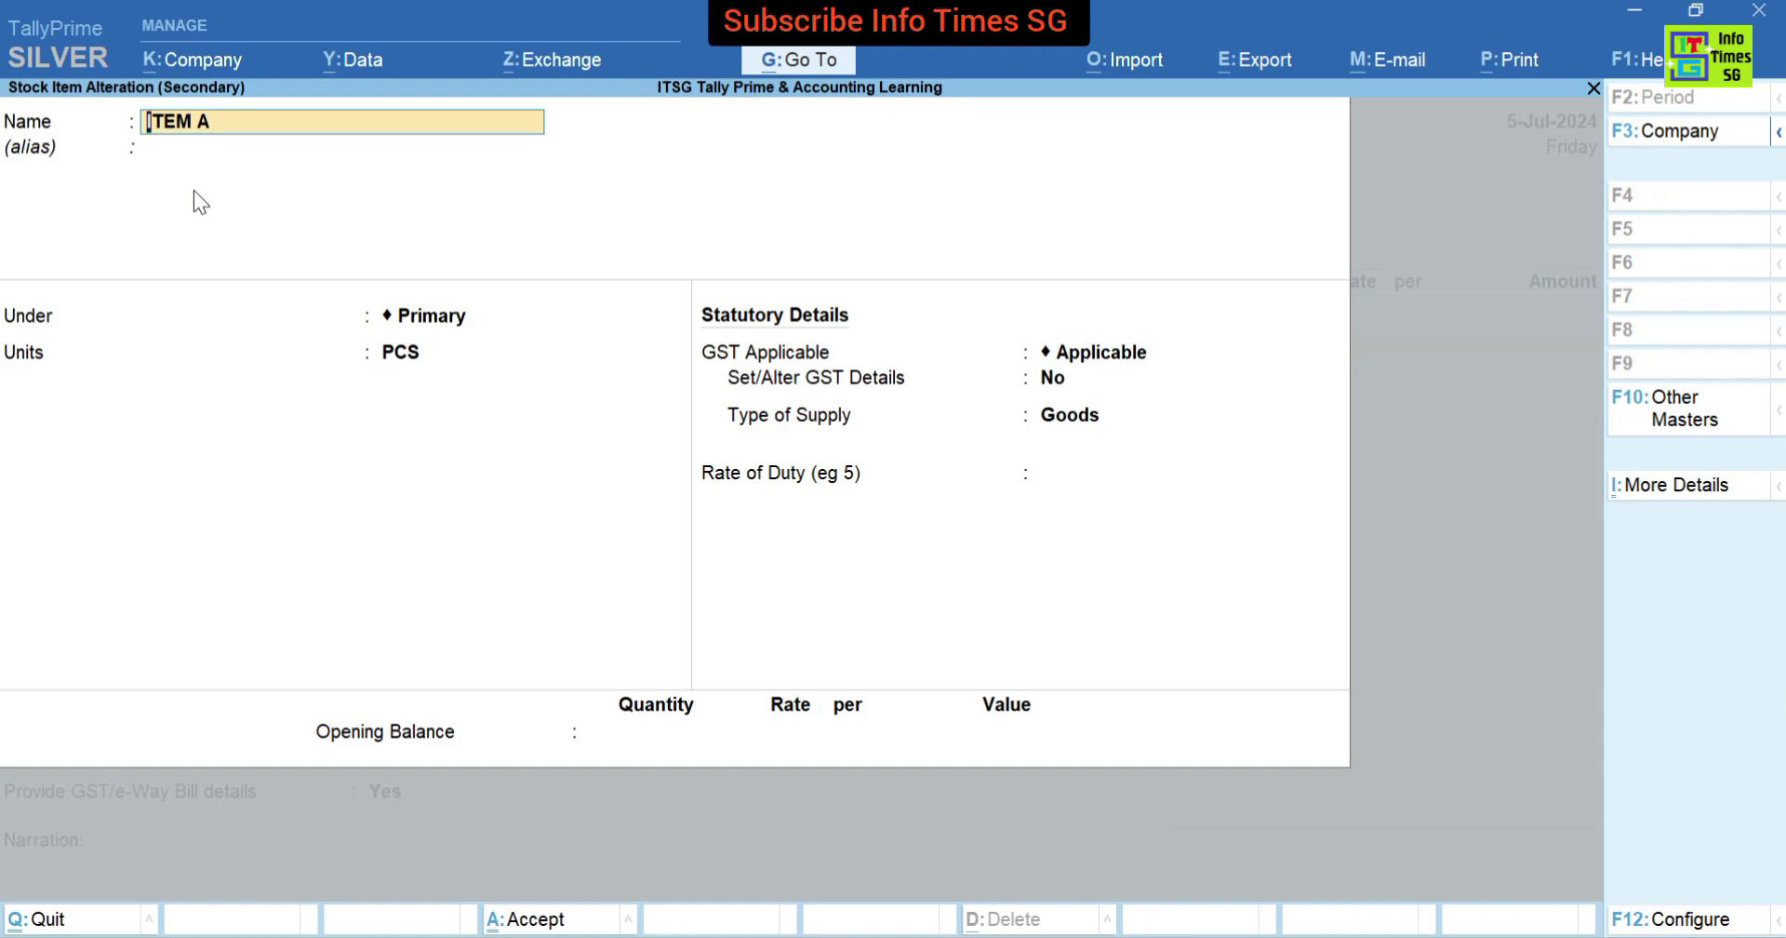
# Keep ITEM A's group, units and GST applicability, and set Set/Alter GST Details to Yes to view its tax details.
pyautogui.press('Return')
pyautogui.press('Return')
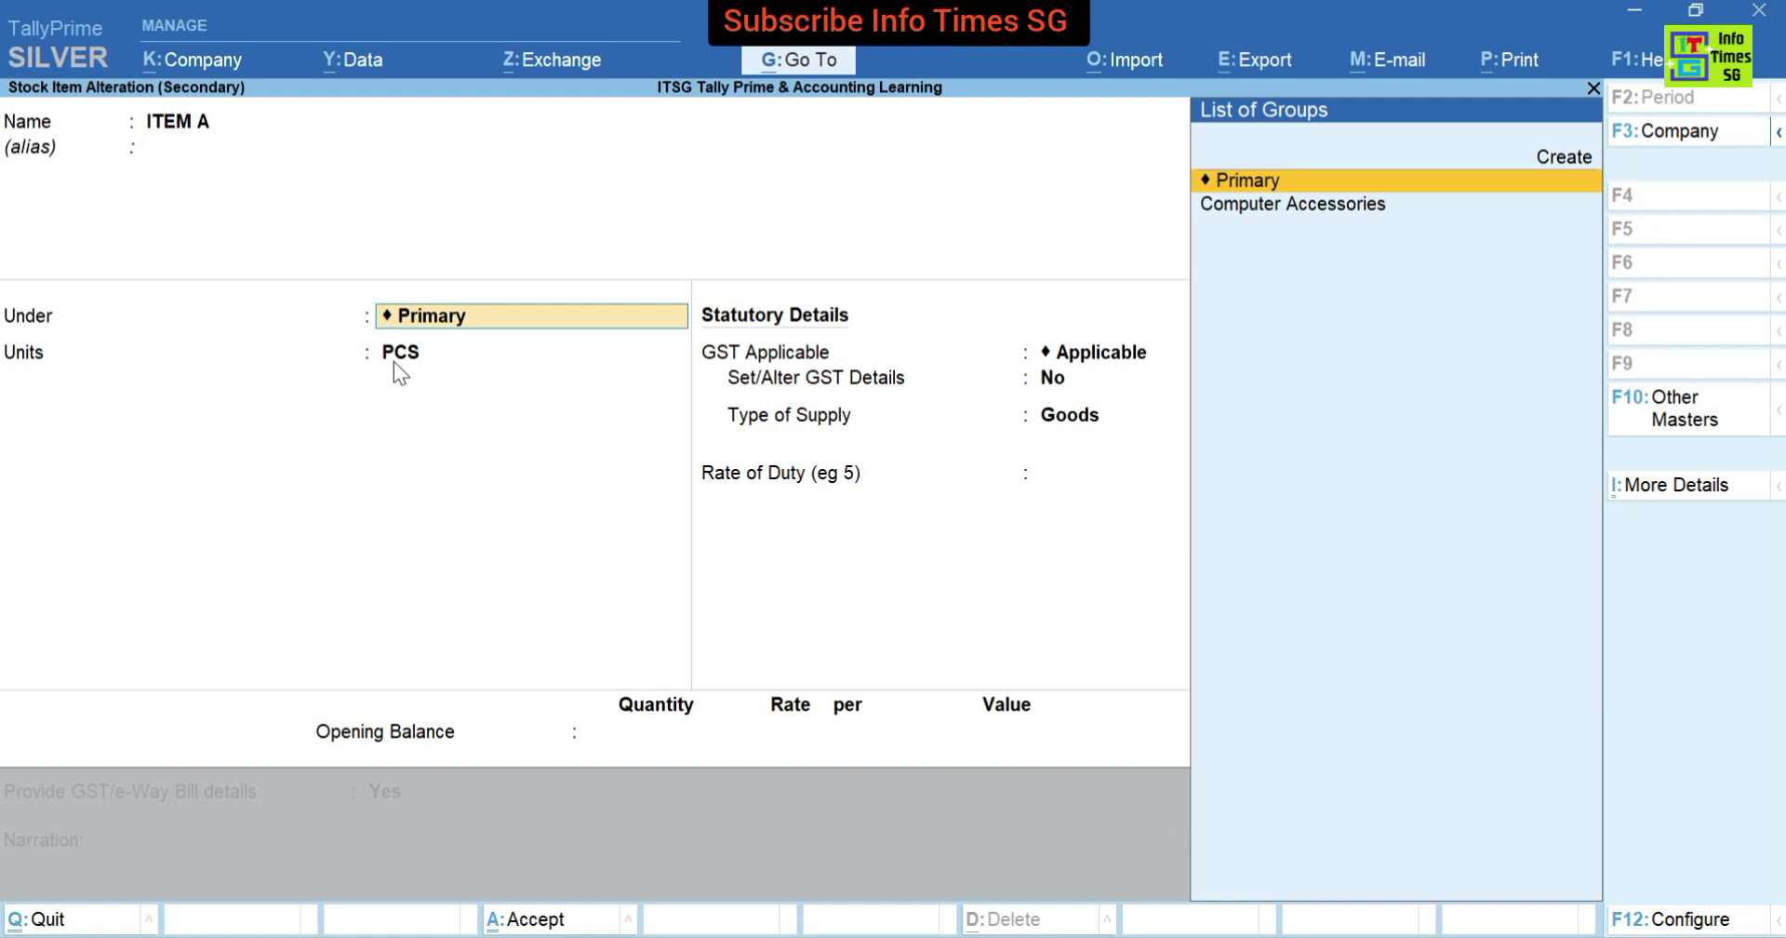
pyautogui.press('Return')
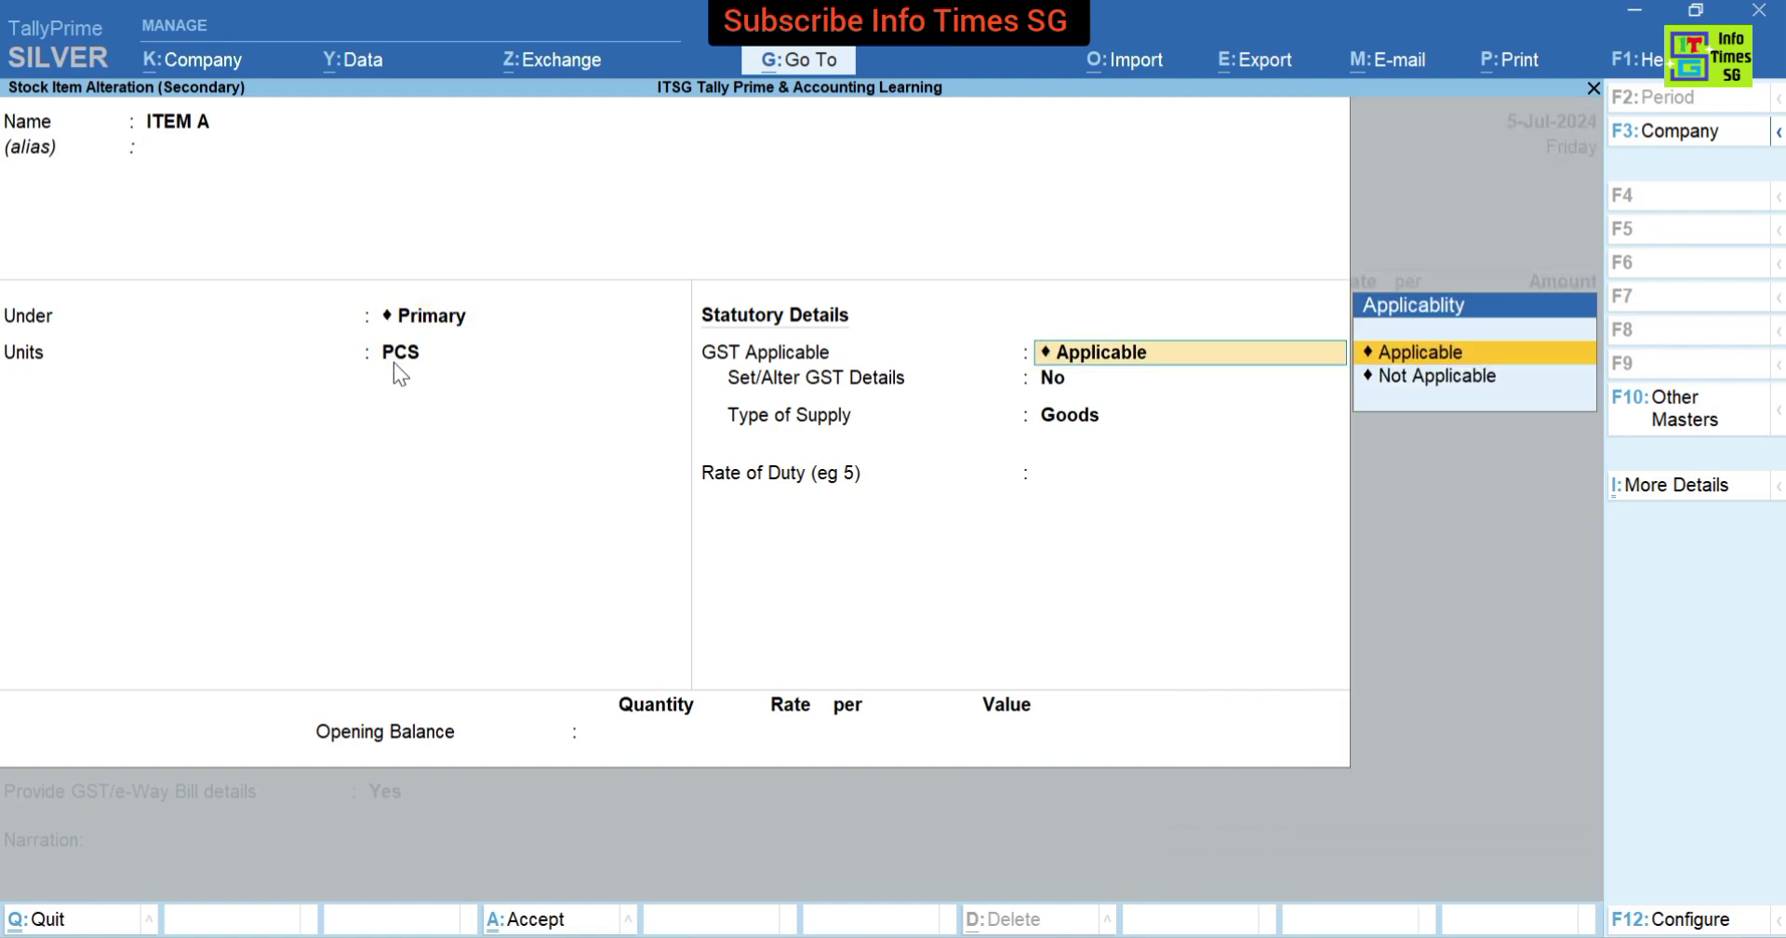
pyautogui.press('Return')
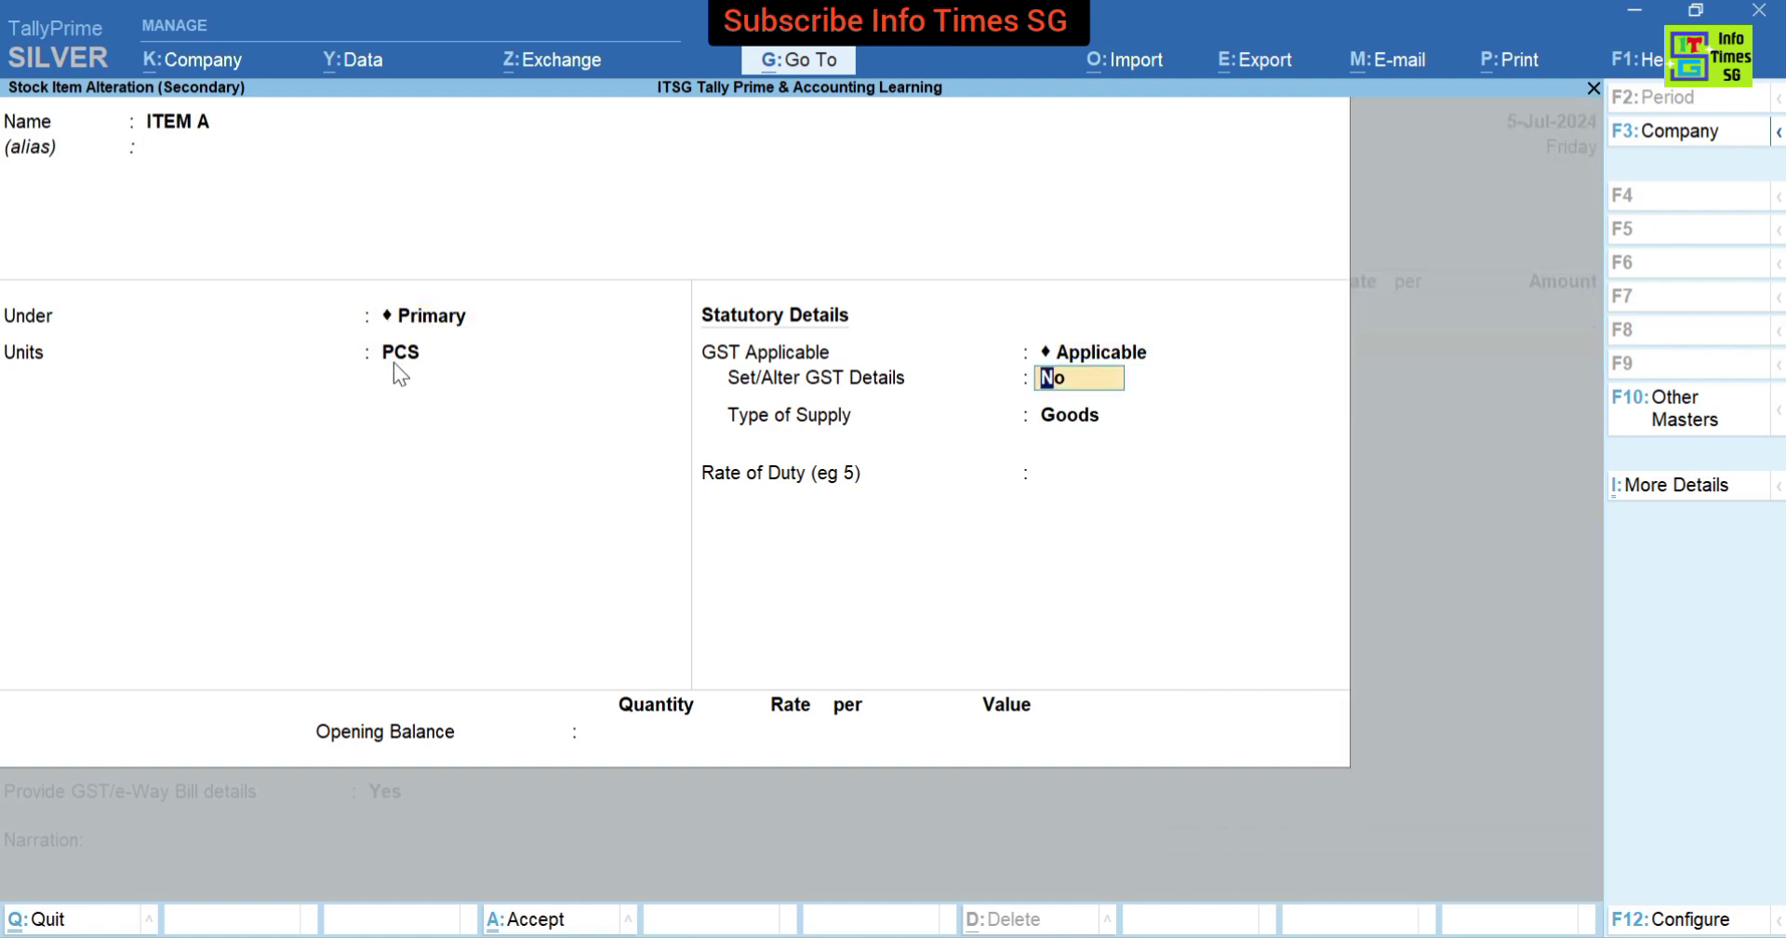
pyautogui.write('y')
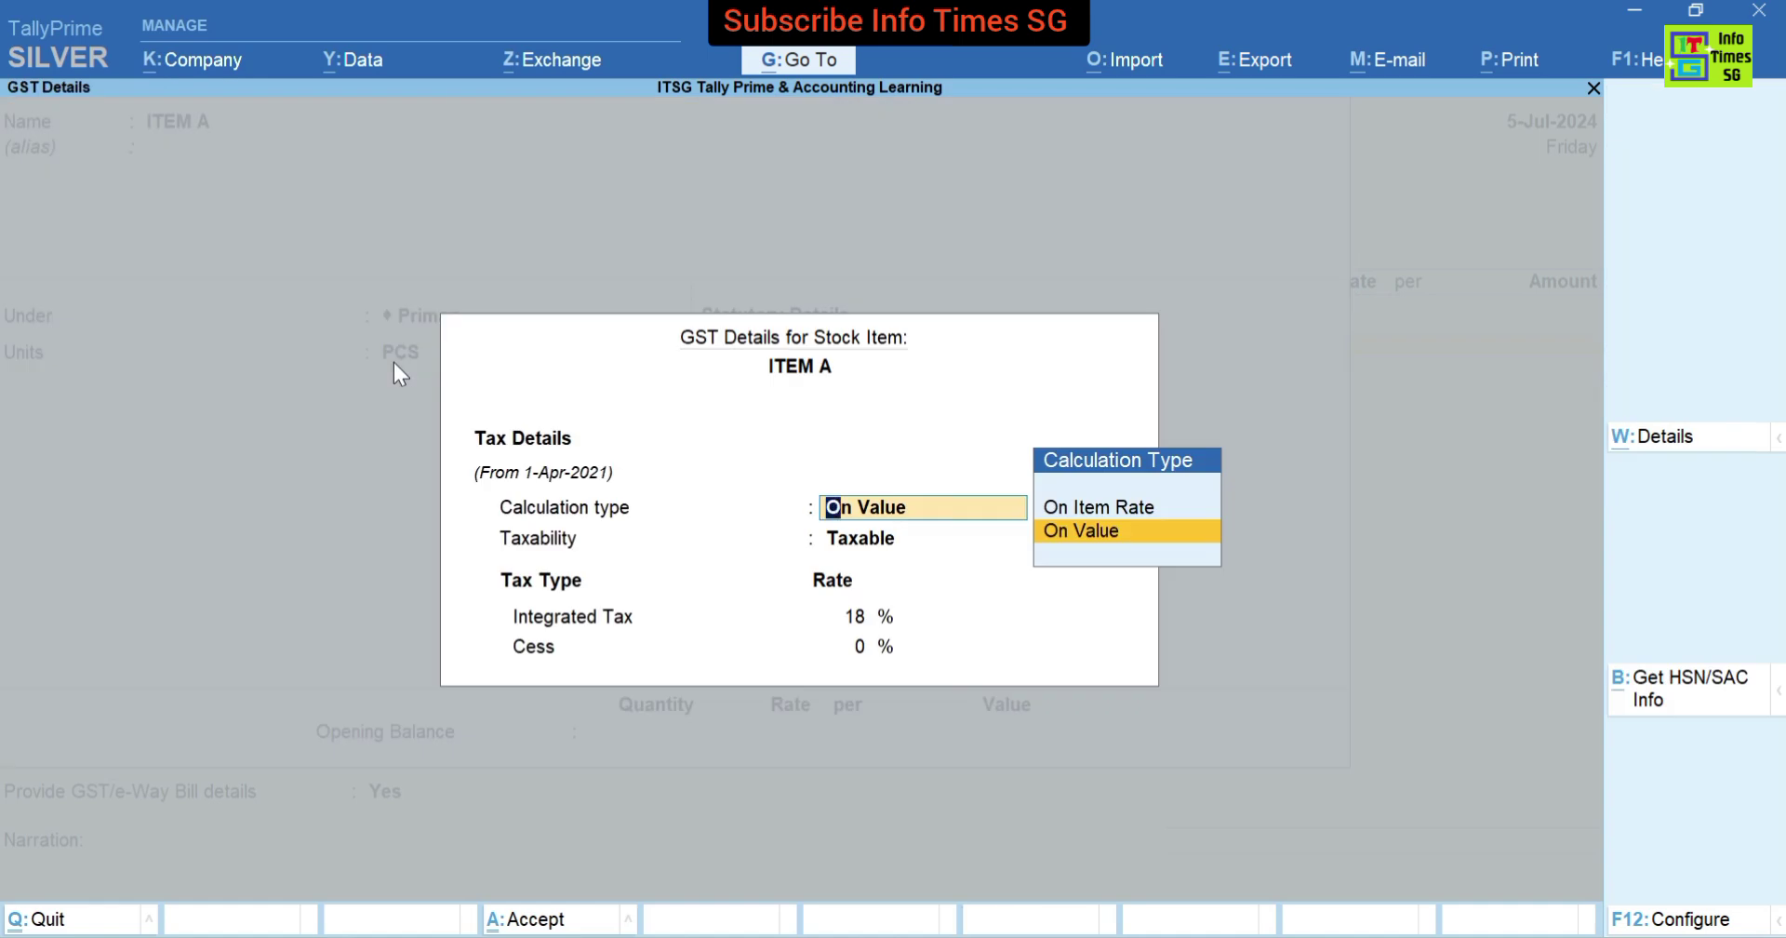
pyautogui.press('Return')
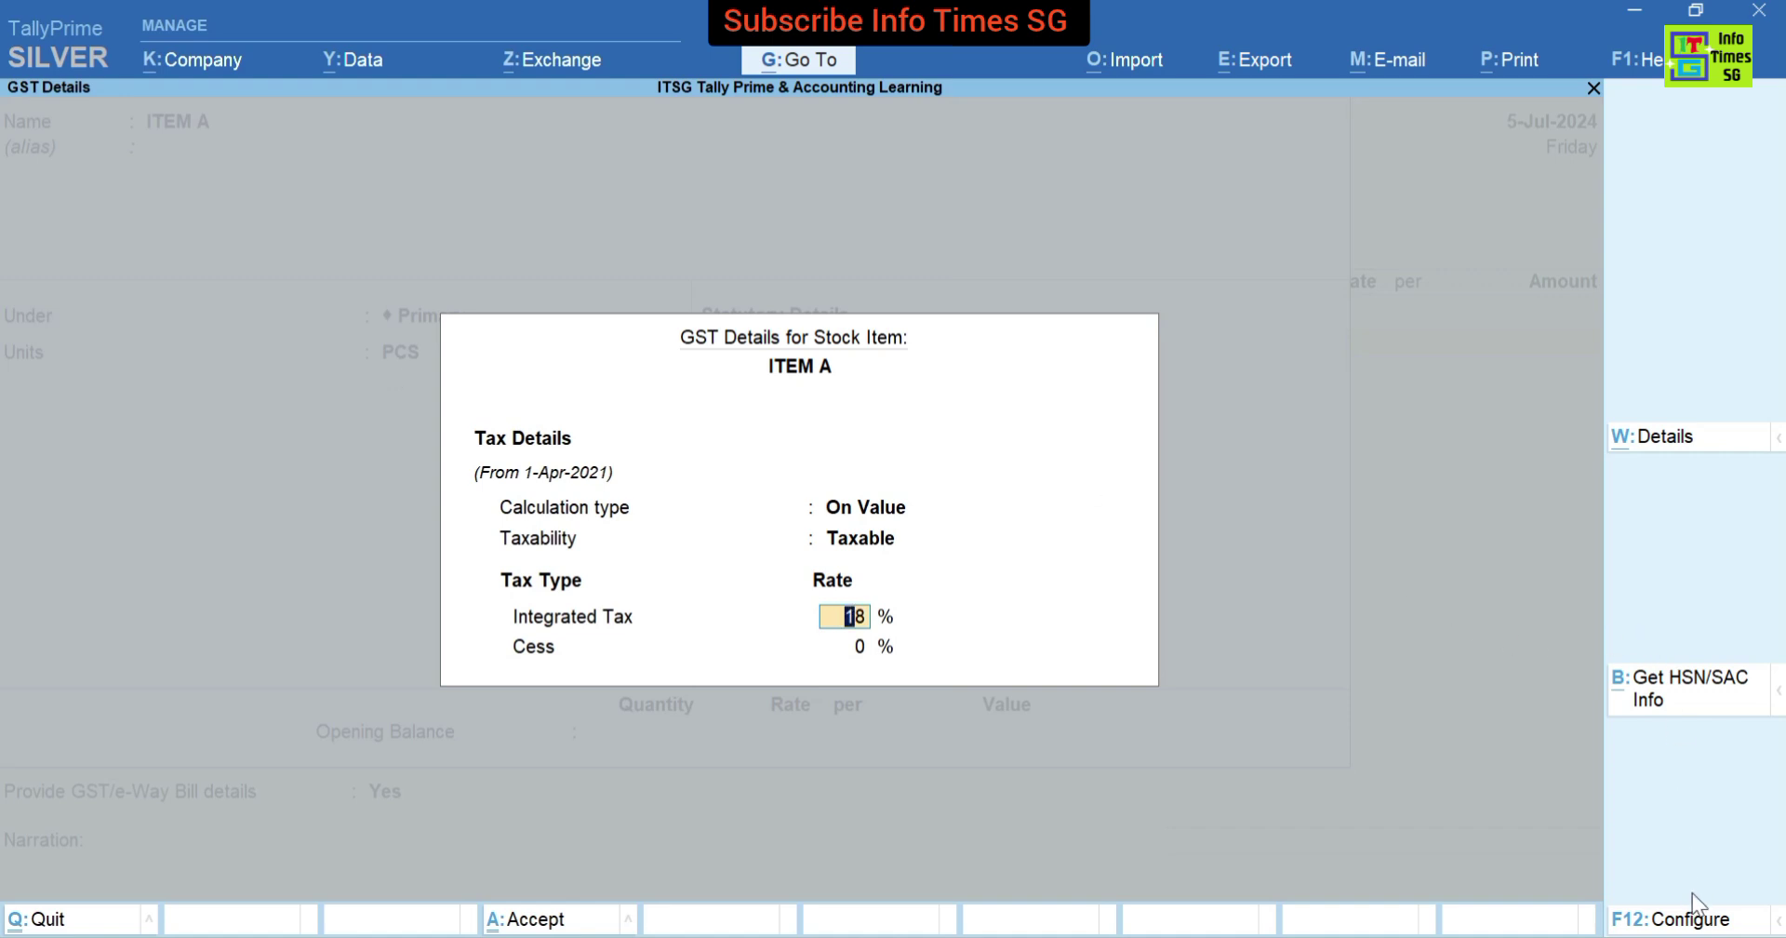
# Configure the GST details to allow HSN/SAC details, enable reverse charge calculation and show all GST tax types.
pyautogui.click(1696, 920)
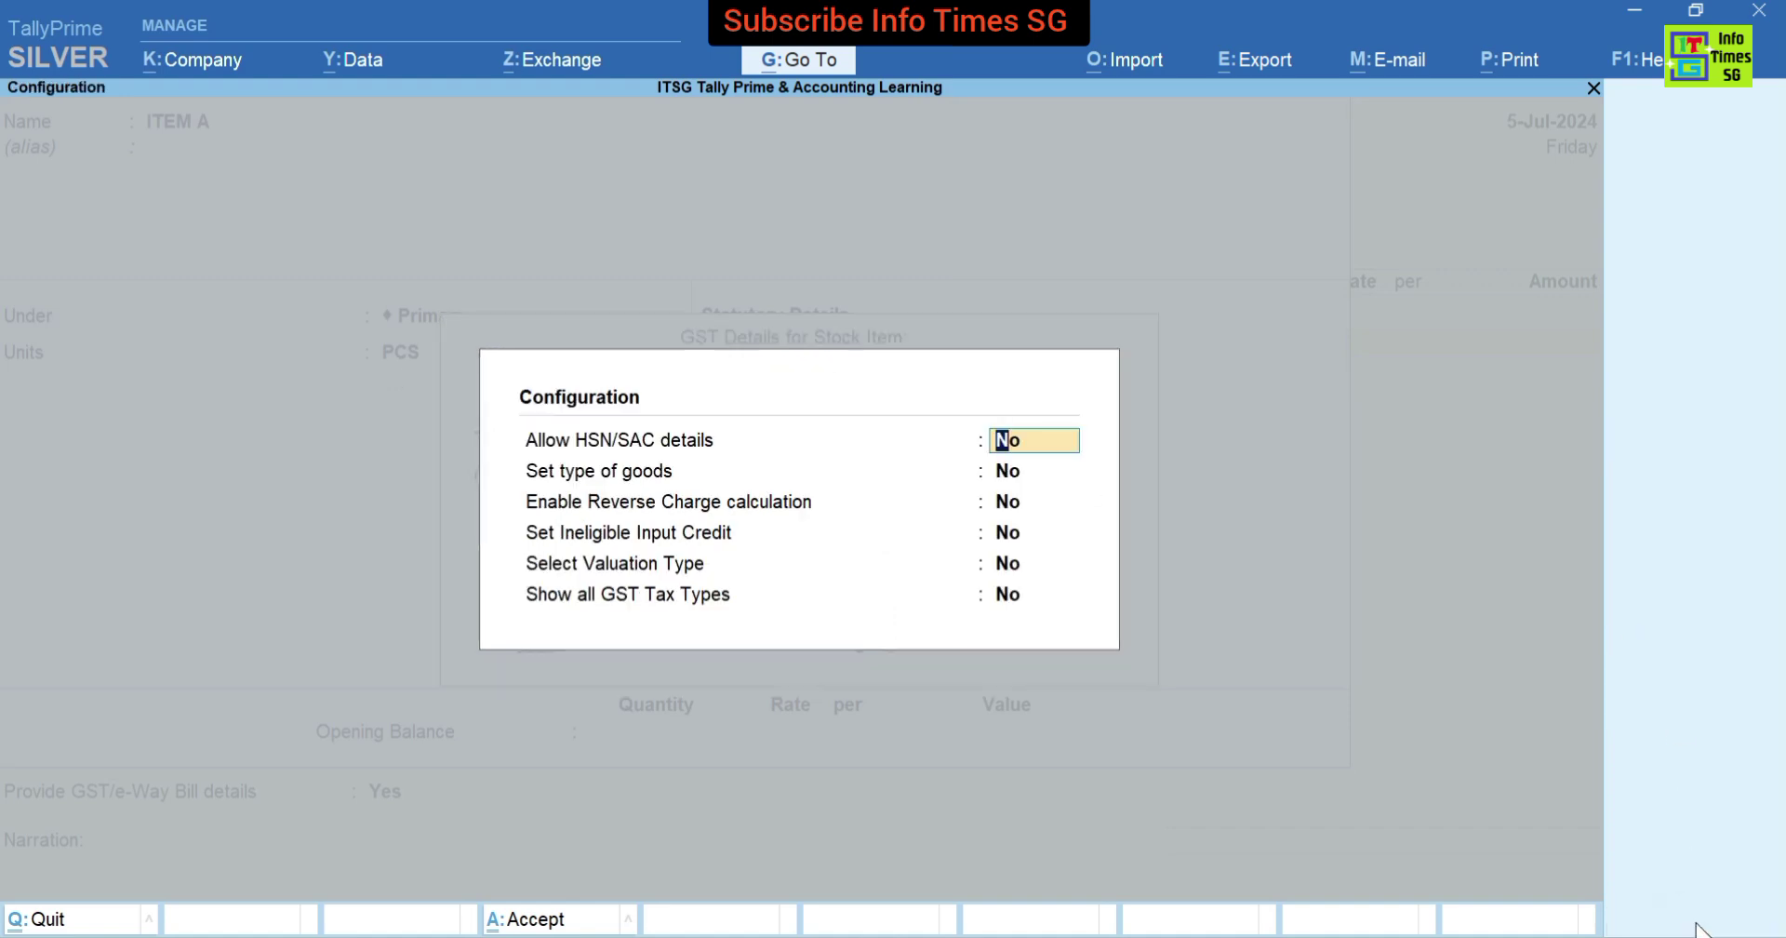
pyautogui.write('y')
pyautogui.press('Return')
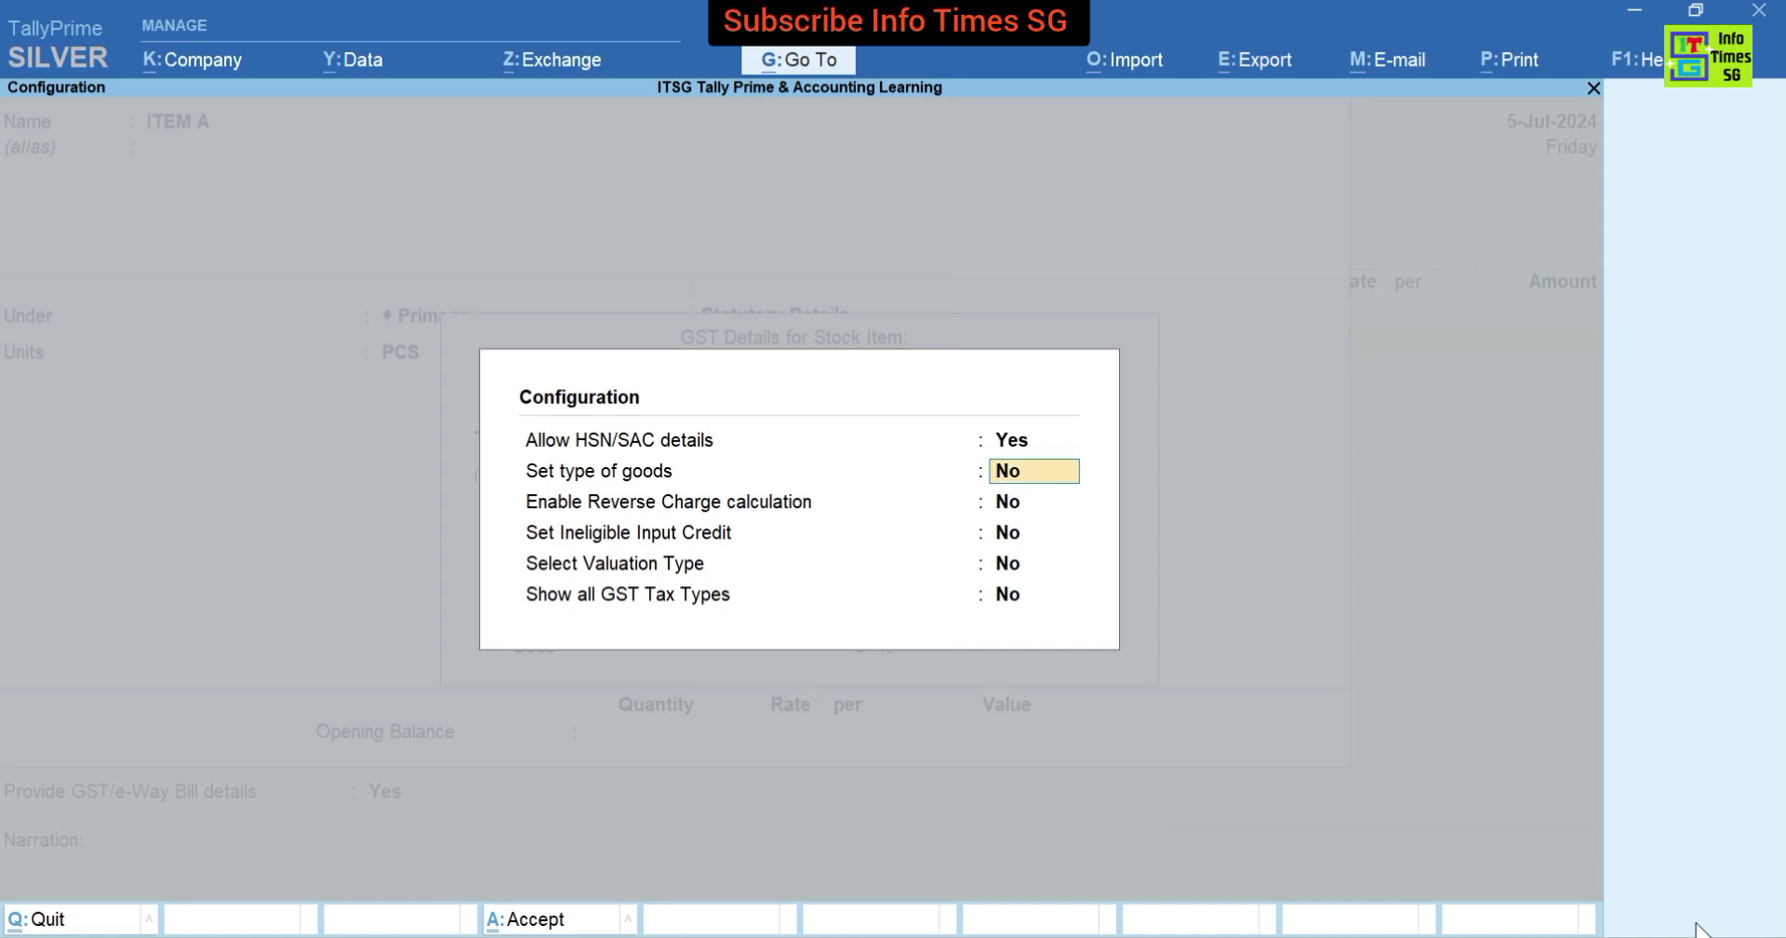
pyautogui.press('Return')
pyautogui.write('y')
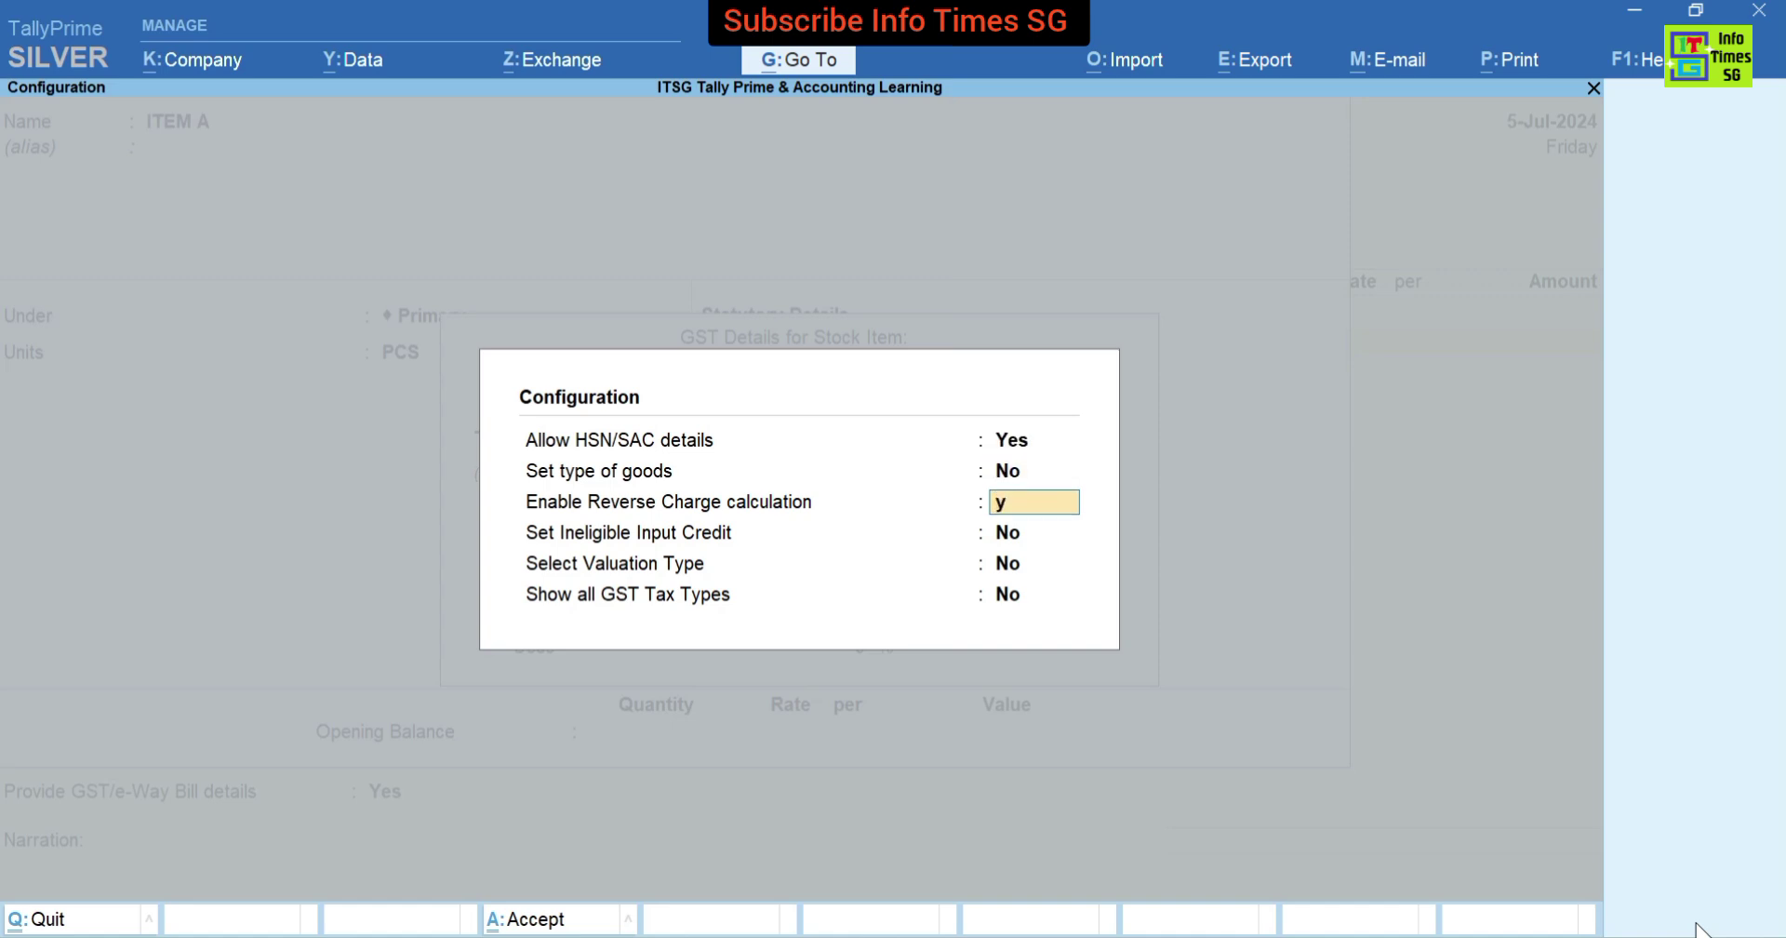
pyautogui.press('Return')
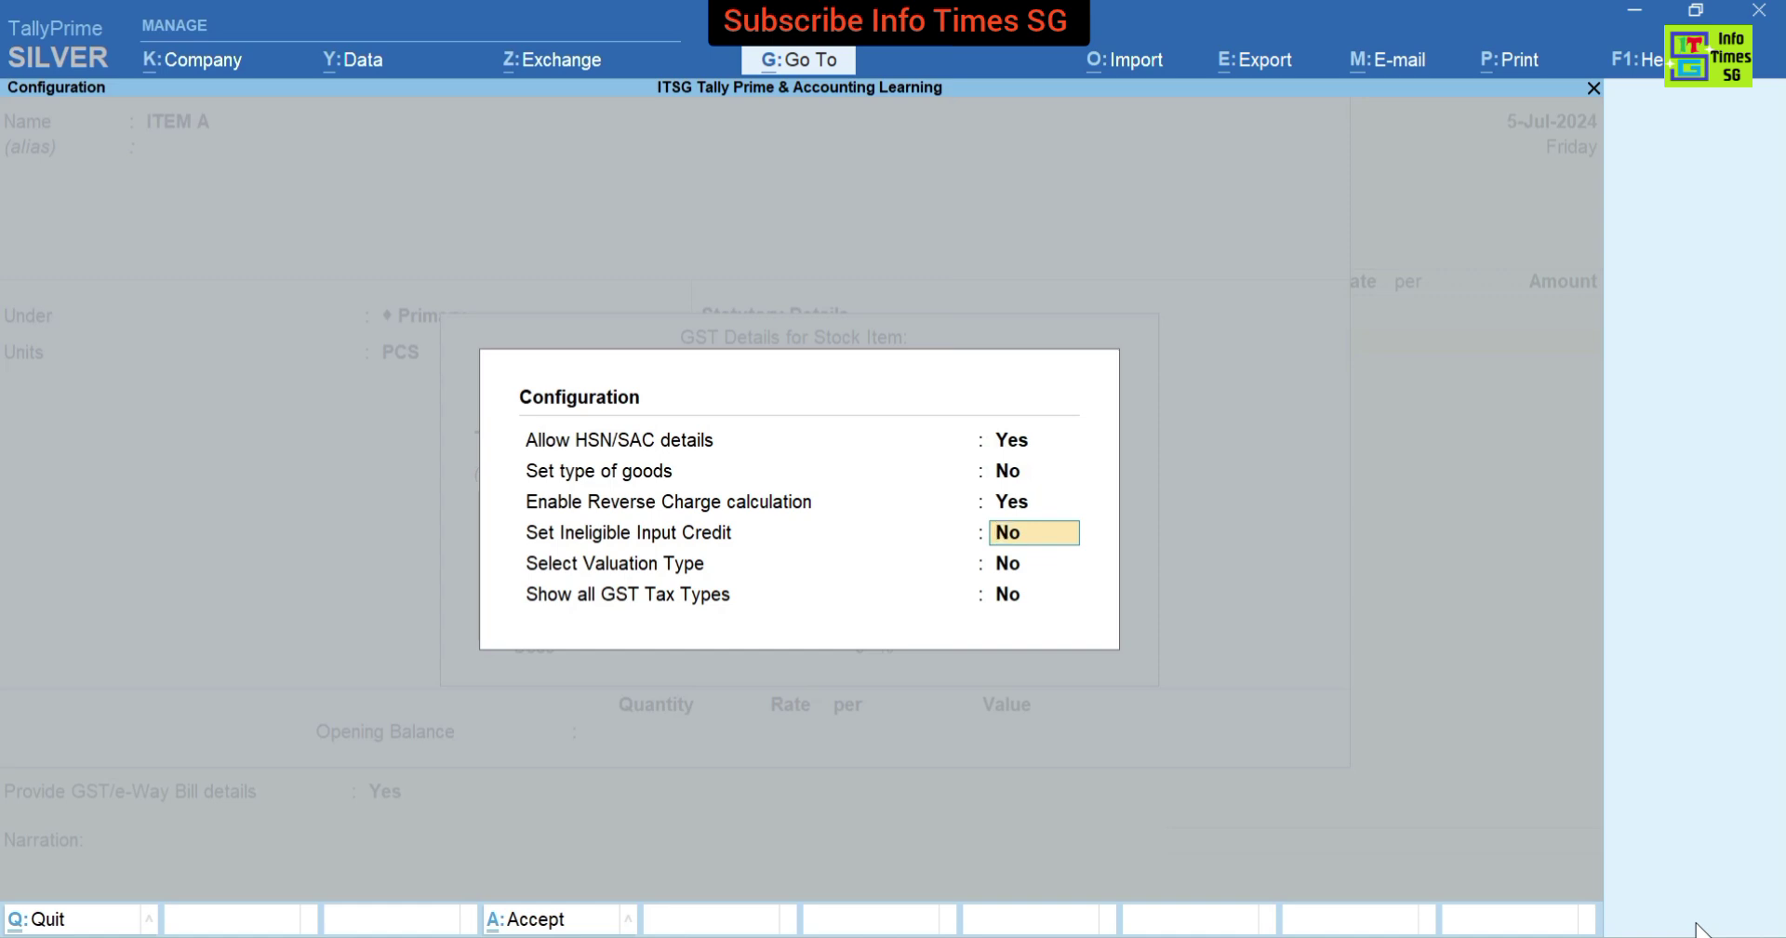
pyautogui.press('Return')
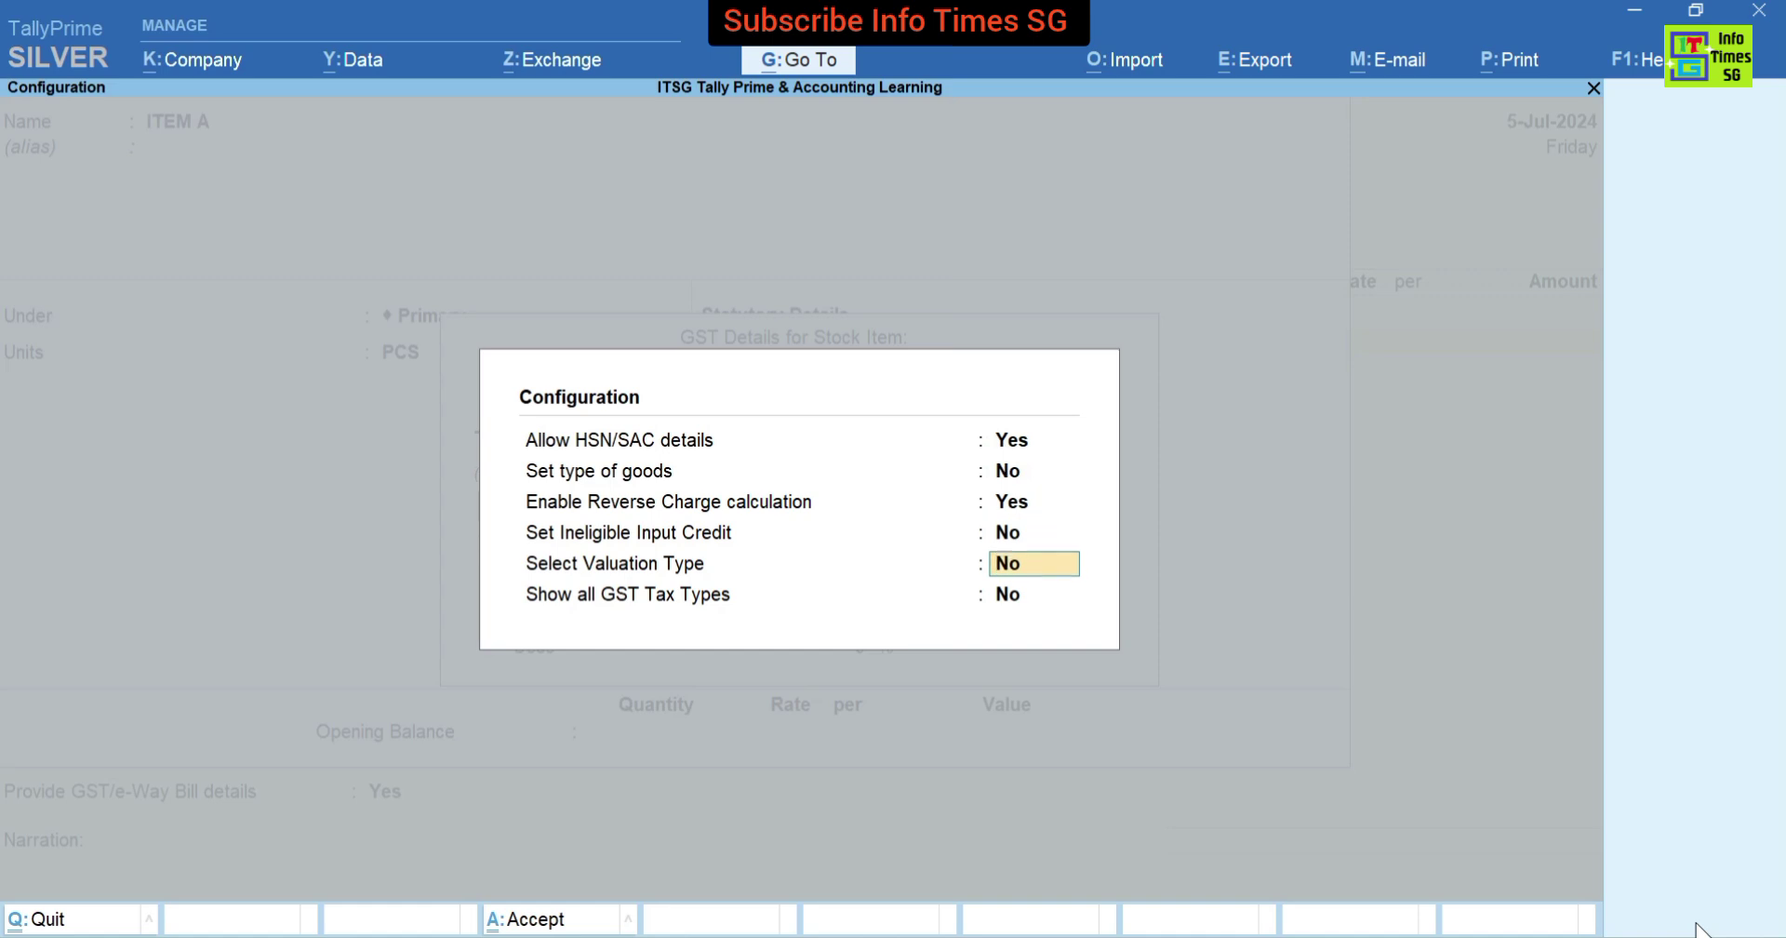
pyautogui.press('Return')
pyautogui.write('y')
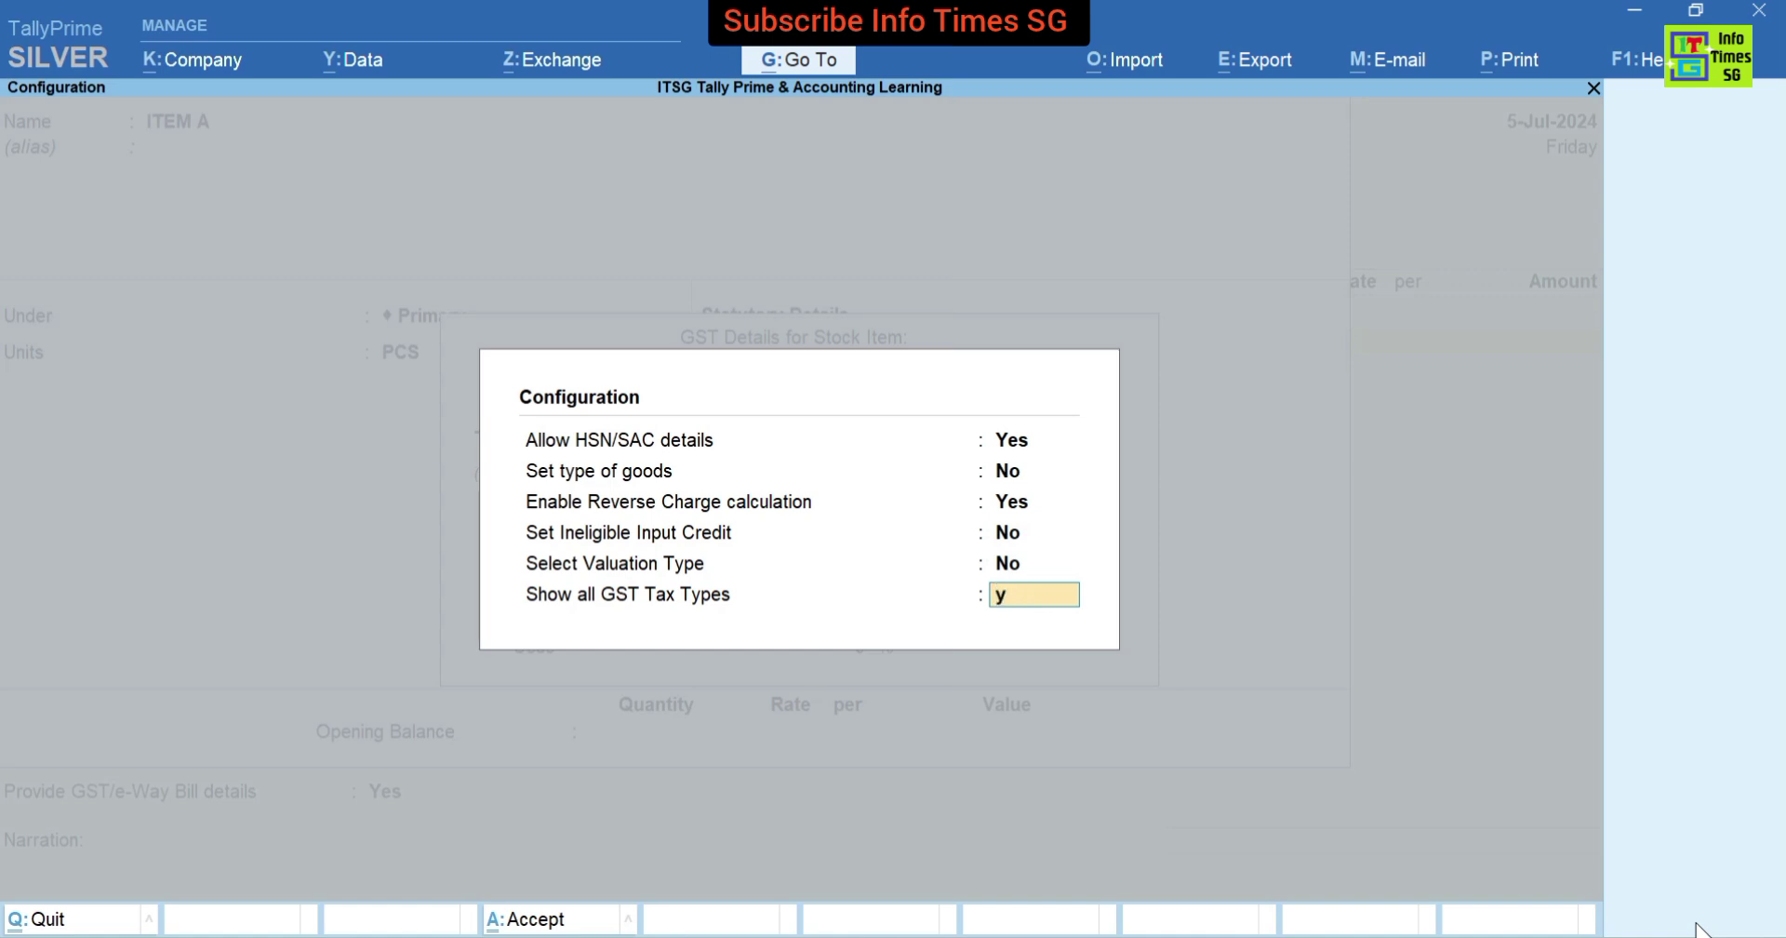
pyautogui.press('Return')
# Review ITEM A's HSN/SAC, calculation type, taxability, reverse charge and tax rates, and accept the GST details as prefilled.
pyautogui.press('Return')
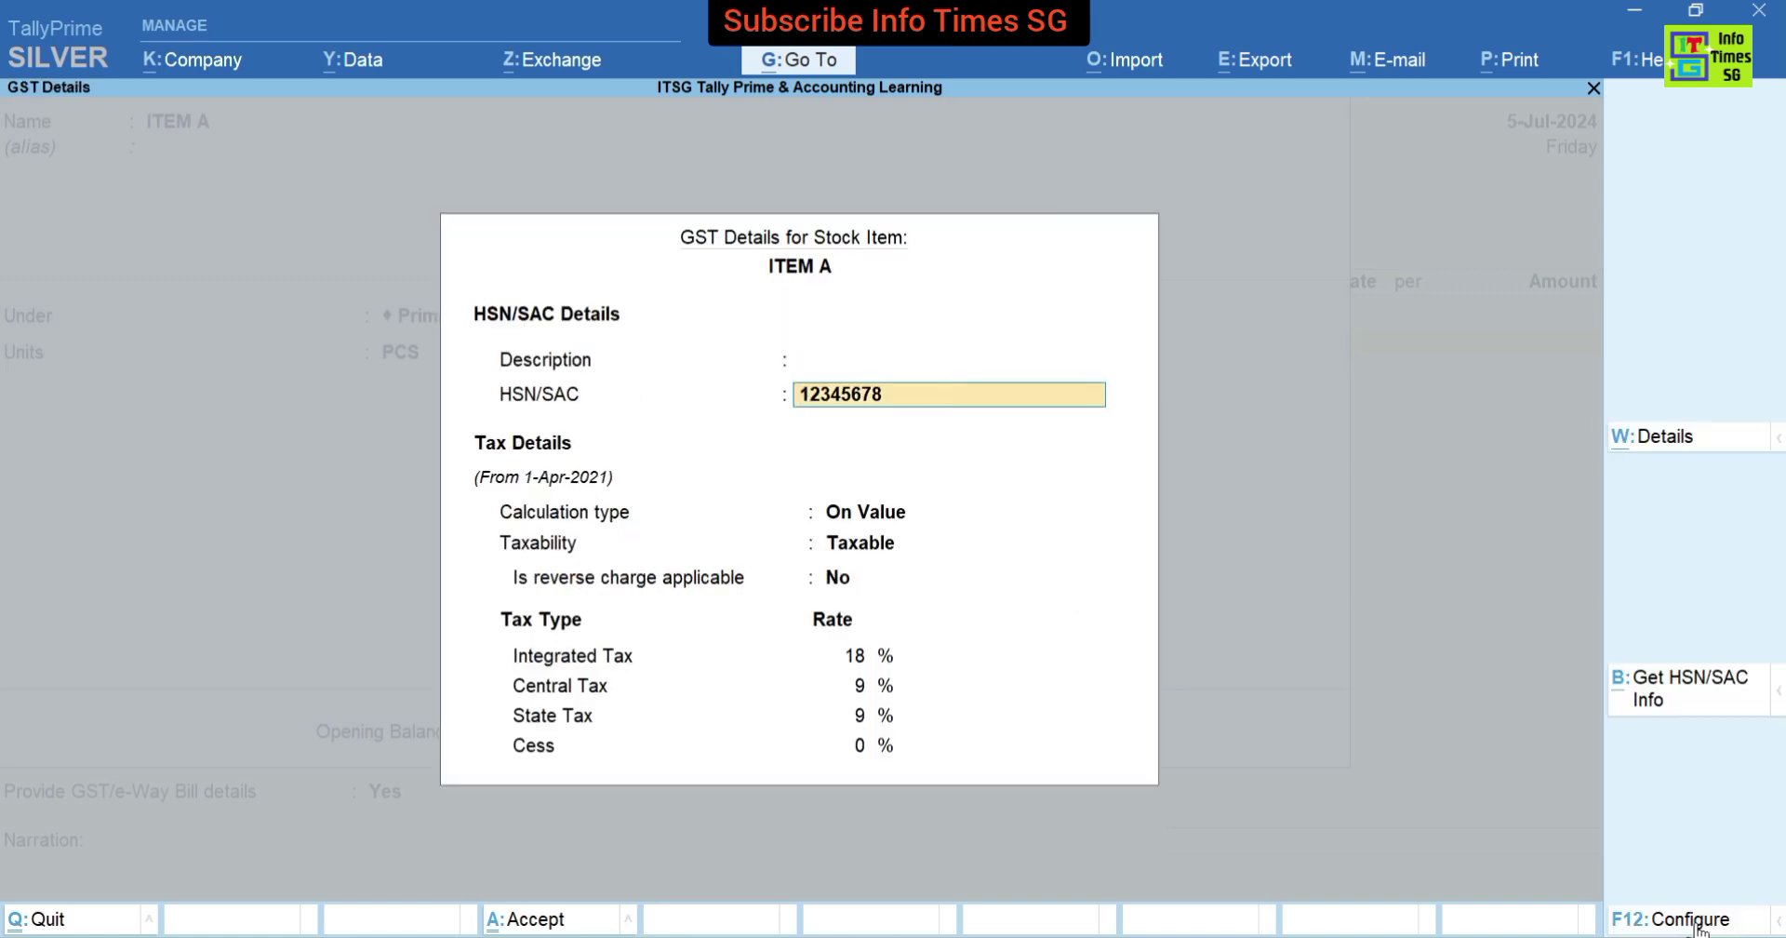
pyautogui.press('Return')
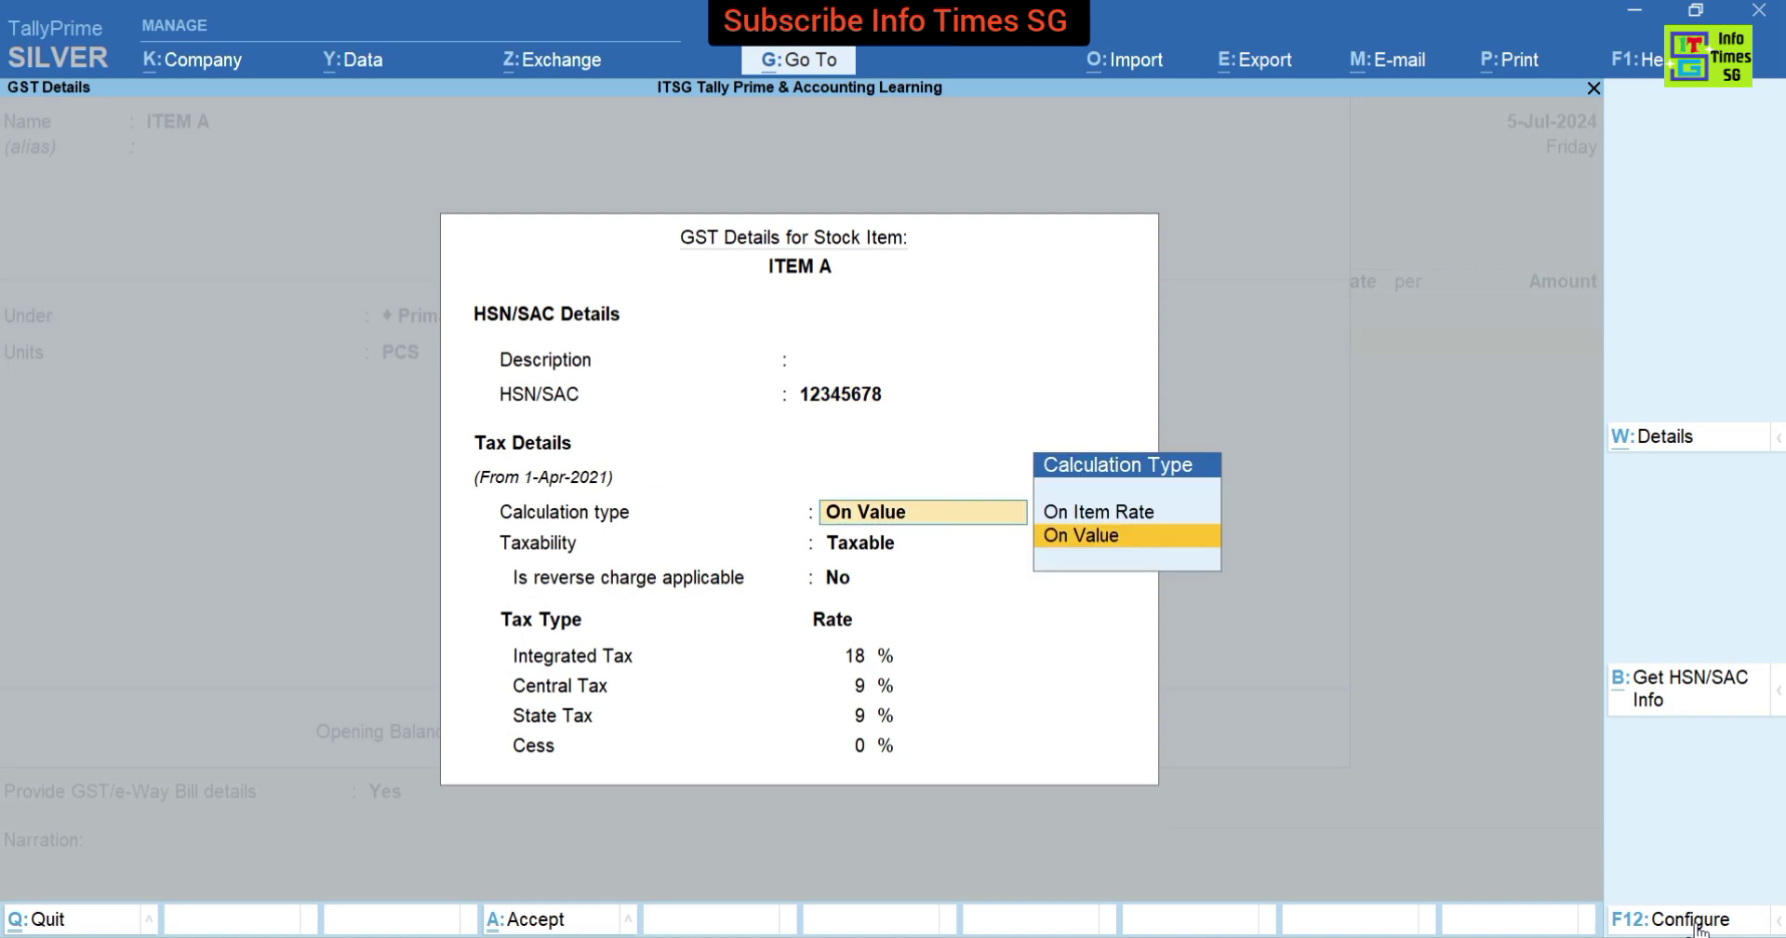
pyautogui.press('Return')
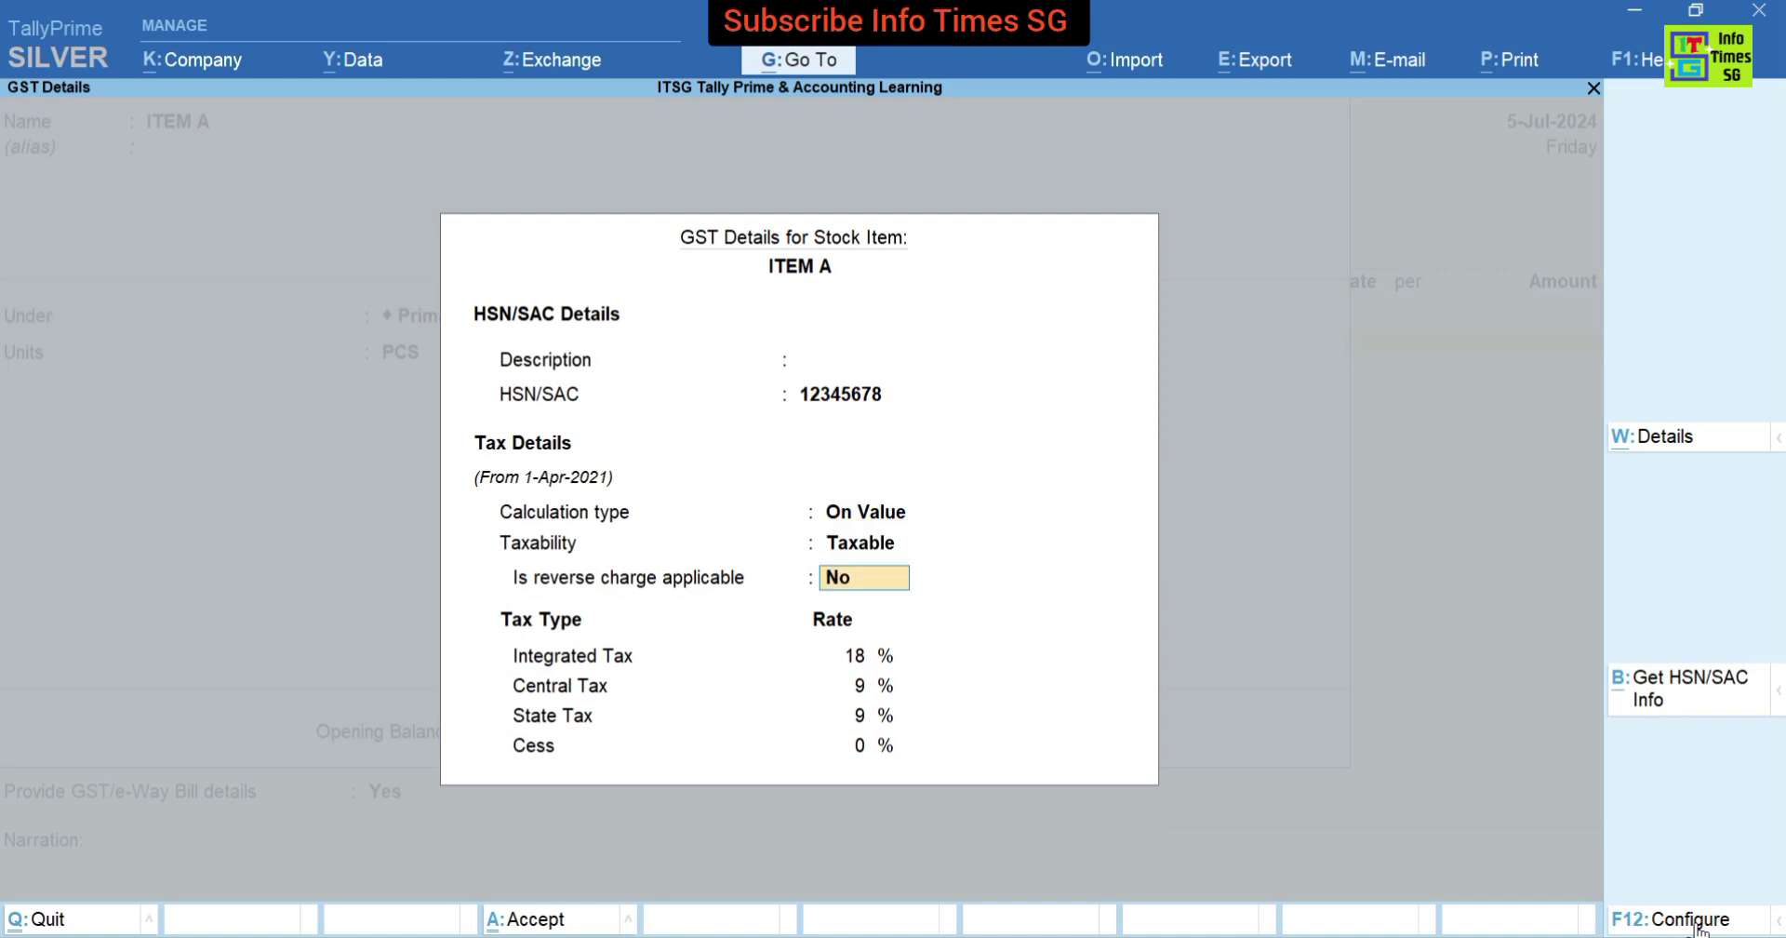
pyautogui.press('Return')
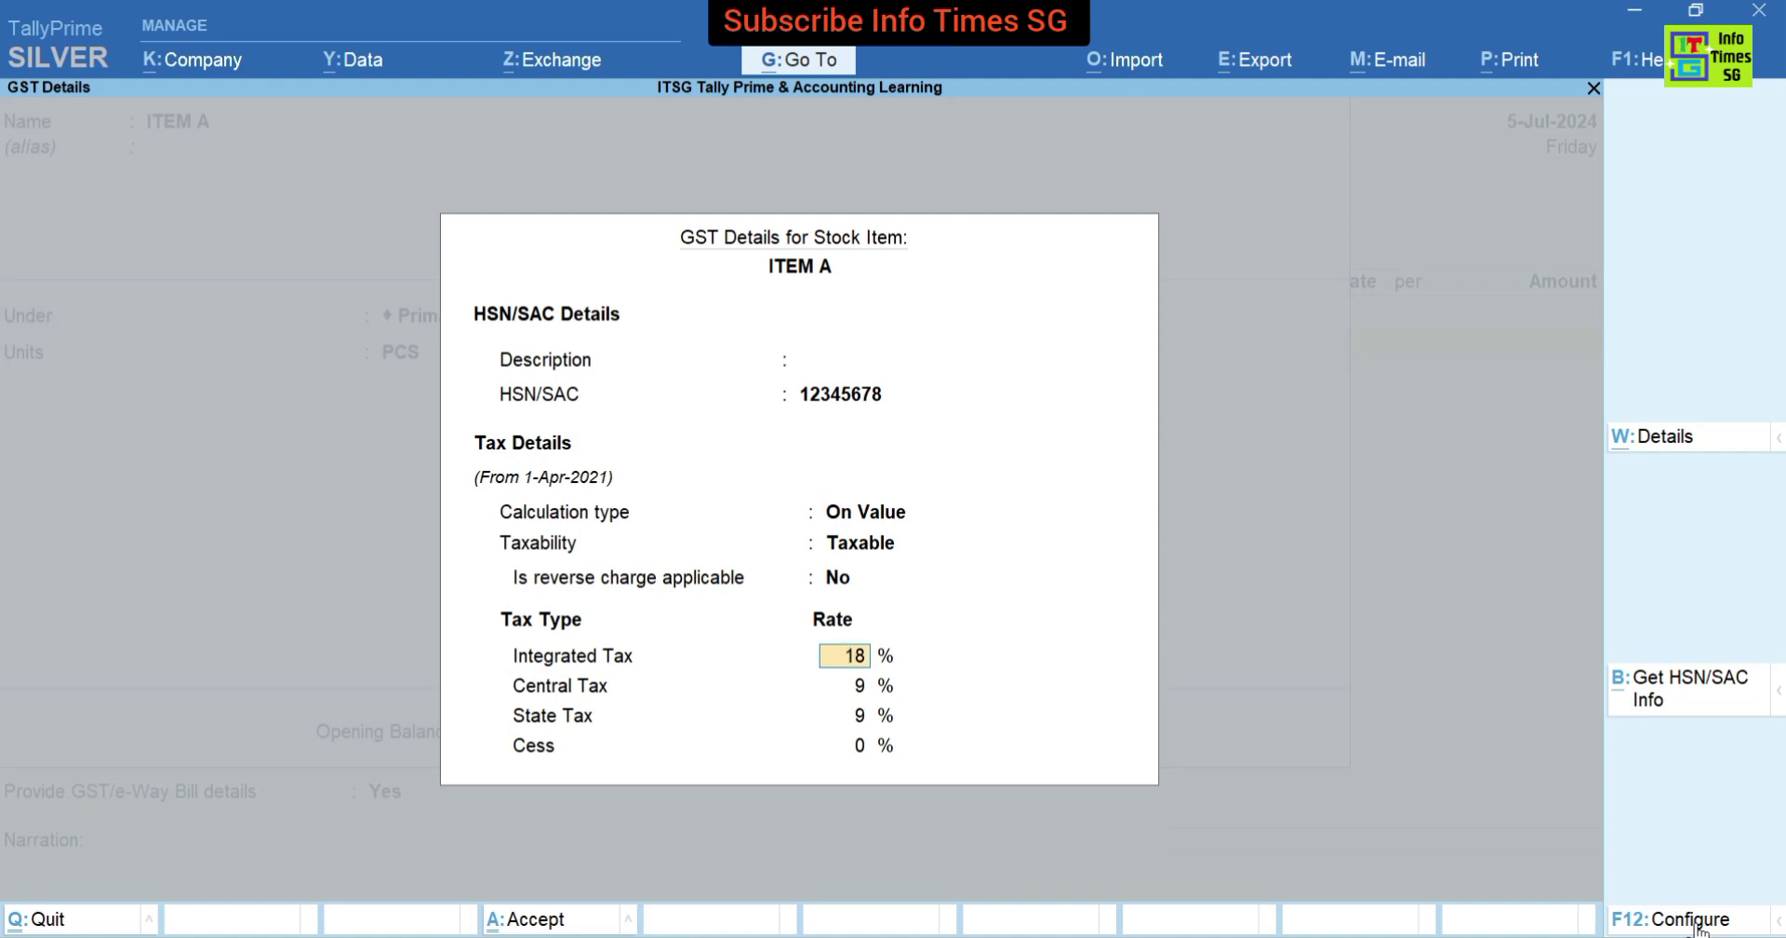
pyautogui.press('Return')
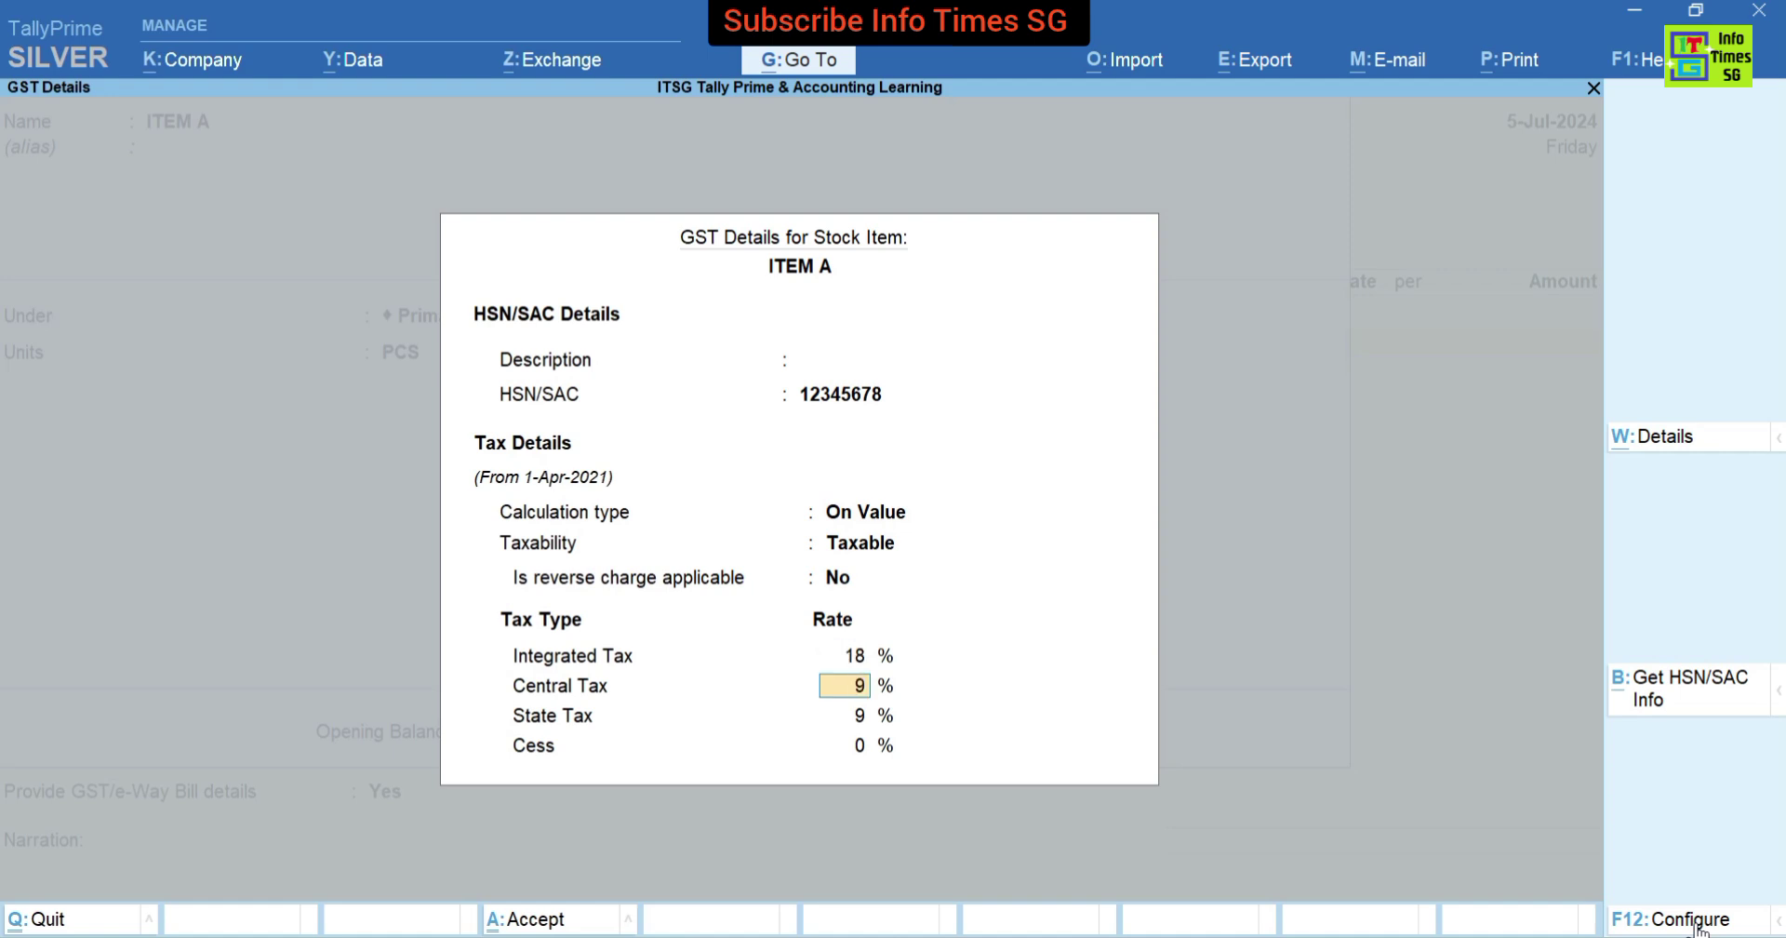
pyautogui.press('Return')
pyautogui.press('Return')
pyautogui.press('Return')
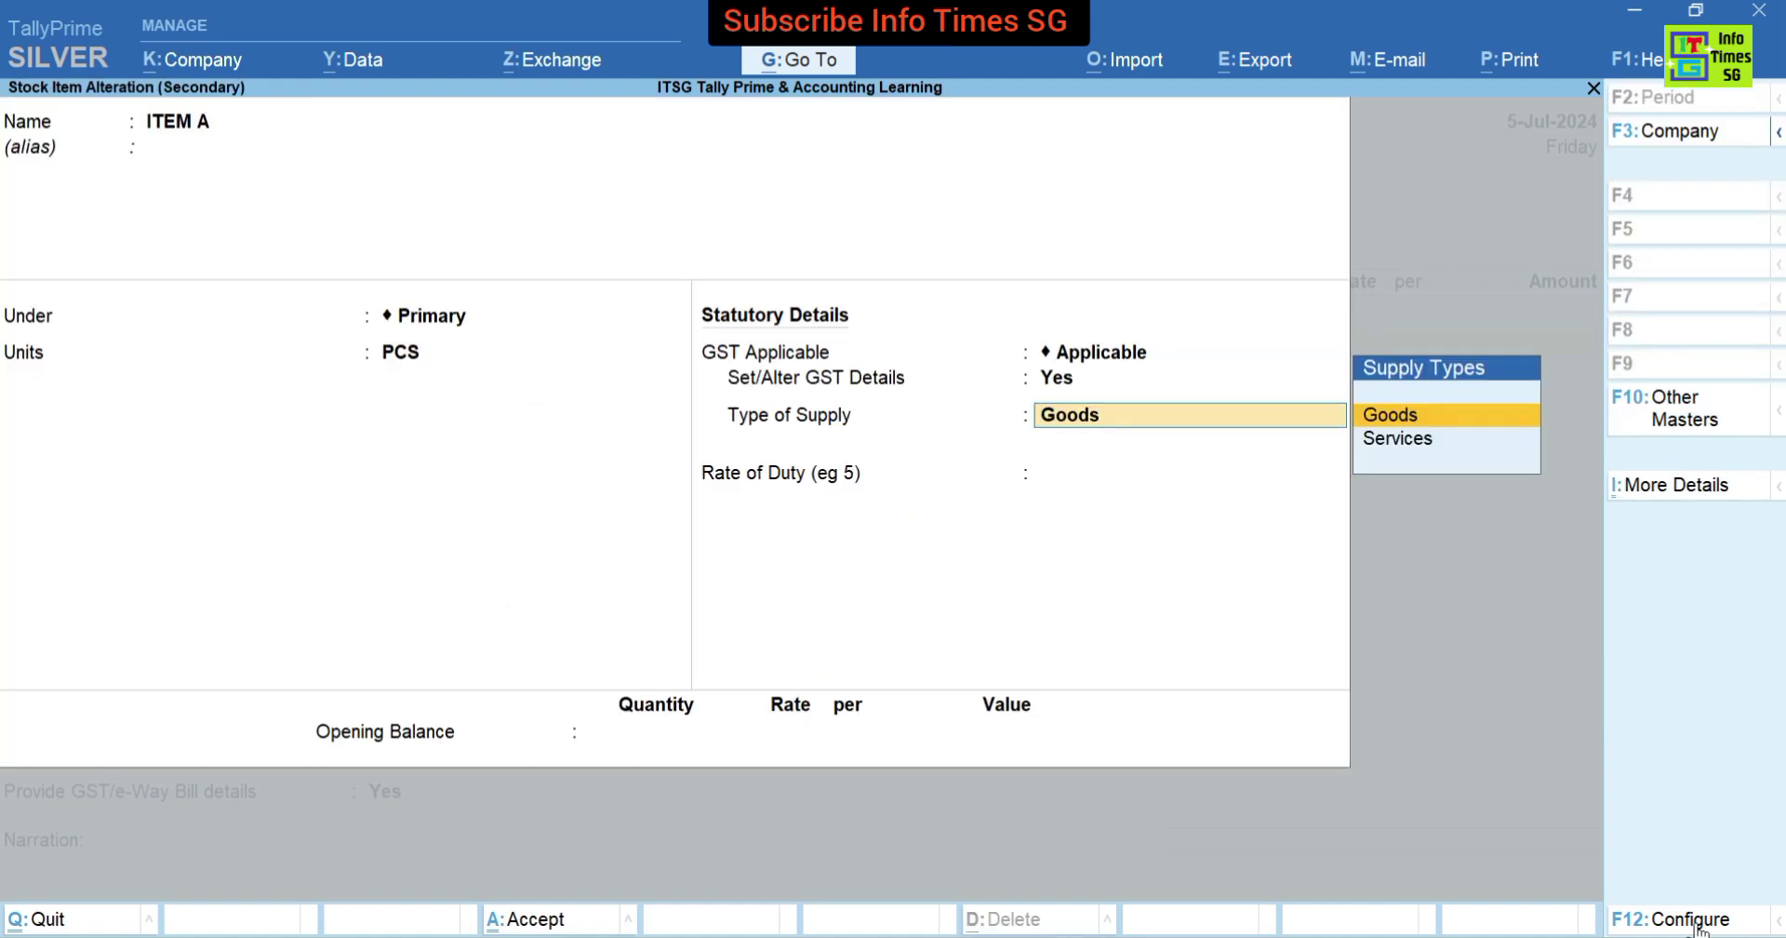
# Keep Goods as ITEM A's type of supply and save the stock item, returning to the voucher.
pyautogui.press('Return')
pyautogui.press('Return')
pyautogui.press('Return')
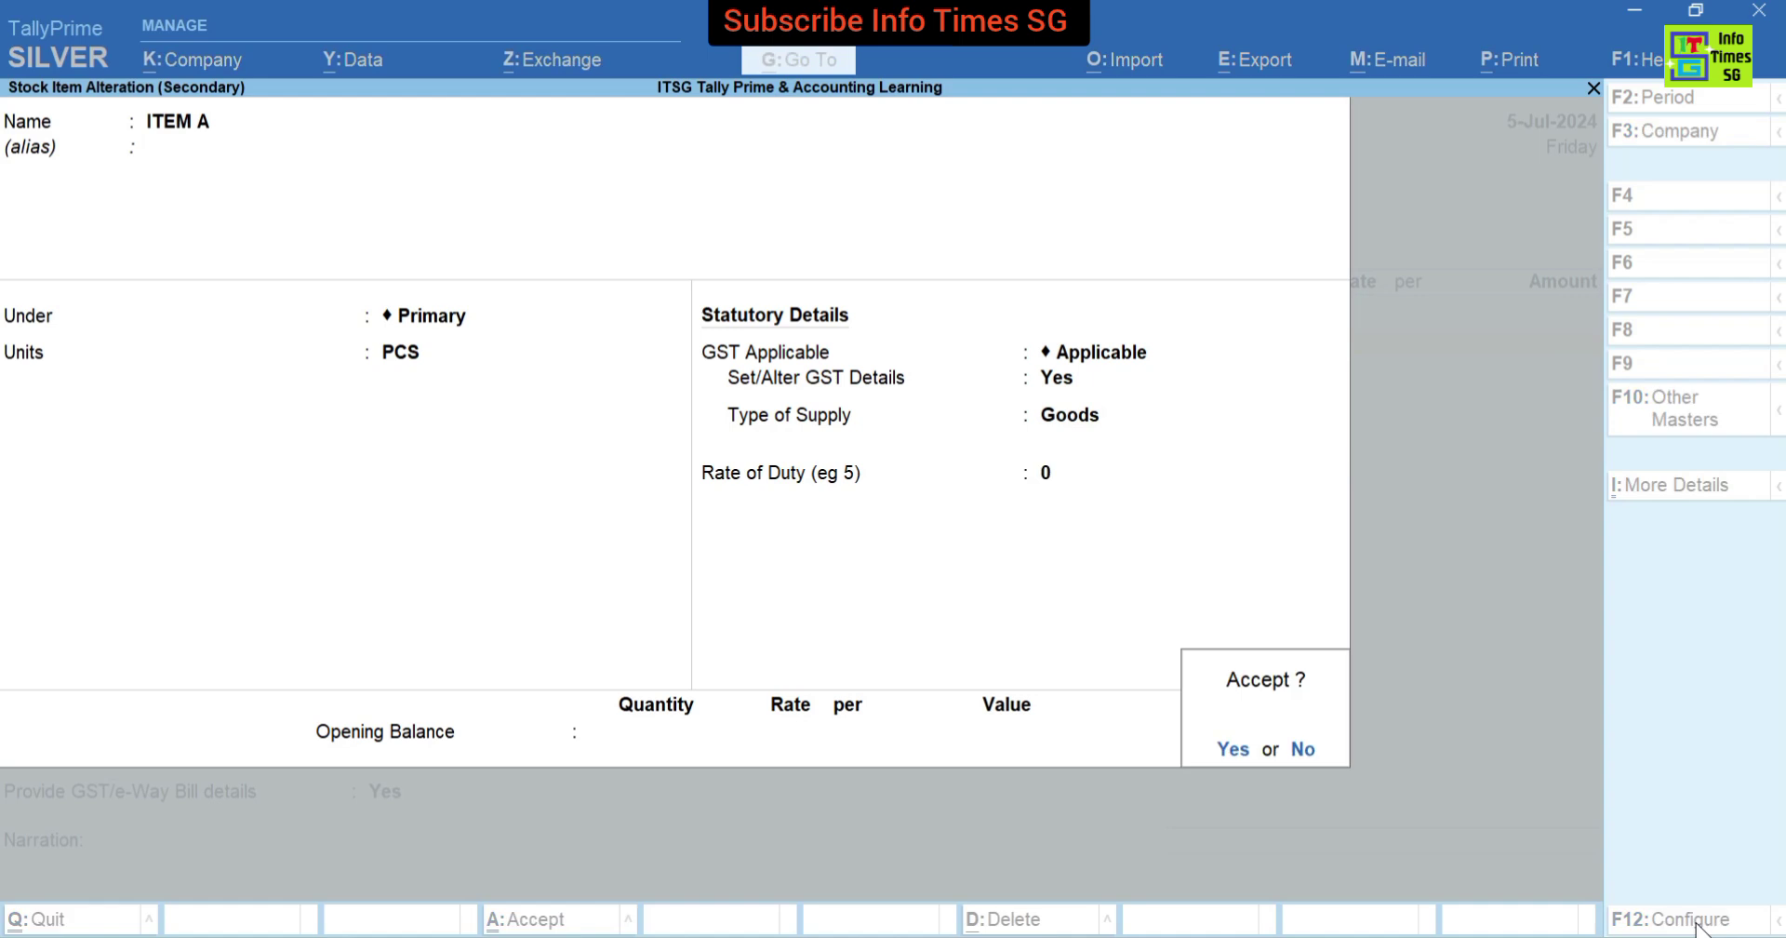
pyautogui.press('Return')
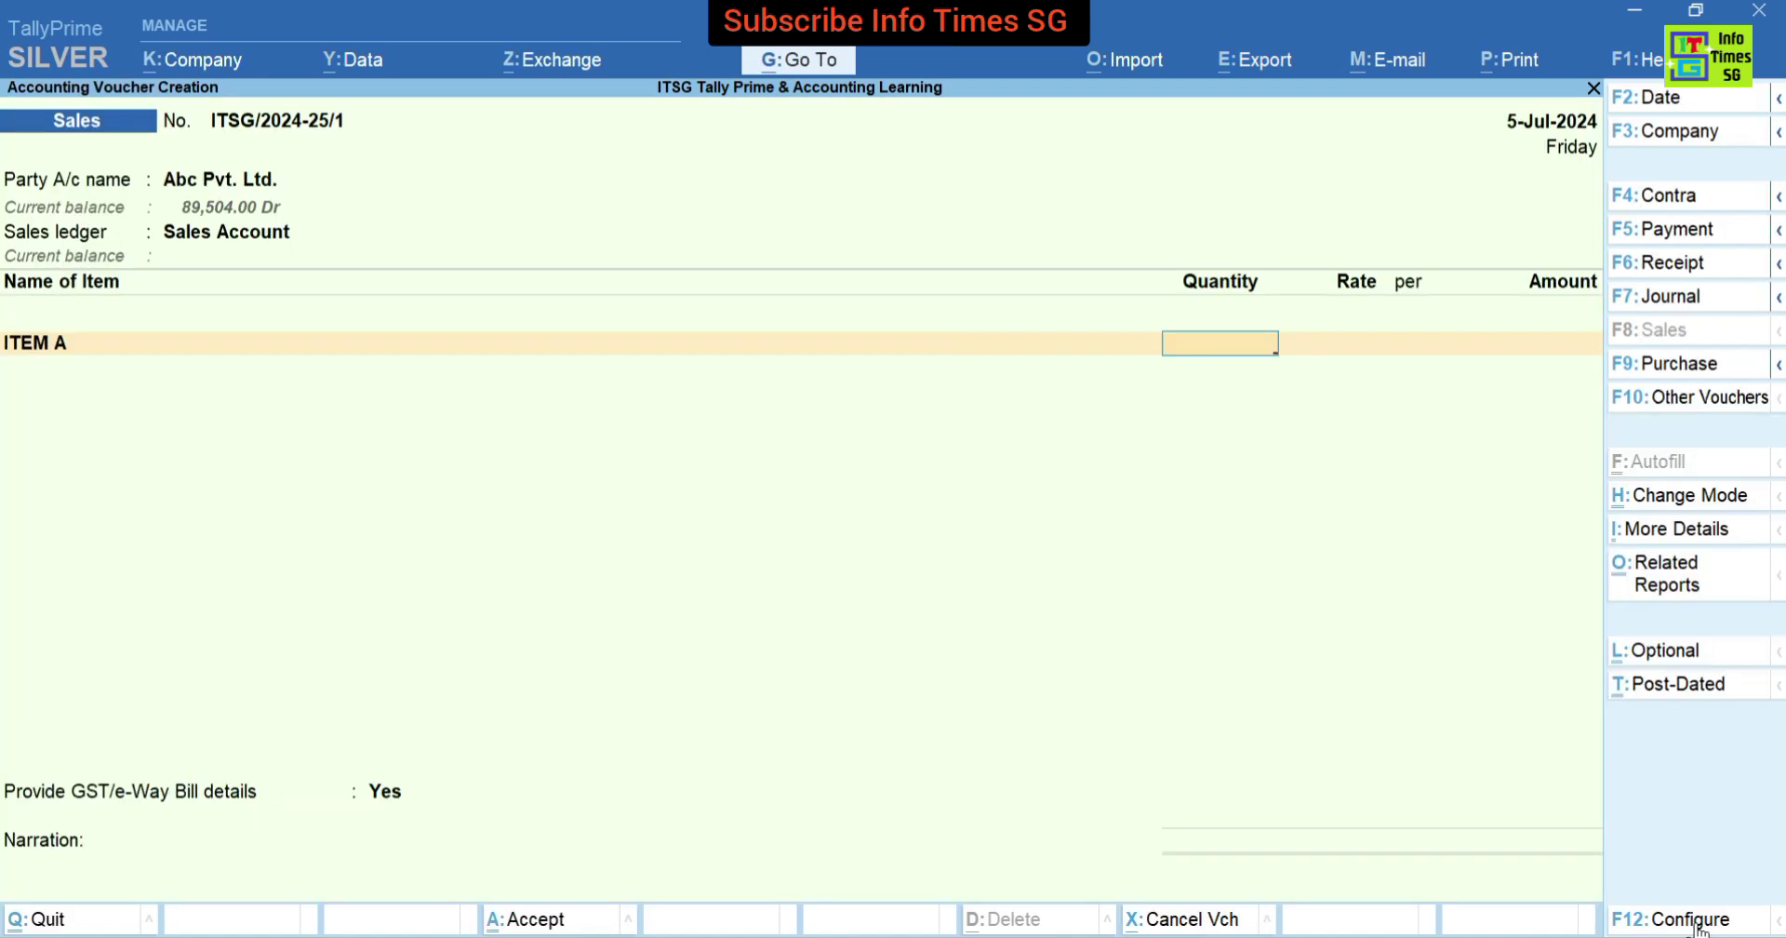
# Enter a quantity of 50 PCS at a rate of 100 for ITEM A and end the item list.
pyautogui.write('1')
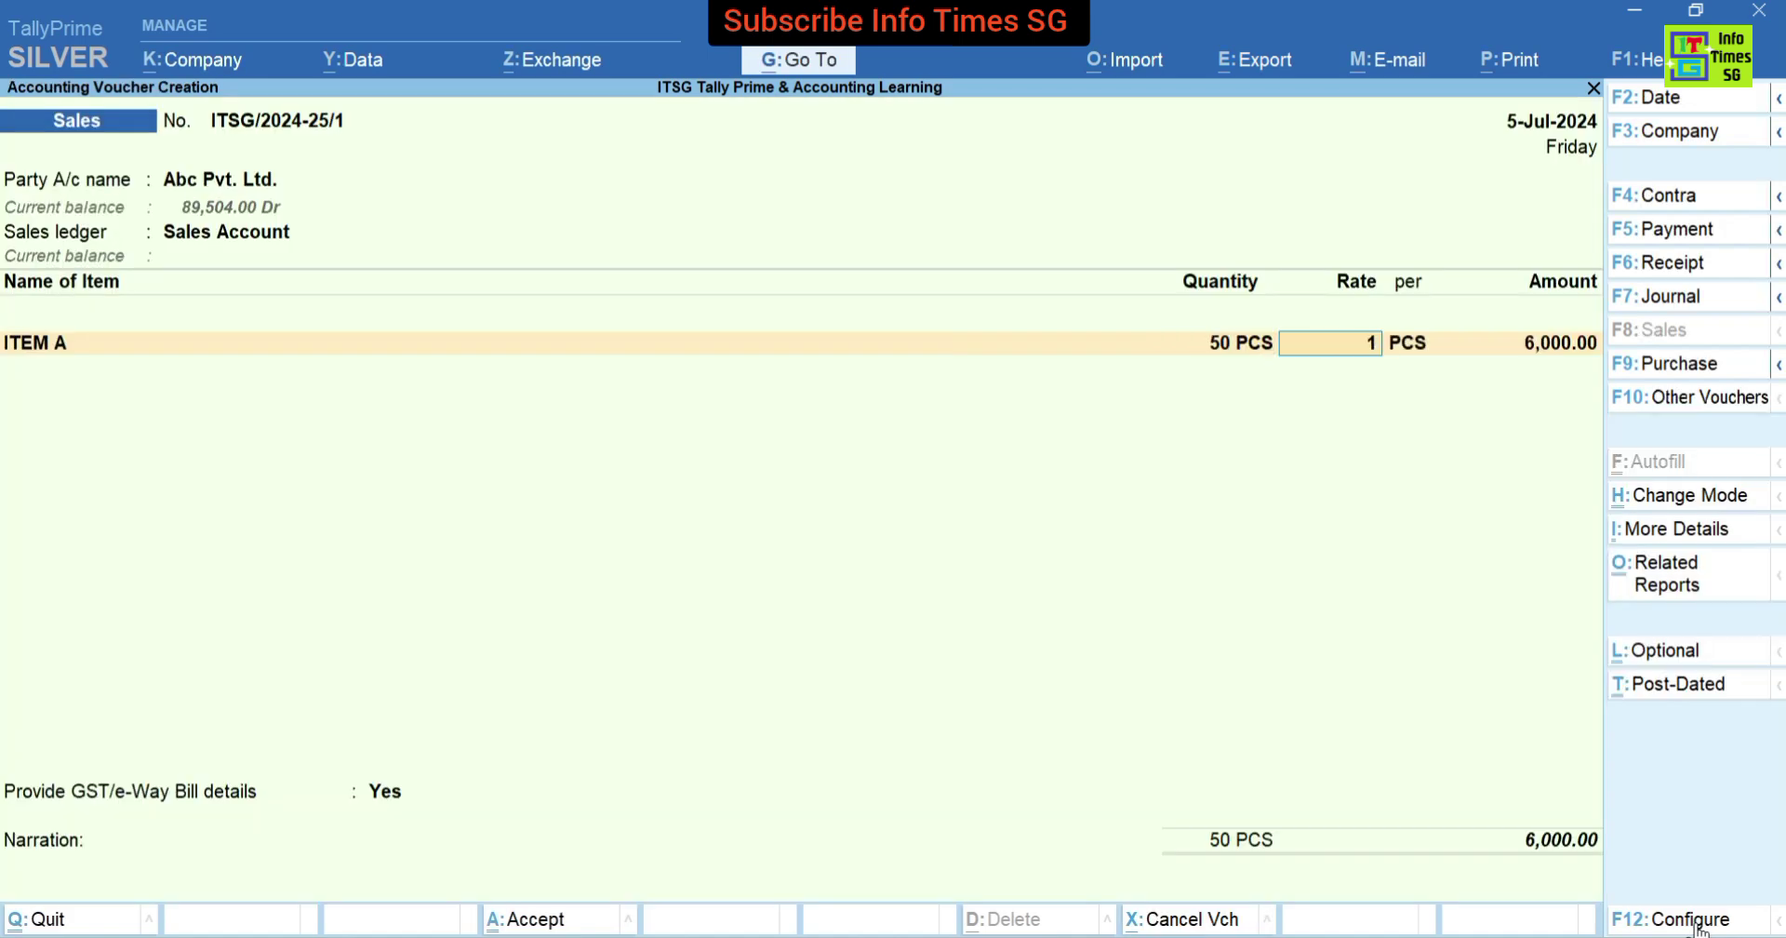
pyautogui.write('00')
pyautogui.press('Return')
pyautogui.press('Return')
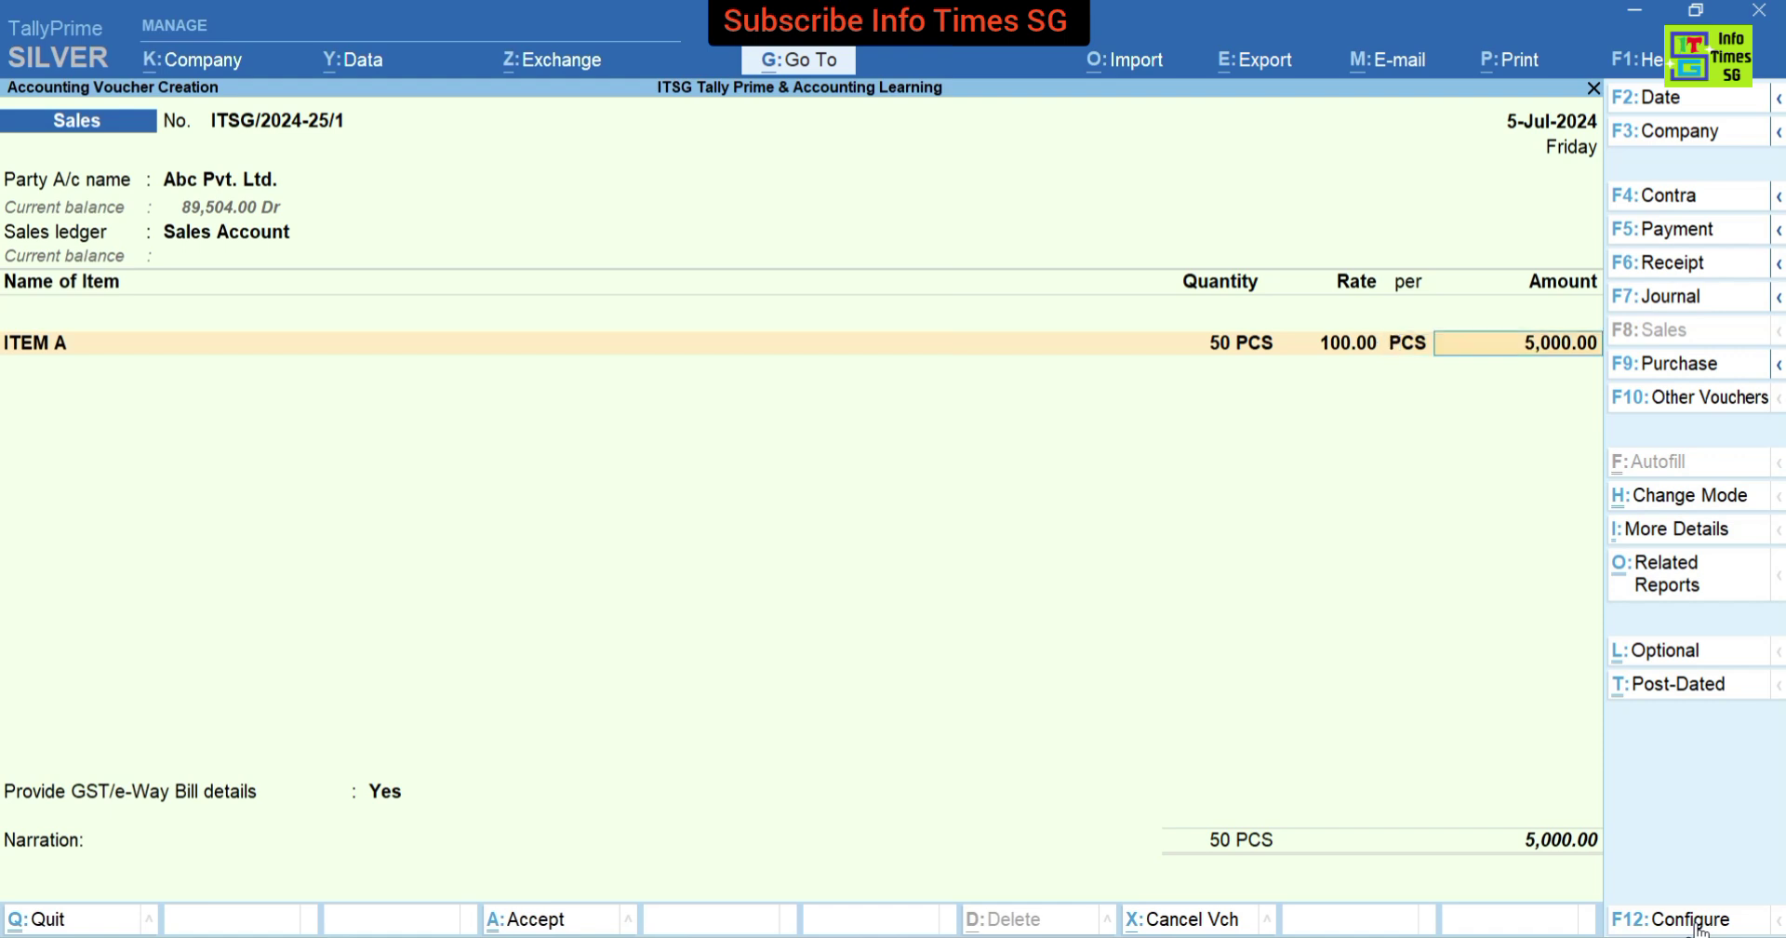
pyautogui.press('Return')
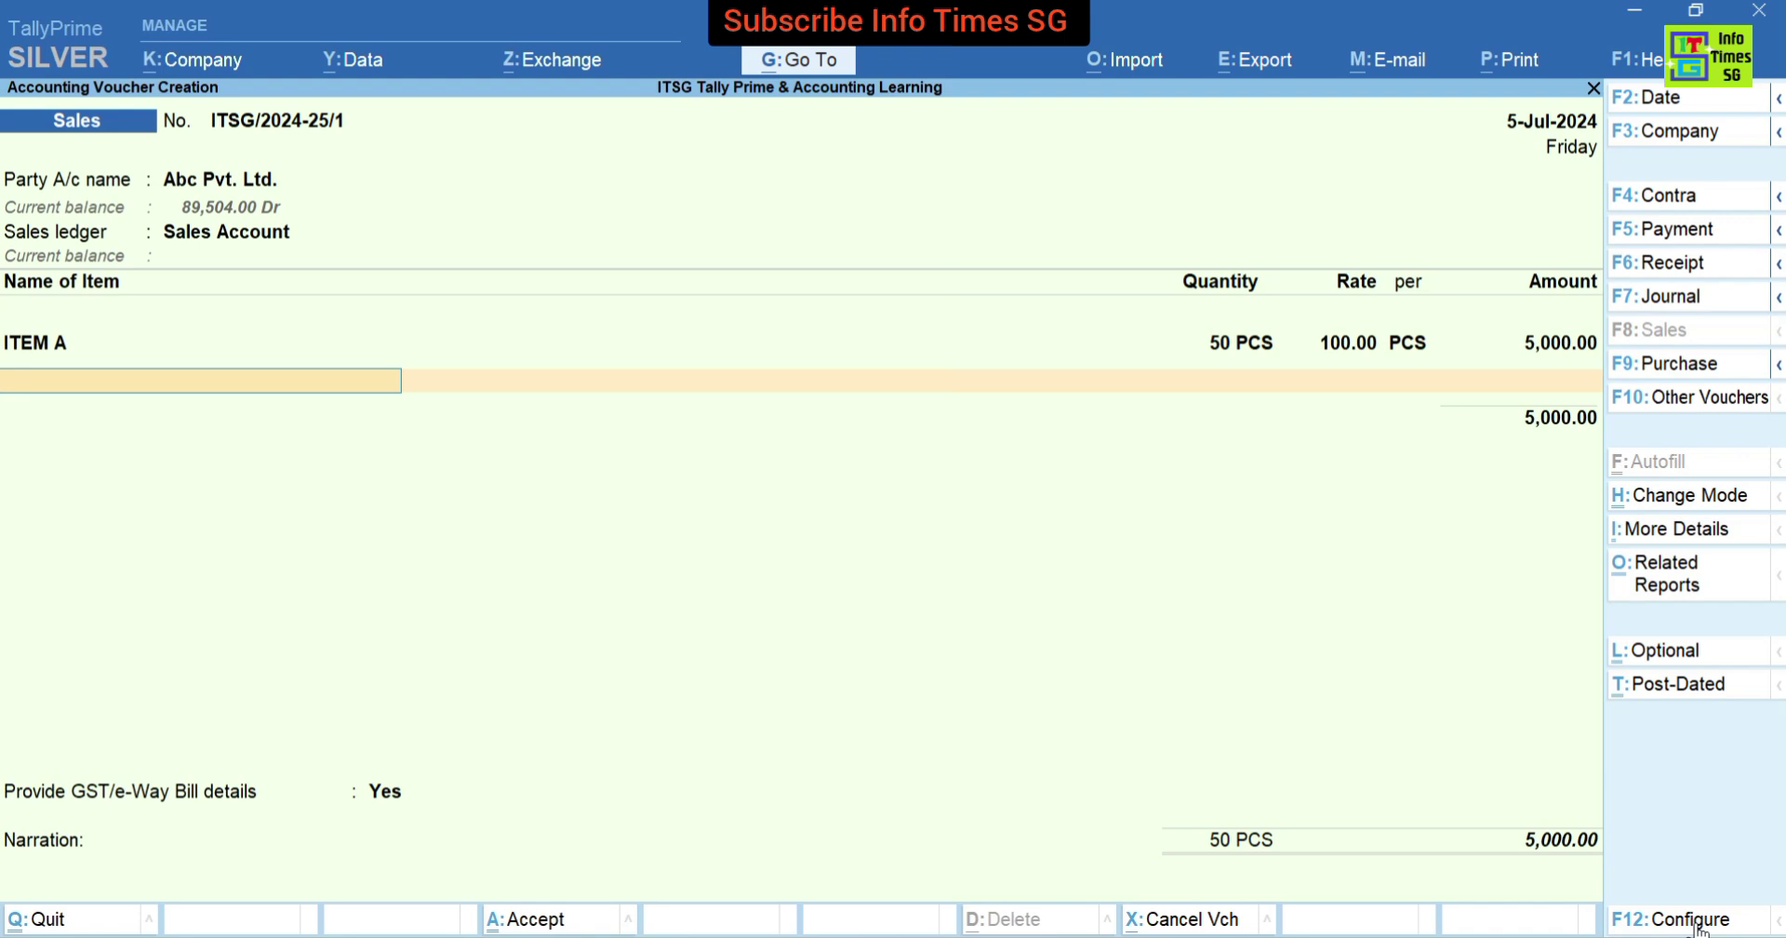
pyautogui.press('Return')
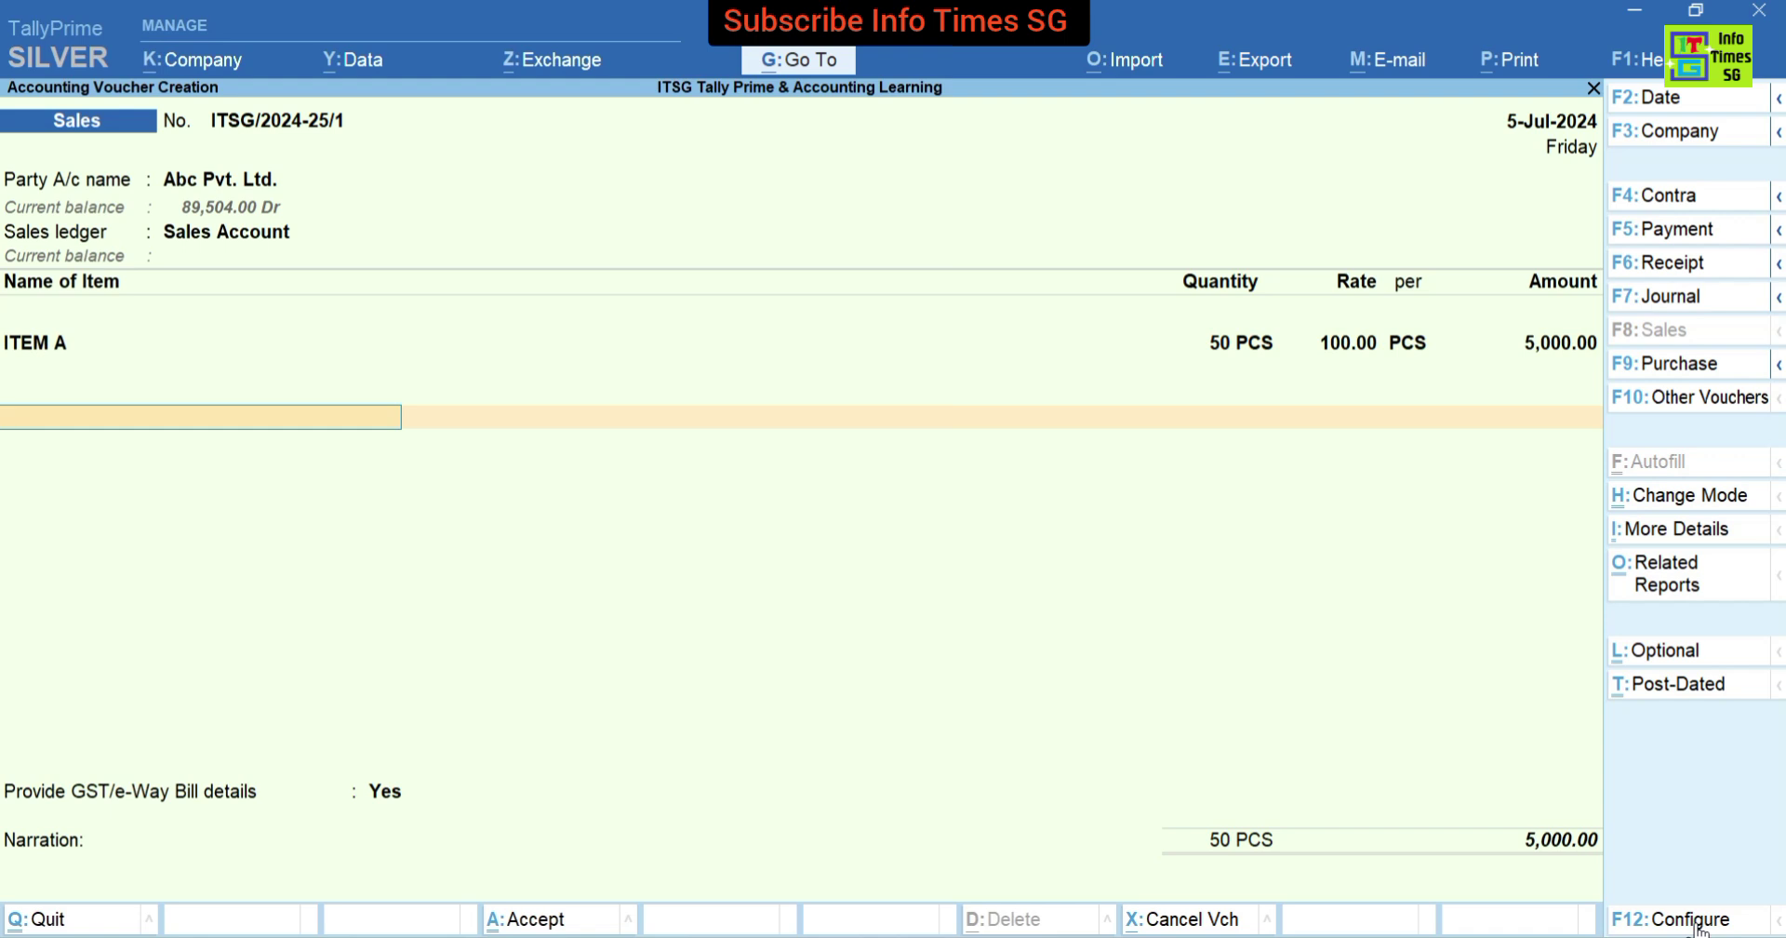
# Start a new ledger named Trade Discount under the Direct Expenses group from the voucher's additional ledger line.
pyautogui.press('Return')
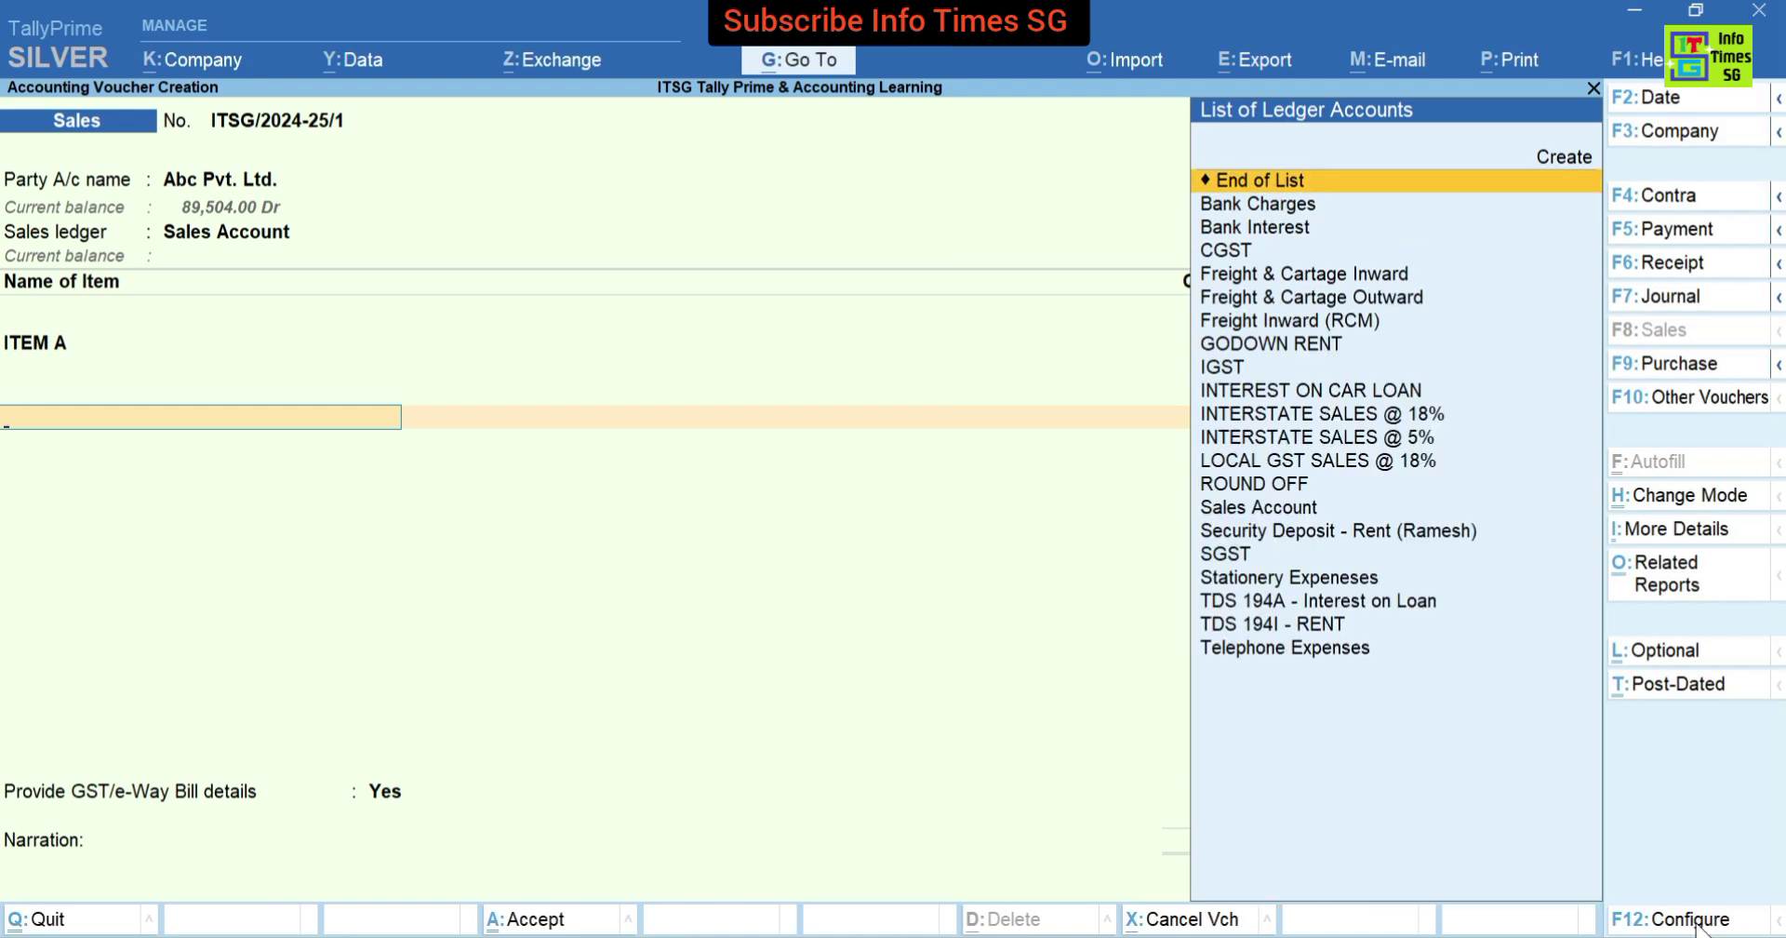
pyautogui.hotkey('alt', 'c')
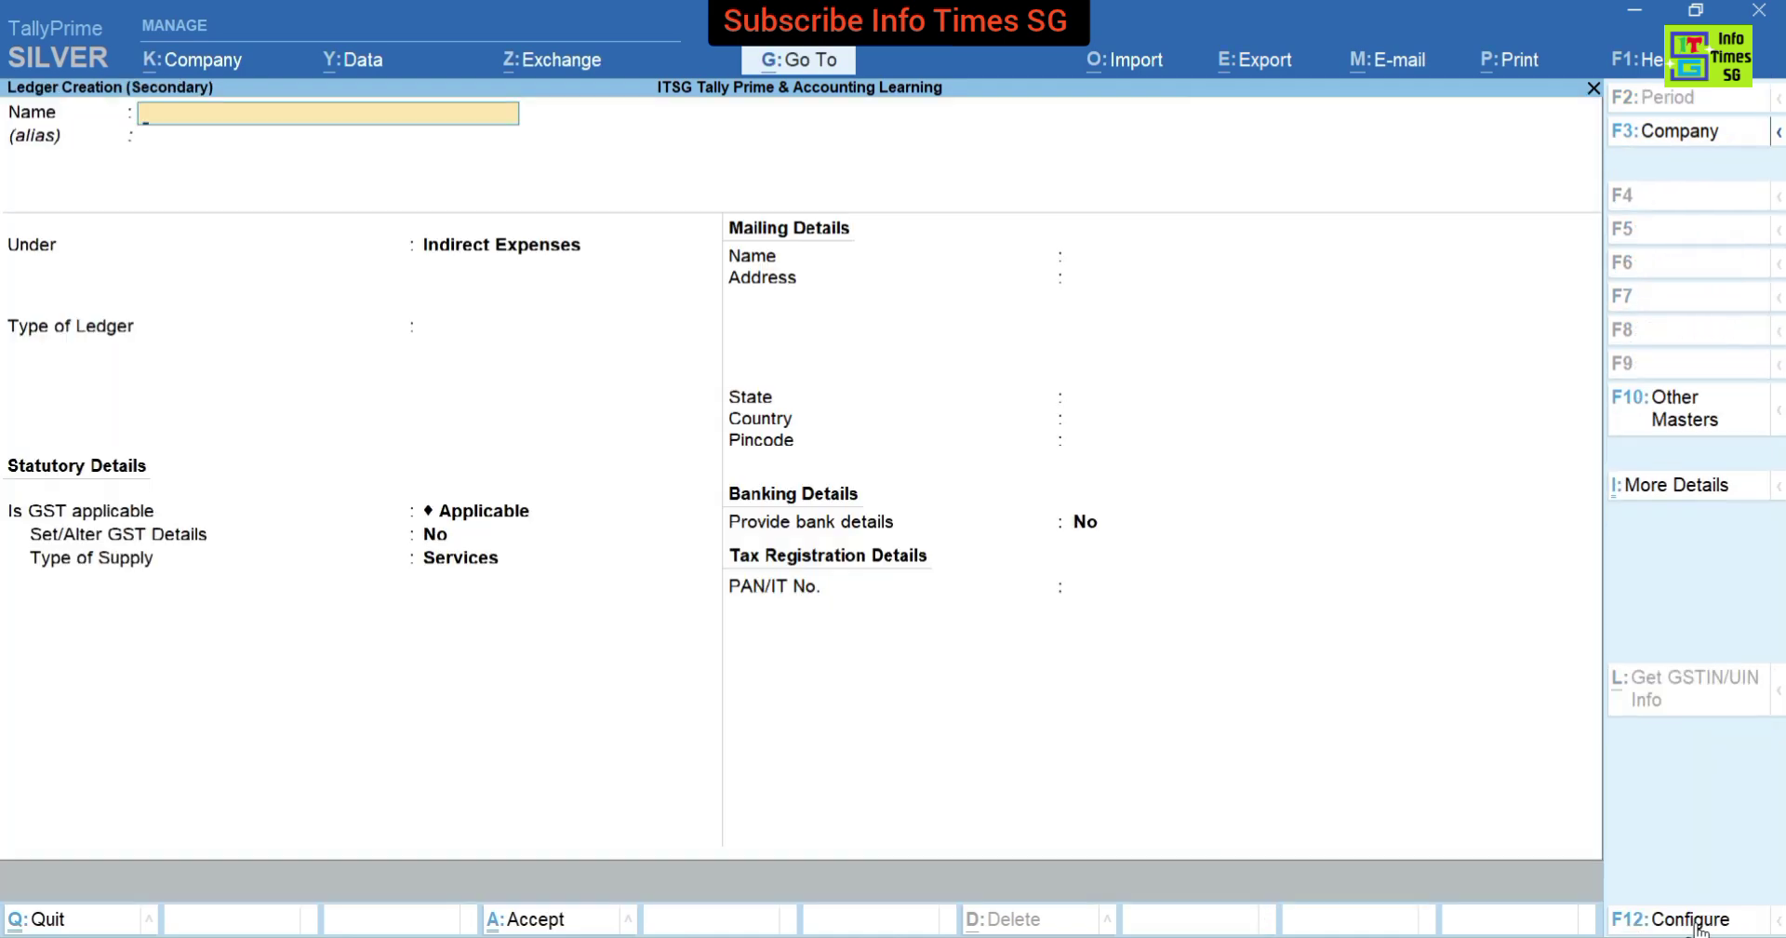
pyautogui.write('Trade Discount')
pyautogui.press('Return')
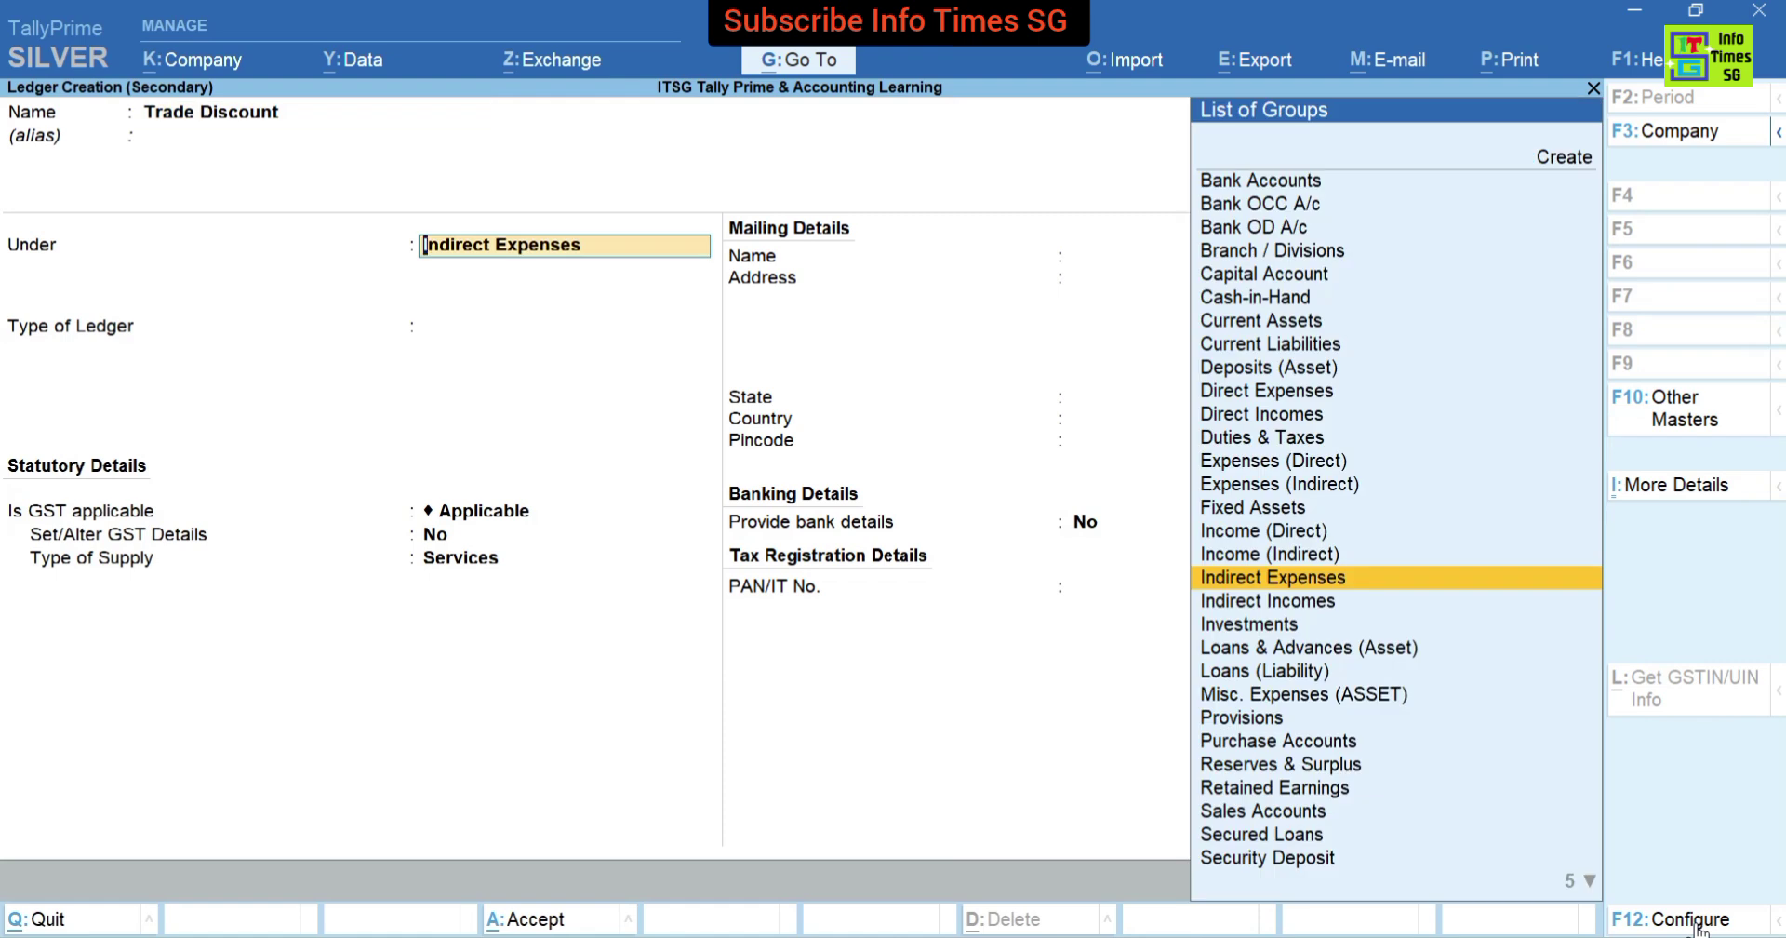
pyautogui.write('Directi')
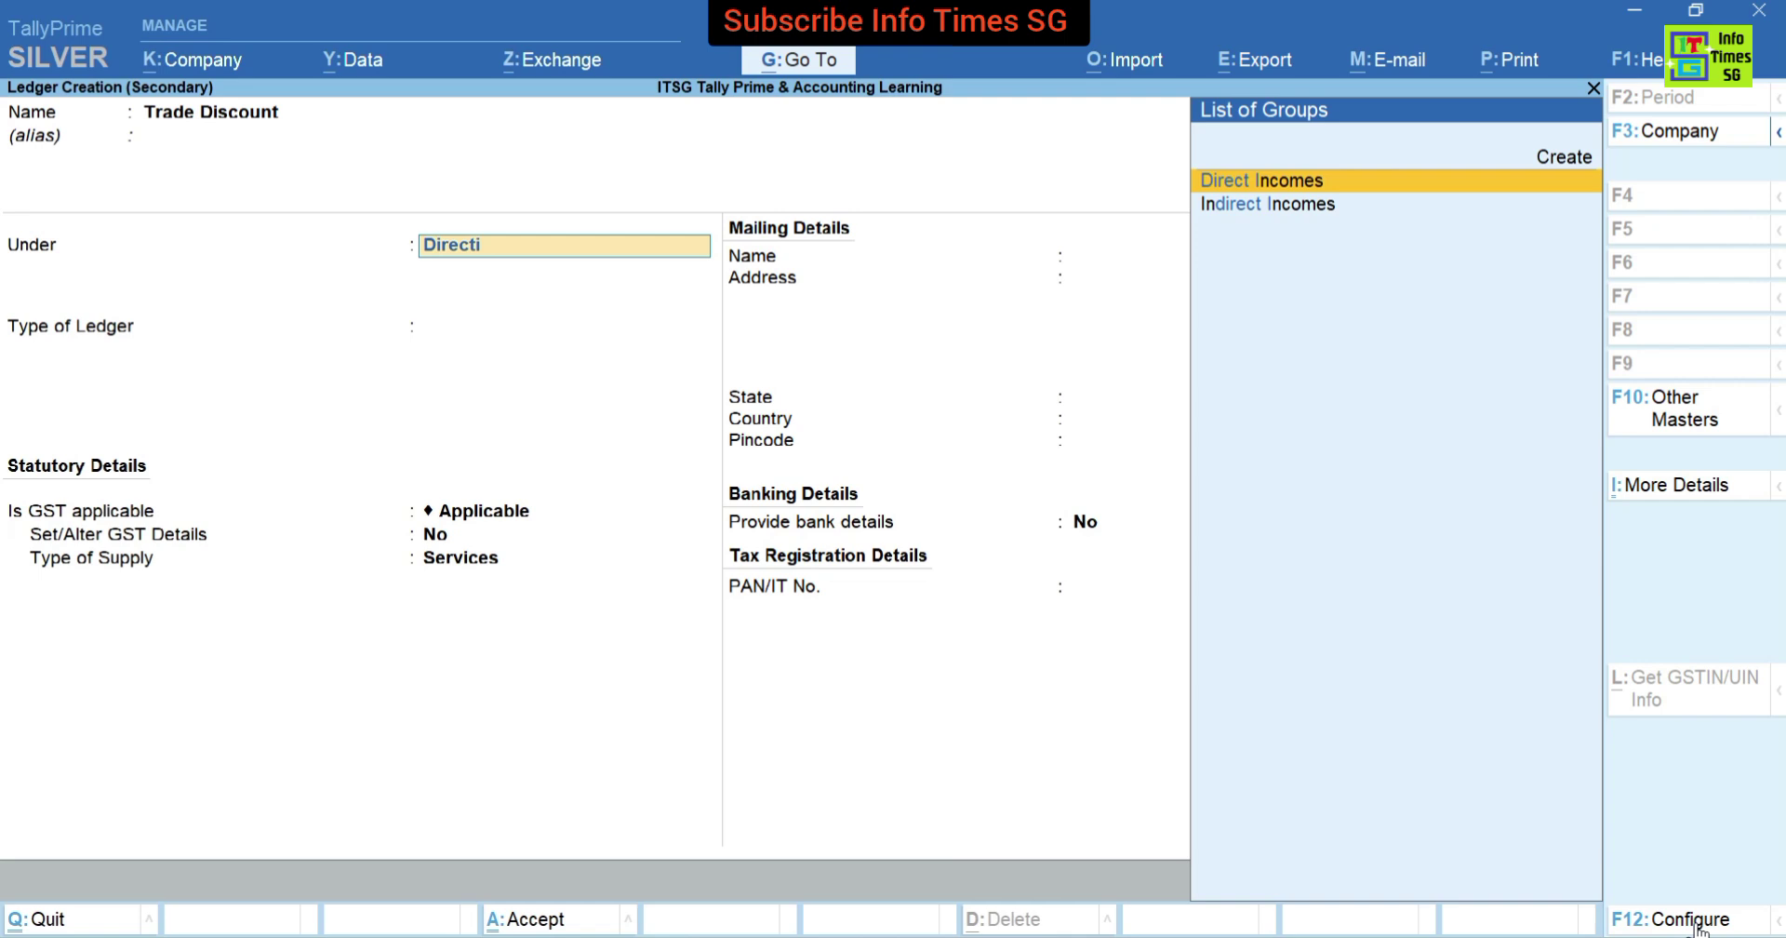
pyautogui.press('BackSpace')
pyautogui.write('e')
pyautogui.press('Return')
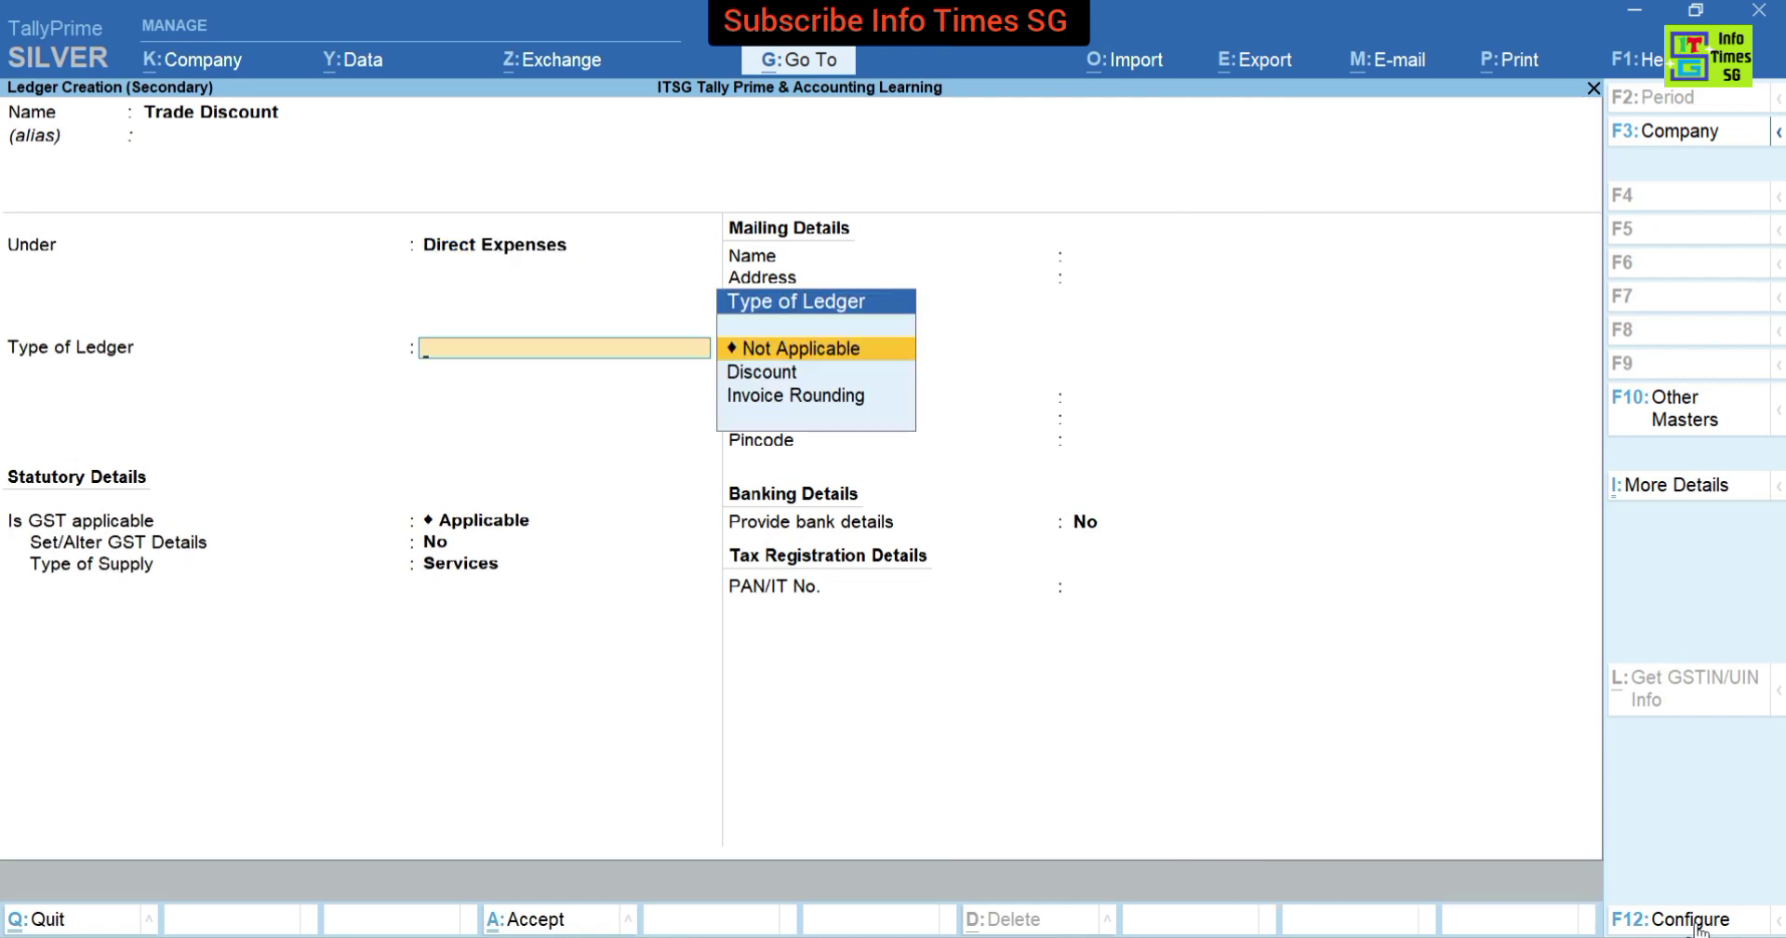
# Leave Trade Discount's type of ledger as Not Applicable and set its GST applicability to Not Applicable.
pyautogui.press('Down')
pyautogui.press('Down')
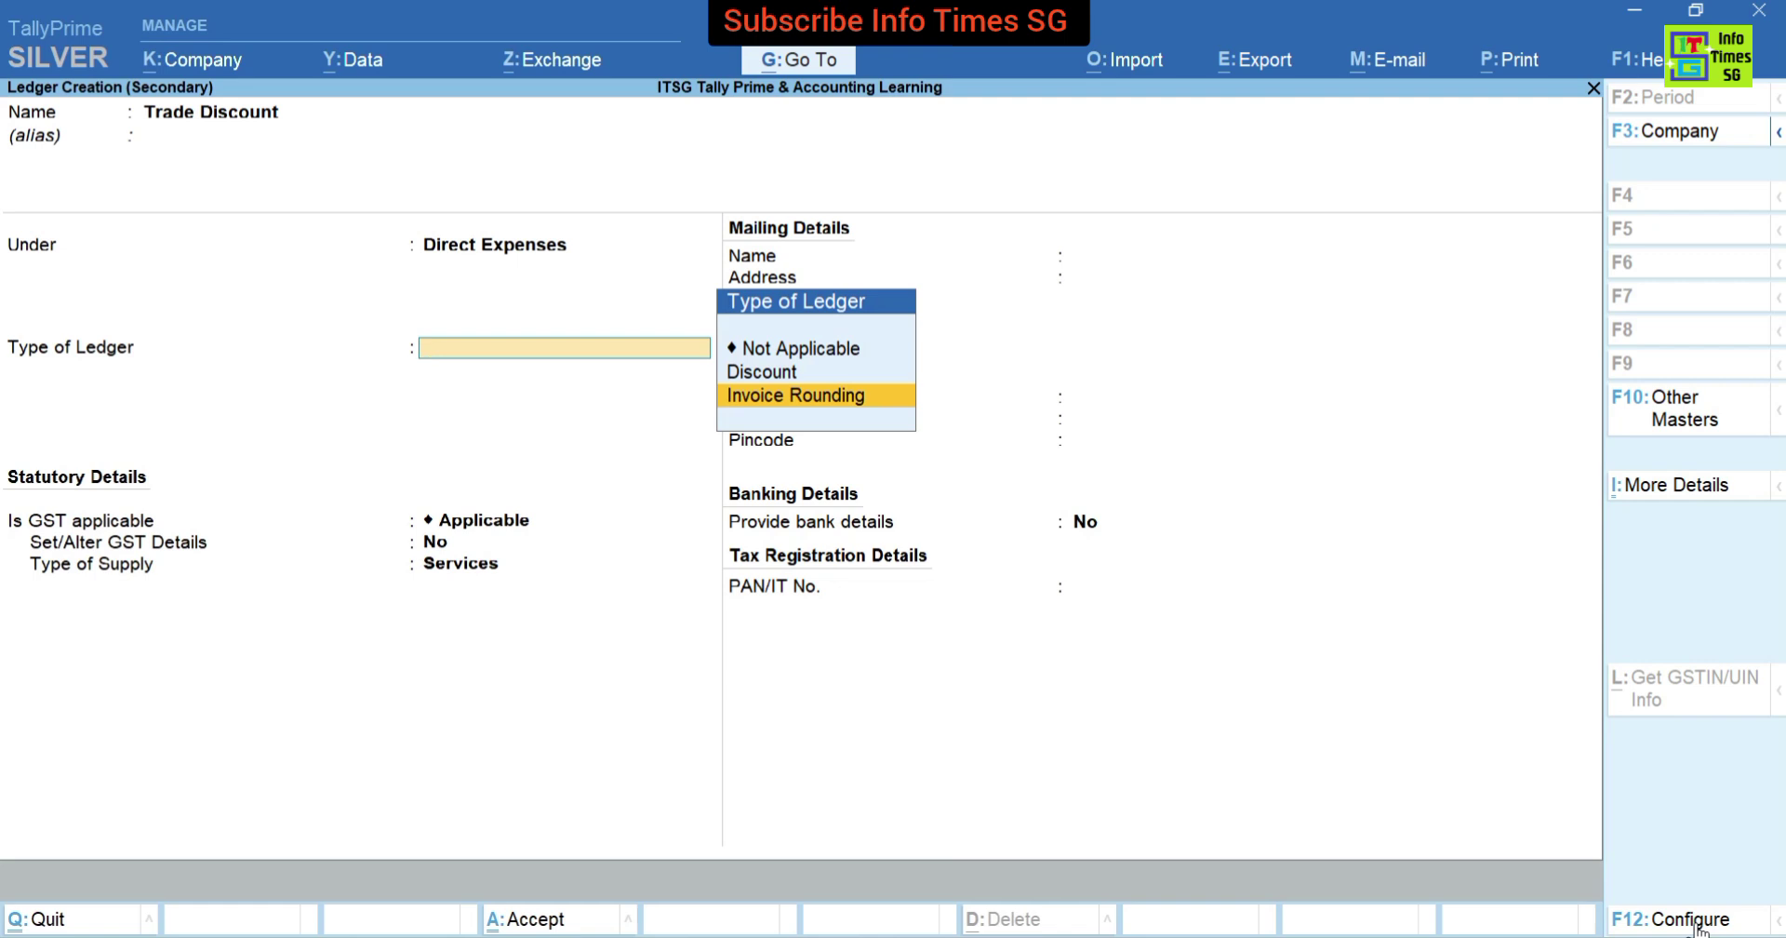
pyautogui.press('Up')
pyautogui.press('Up')
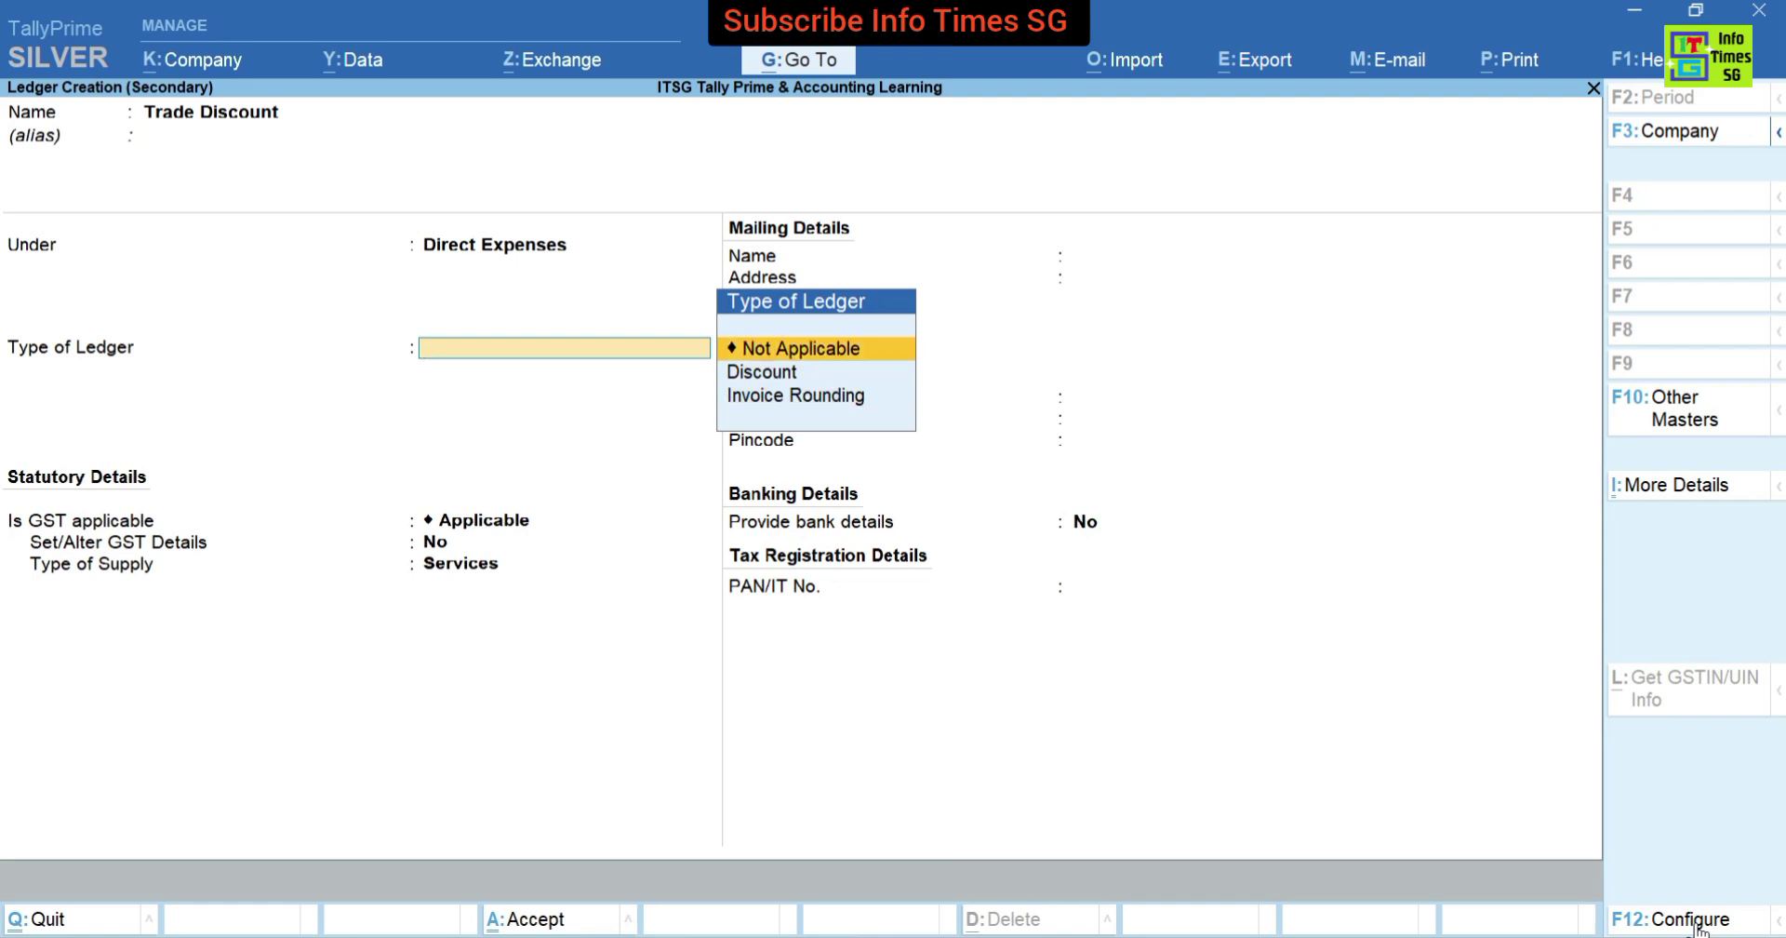
pyautogui.press('Return')
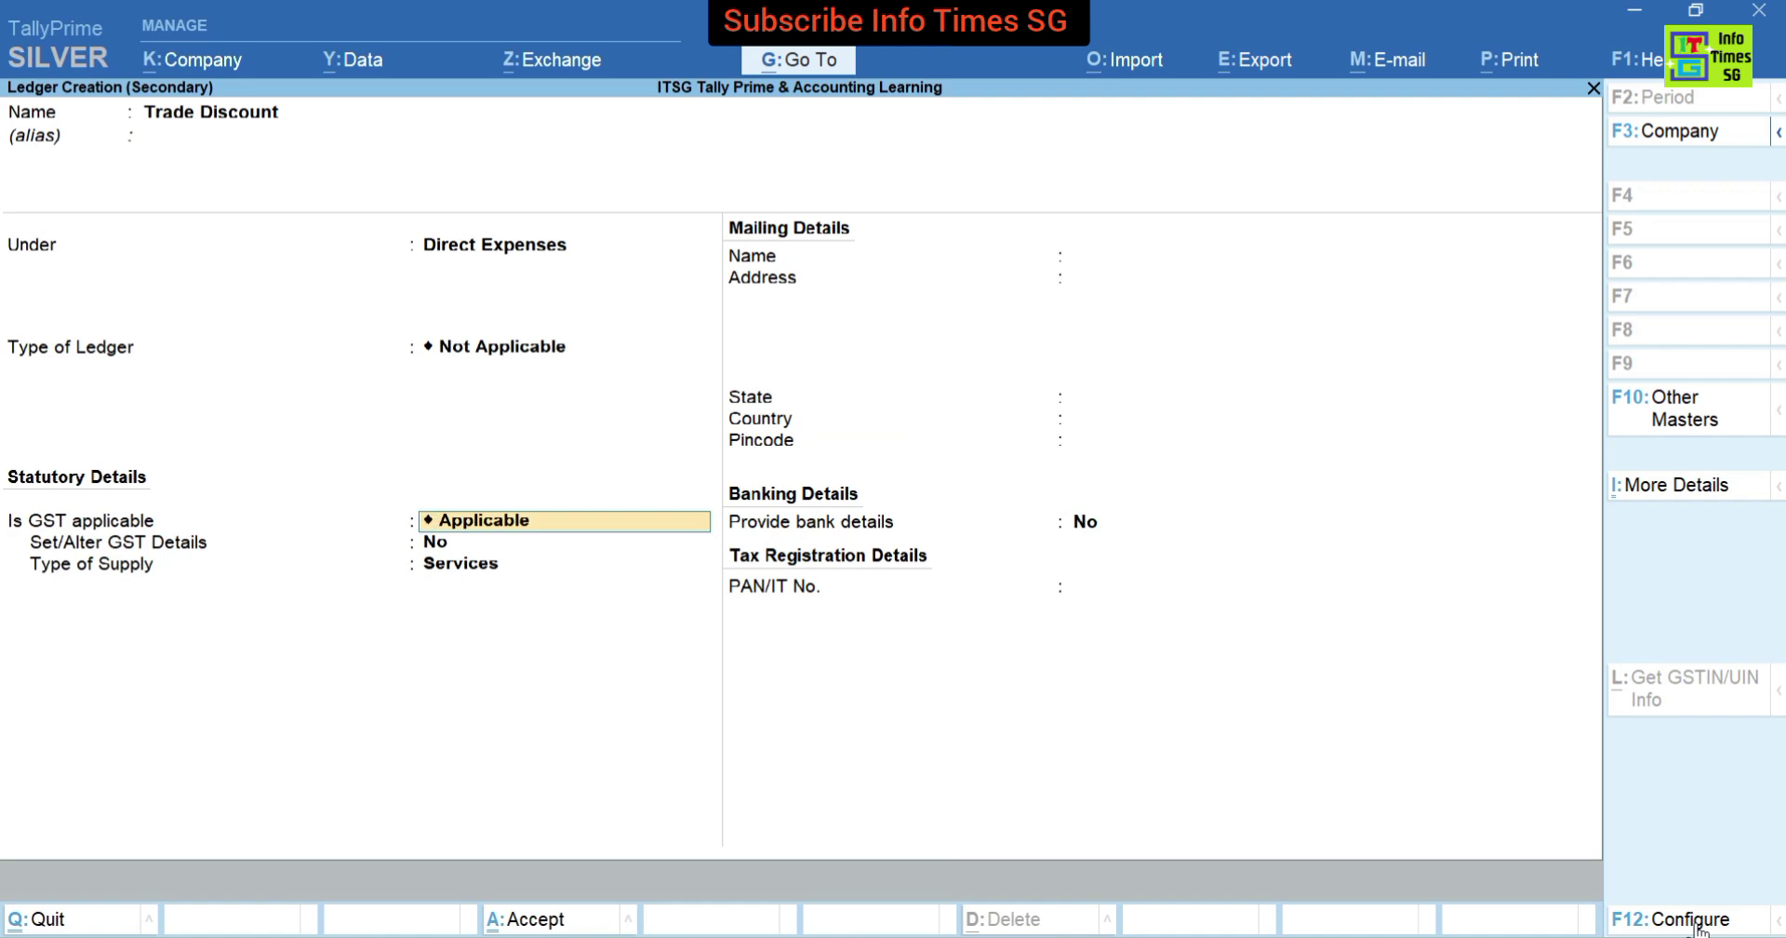
pyautogui.write('no')
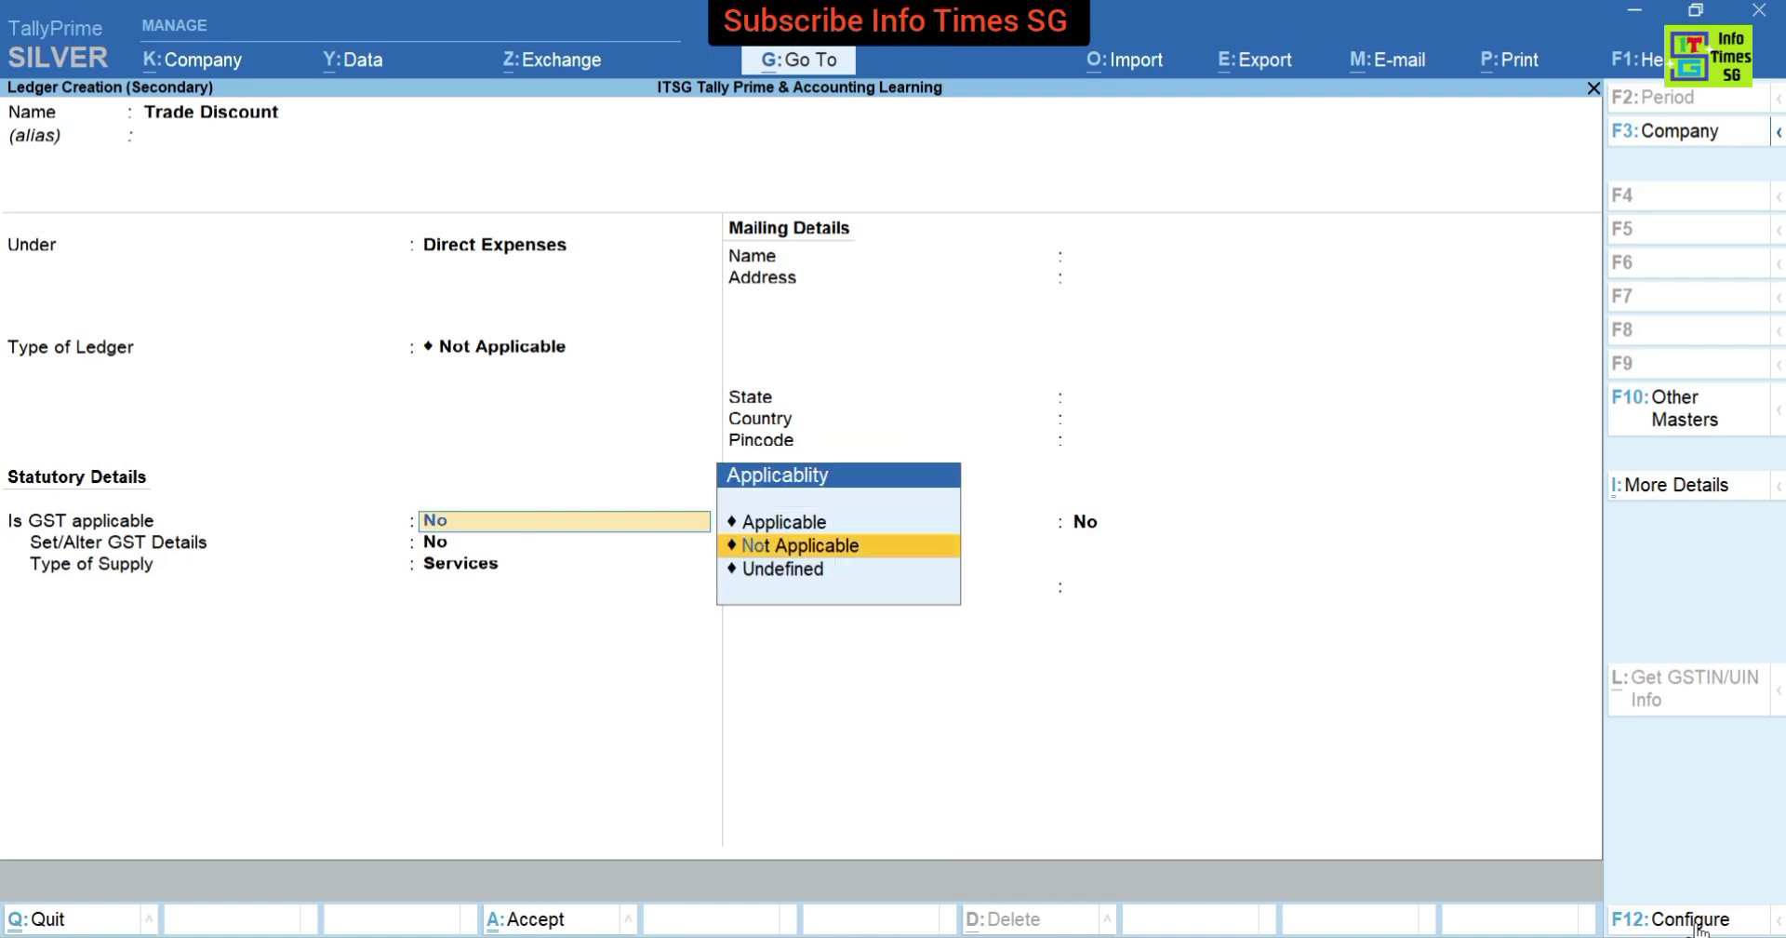
pyautogui.press('Return')
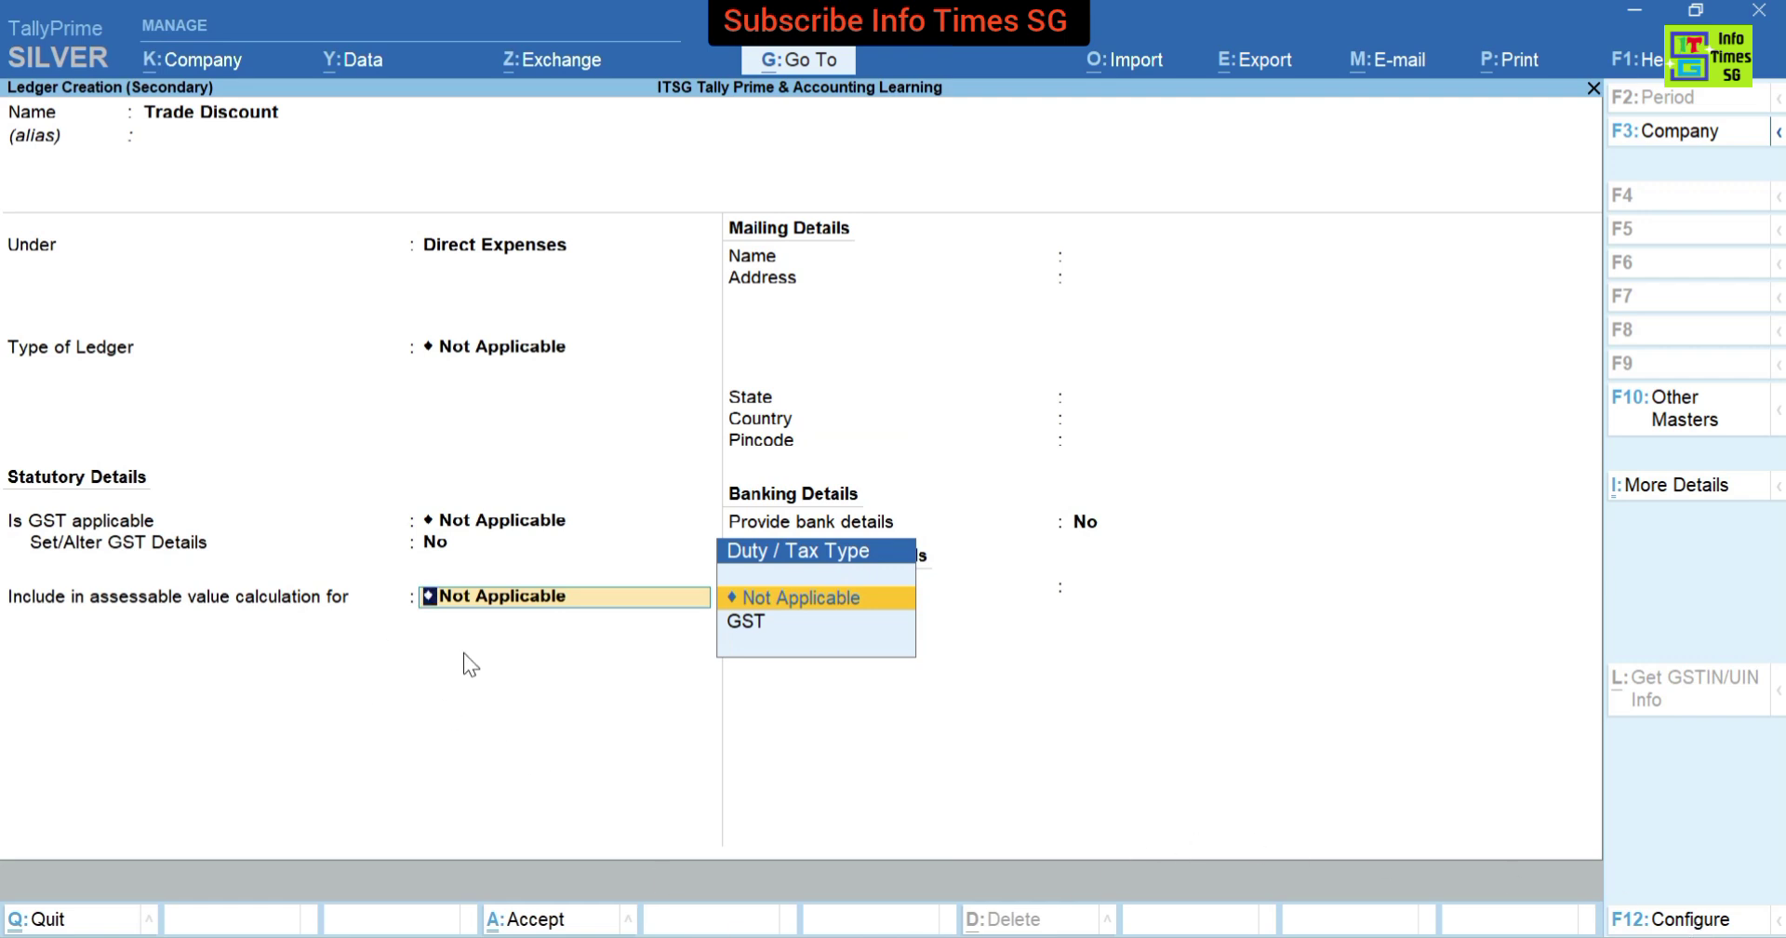
# Include Trade Discount in the GST assessable value, appropriated to Both with the Based on Value method, and save the ledger.
pyautogui.press('Down')
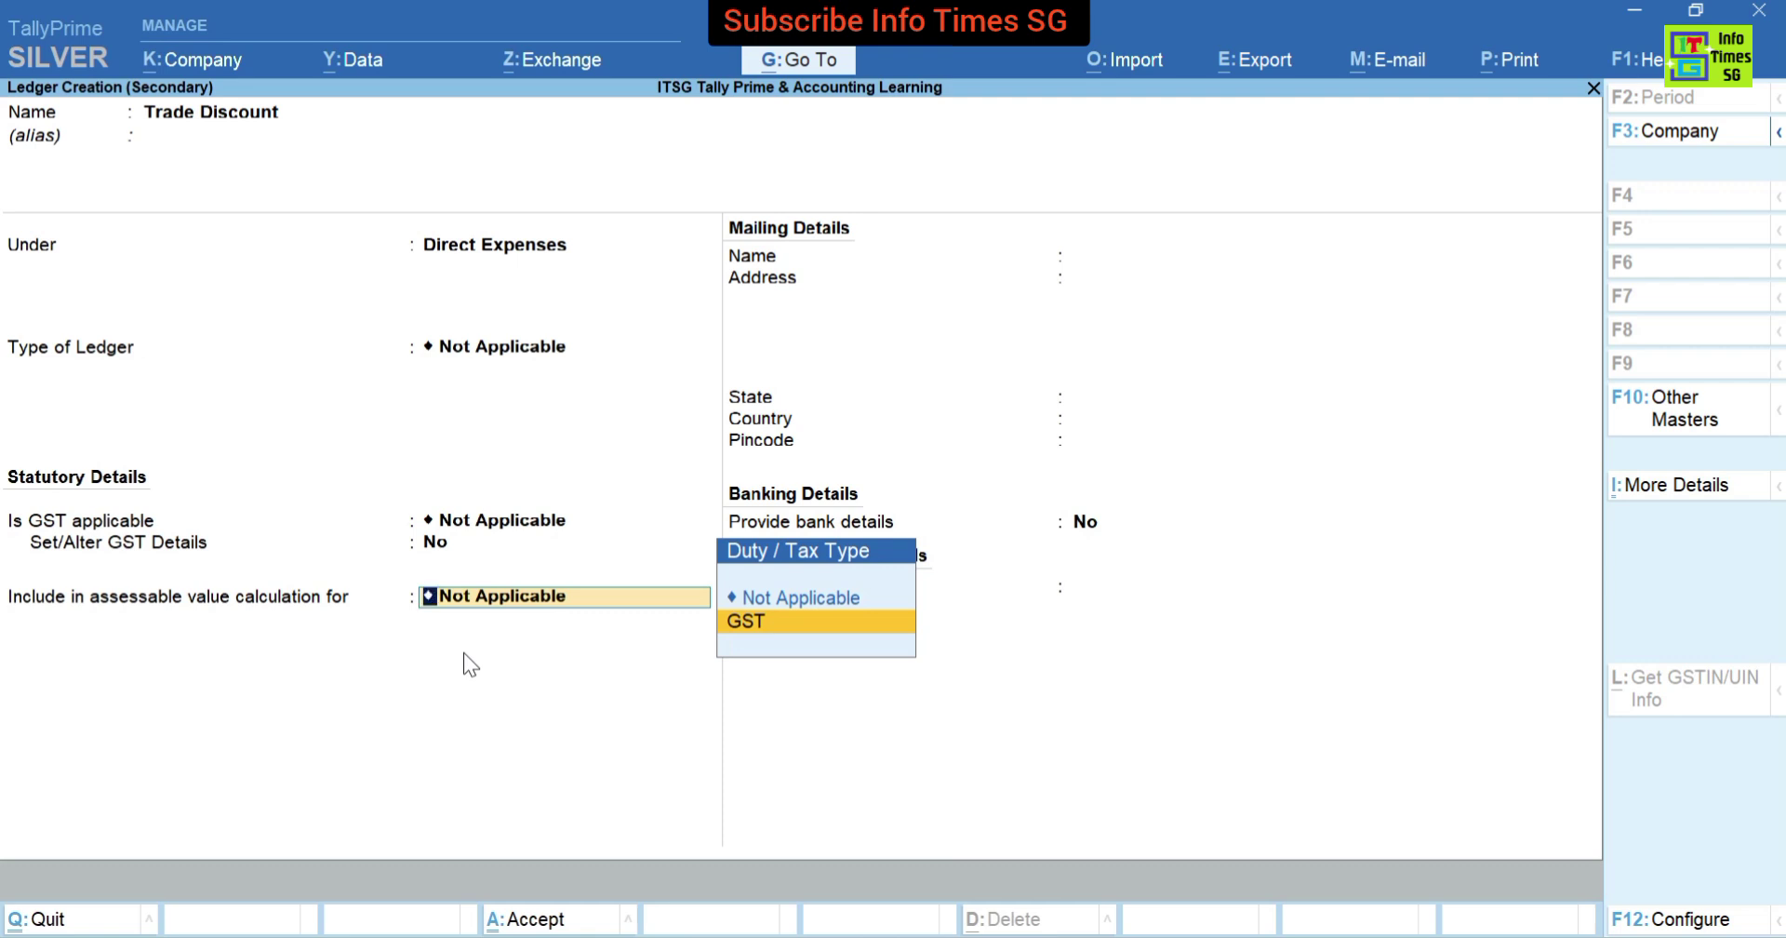
pyautogui.press('Return')
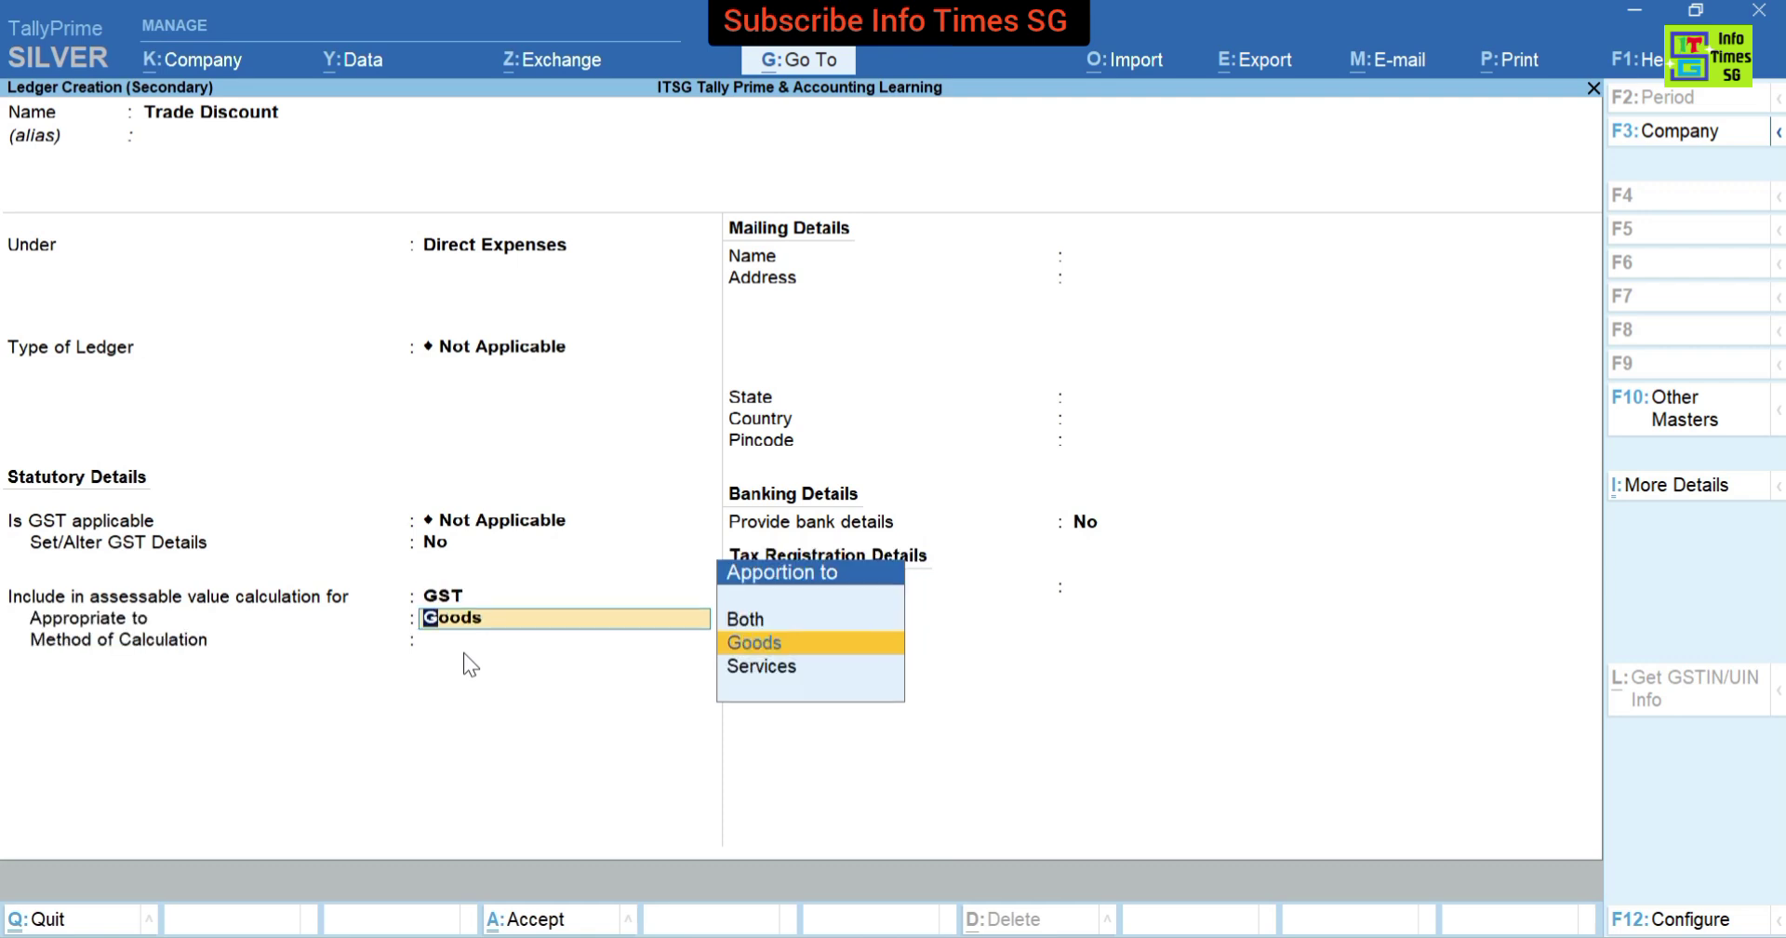
pyautogui.press('Down')
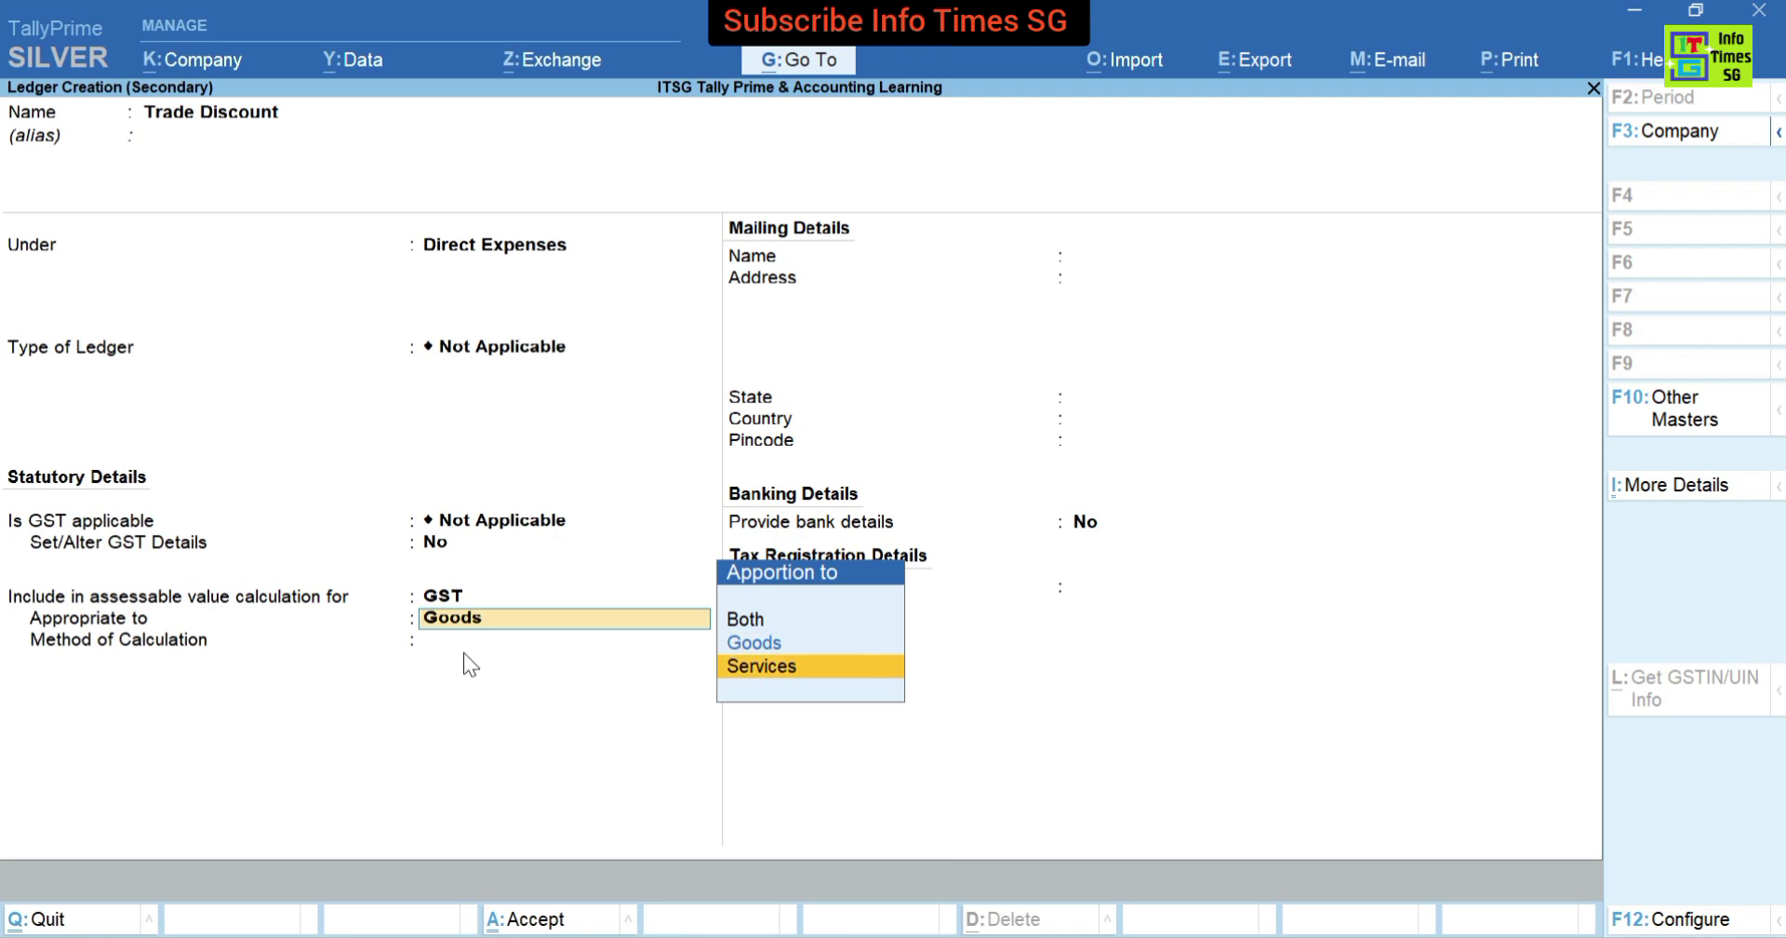
pyautogui.press('Up')
pyautogui.press('Up')
pyautogui.press('Return')
pyautogui.press('Return')
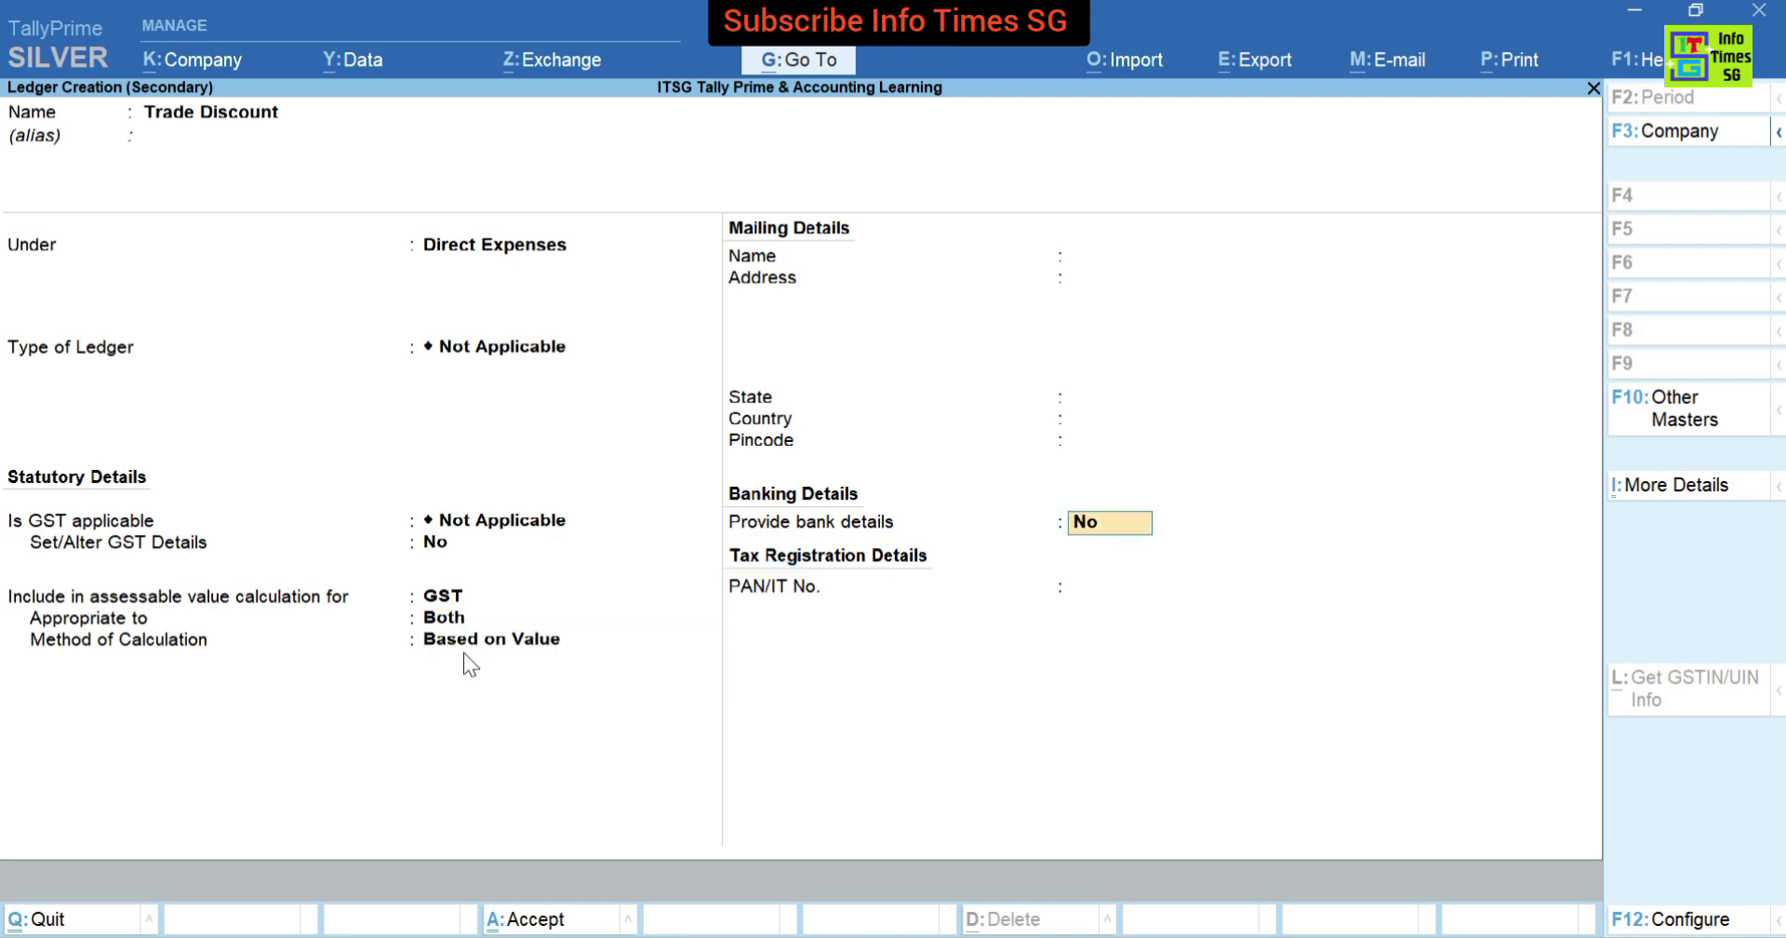
pyautogui.press('Return')
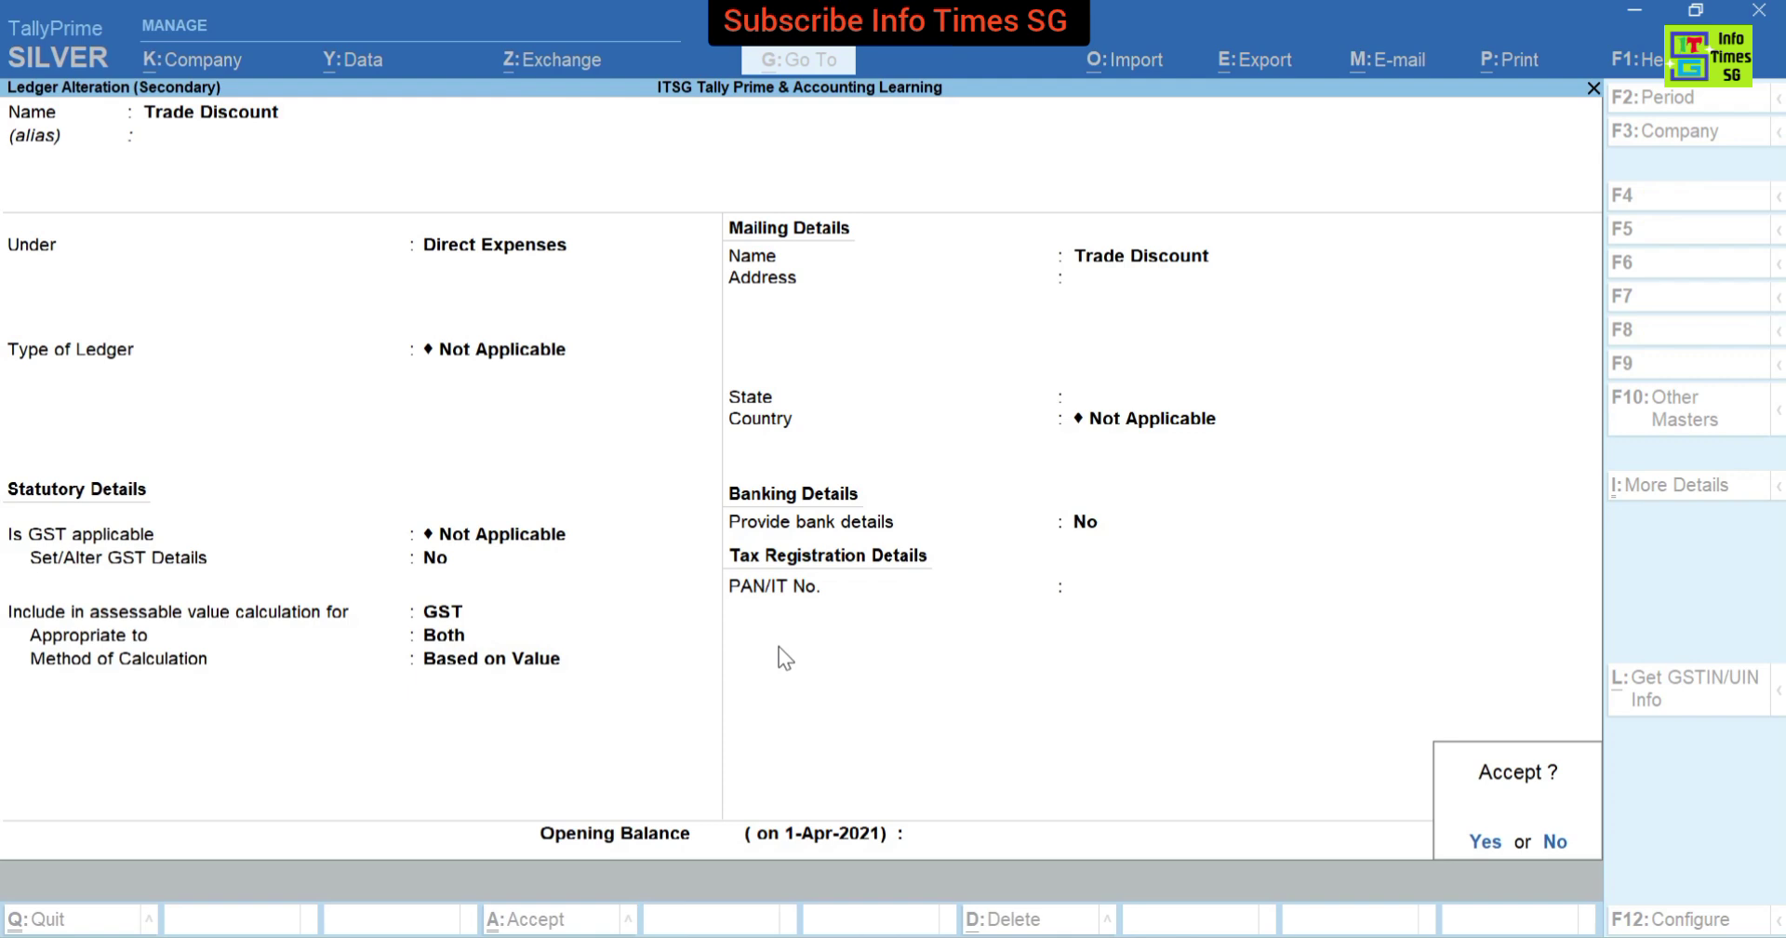
pyautogui.press('Return')
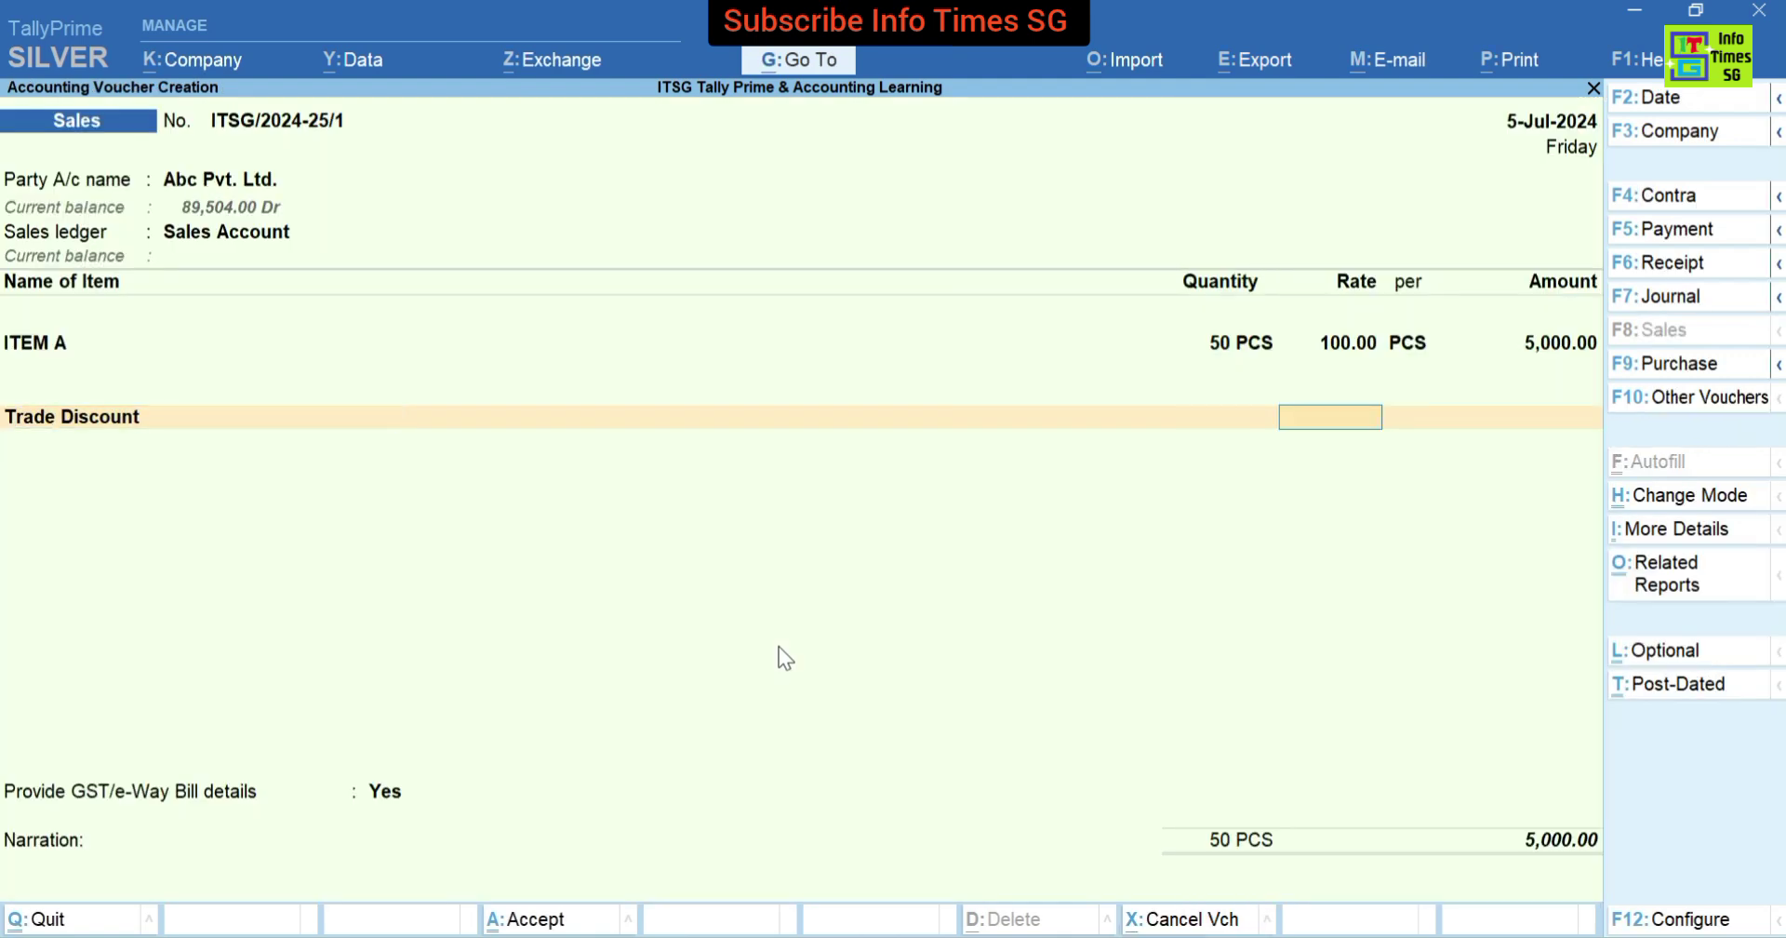
# Calculate 4500*9% in the built-in calculator and enter a rate of -10% for Trade Discount.
pyautogui.hotkey('ctrl', 'n')
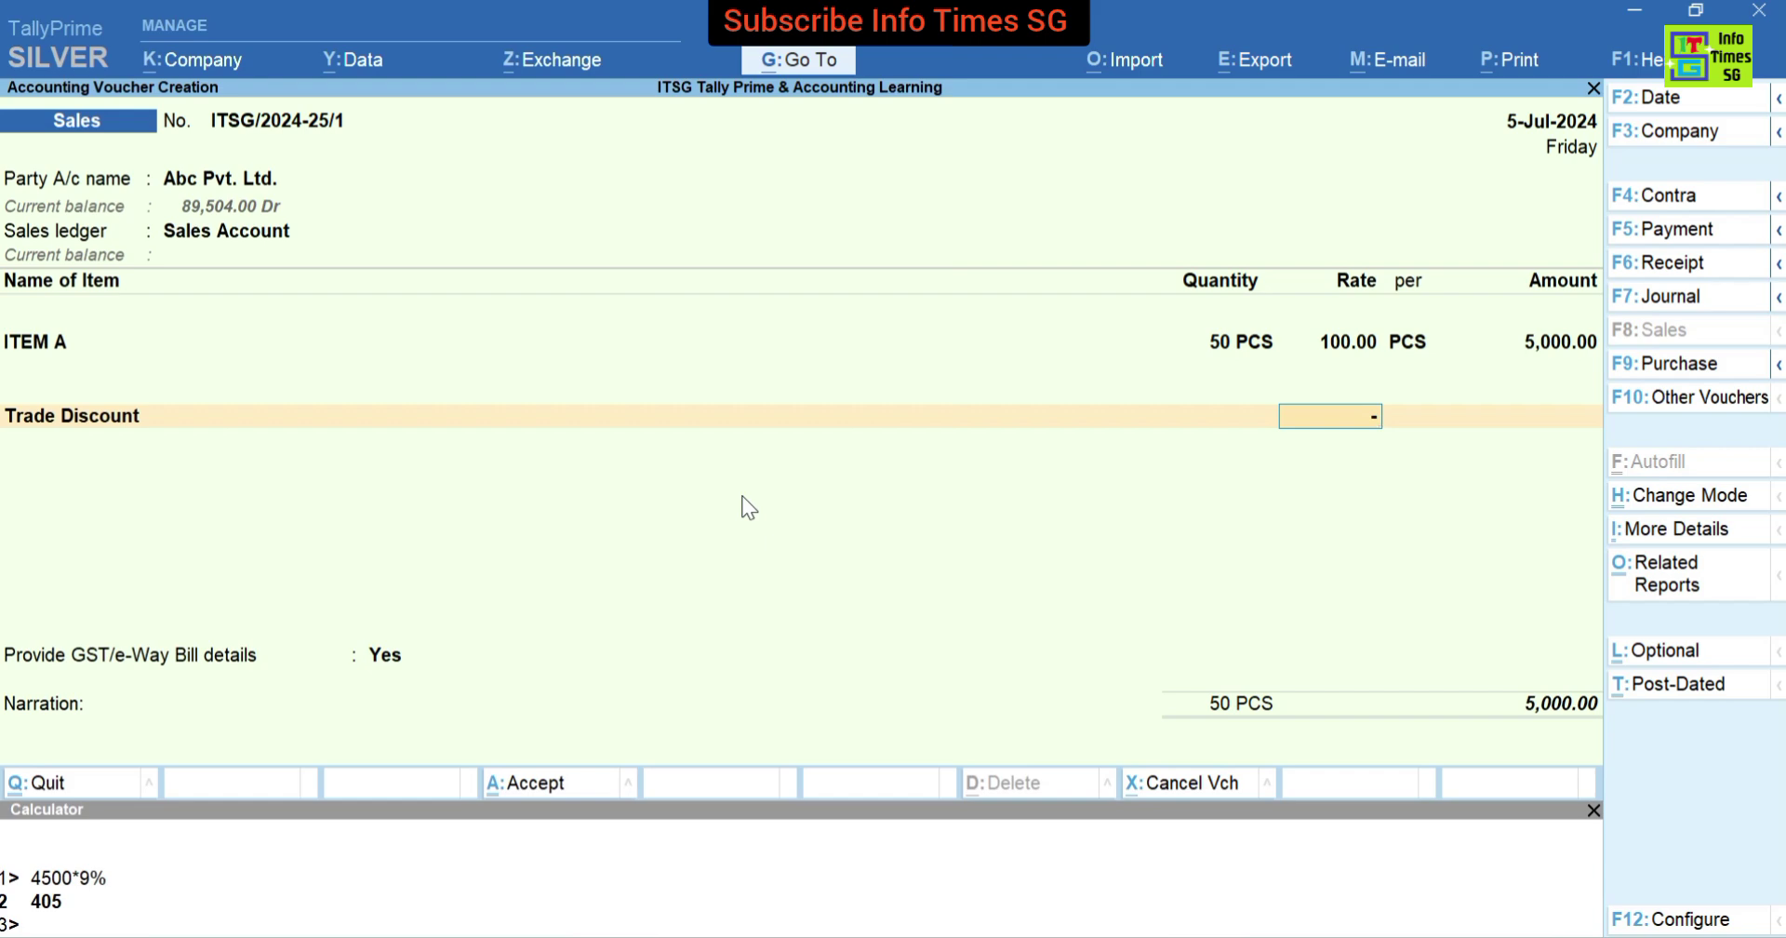
pyautogui.write('10')
pyautogui.press('Return')
pyautogui.press('Return')
# Add the CGST and SGST ledgers below Trade Discount in the sales voucher.
pyautogui.write('Cg')
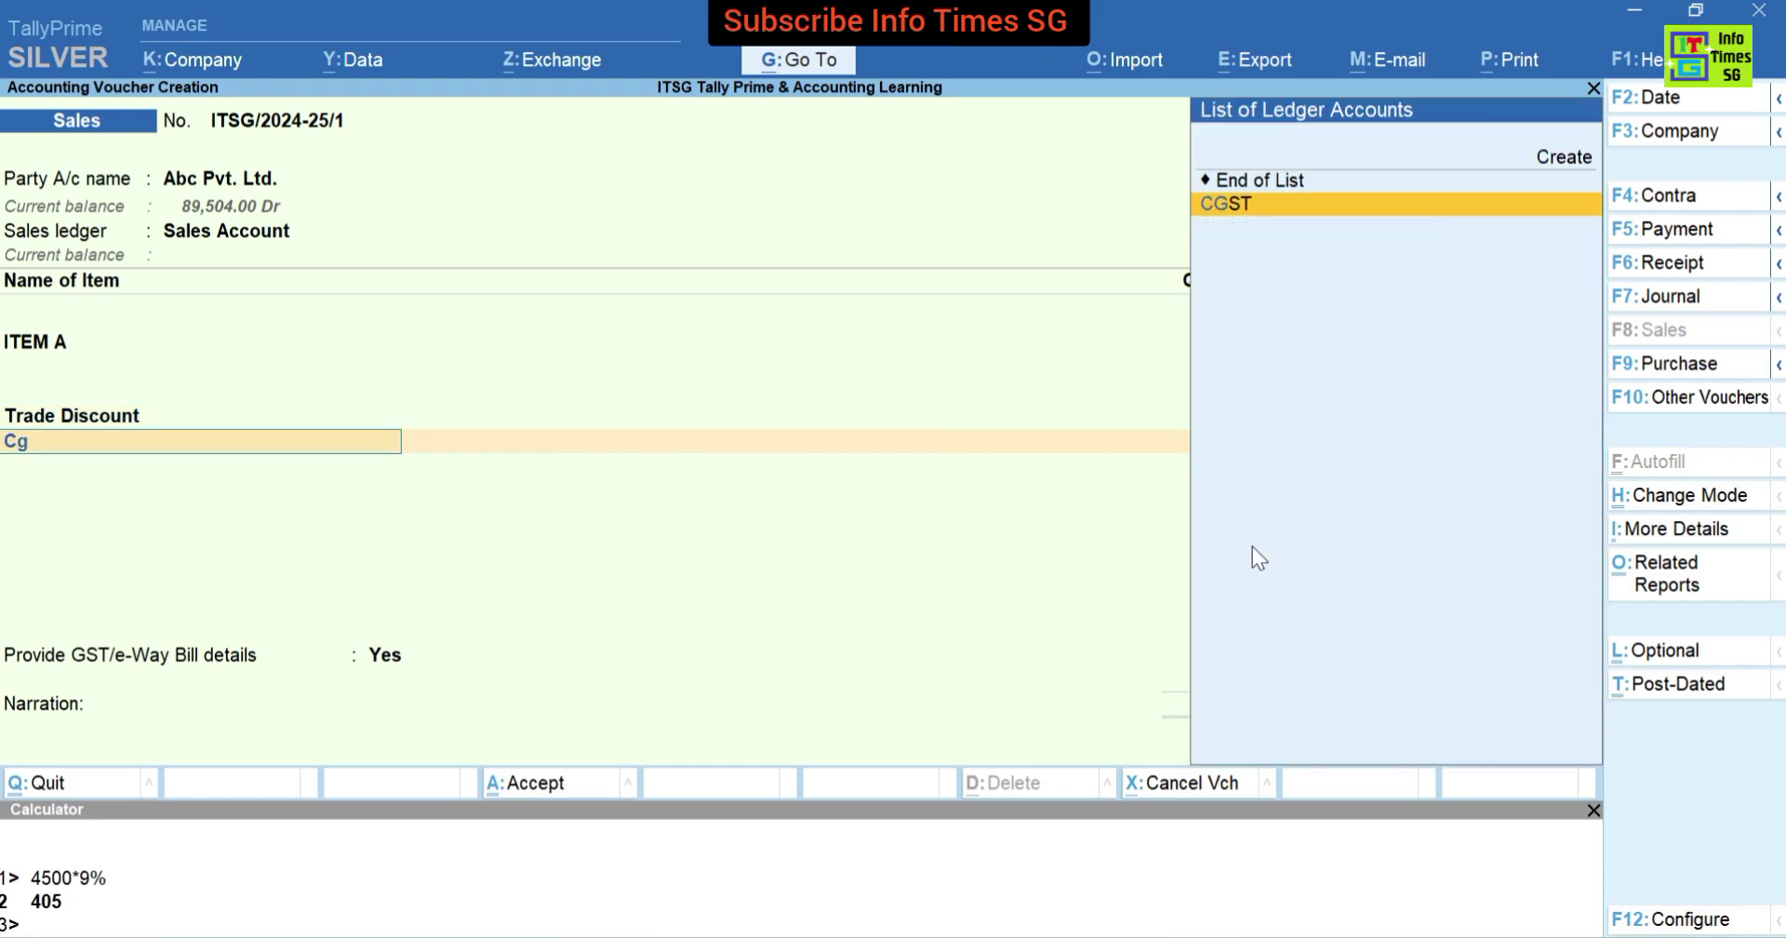
pyautogui.write('st')
pyautogui.press('Return')
pyautogui.press('Return')
pyautogui.write('Sg')
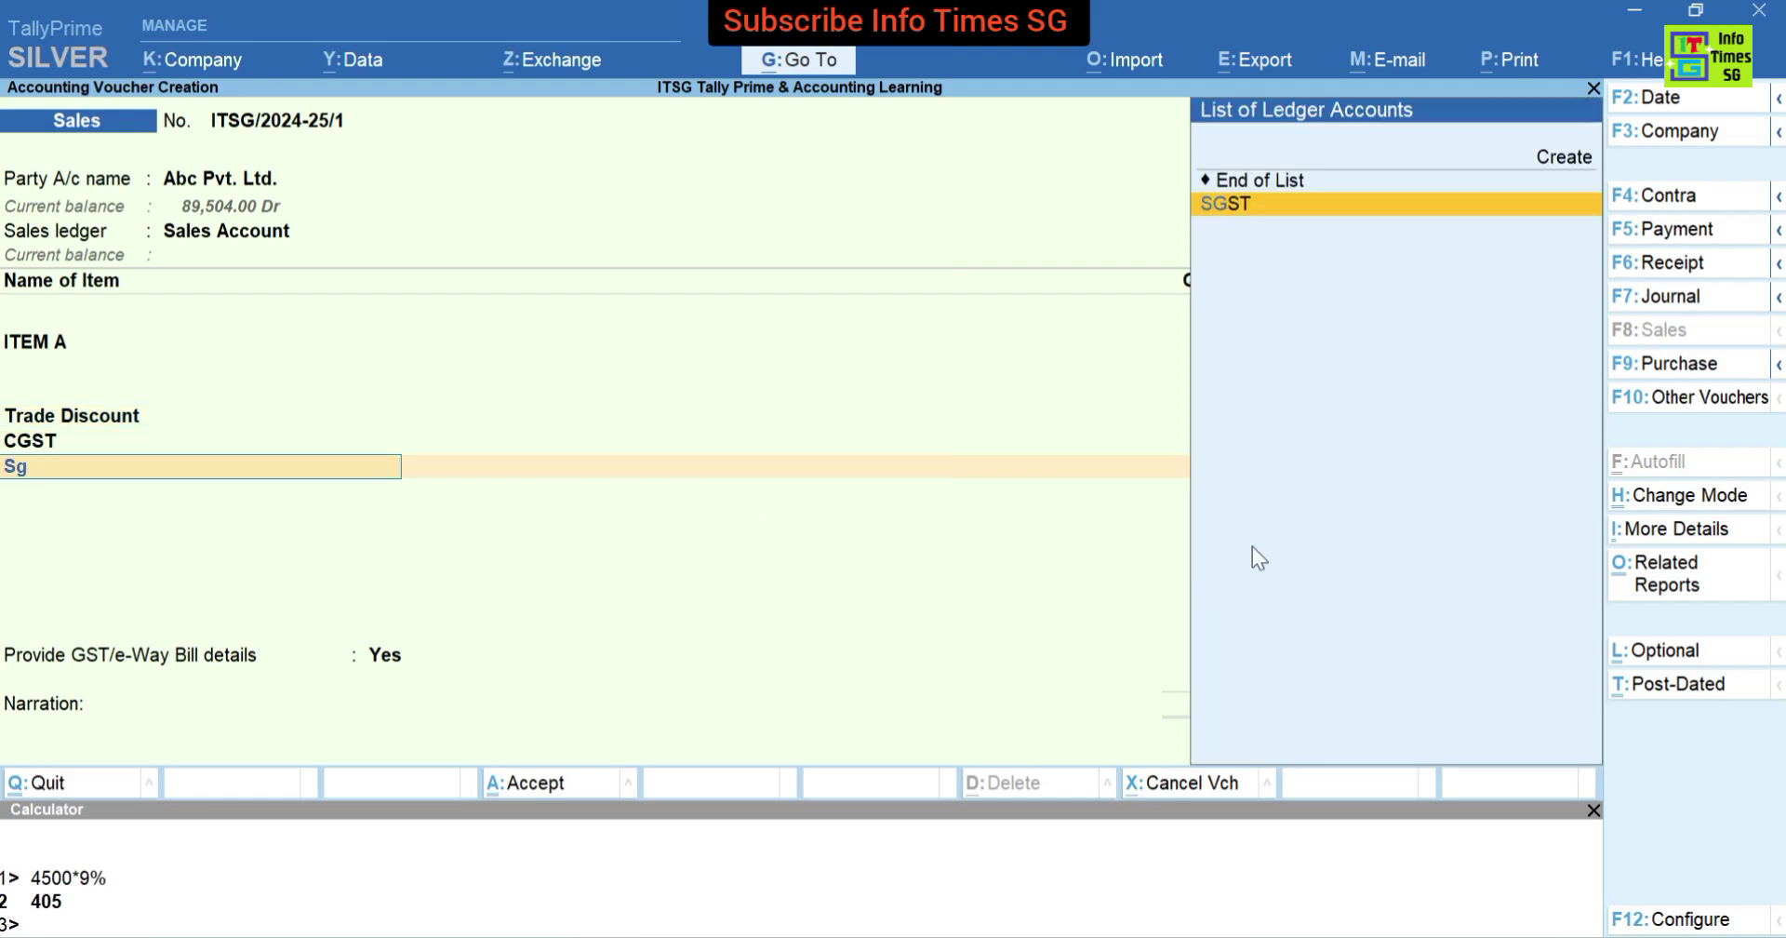
pyautogui.write('st')
pyautogui.press('Return')
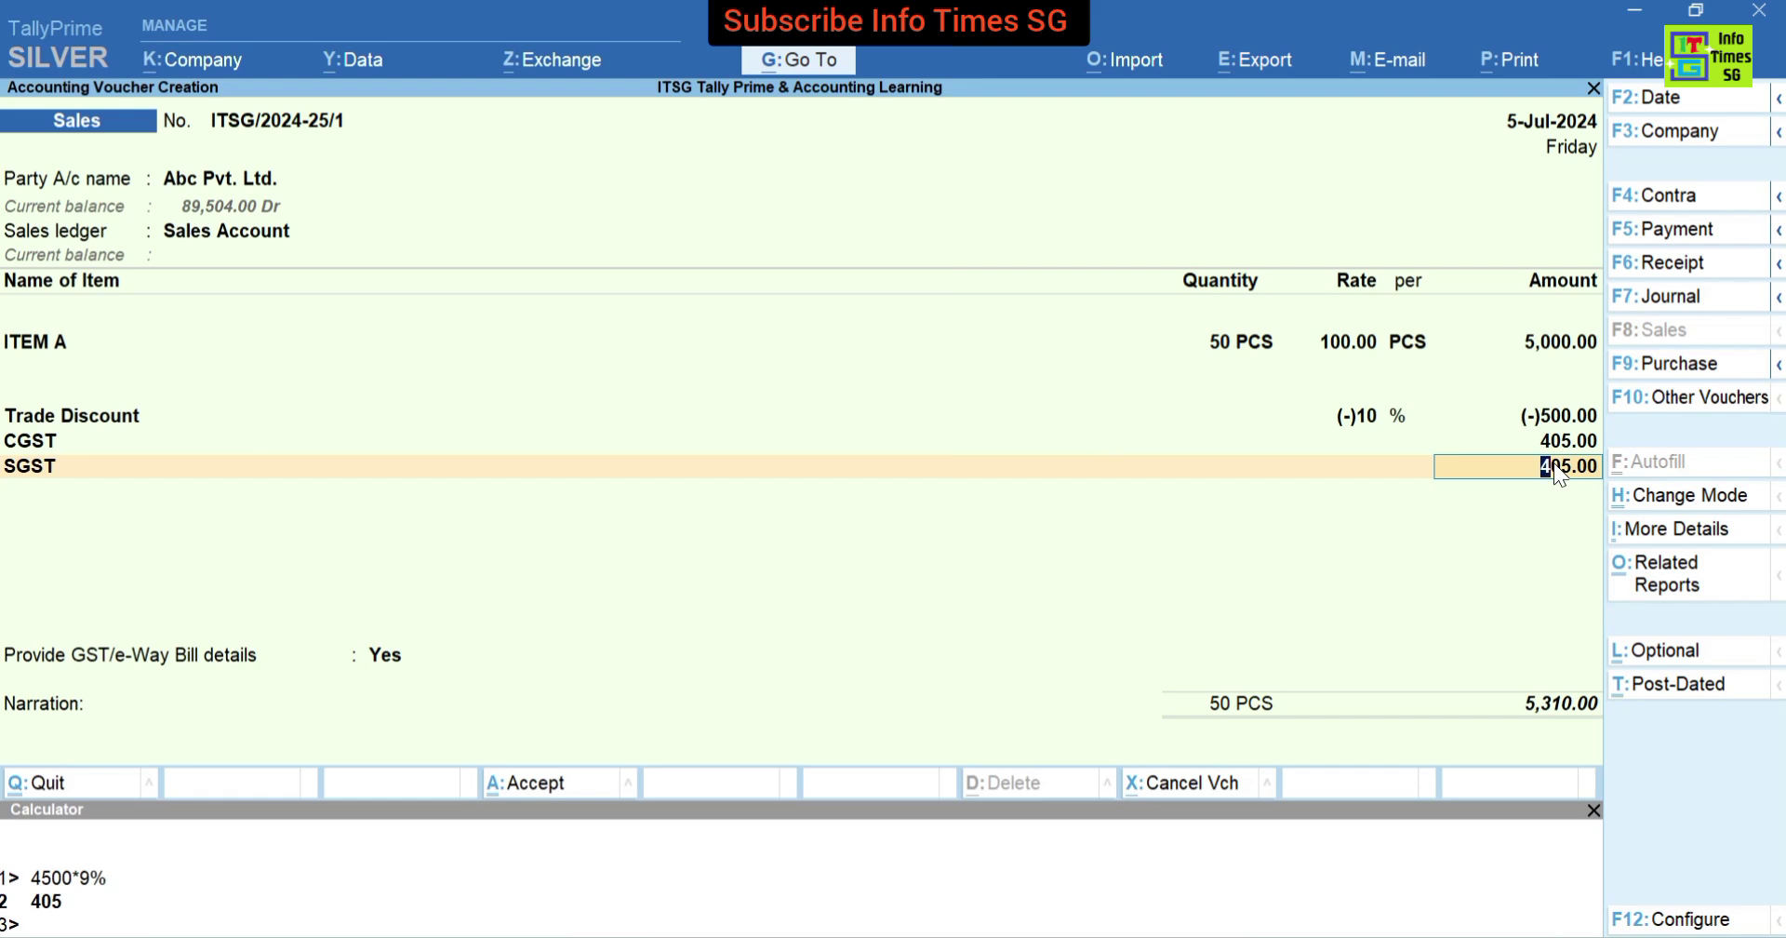
# Review the CGST ledger's group, duty type, tax type, calculation percentage and rounding method, and return to the voucher.
pyautogui.click(30, 443)
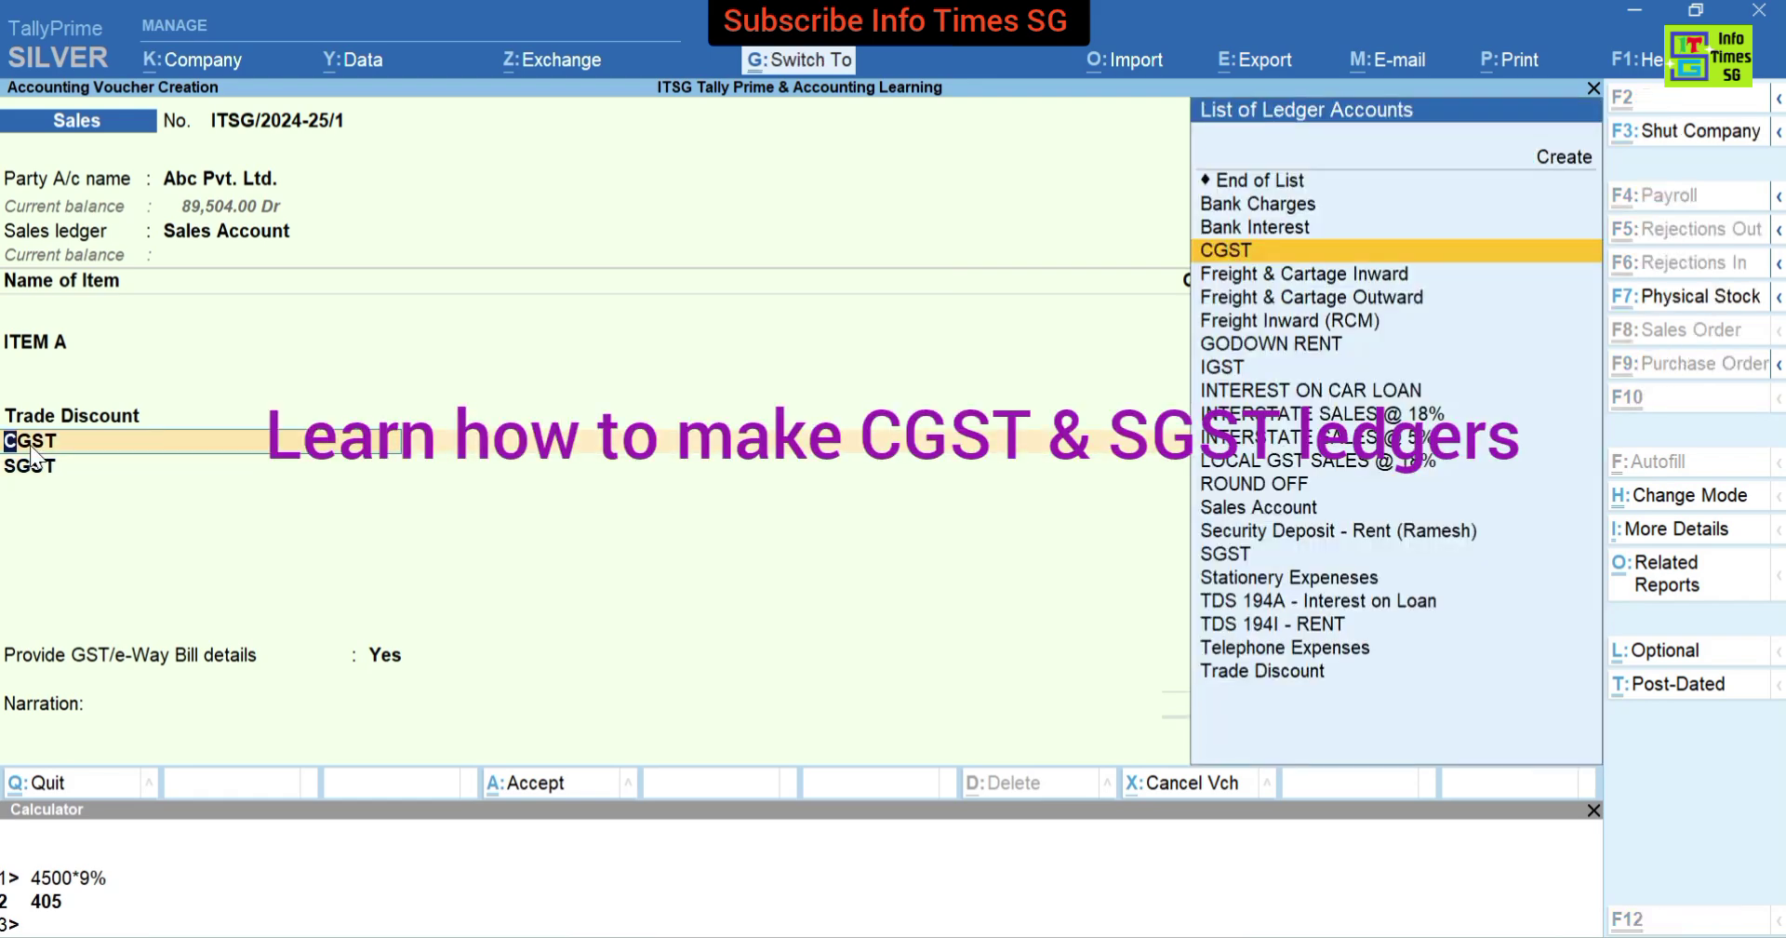
pyautogui.hotkey('ctrl', 'Return')
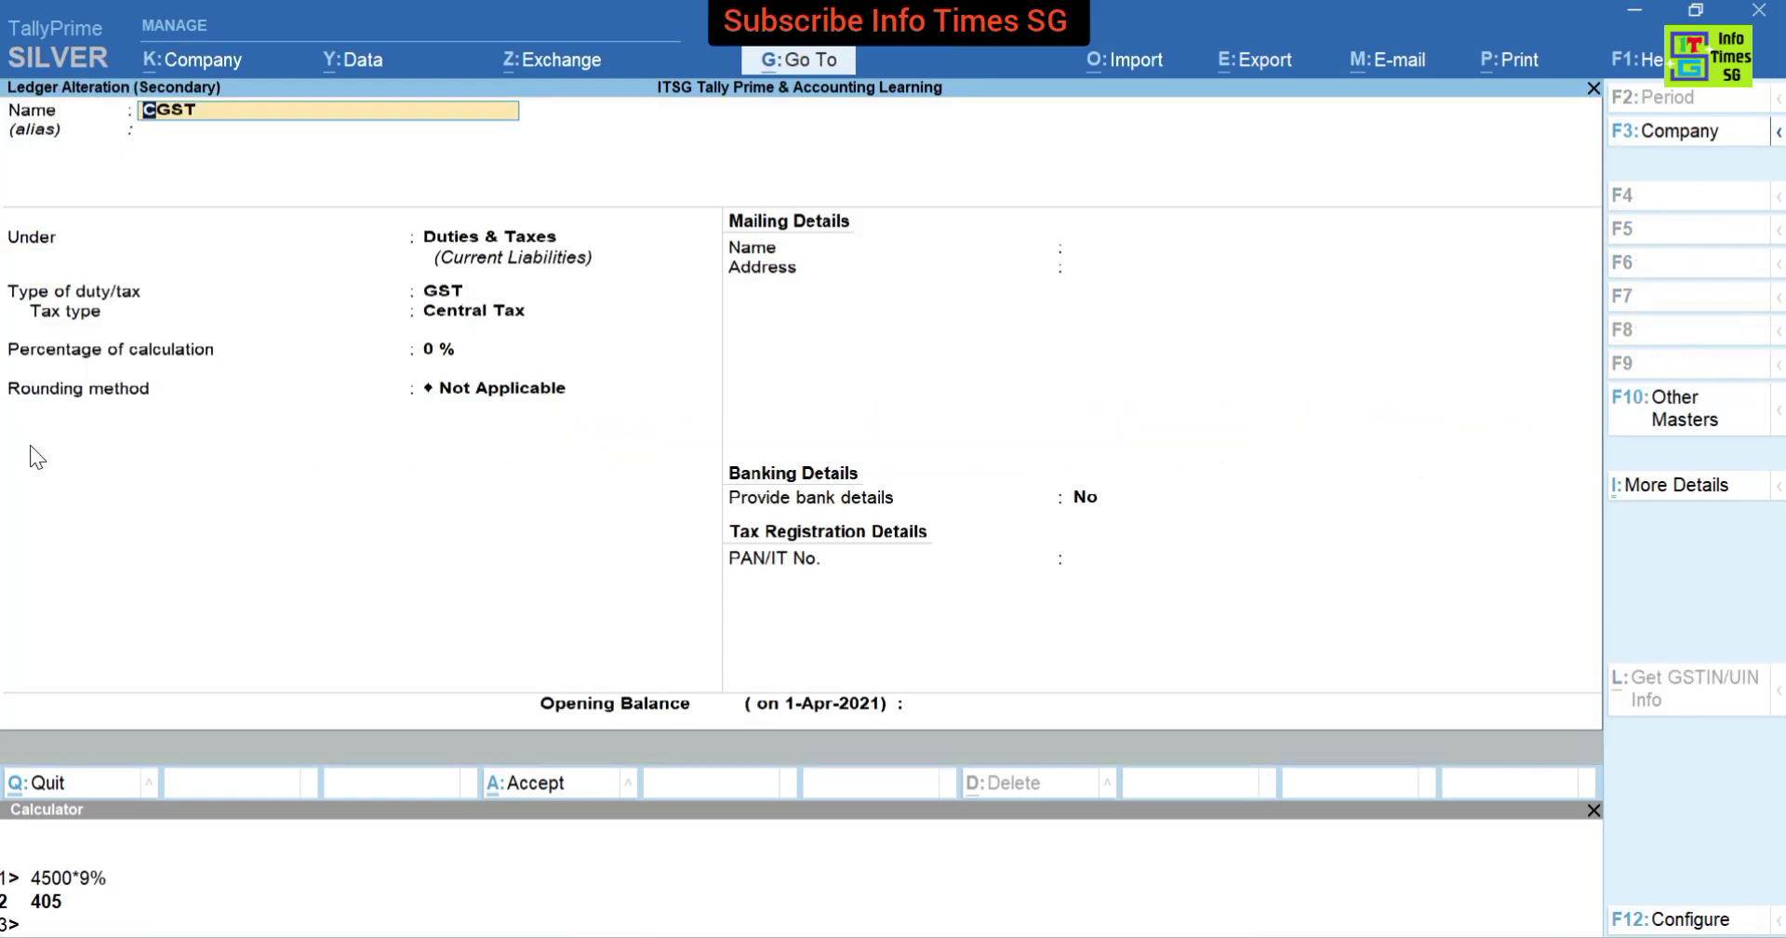
pyautogui.press('Return')
pyautogui.press('Return')
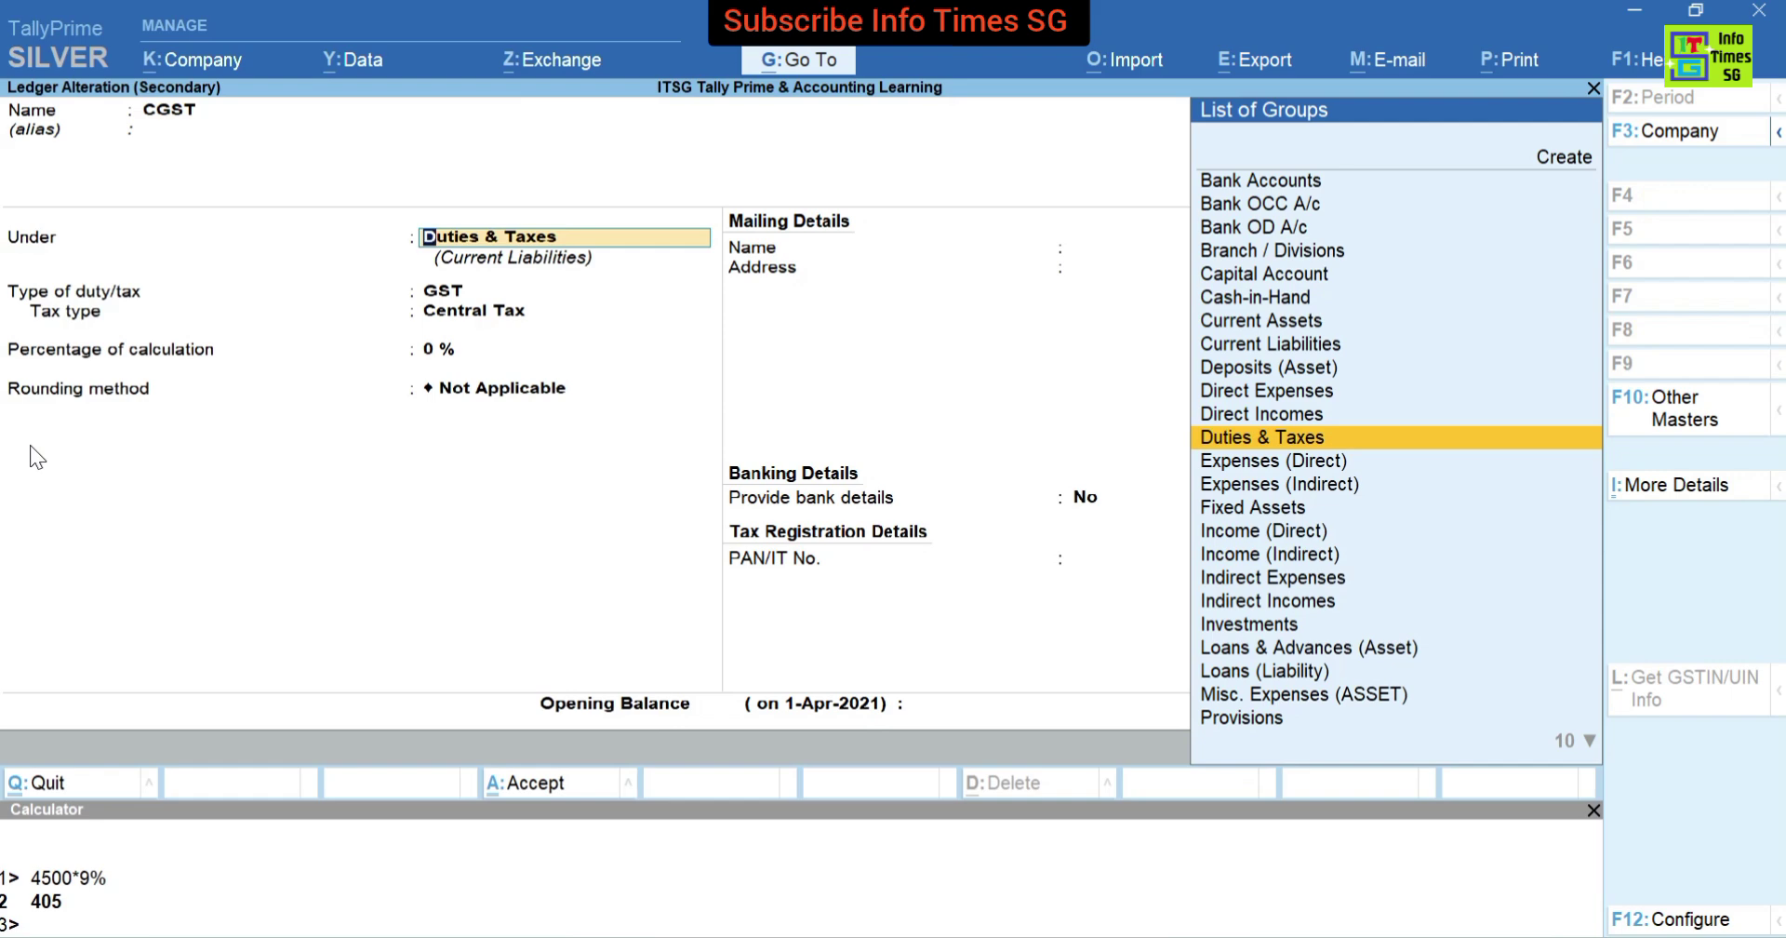
pyautogui.press('Return')
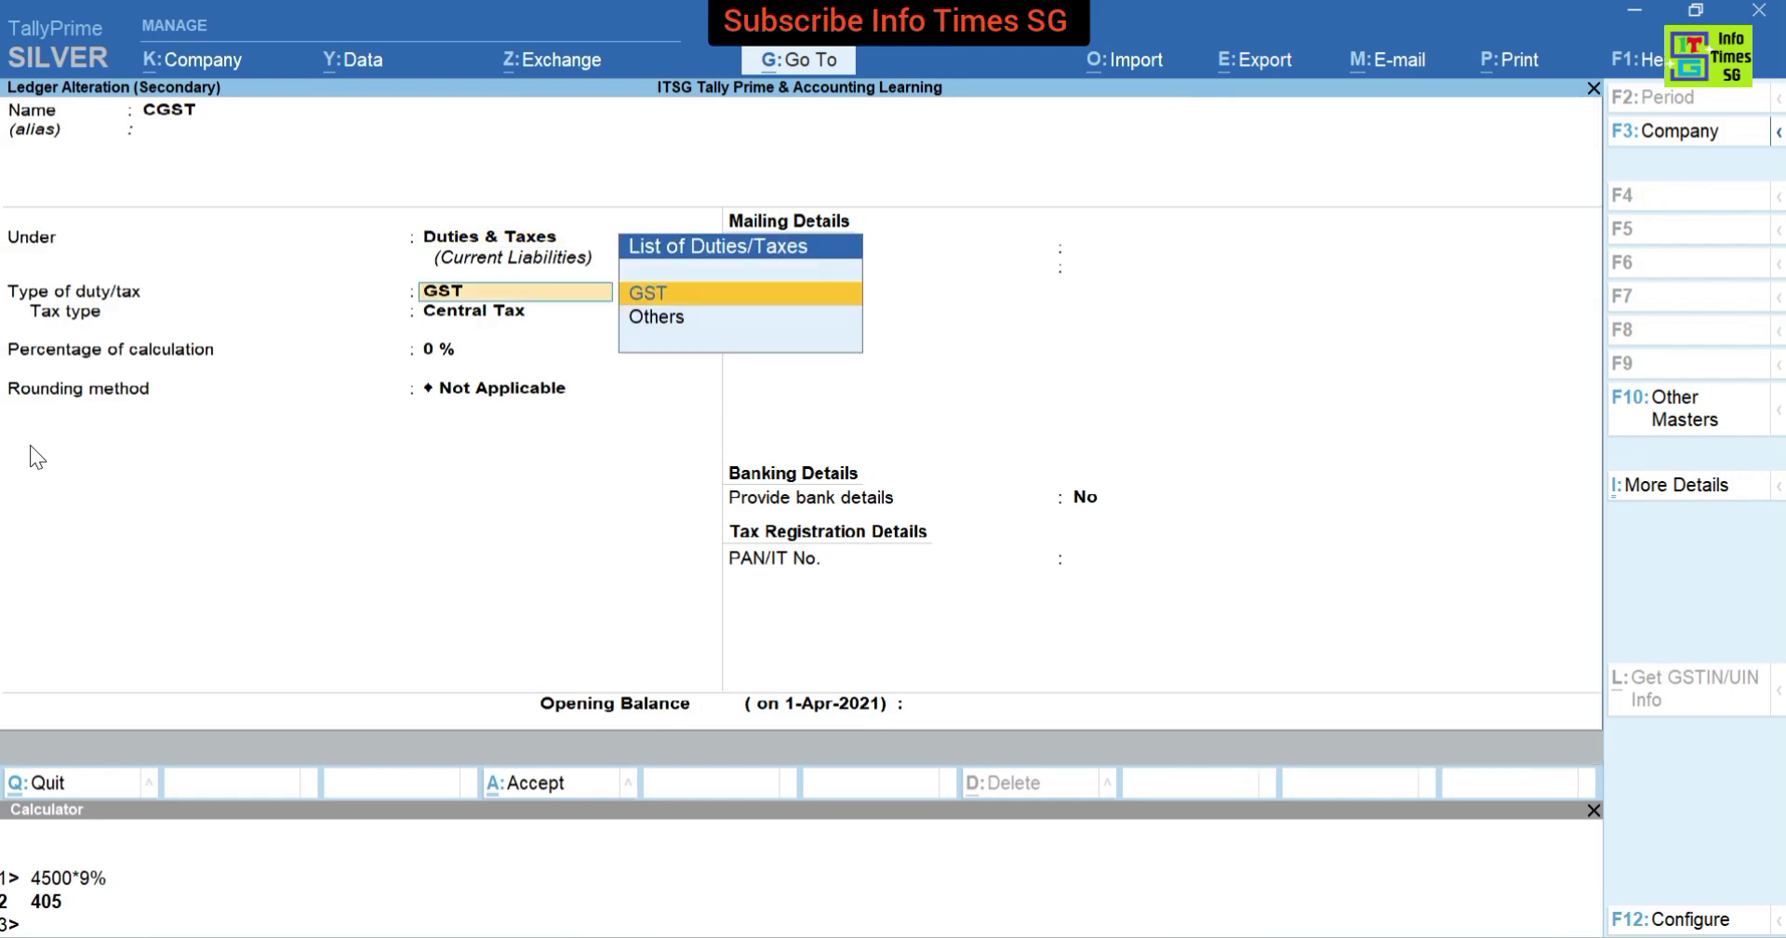
pyautogui.press('Return')
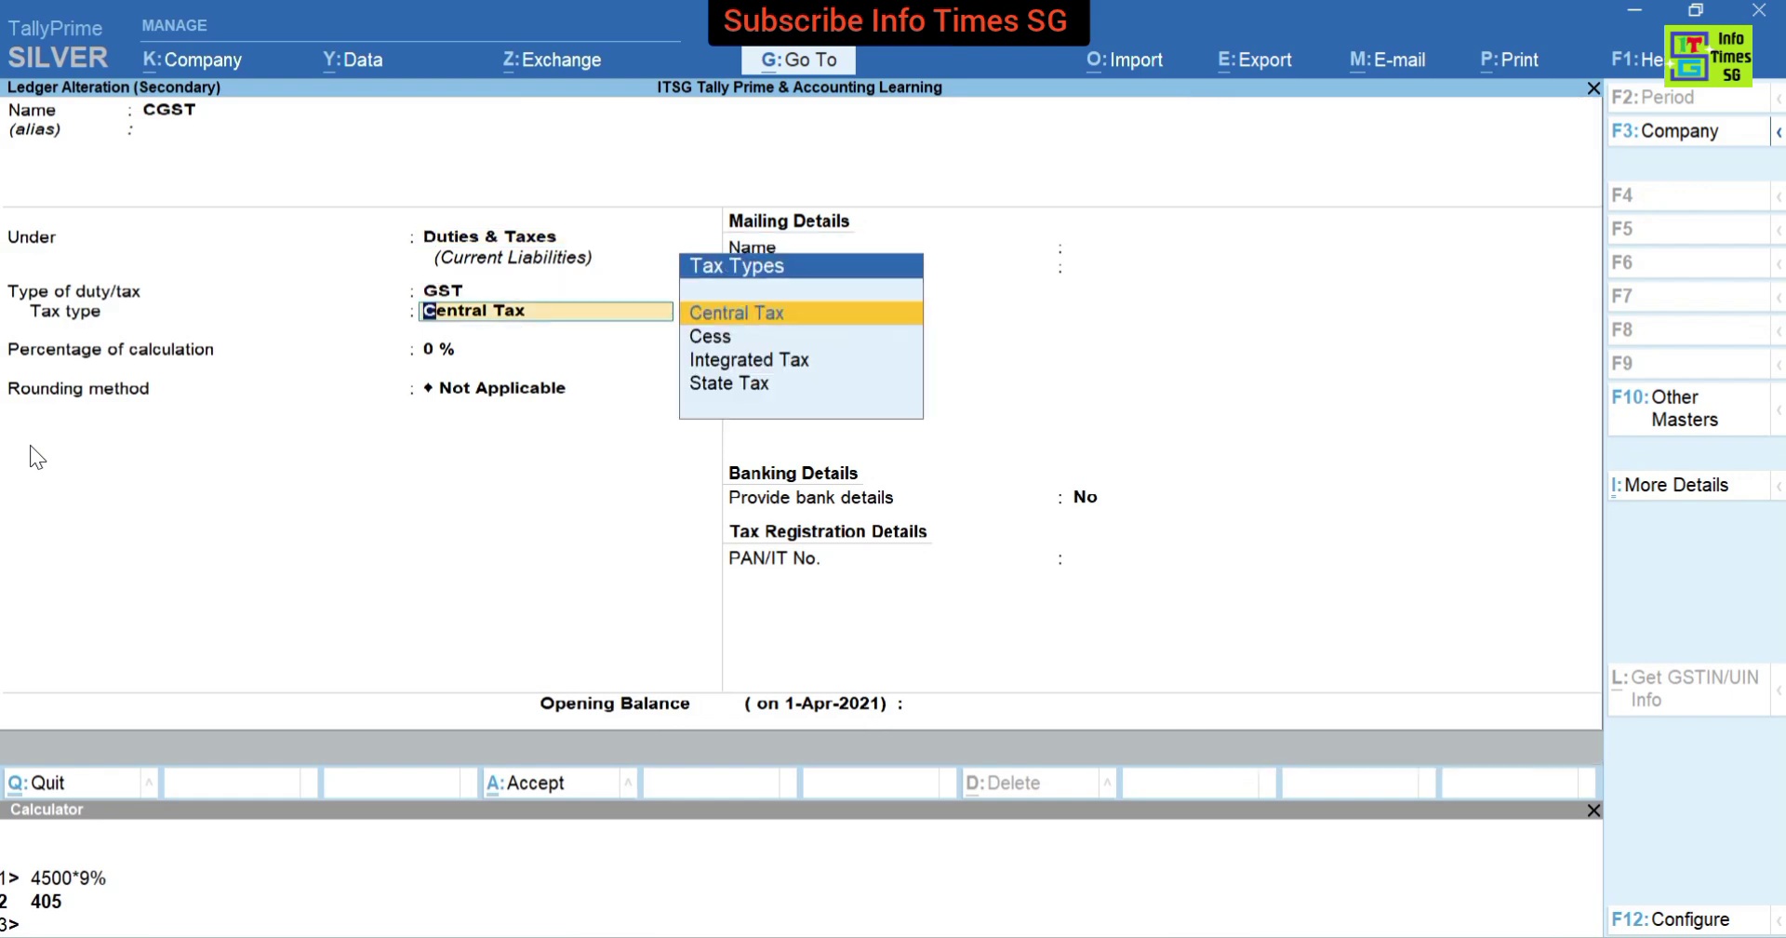
pyautogui.press('Return')
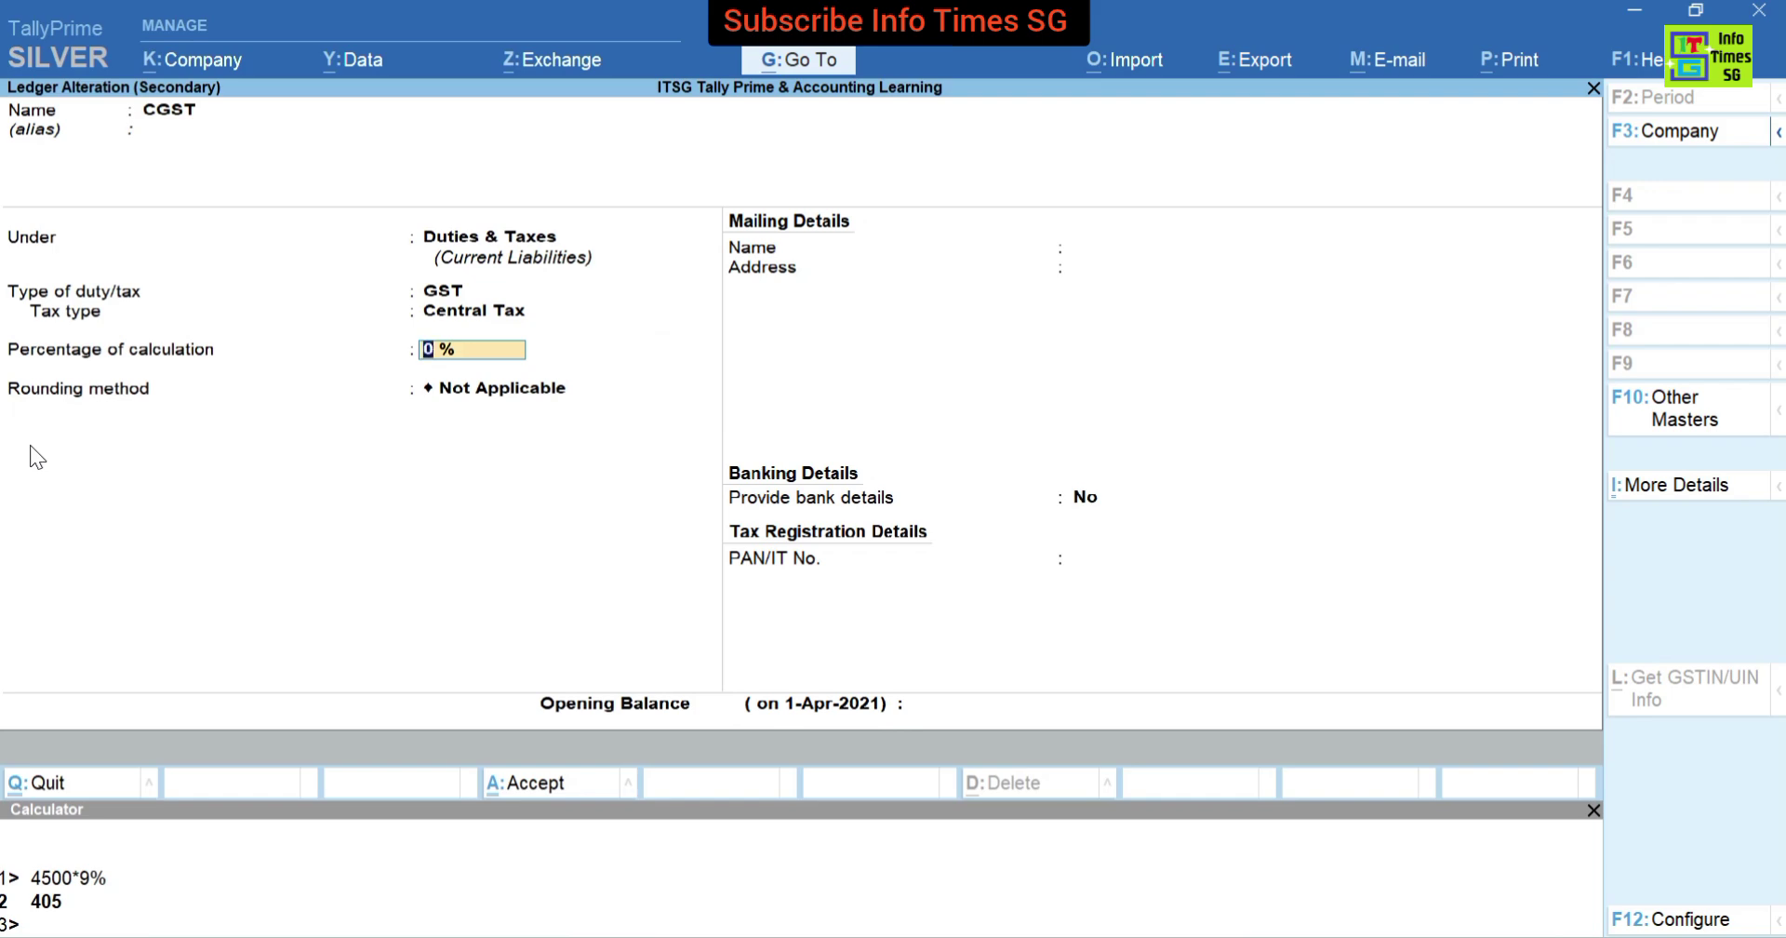
pyautogui.press('Return')
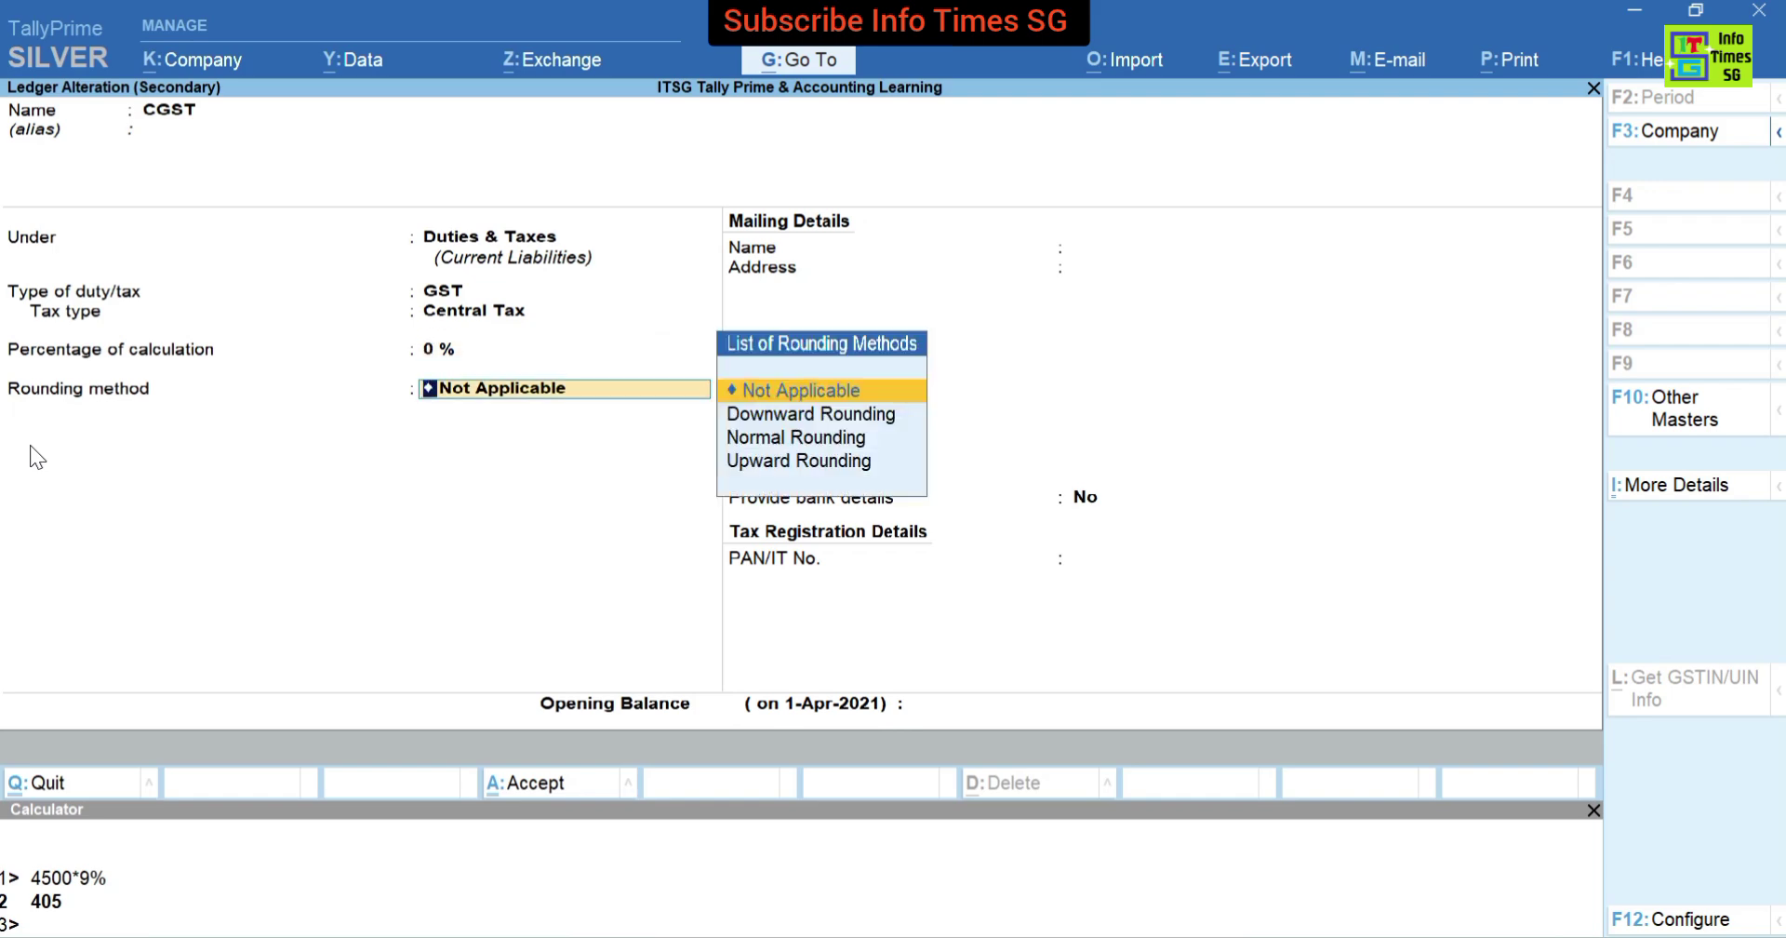
pyautogui.press('Return')
pyautogui.press('Return')
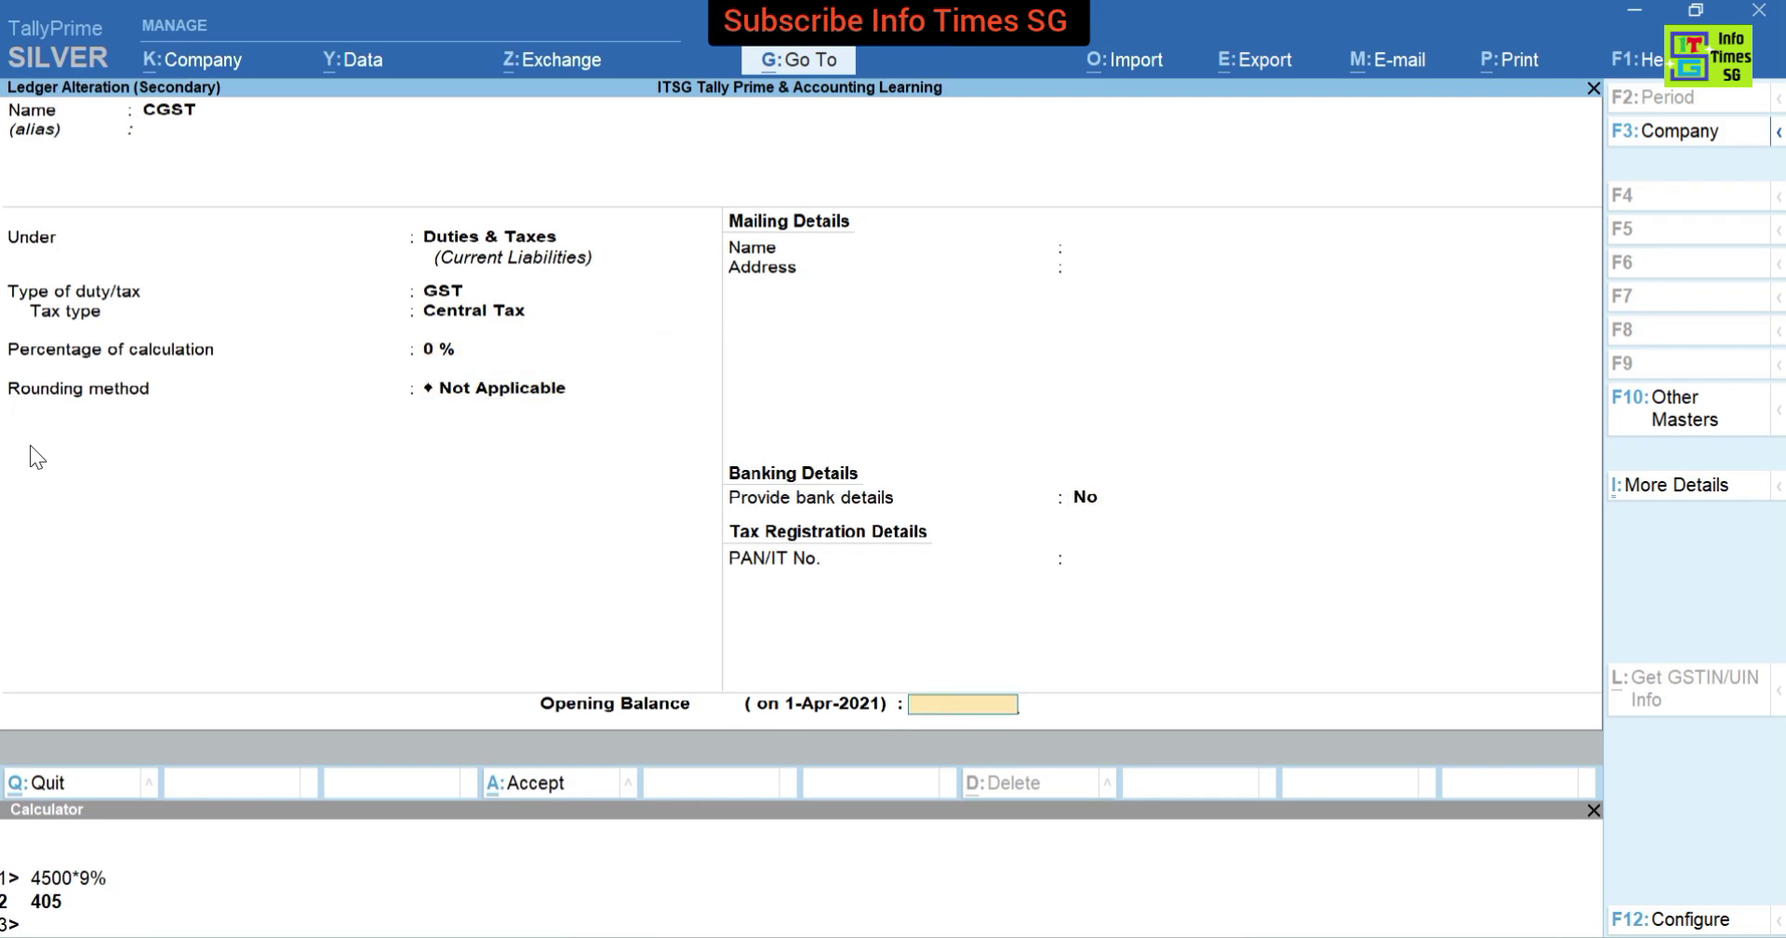
pyautogui.press('Return')
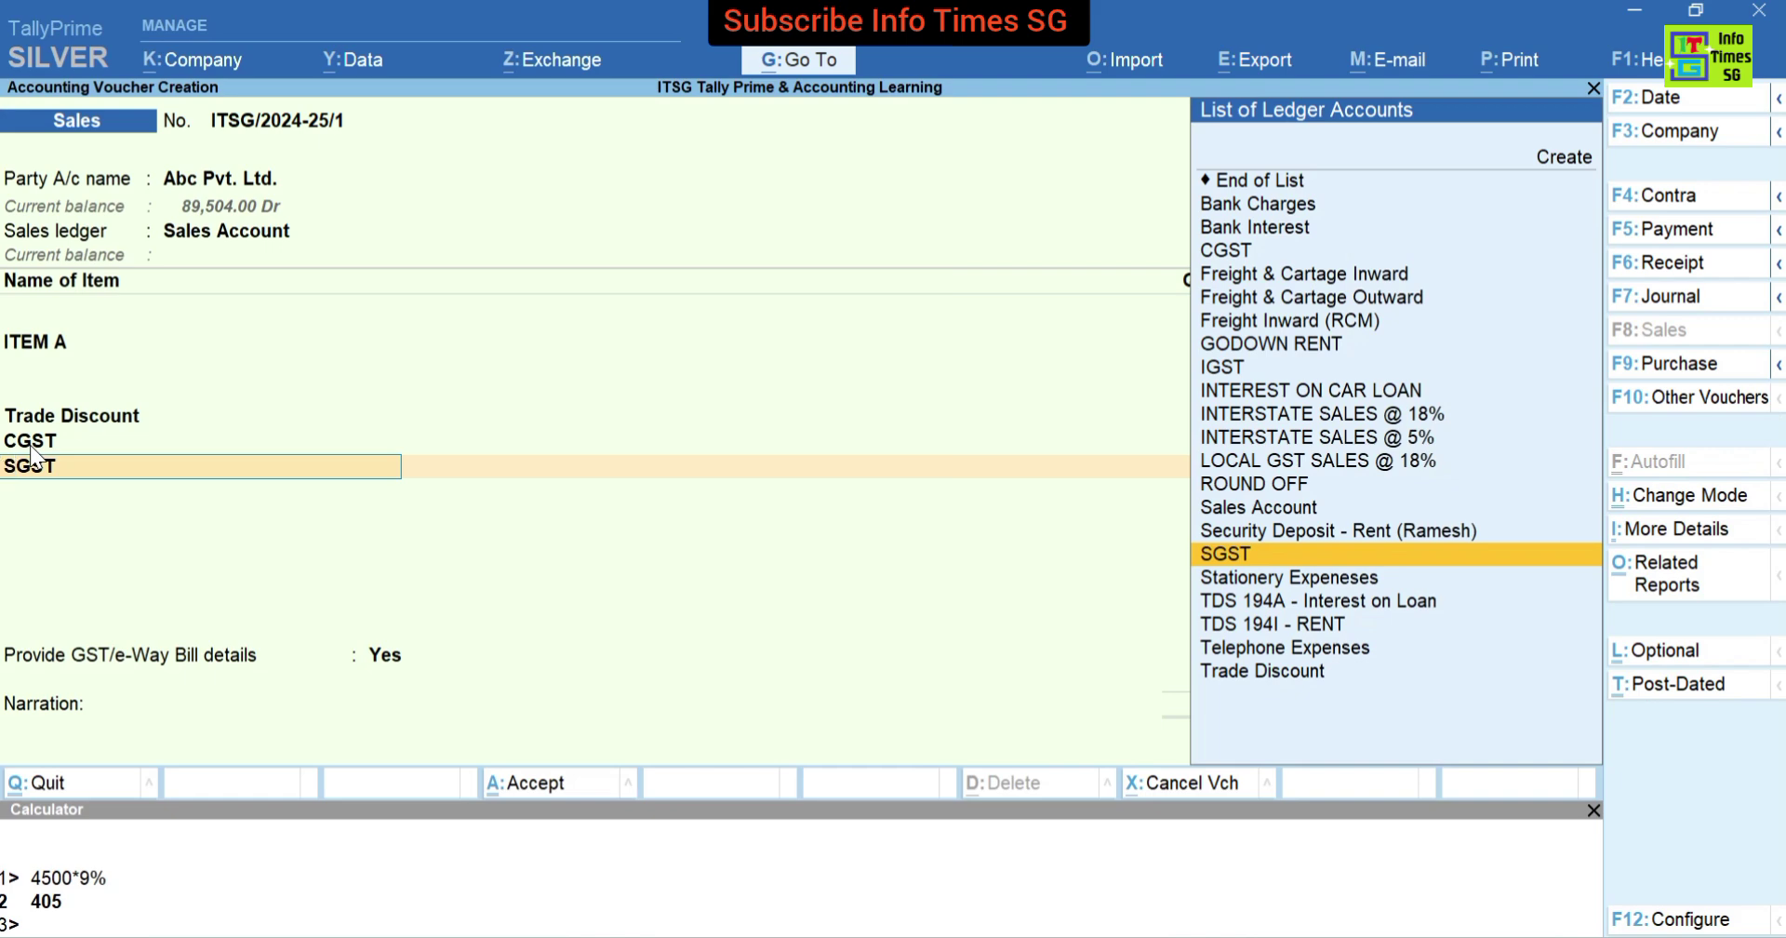
# Review the SGST ledger's group, duty type, tax type and calculation percentage, and quit back to the voucher's next ledger line.
pyautogui.hotkey('ctrl', 'Return')
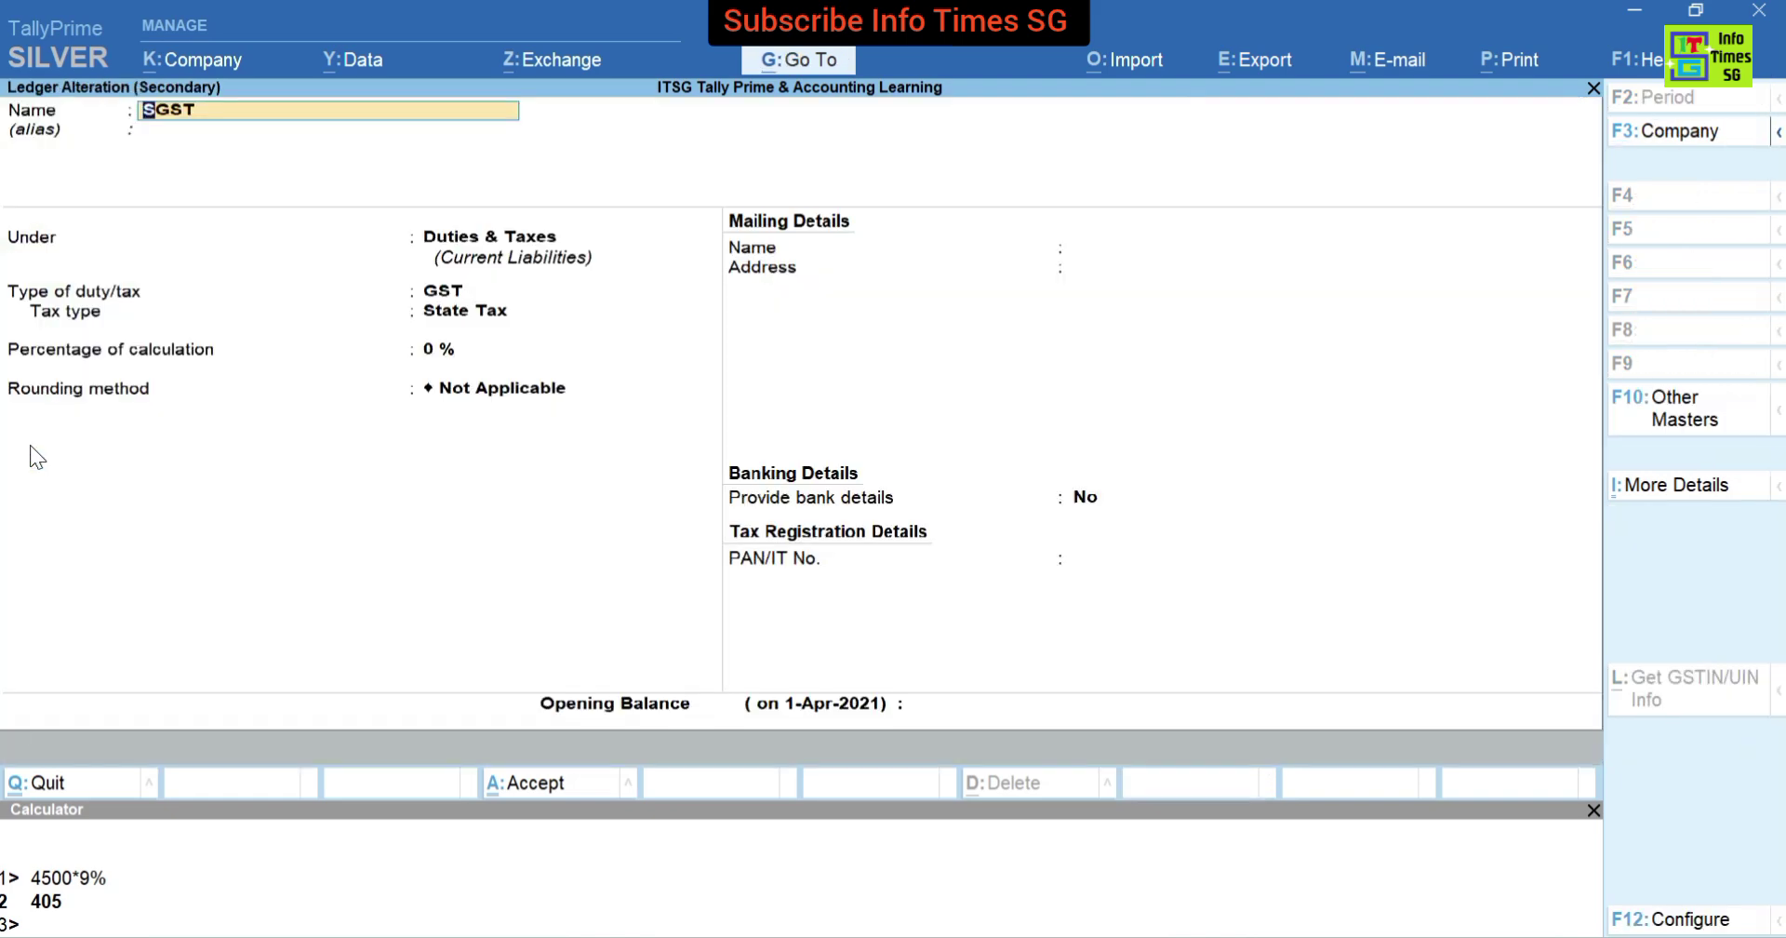
pyautogui.press('Return')
pyautogui.press('Return')
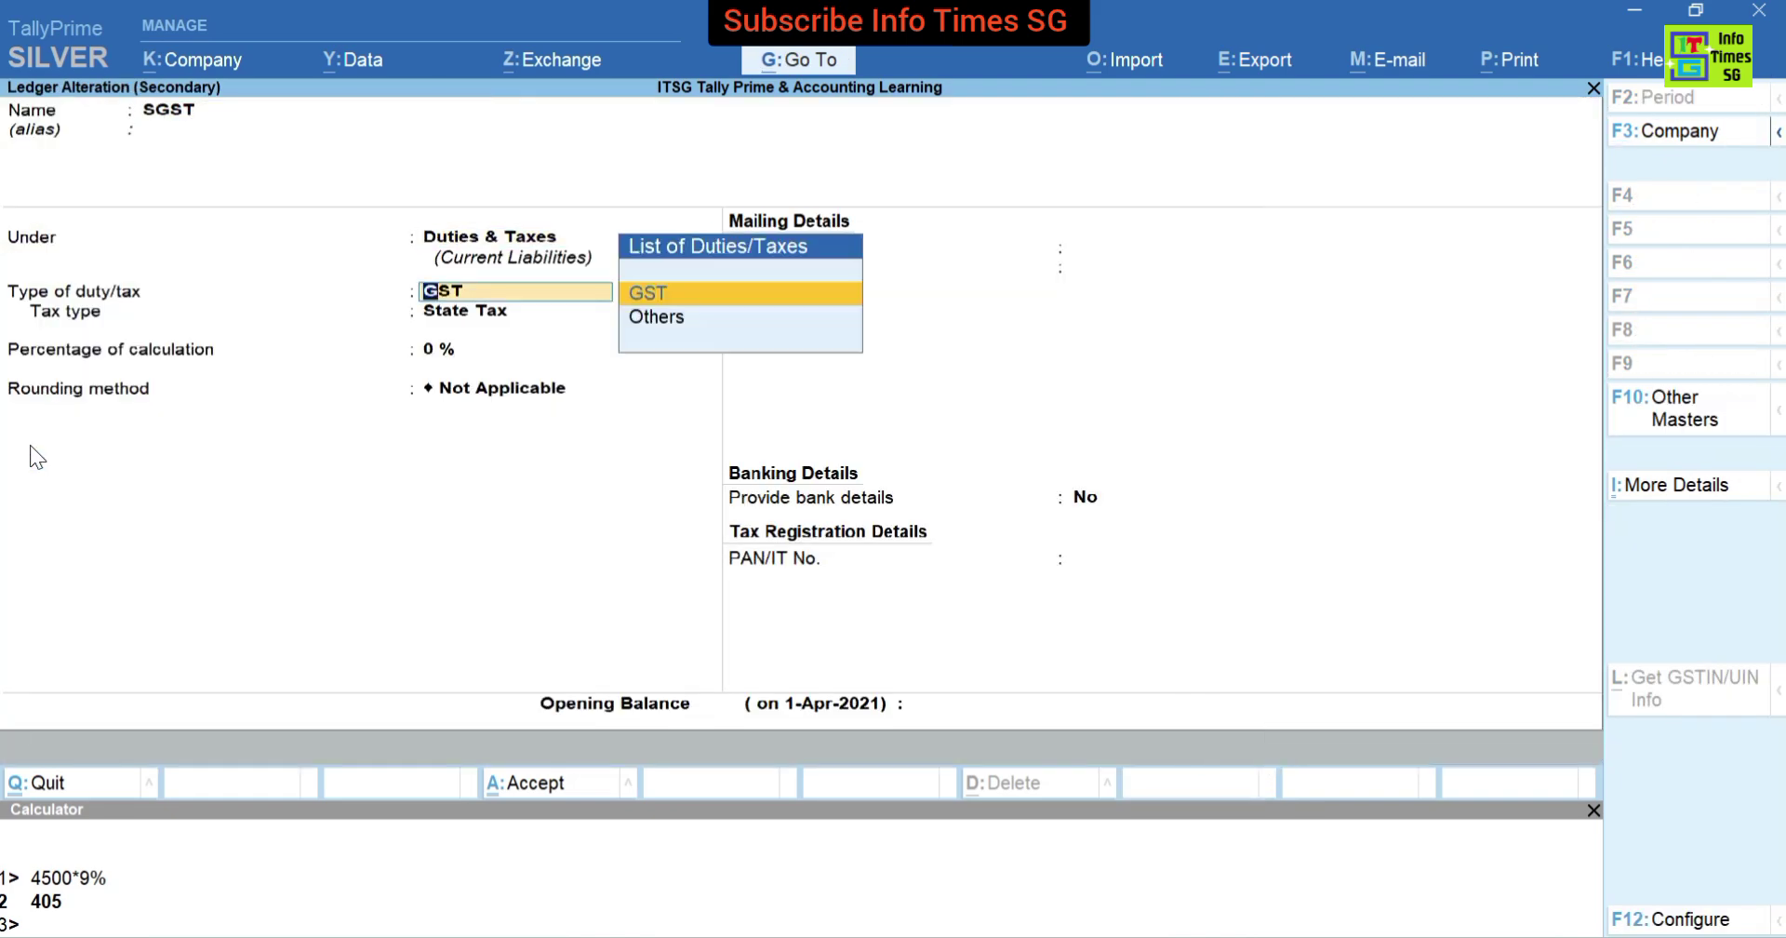
pyautogui.press('Return')
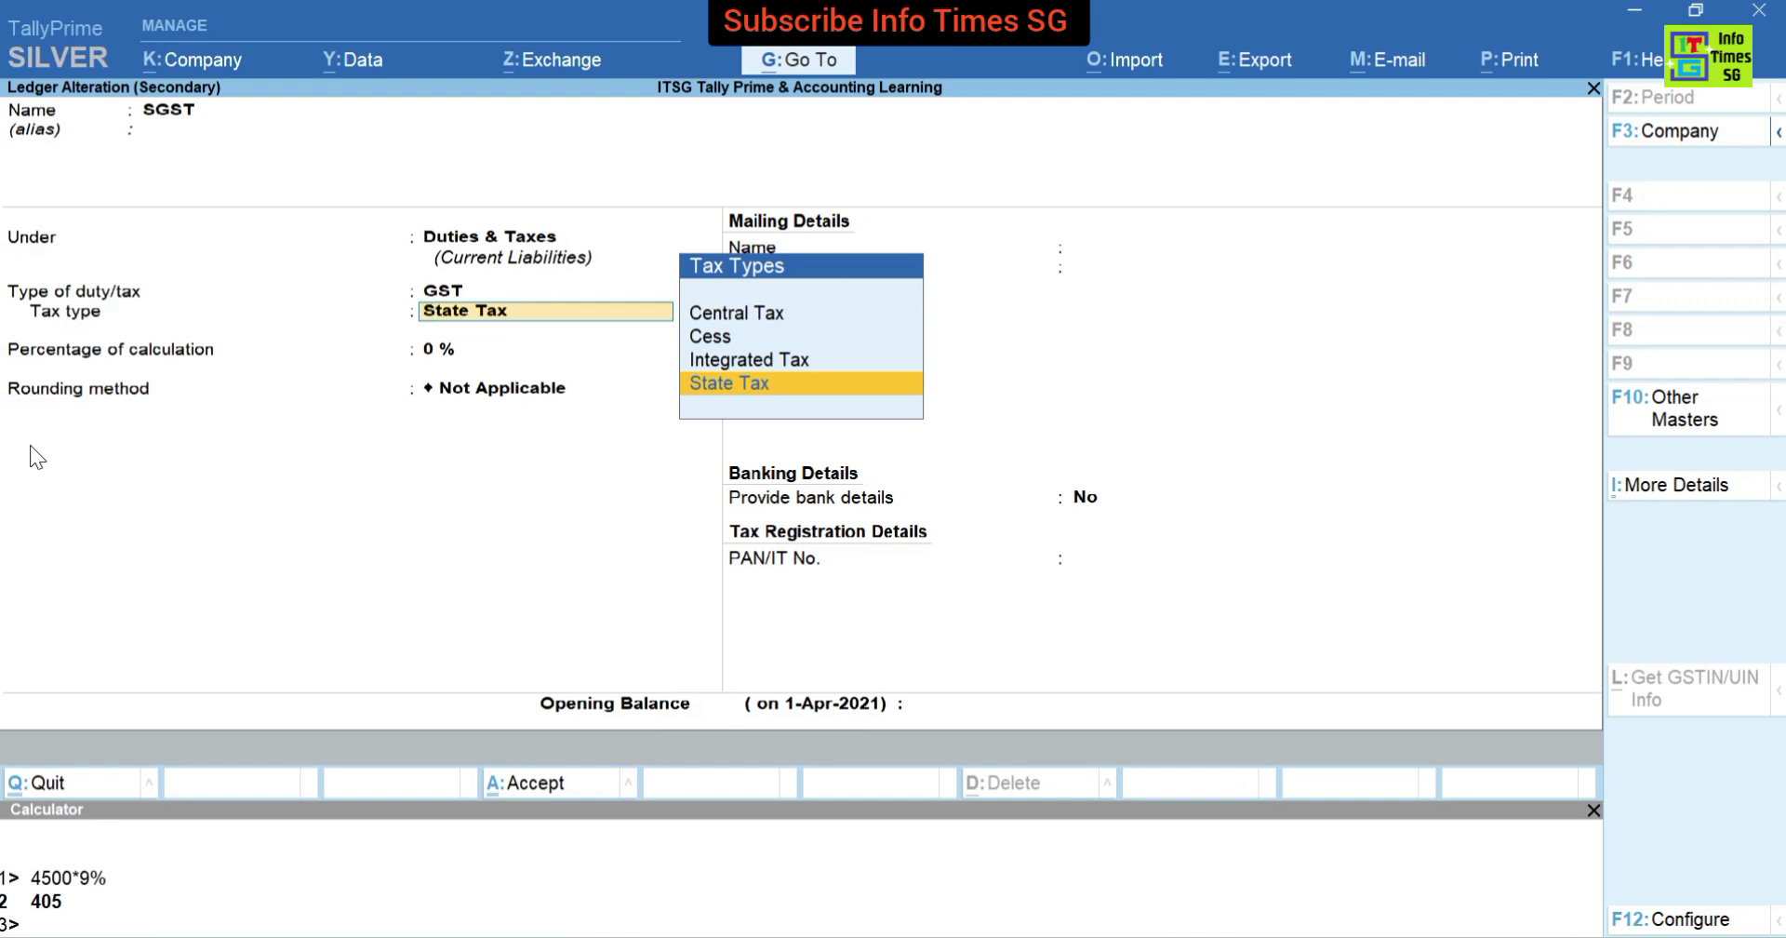
pyautogui.press('Return')
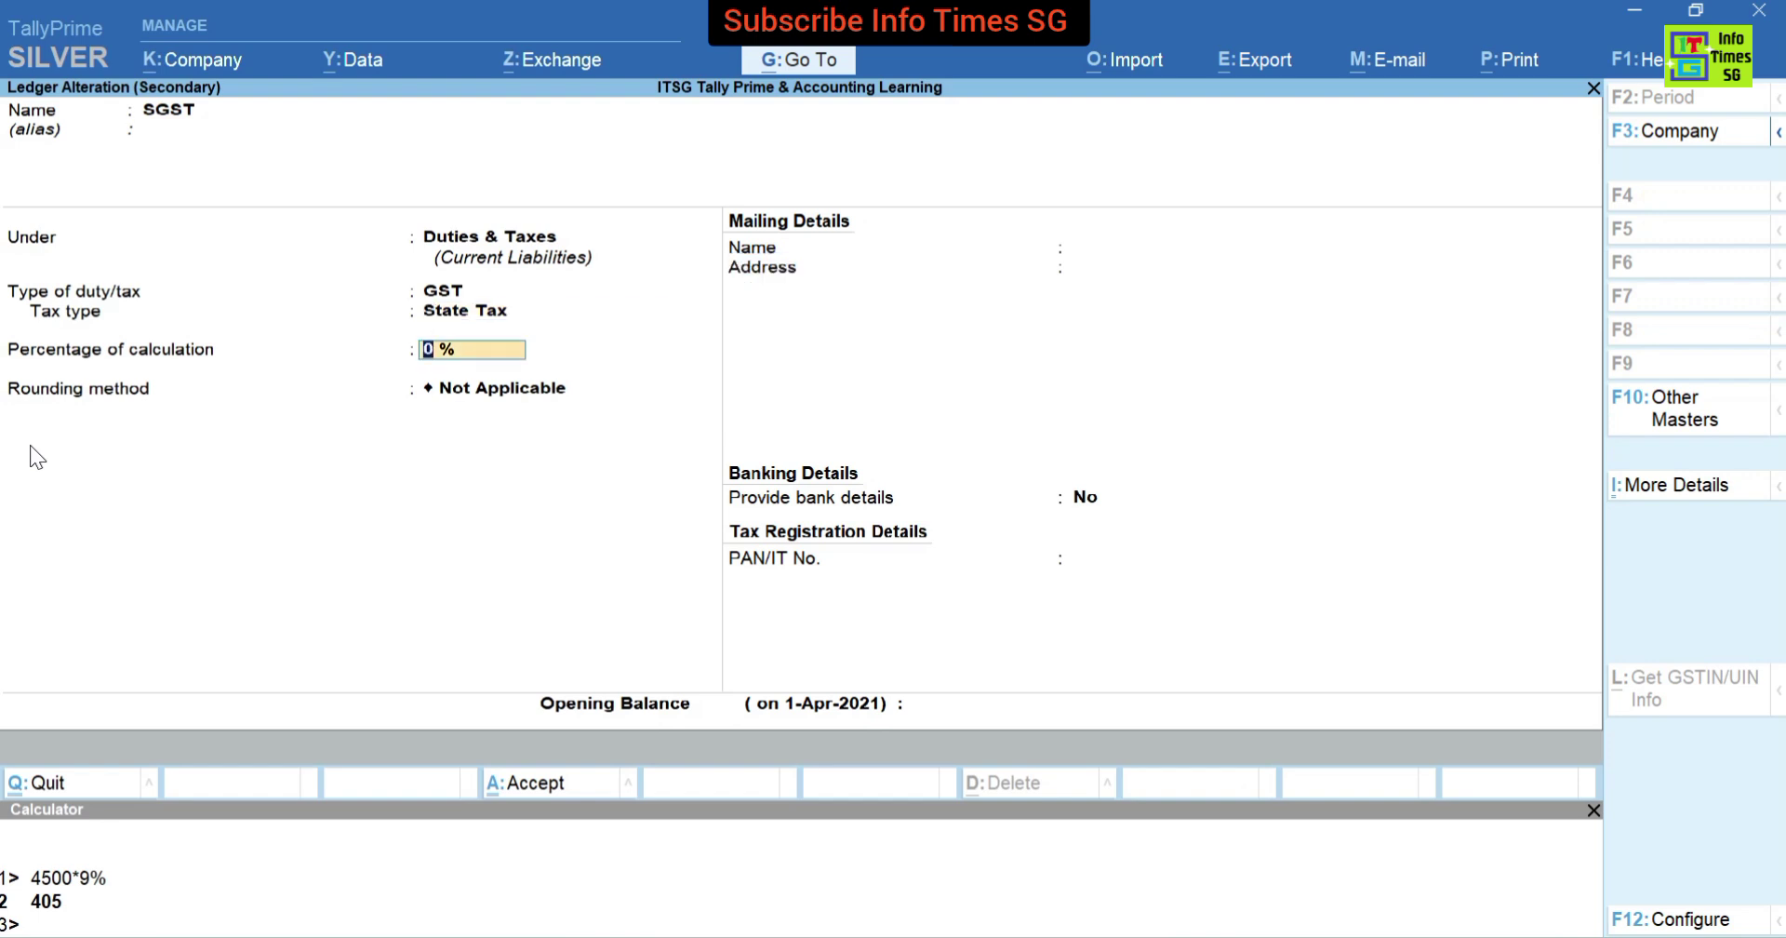
pyautogui.press('Return')
pyautogui.press('BackSpace')
pyautogui.press('Escape')
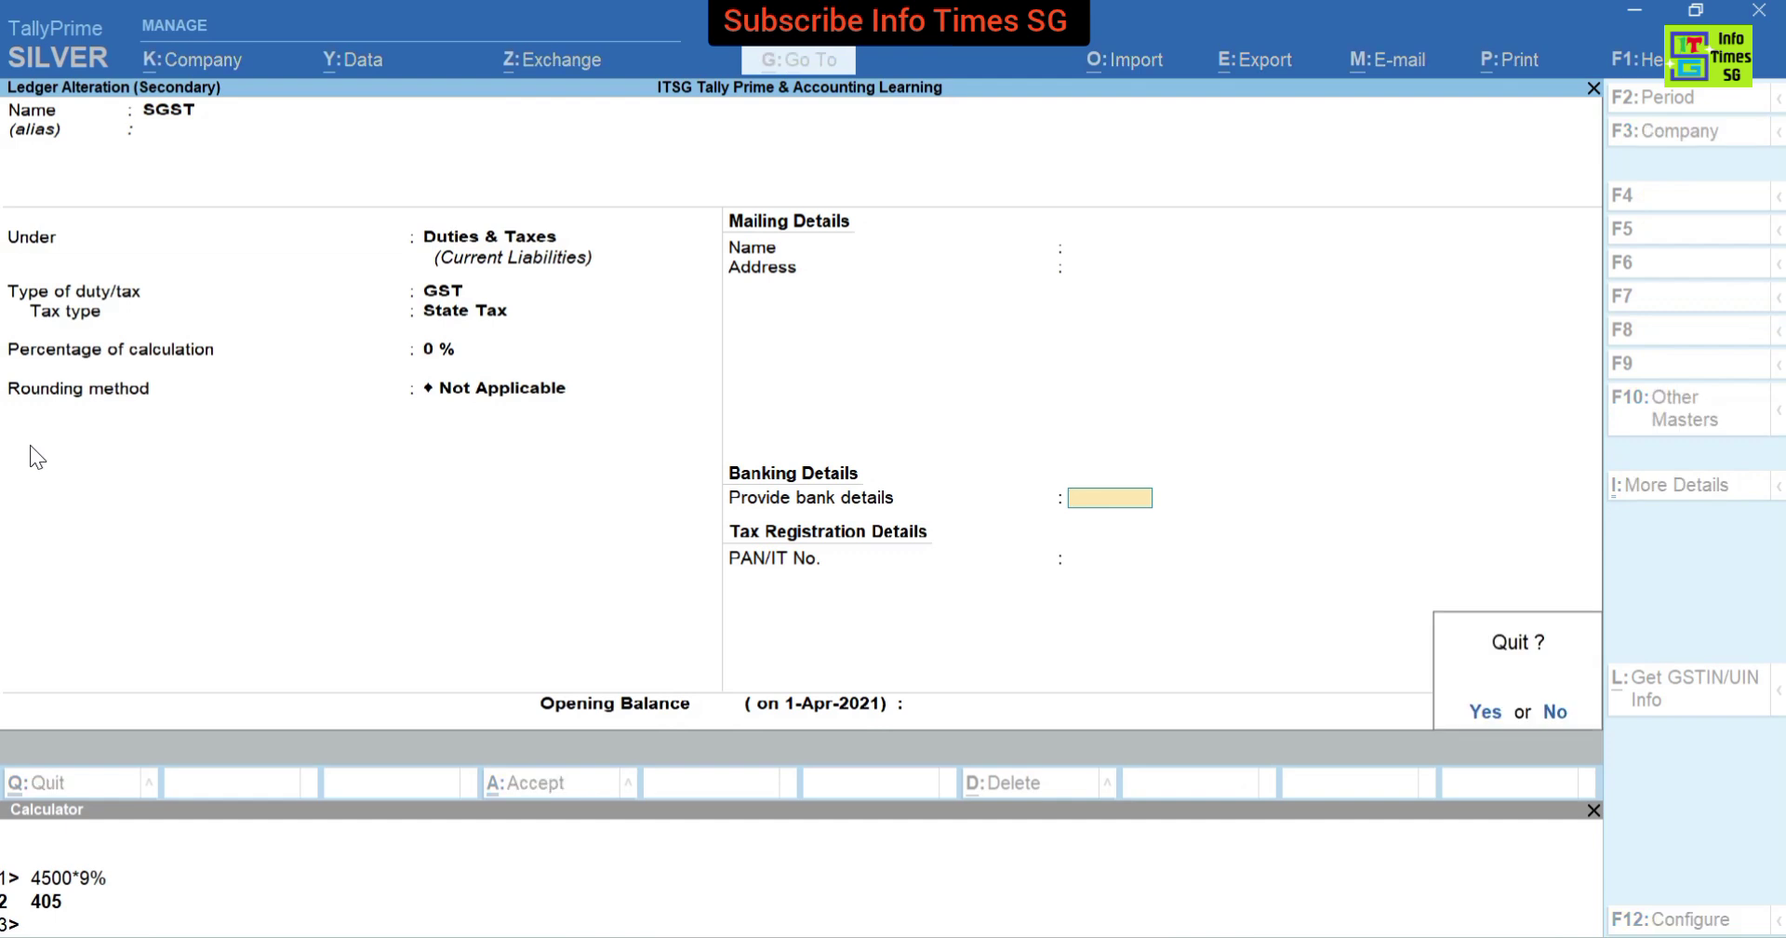
pyautogui.press('y')
pyautogui.press('Return')
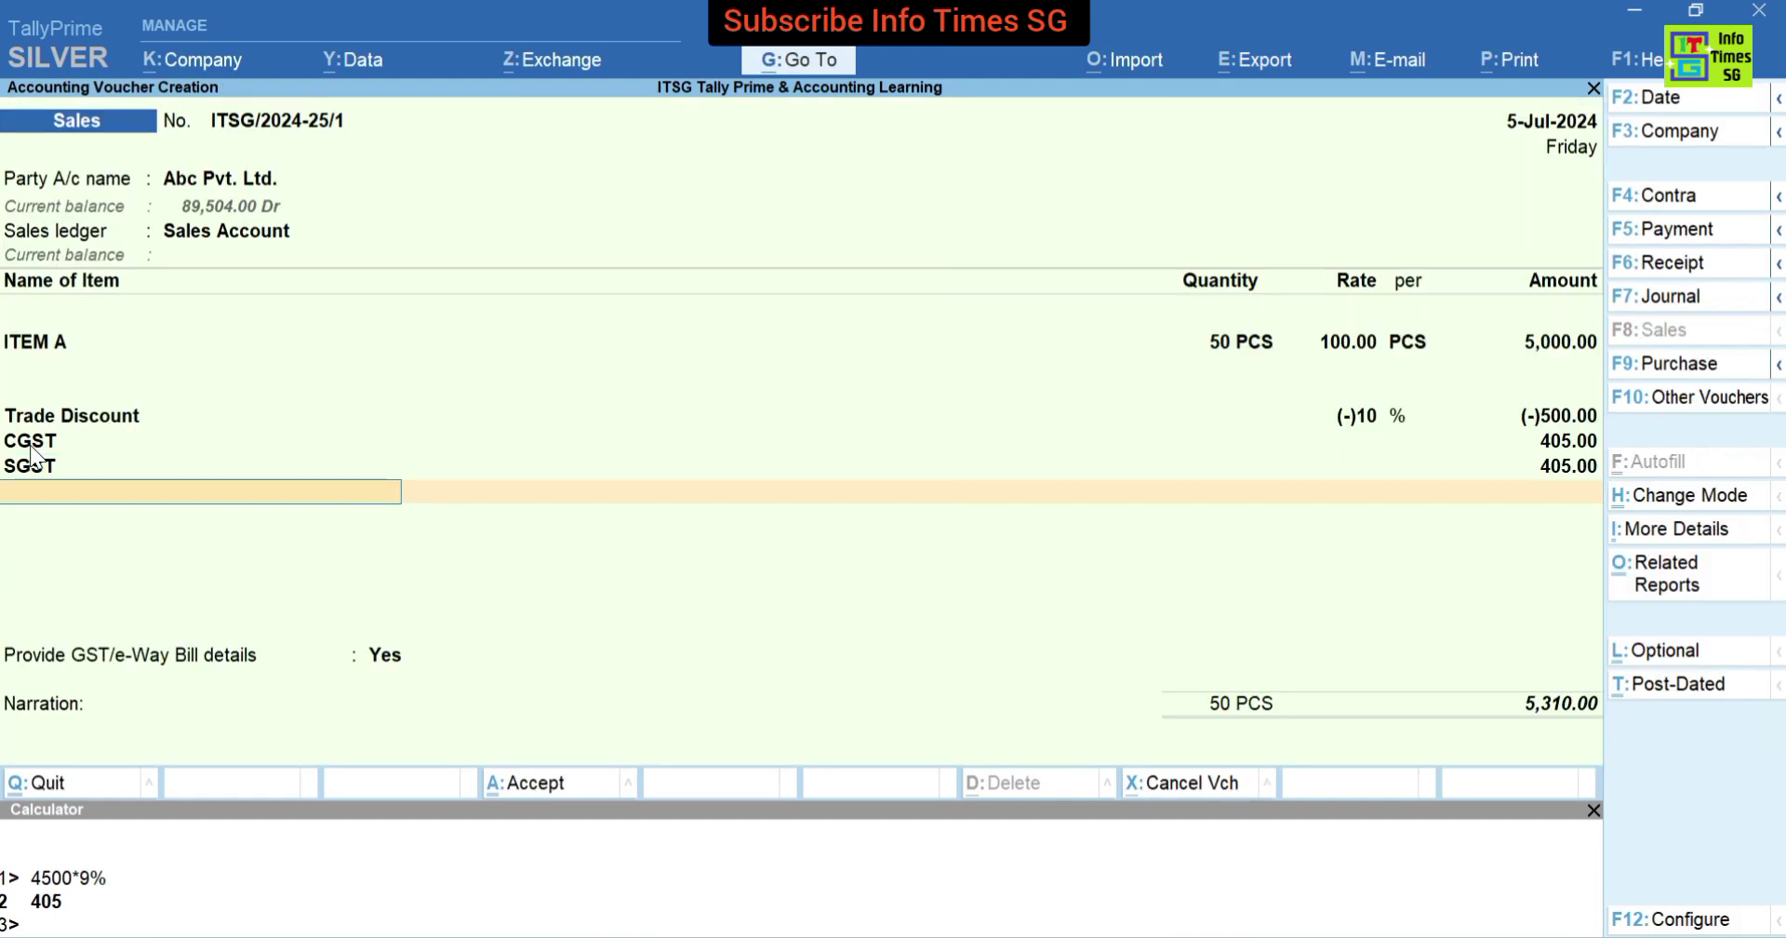
# End the ledger list, set Provide GST/e-Way Bill details to No, and save the voucher without a narration.
pyautogui.press('Return')
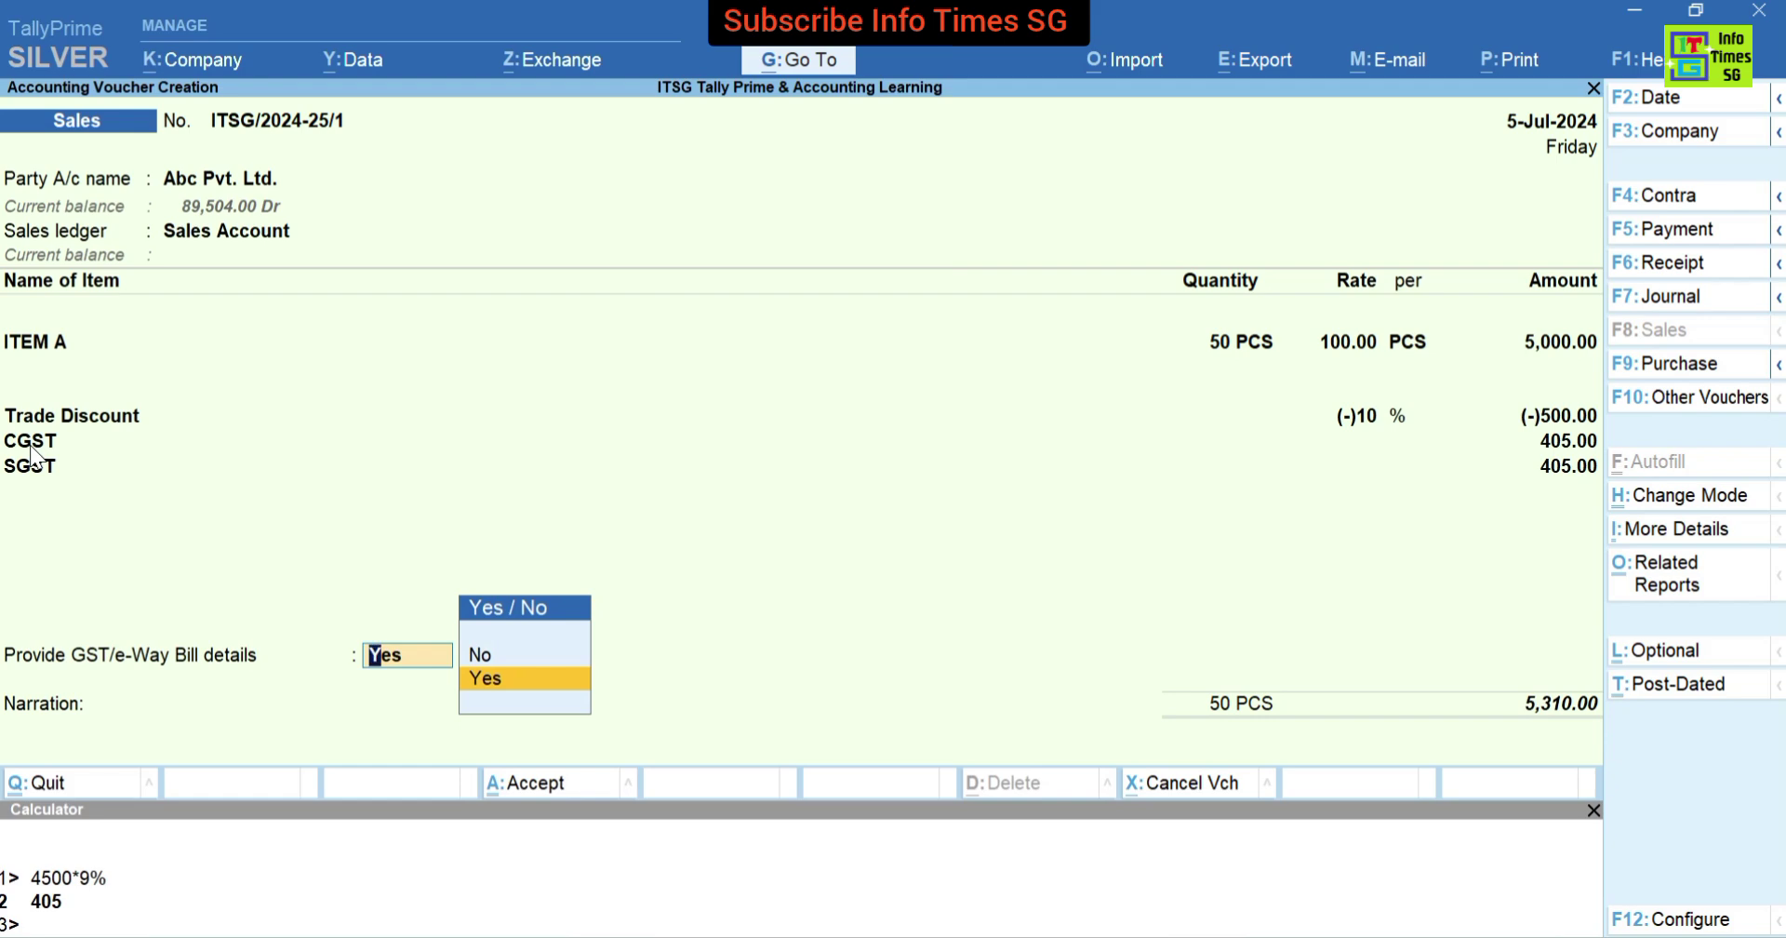
pyautogui.press('Up')
pyautogui.press('Return')
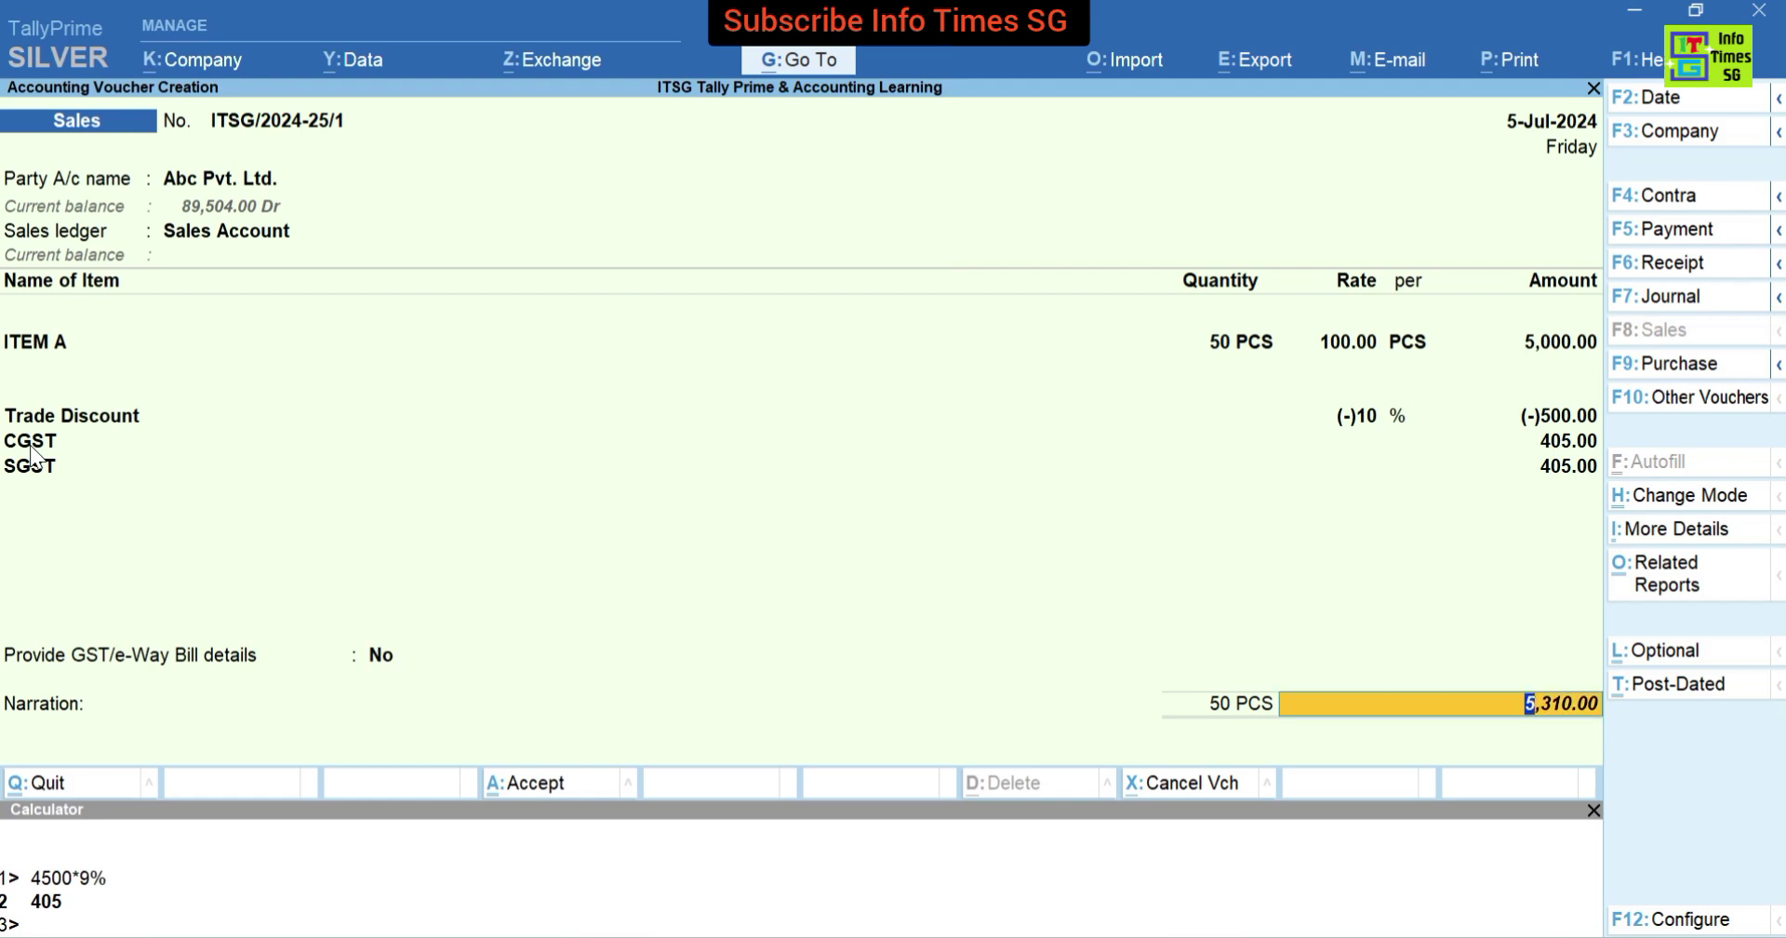
pyautogui.press('Return')
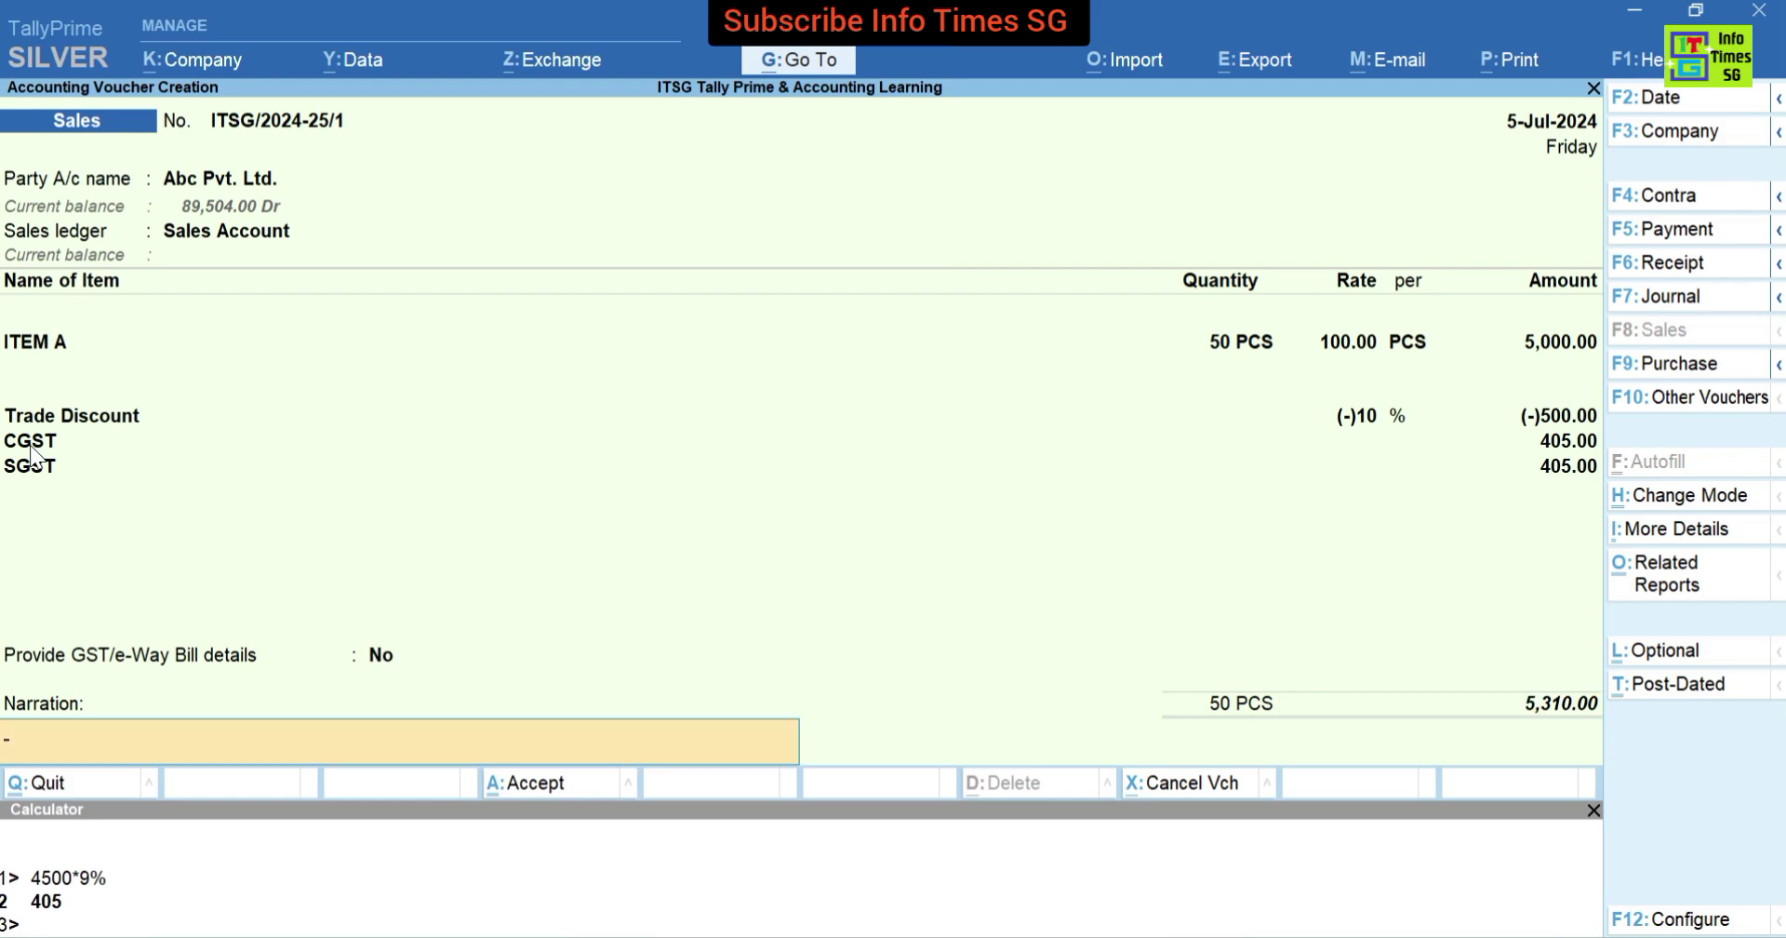
pyautogui.press('Return')
# Reopen the saved 5-Jul-2024 sales voucher for alteration and open its export configuration.
pyautogui.press('pageup')
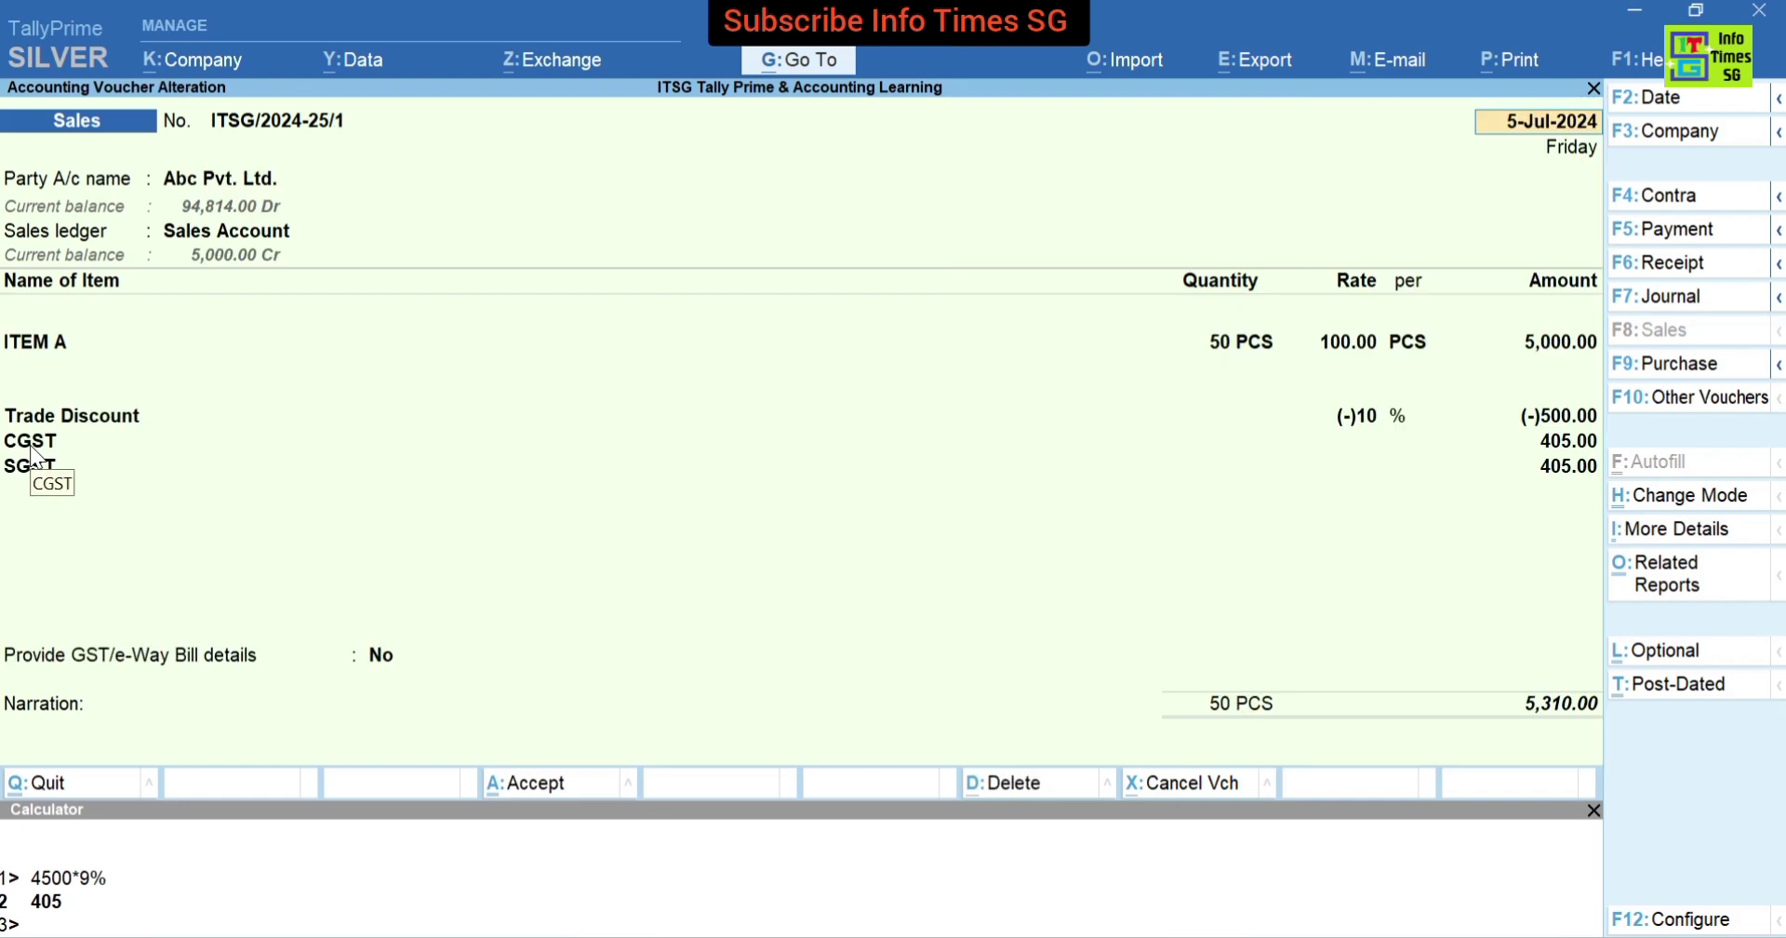
pyautogui.press('Return')
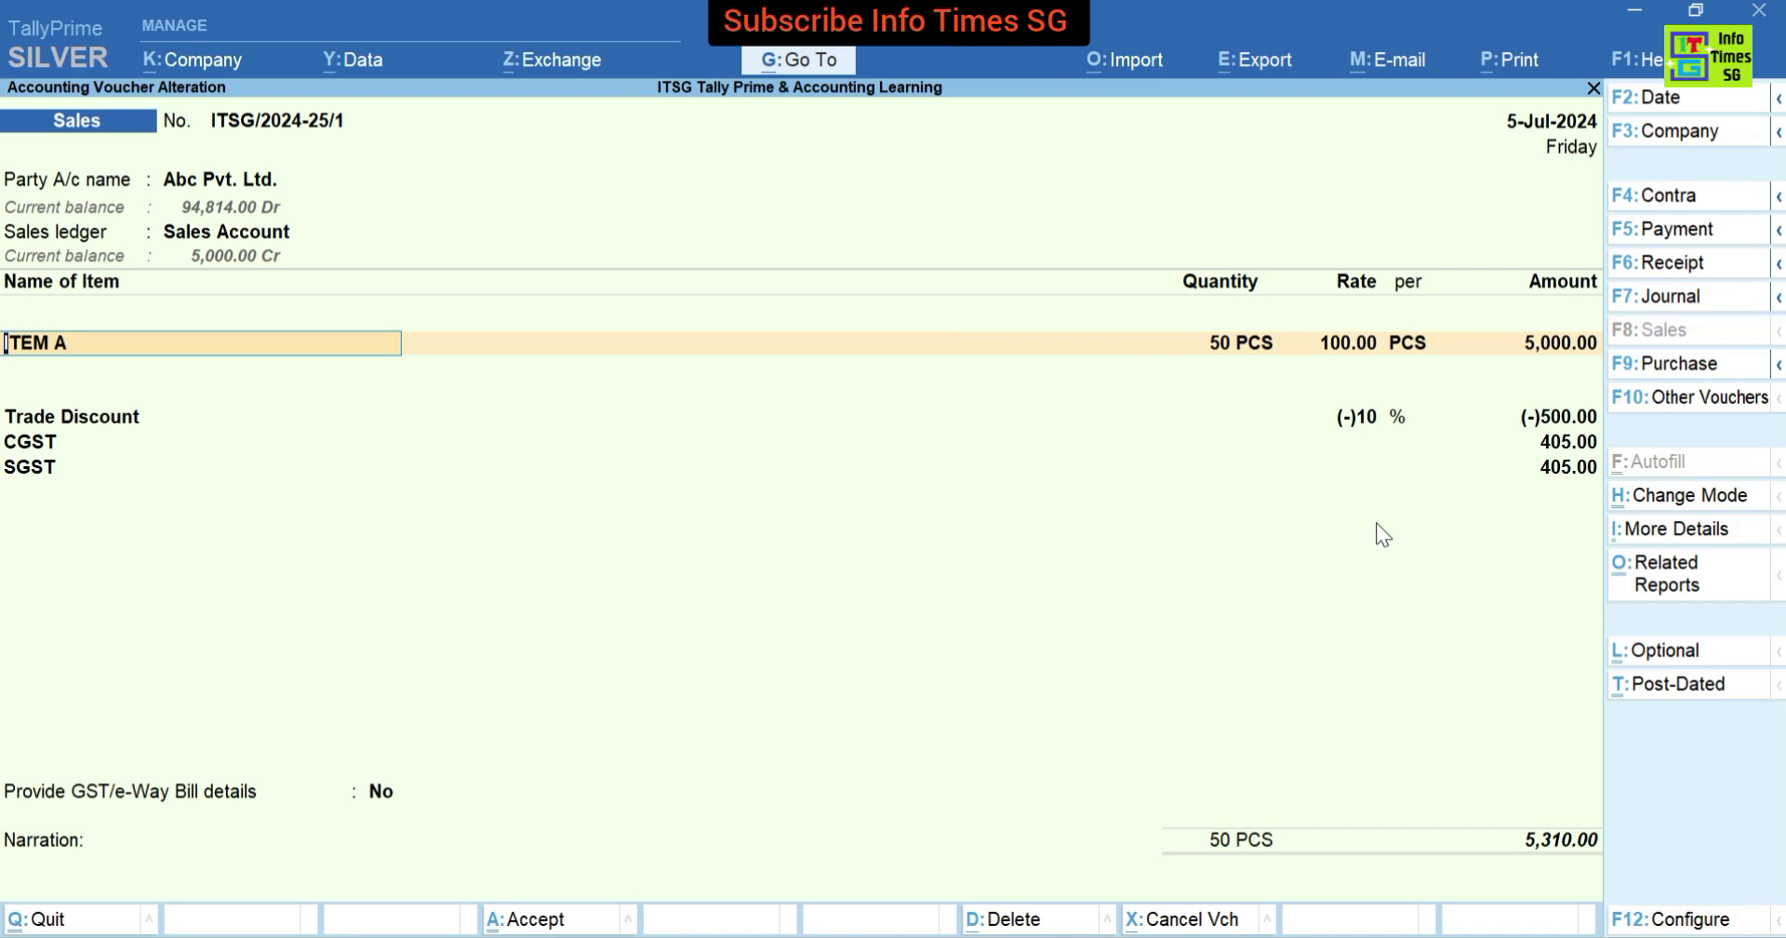
pyautogui.press('ctrl')
pyautogui.hotkey('ctrl', 'e')
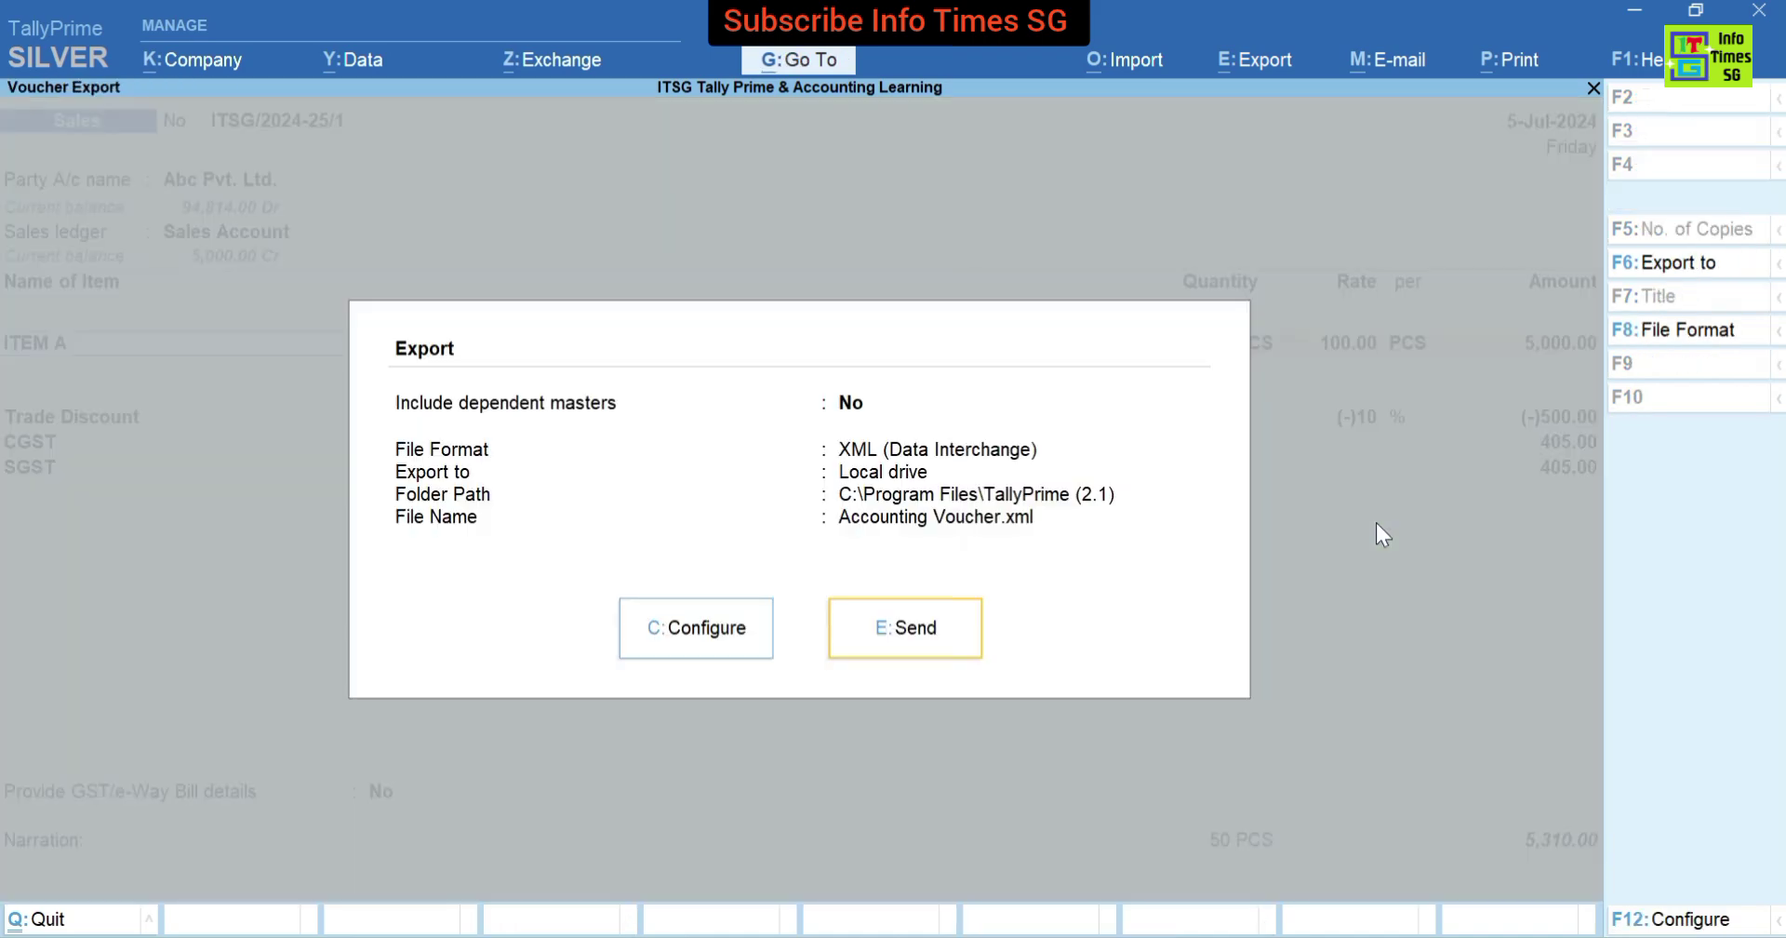
pyautogui.press('c')
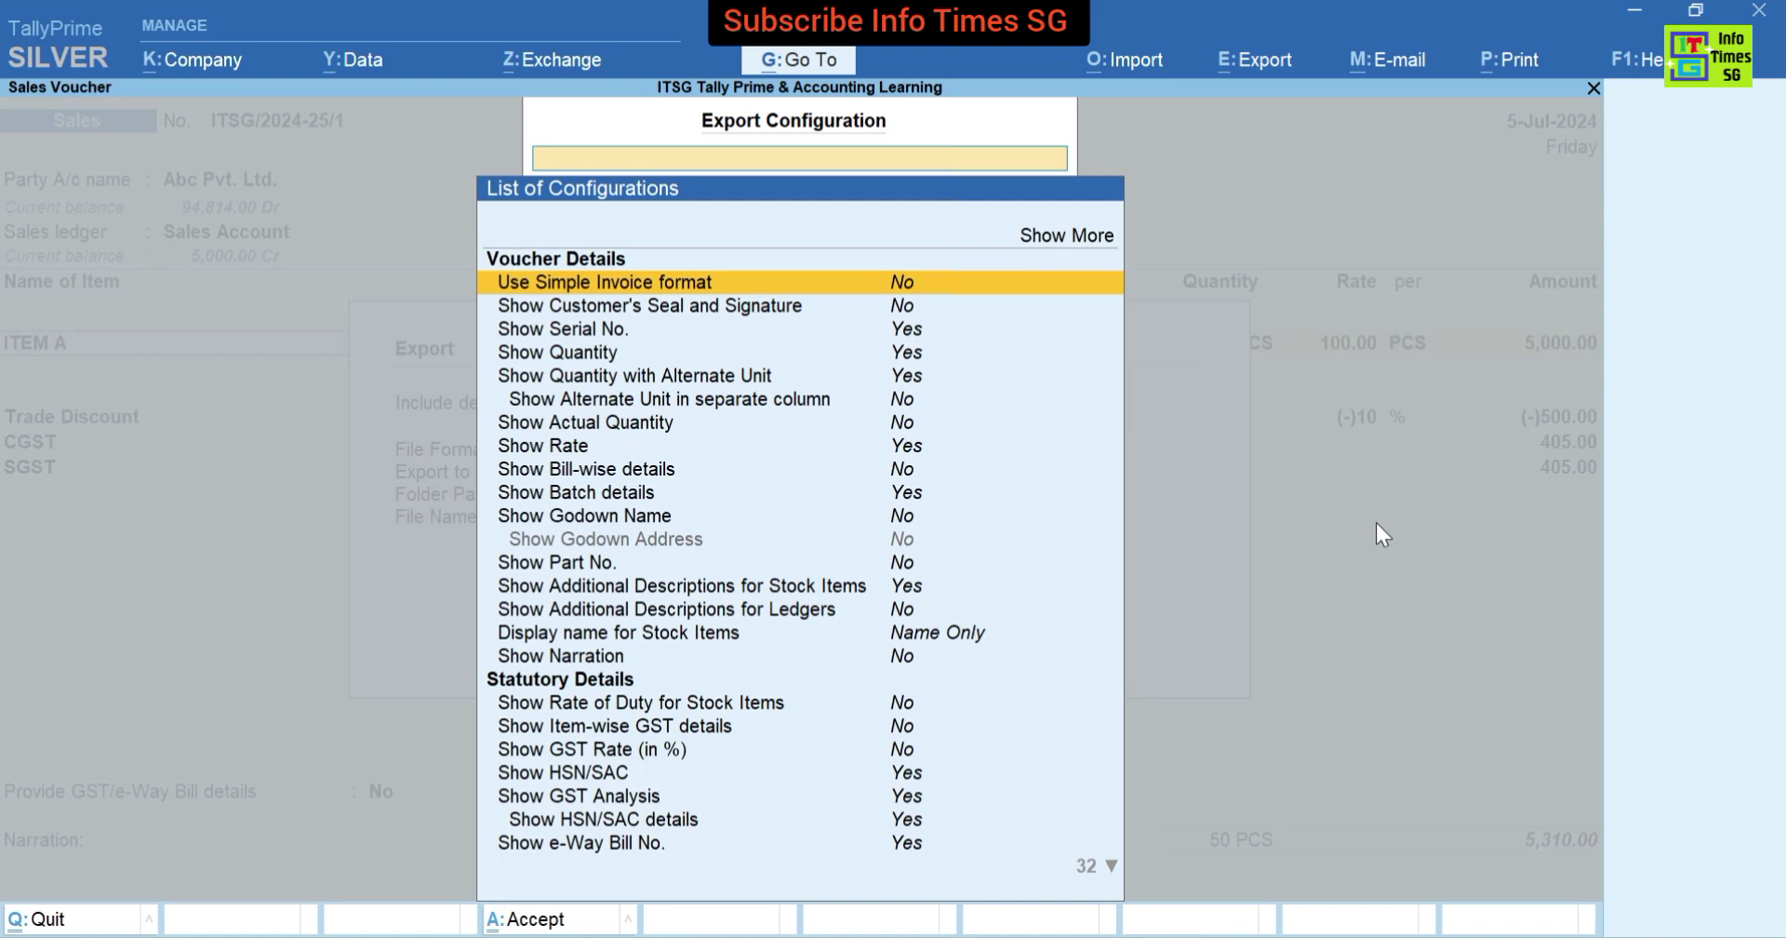
# Set the voucher's export file format to PDF (Read-only document), keep Digital Signature as Not Applicable, and accept the export configuration.
pyautogui.write('File')
pyautogui.press('Down')
pyautogui.press('Down')
pyautogui.press('Down')
pyautogui.press('Down')
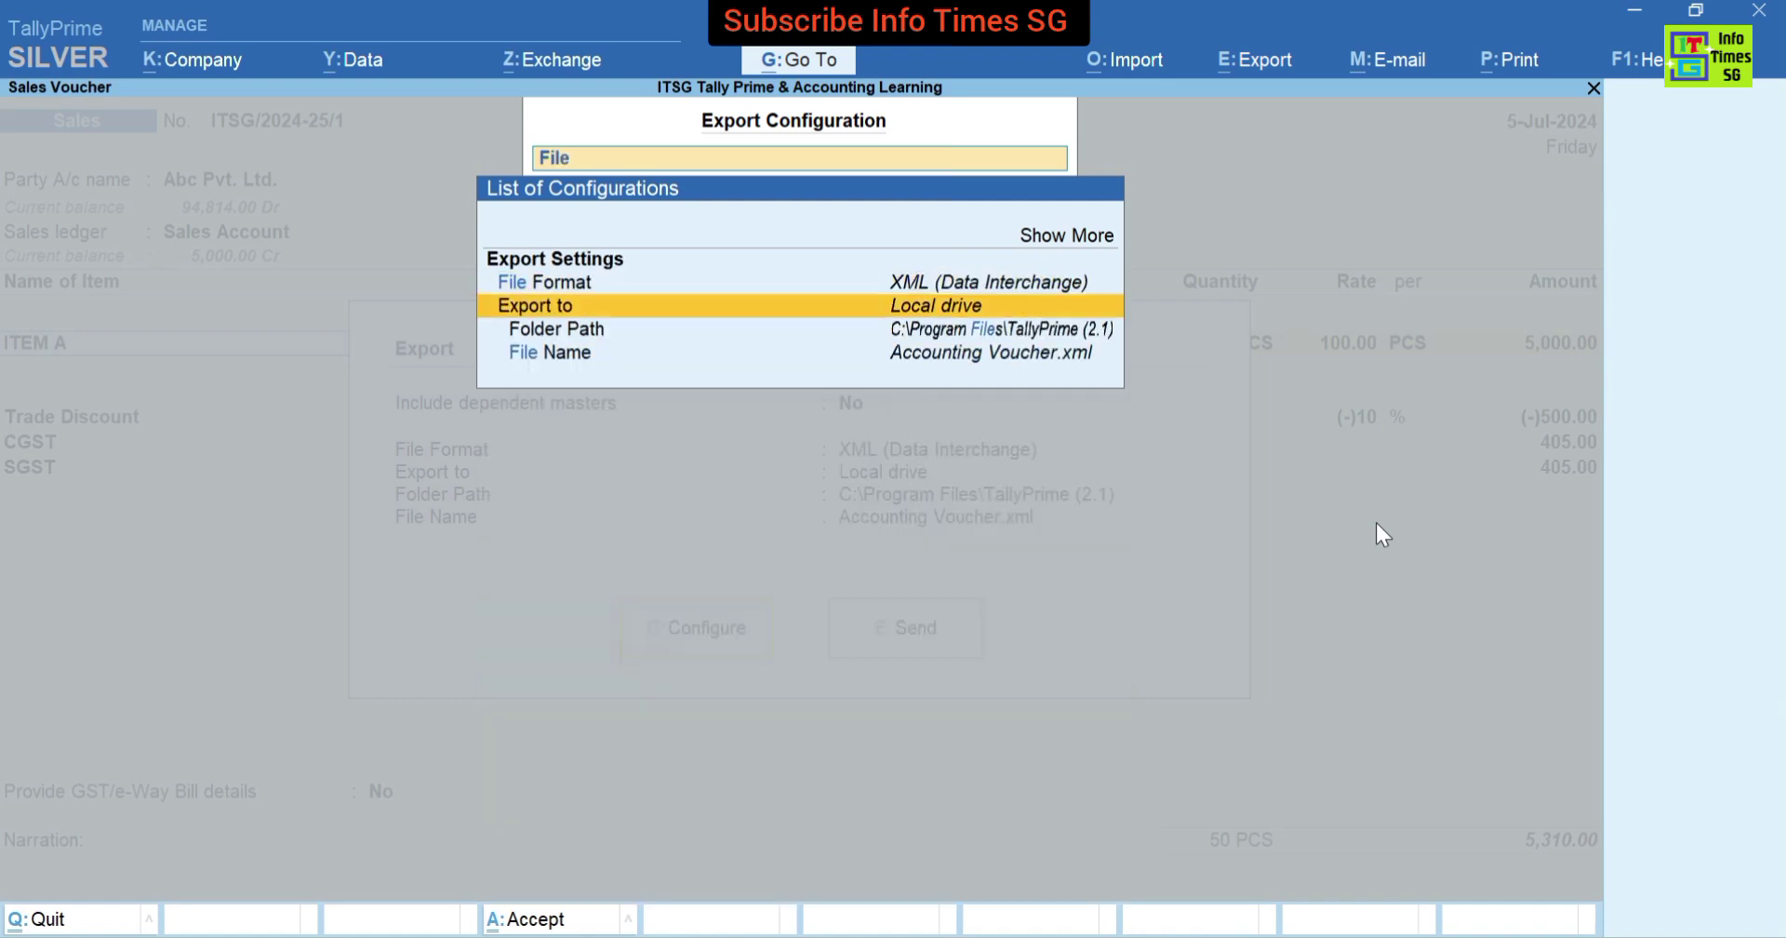
pyautogui.press('Up')
pyautogui.press('Up')
pyautogui.press('Return')
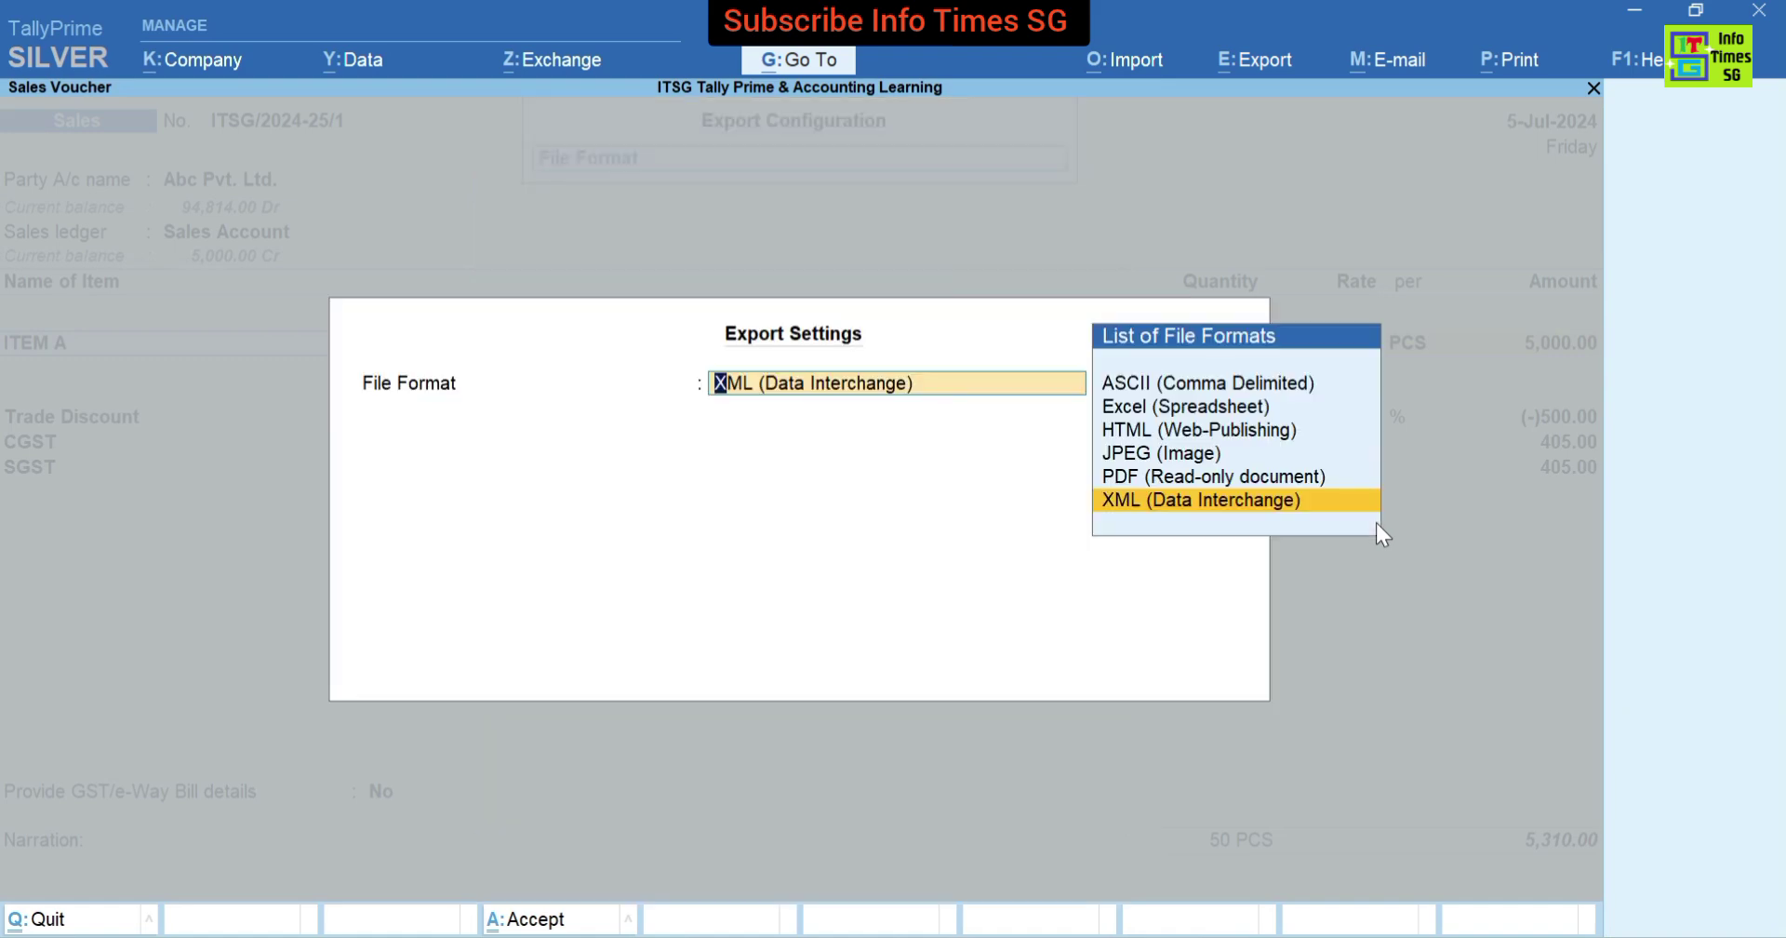
pyautogui.write('Pdf')
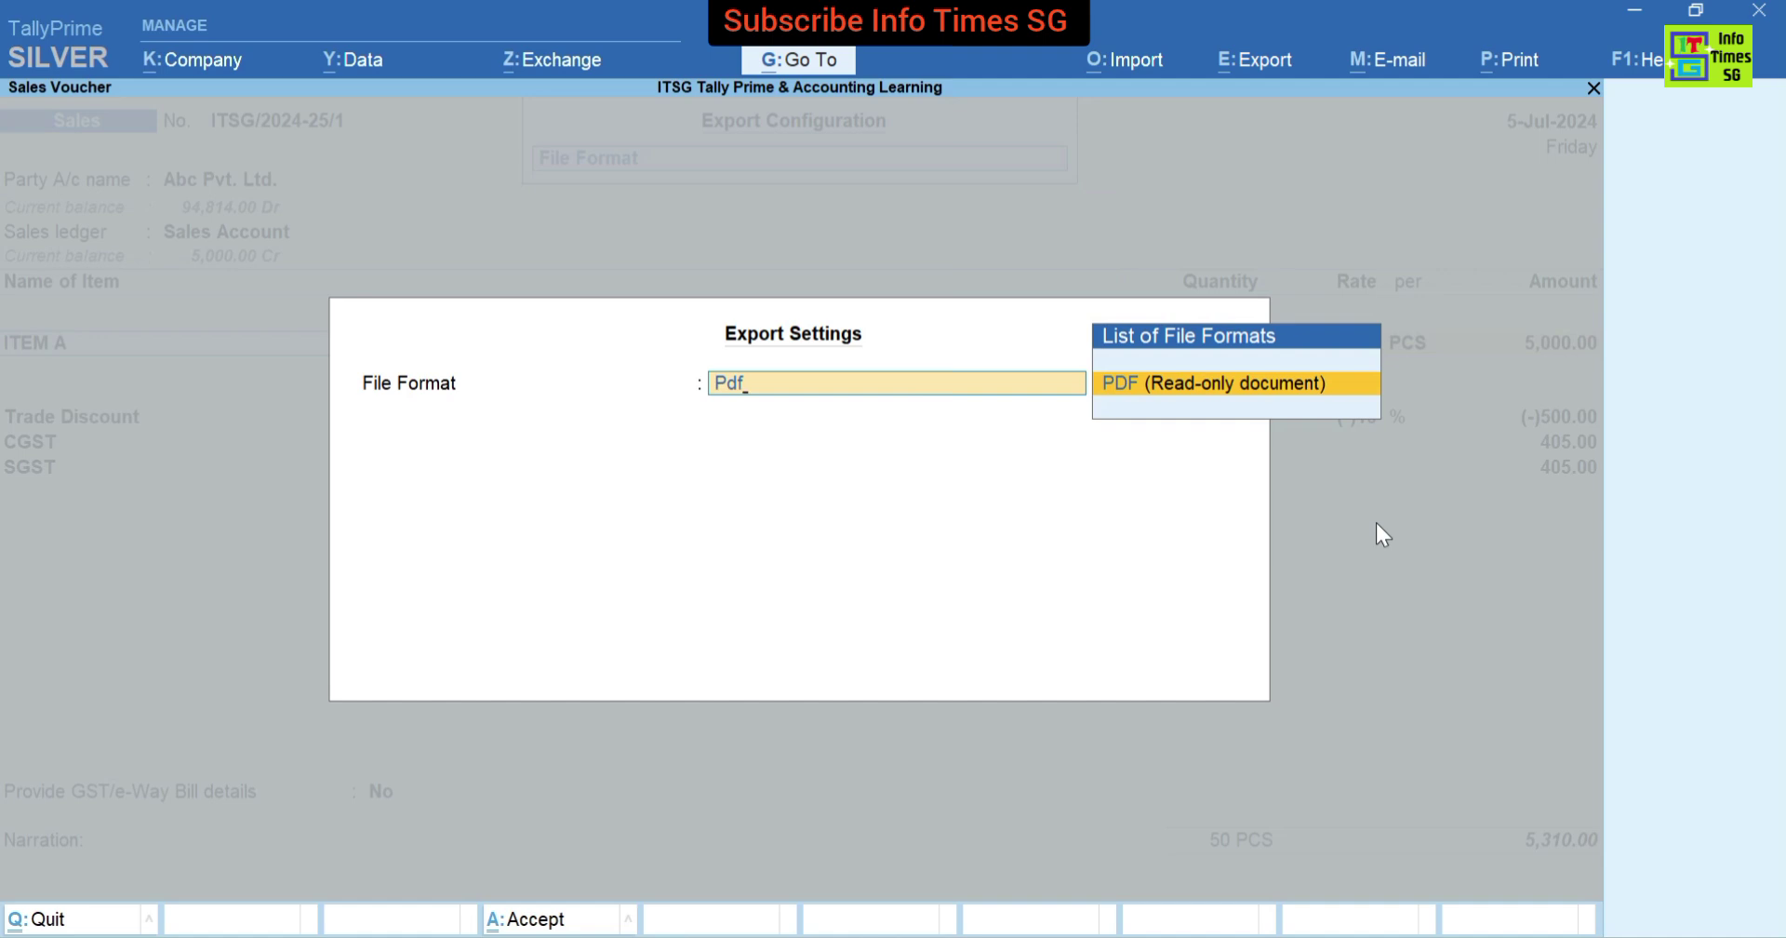
pyautogui.press('Return')
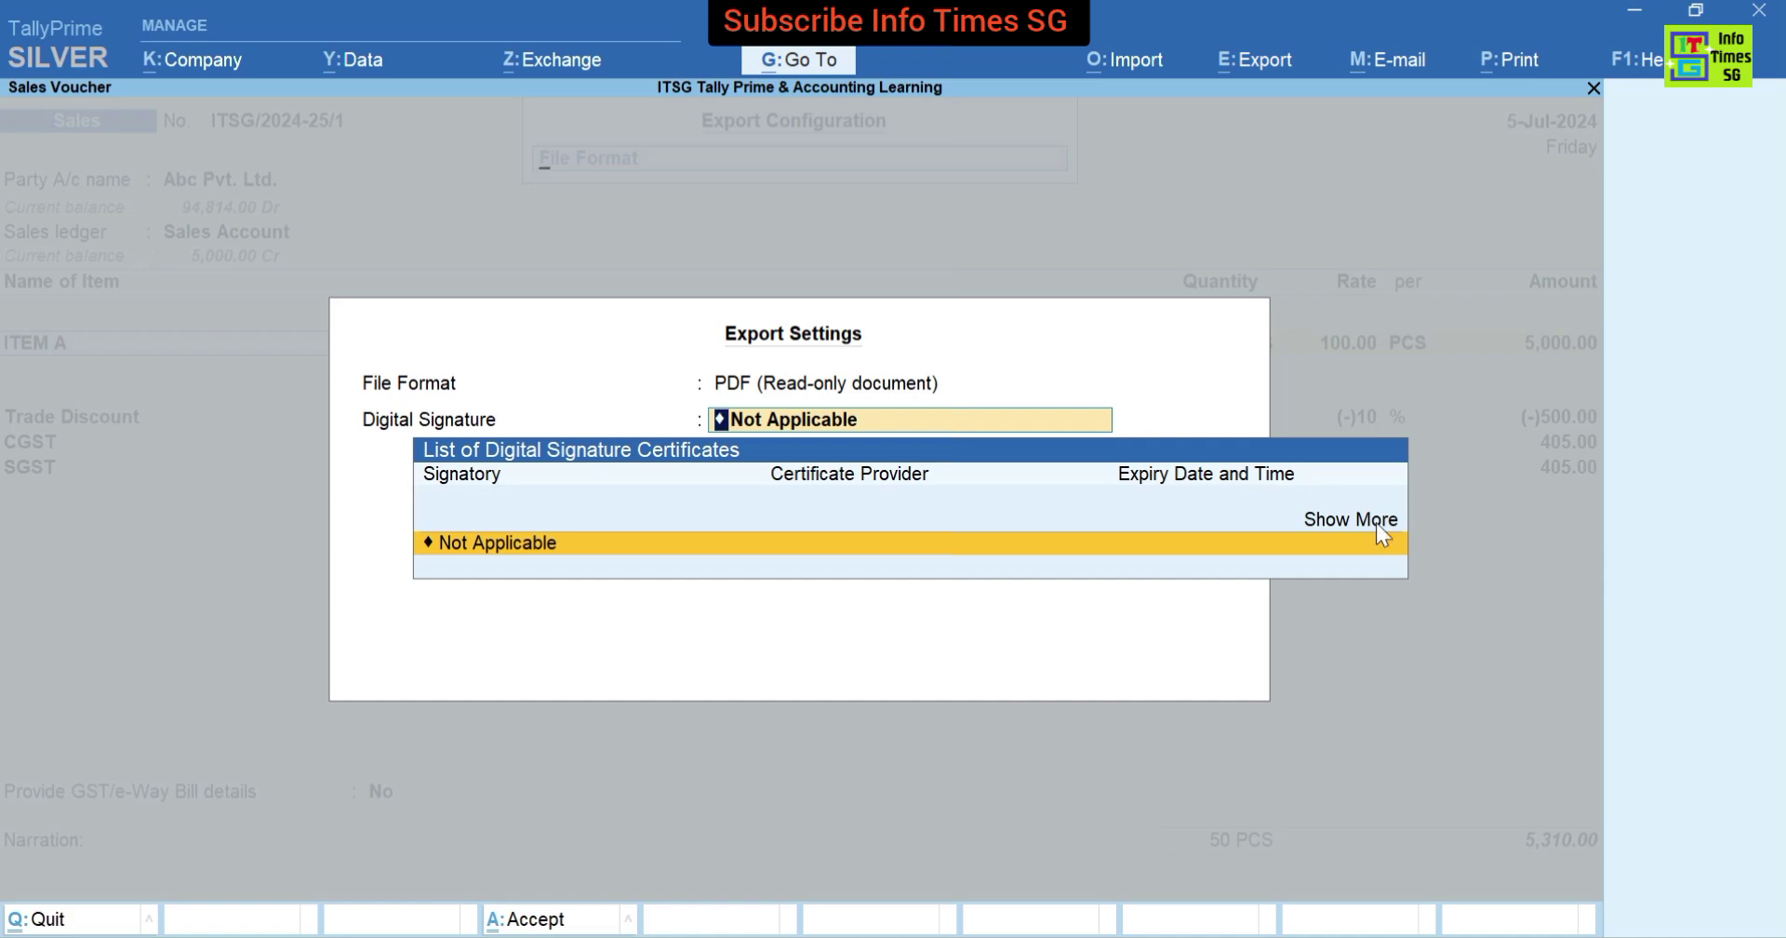
pyautogui.click(1376, 523)
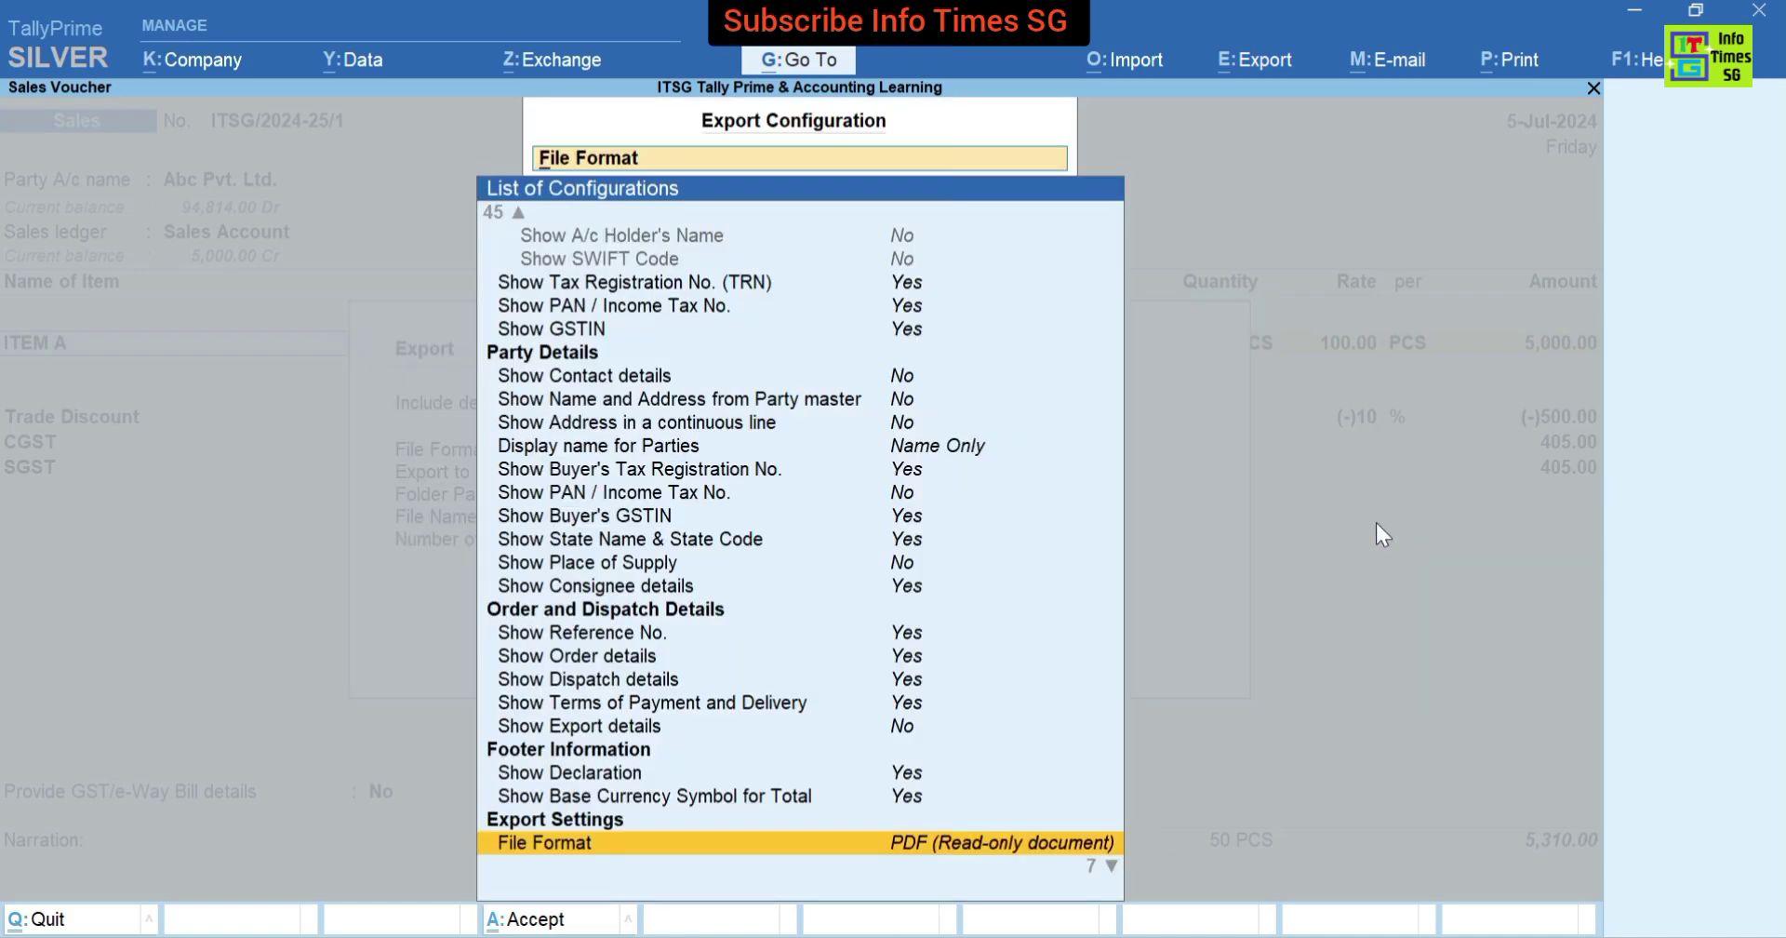
pyautogui.hotkey('ctrl', 'a')
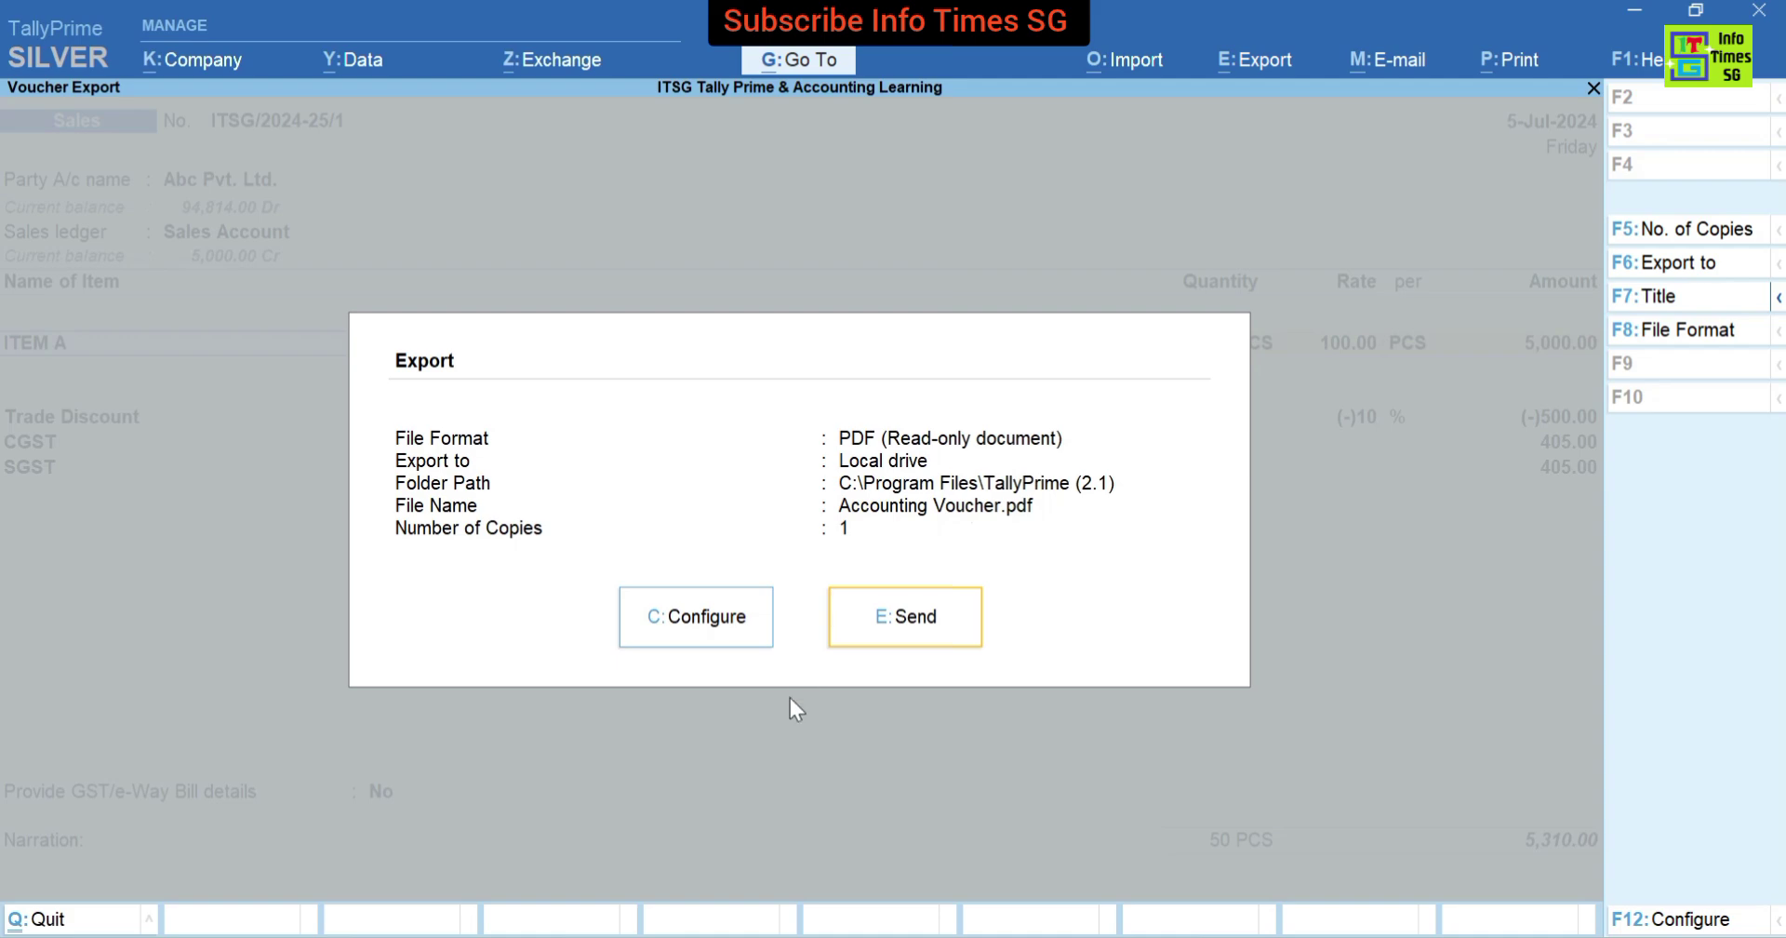
# Try to specify a different folder path for the PDF export, and return to the export settings.
pyautogui.click(737, 637)
pyautogui.write('Fi')
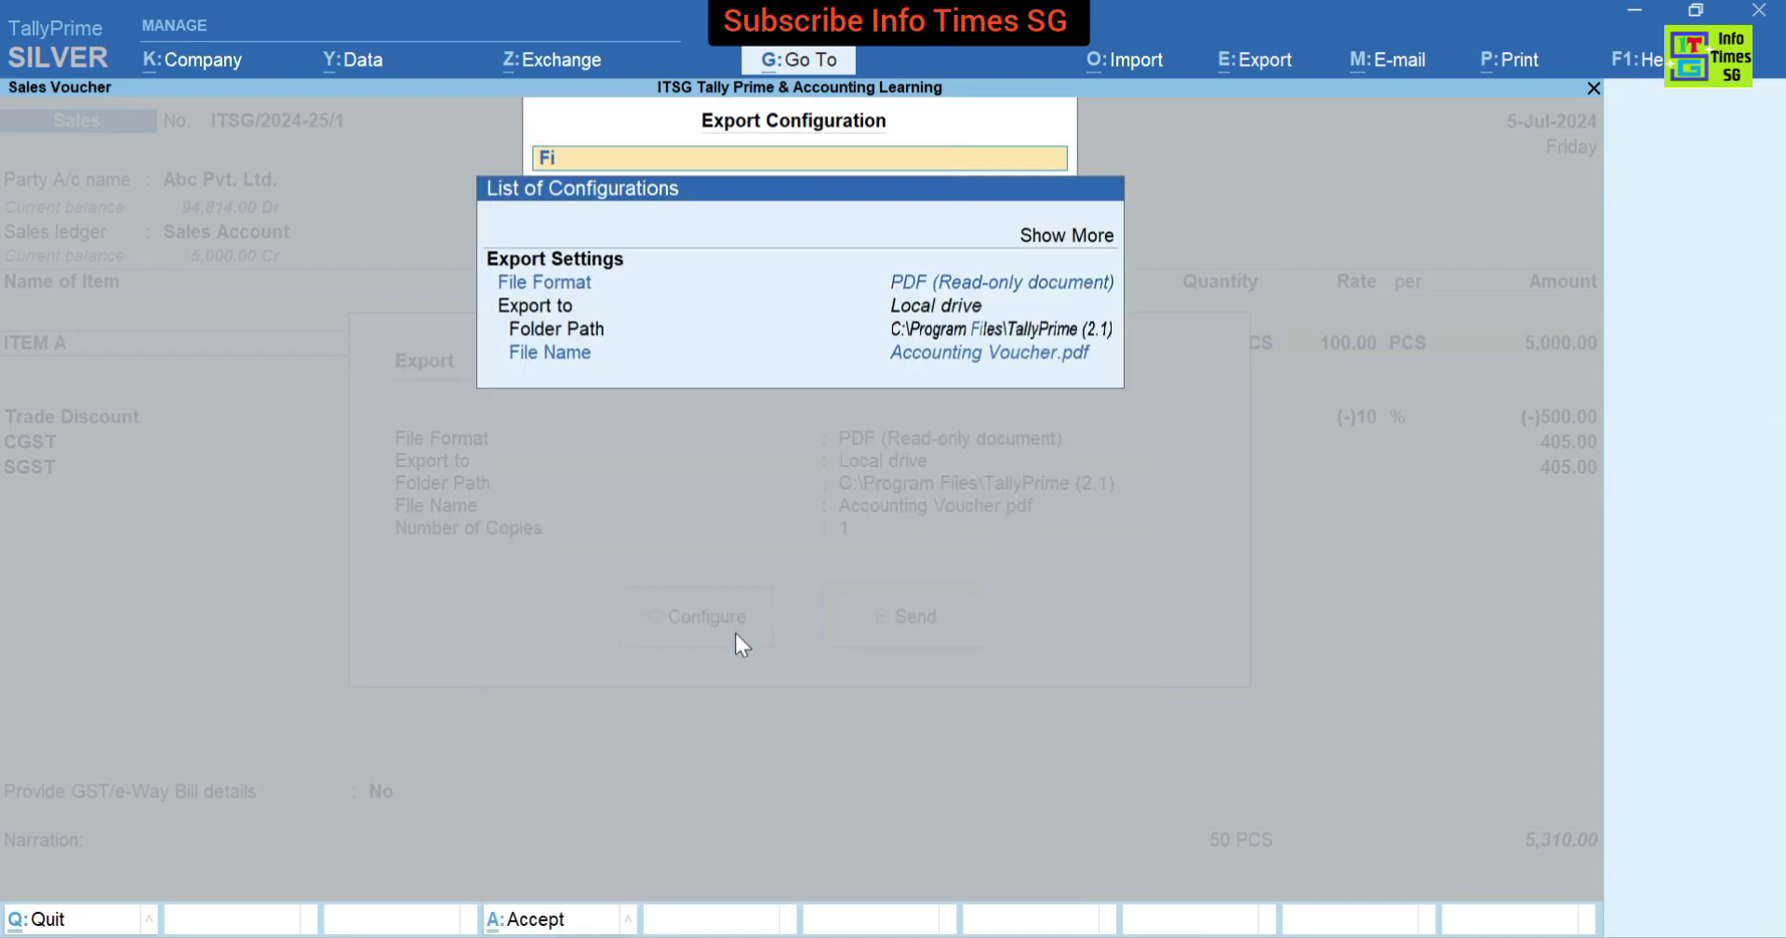
pyautogui.write('l')
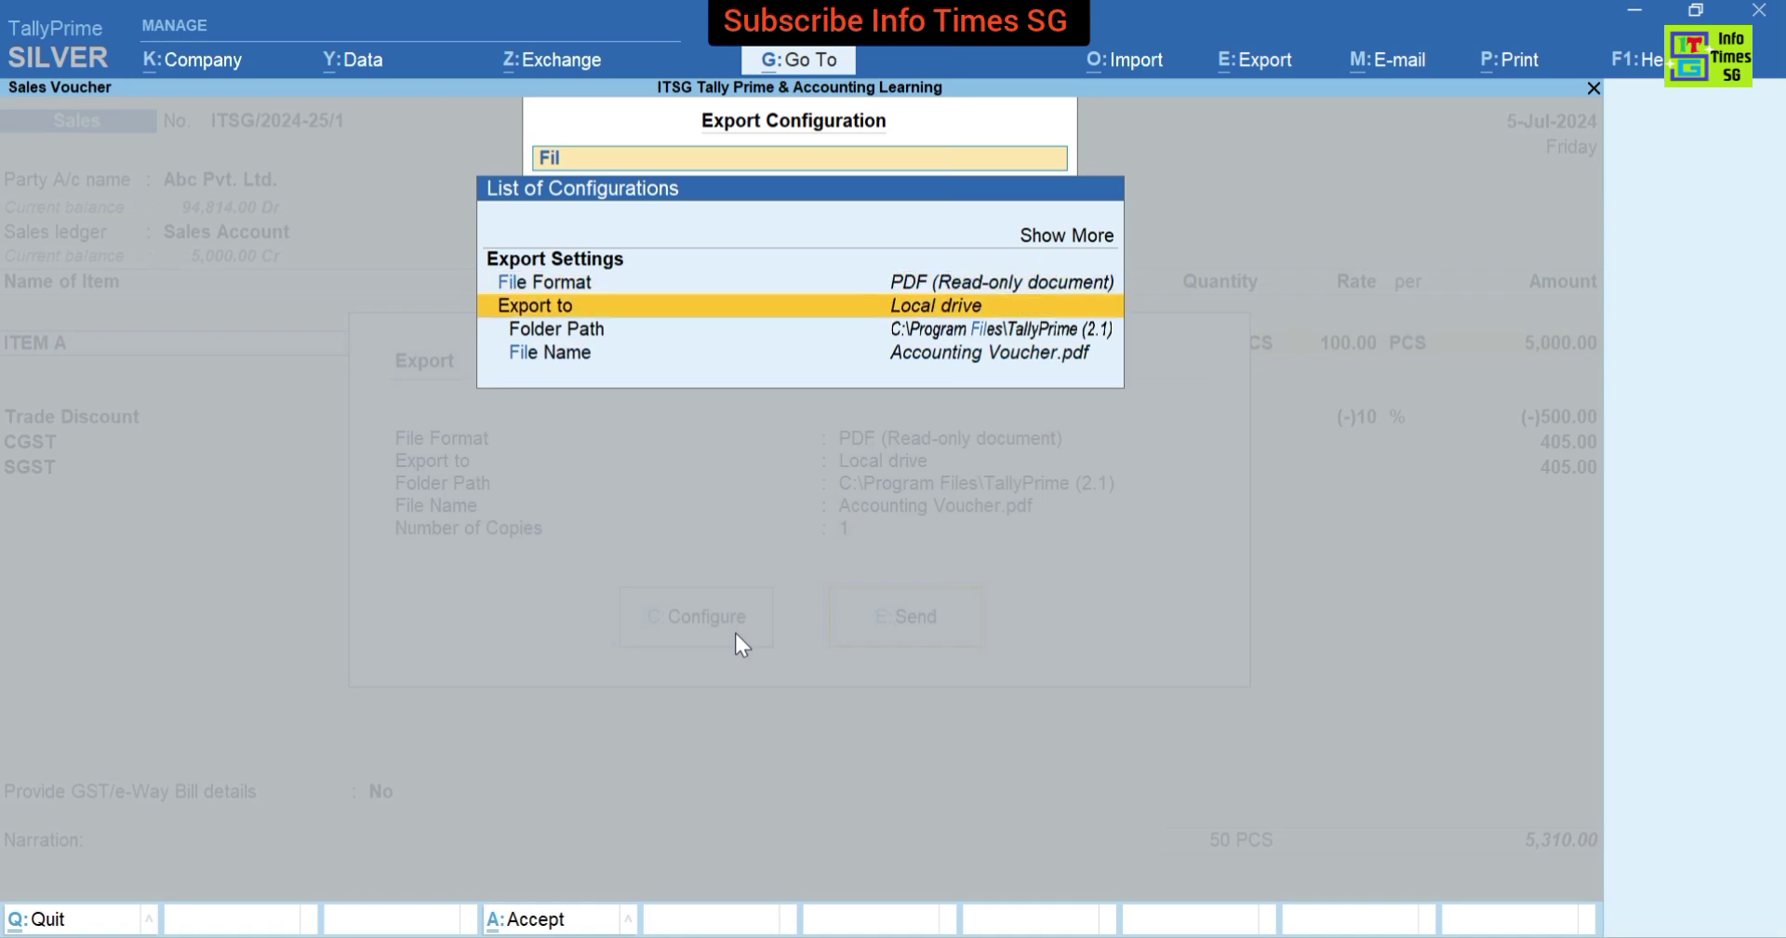
pyautogui.press('Down')
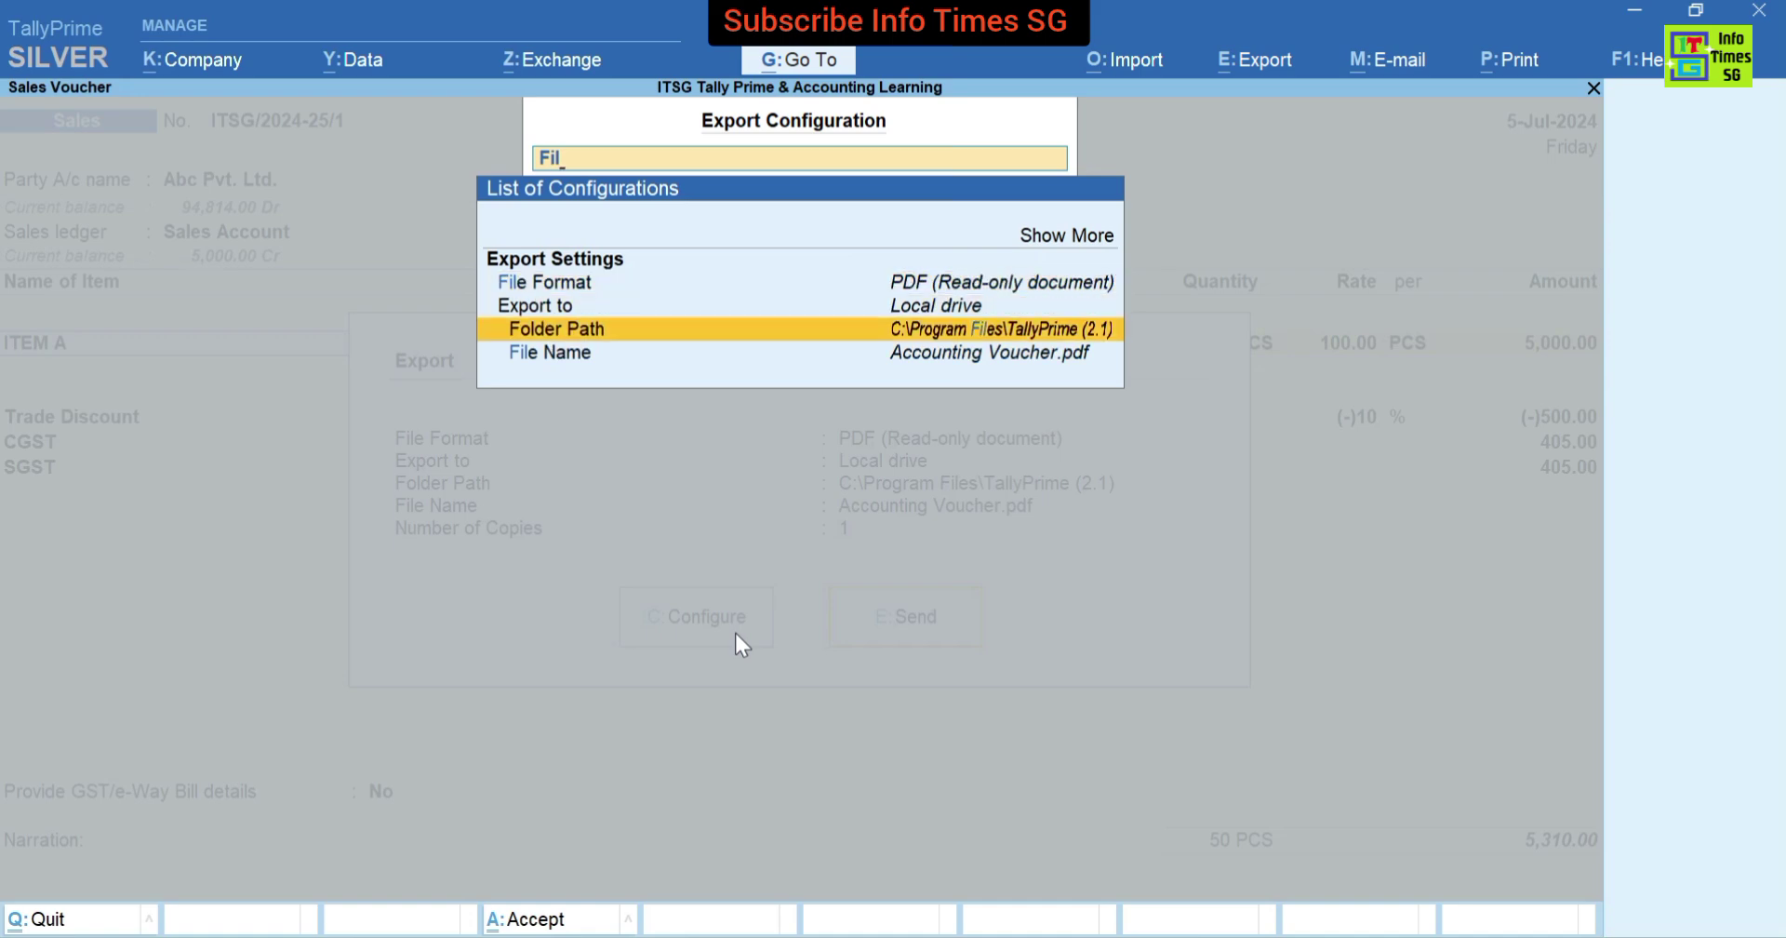
pyautogui.press('Return')
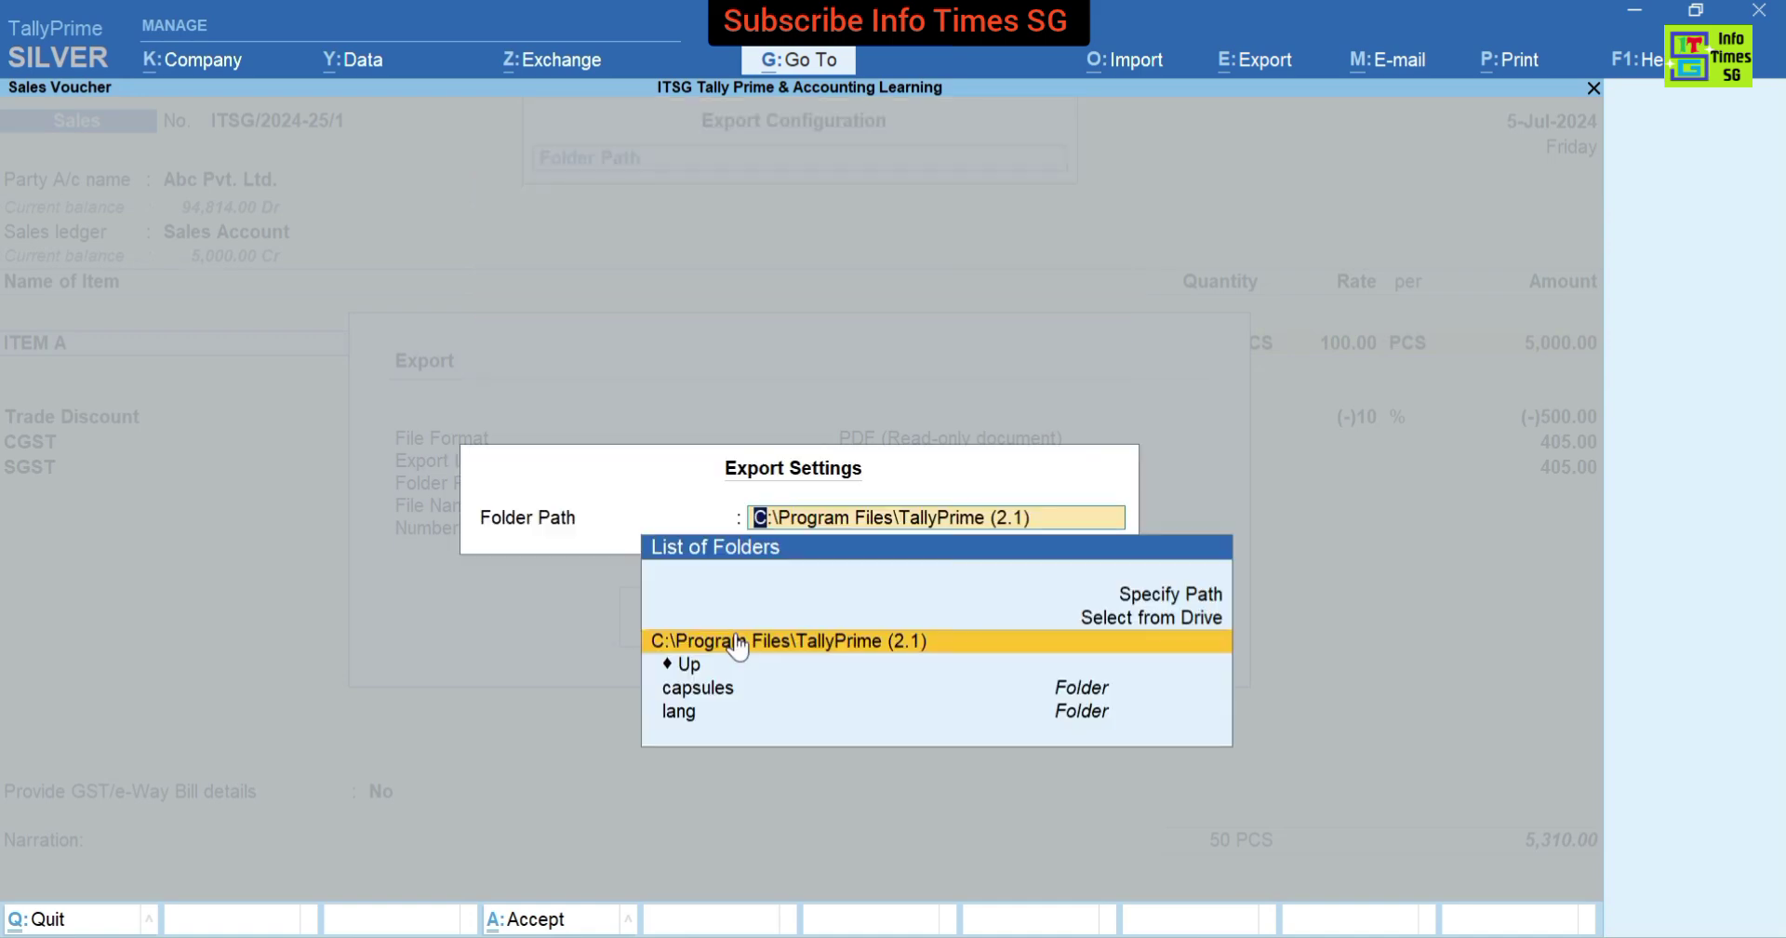
pyautogui.press('Down')
pyautogui.press('Return')
pyautogui.press('Down')
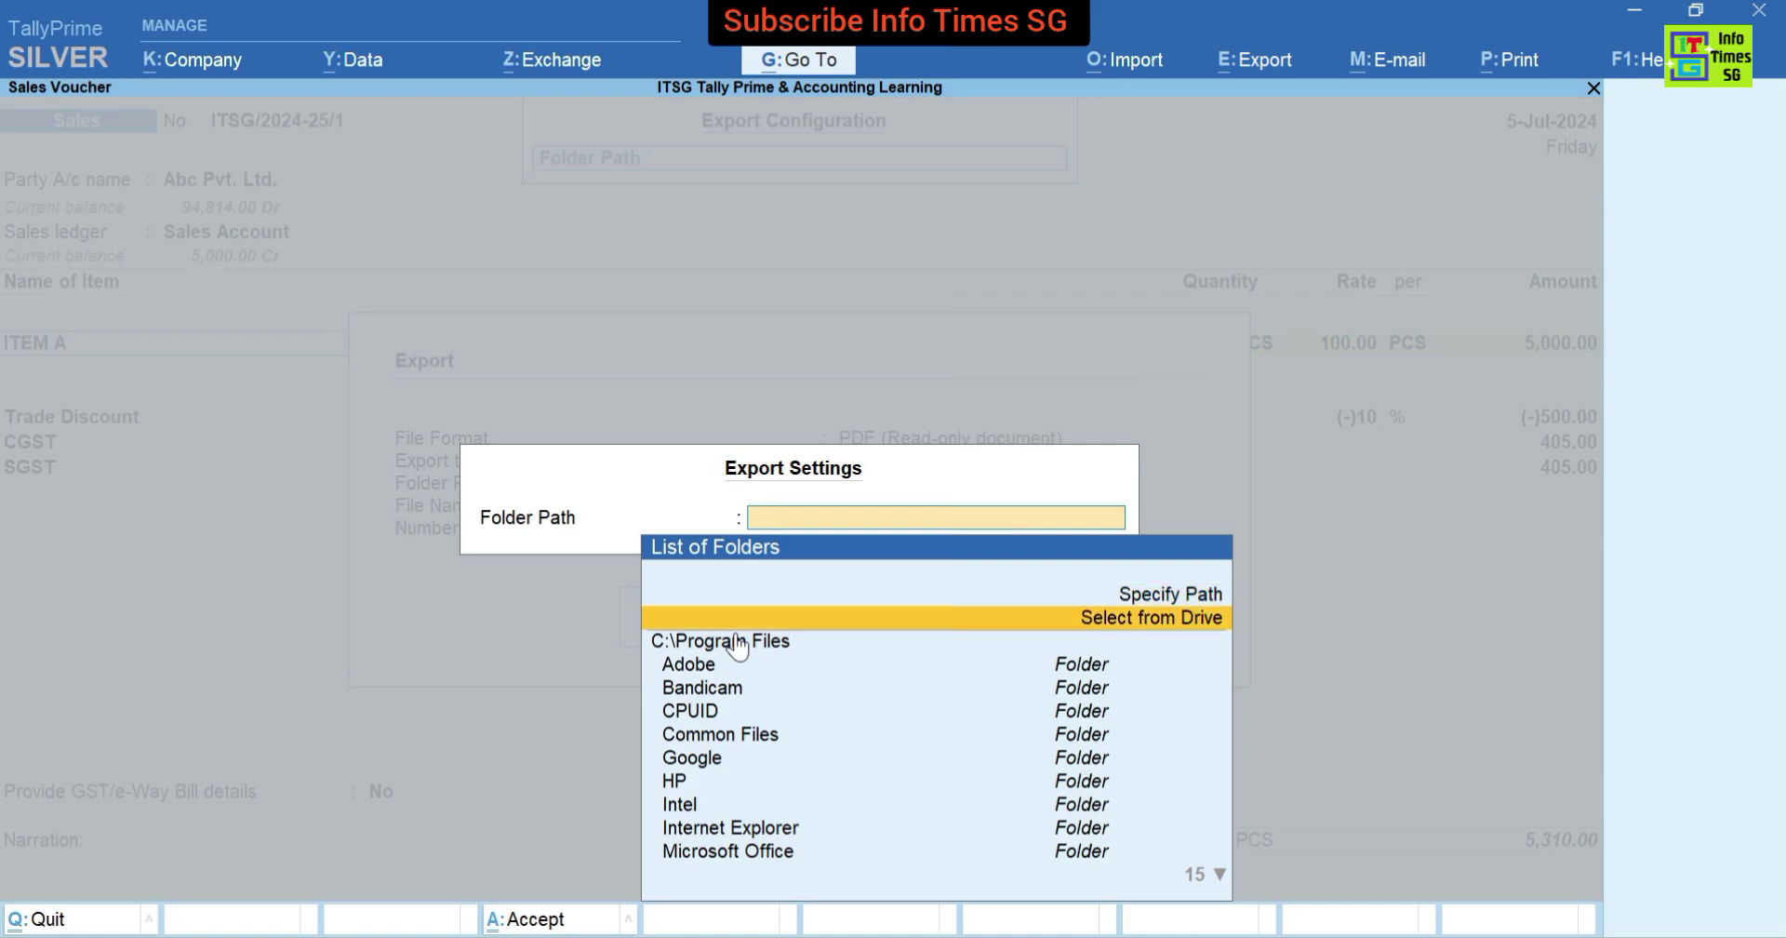
pyautogui.press('Down')
pyautogui.press('Up')
pyautogui.press('Up')
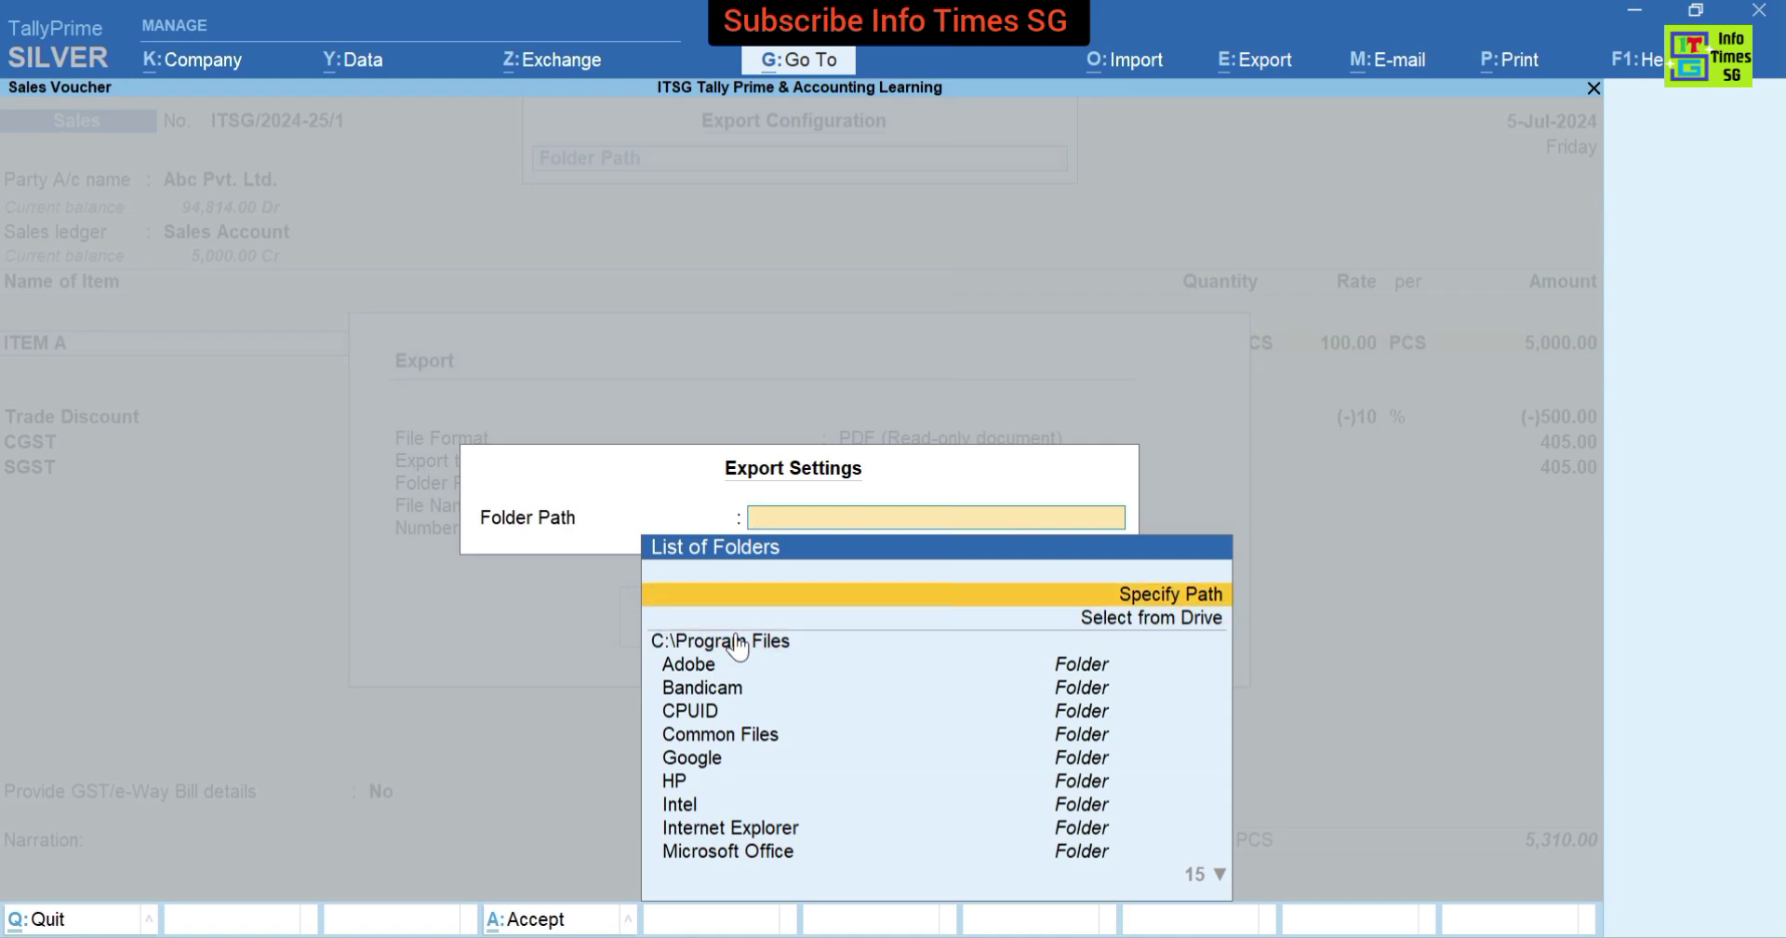
pyautogui.press('Return')
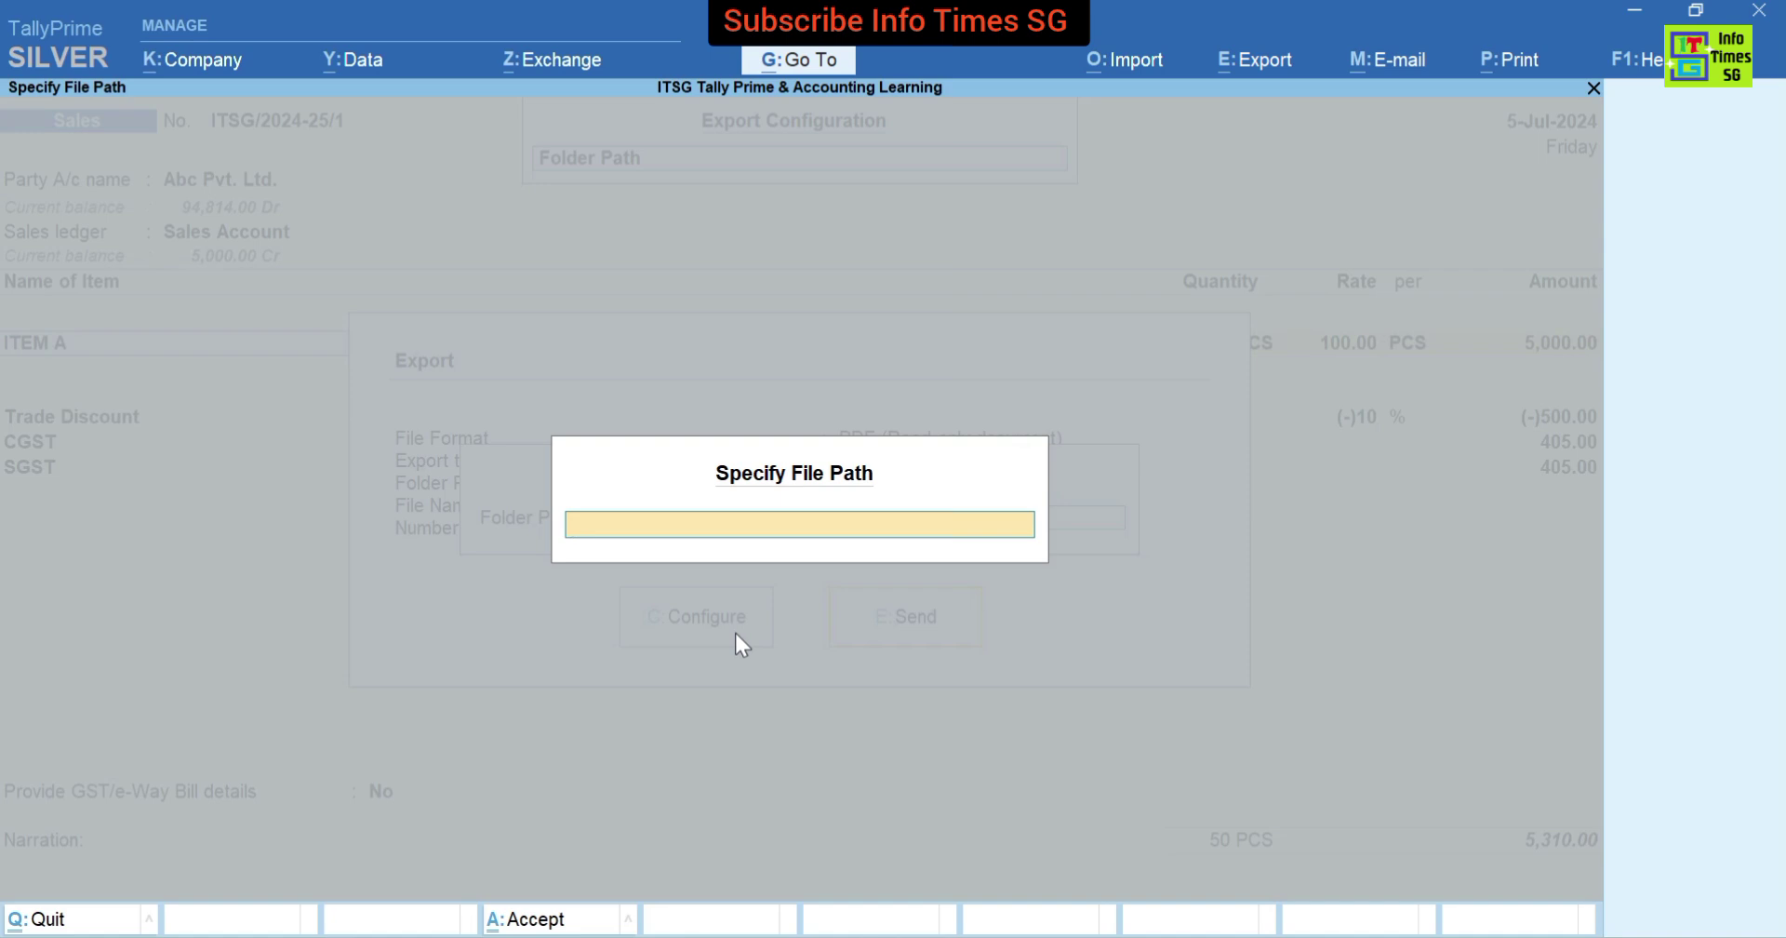
pyautogui.press('Return')
pyautogui.hotkey('ctrl', 'a')
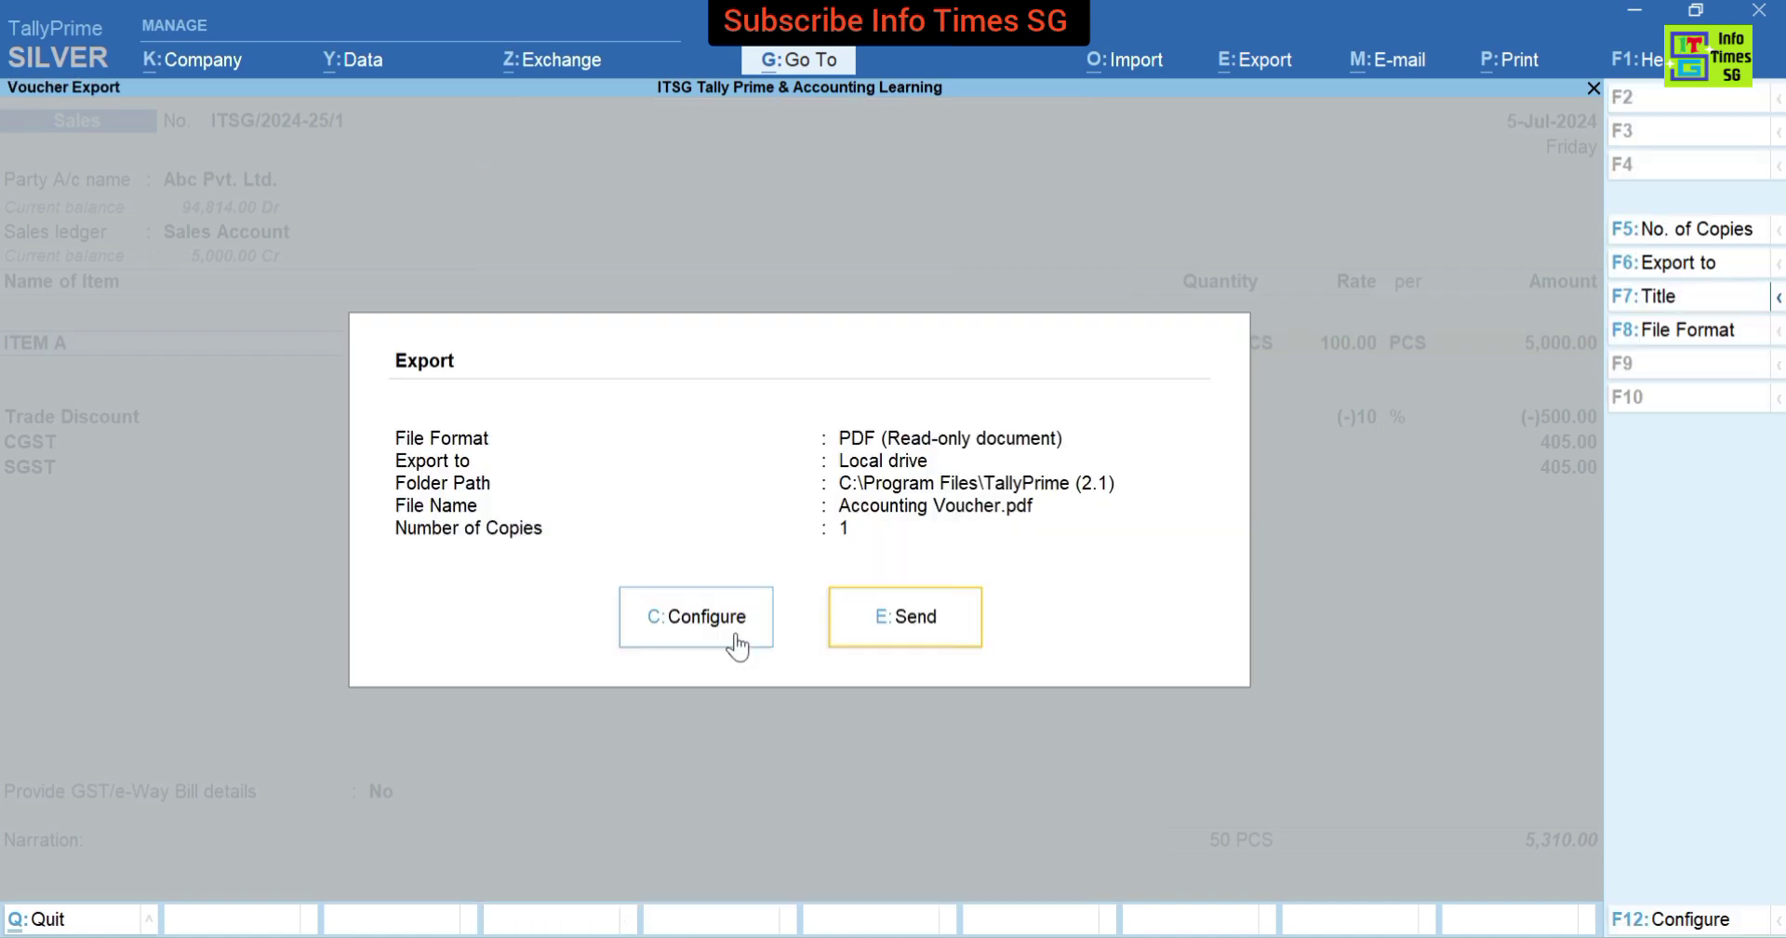
# Export the sales voucher as Accounting Voucher.pdf and check the invoice in the PDF.
pyautogui.press('Return')
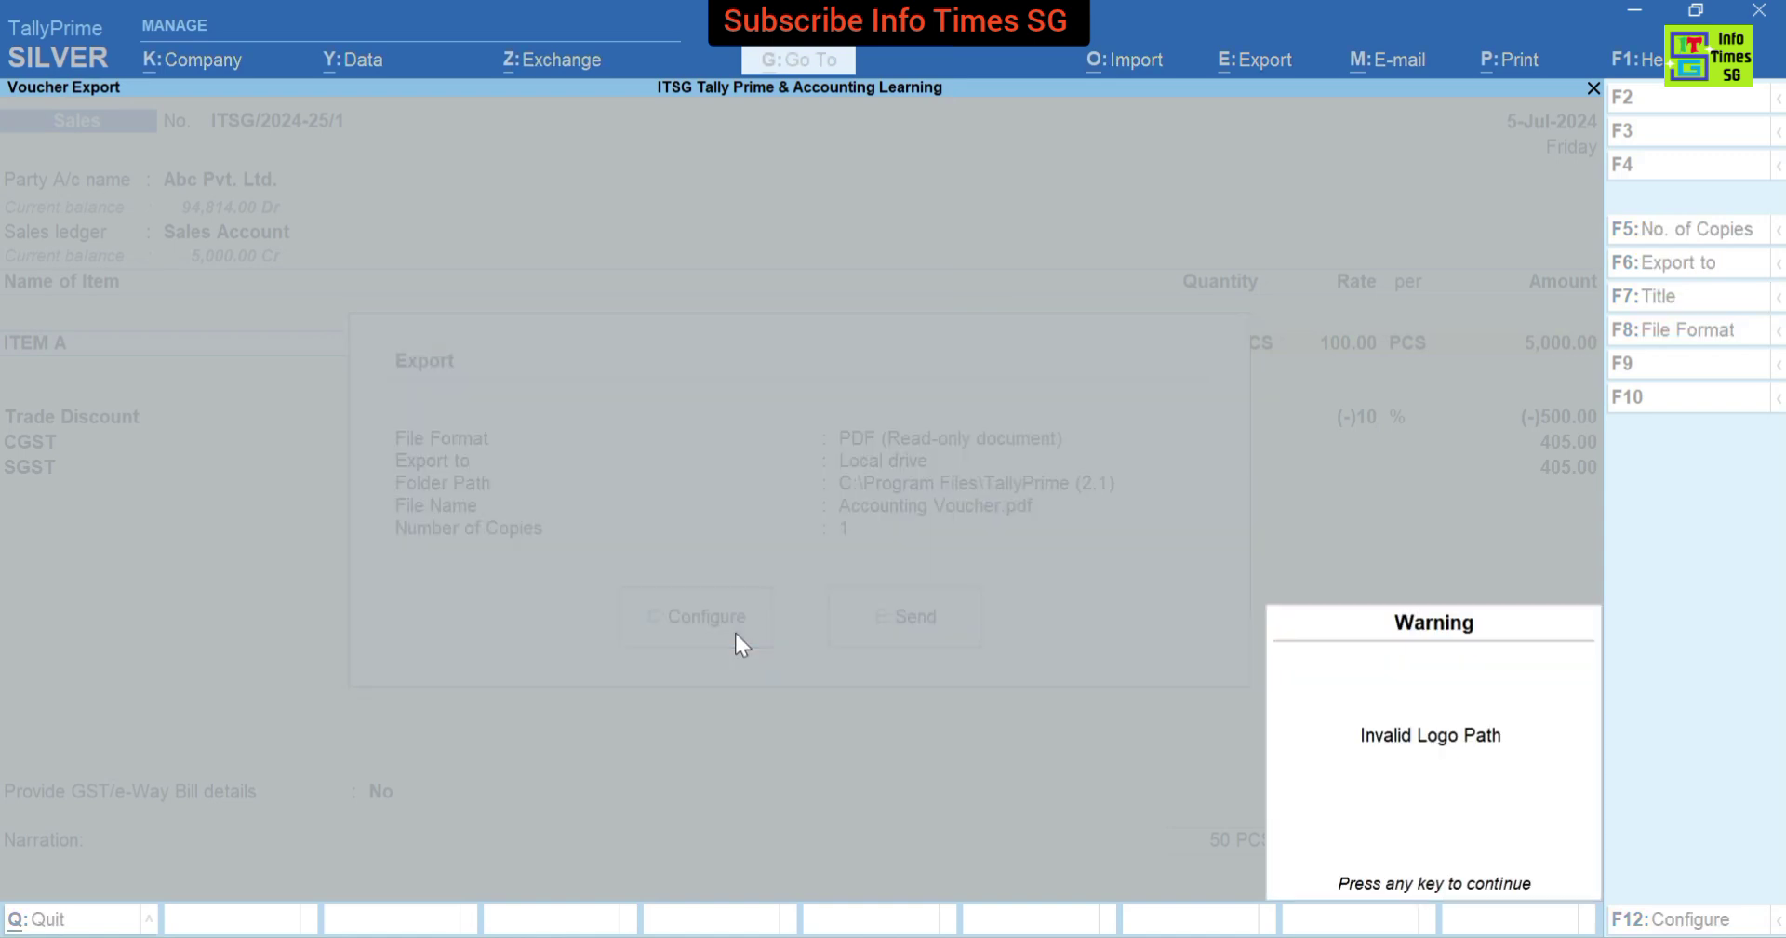
pyautogui.press('Return')
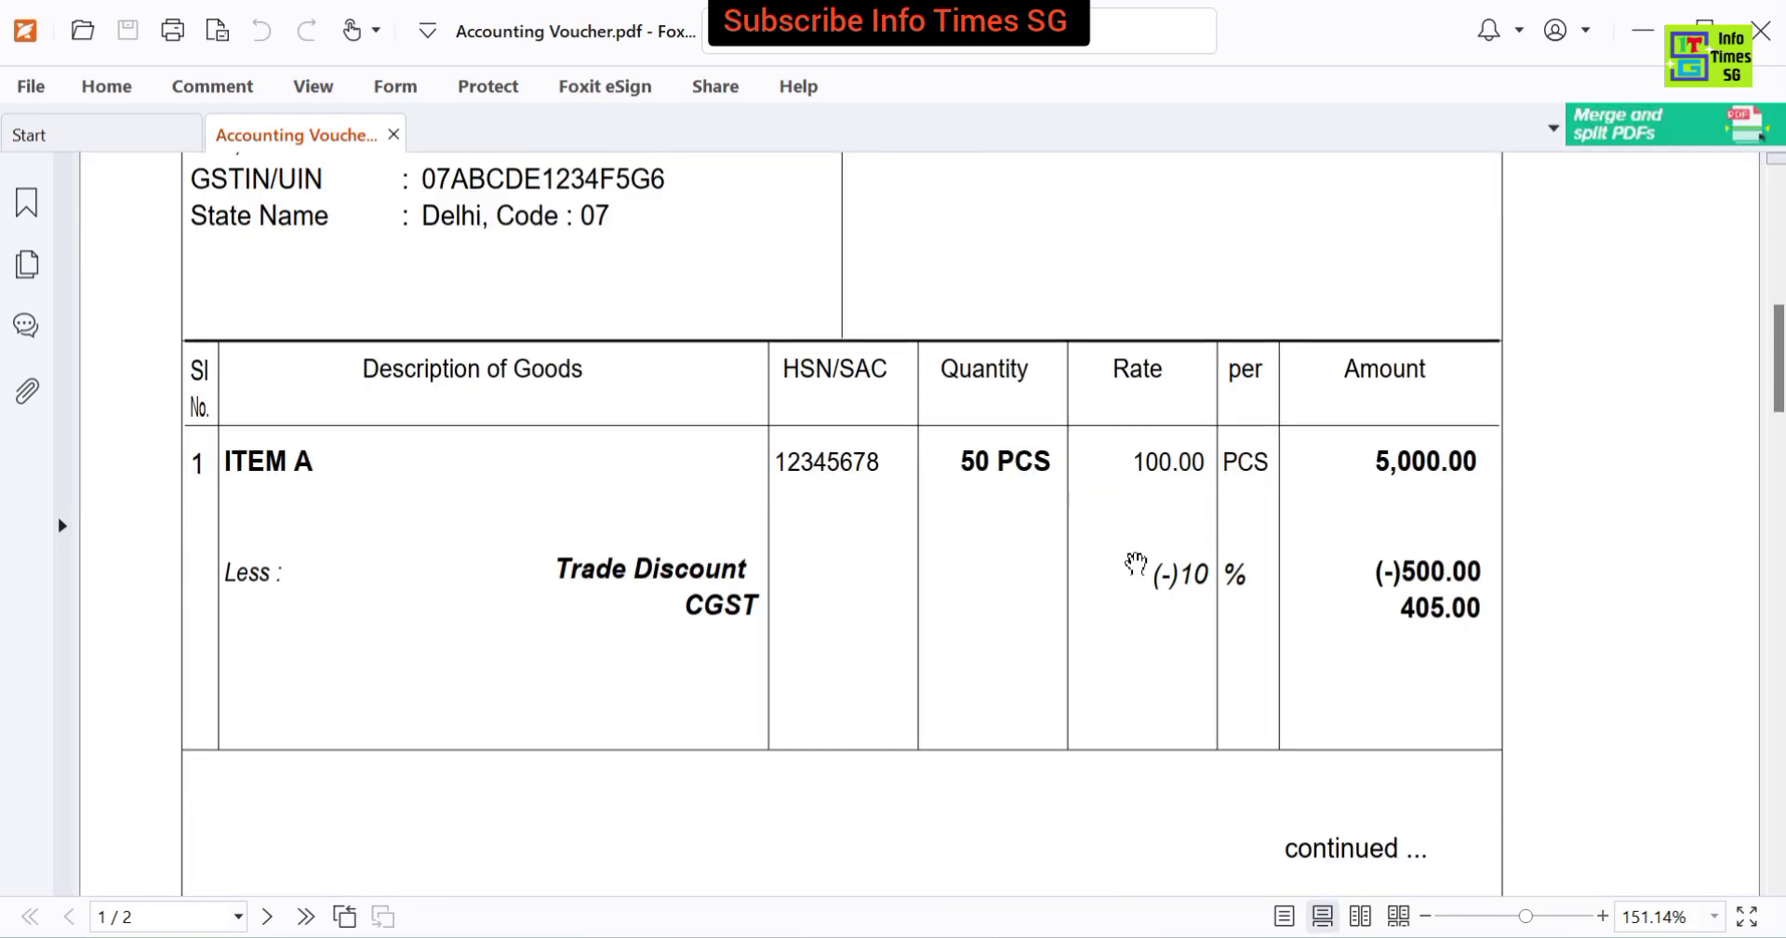
pyautogui.scroll(-1, 1136, 563)
# Switch back to TallyPrime and choose Microsoft Print to PDF as the printer in the voucher's print configuration.
pyautogui.hotkey('alt', 'Tab')
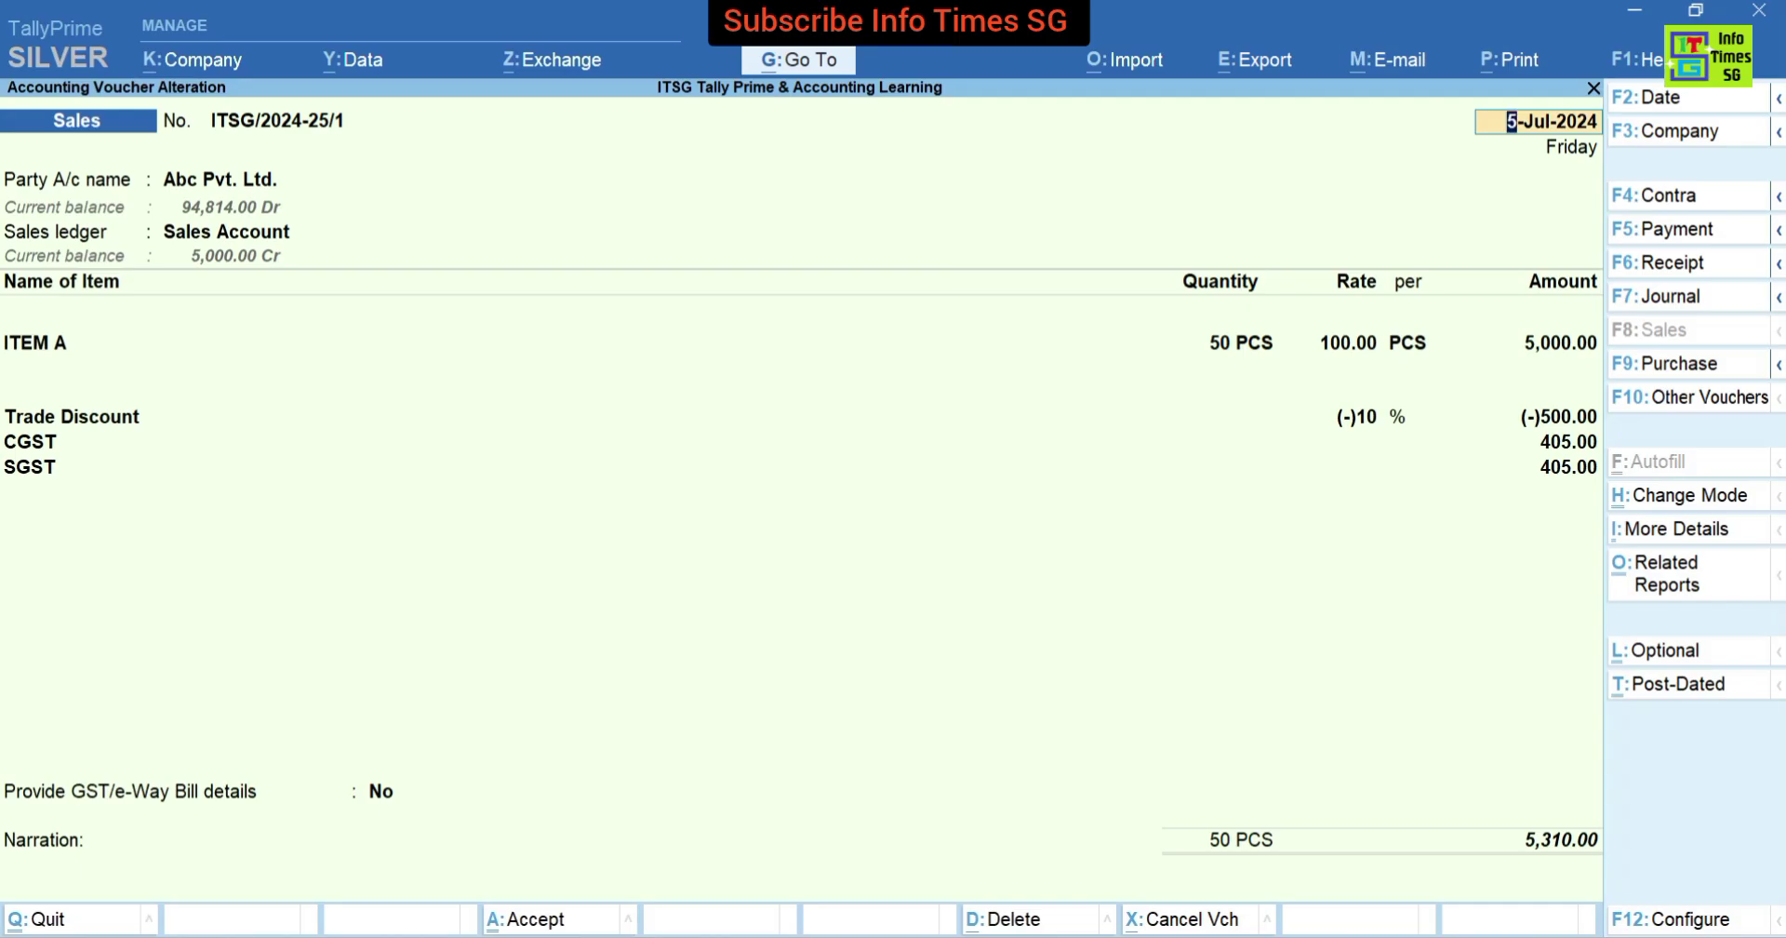
pyautogui.hotkey('alt', 'p')
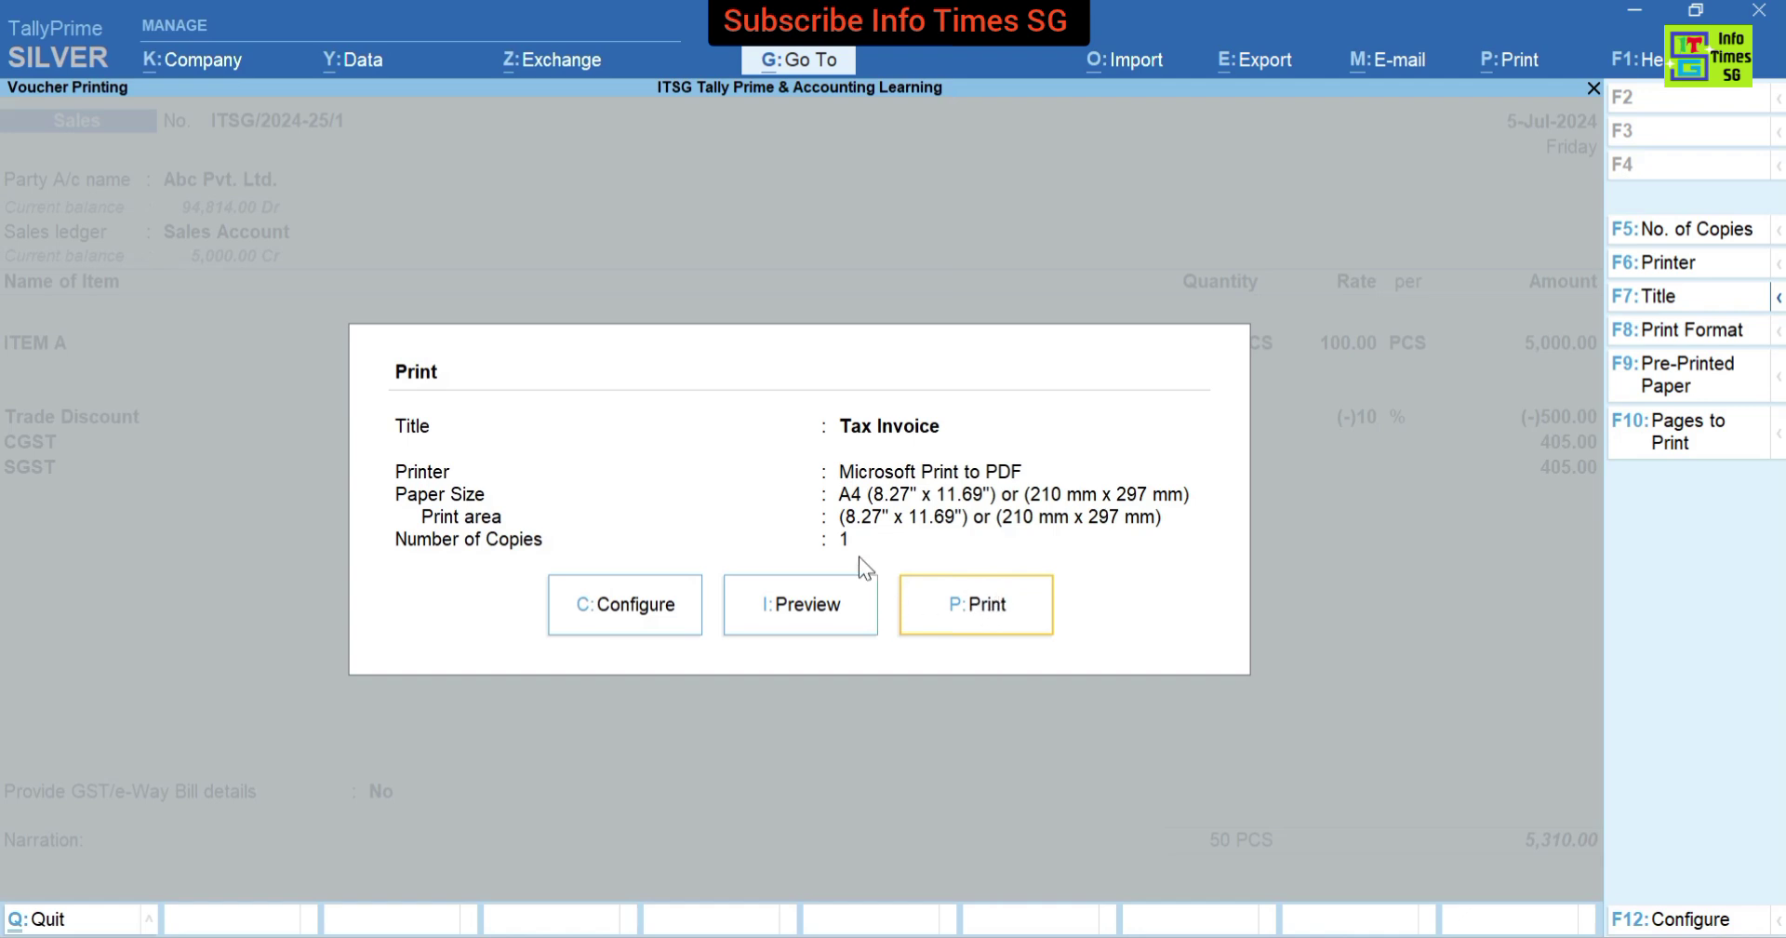
pyautogui.click(610, 610)
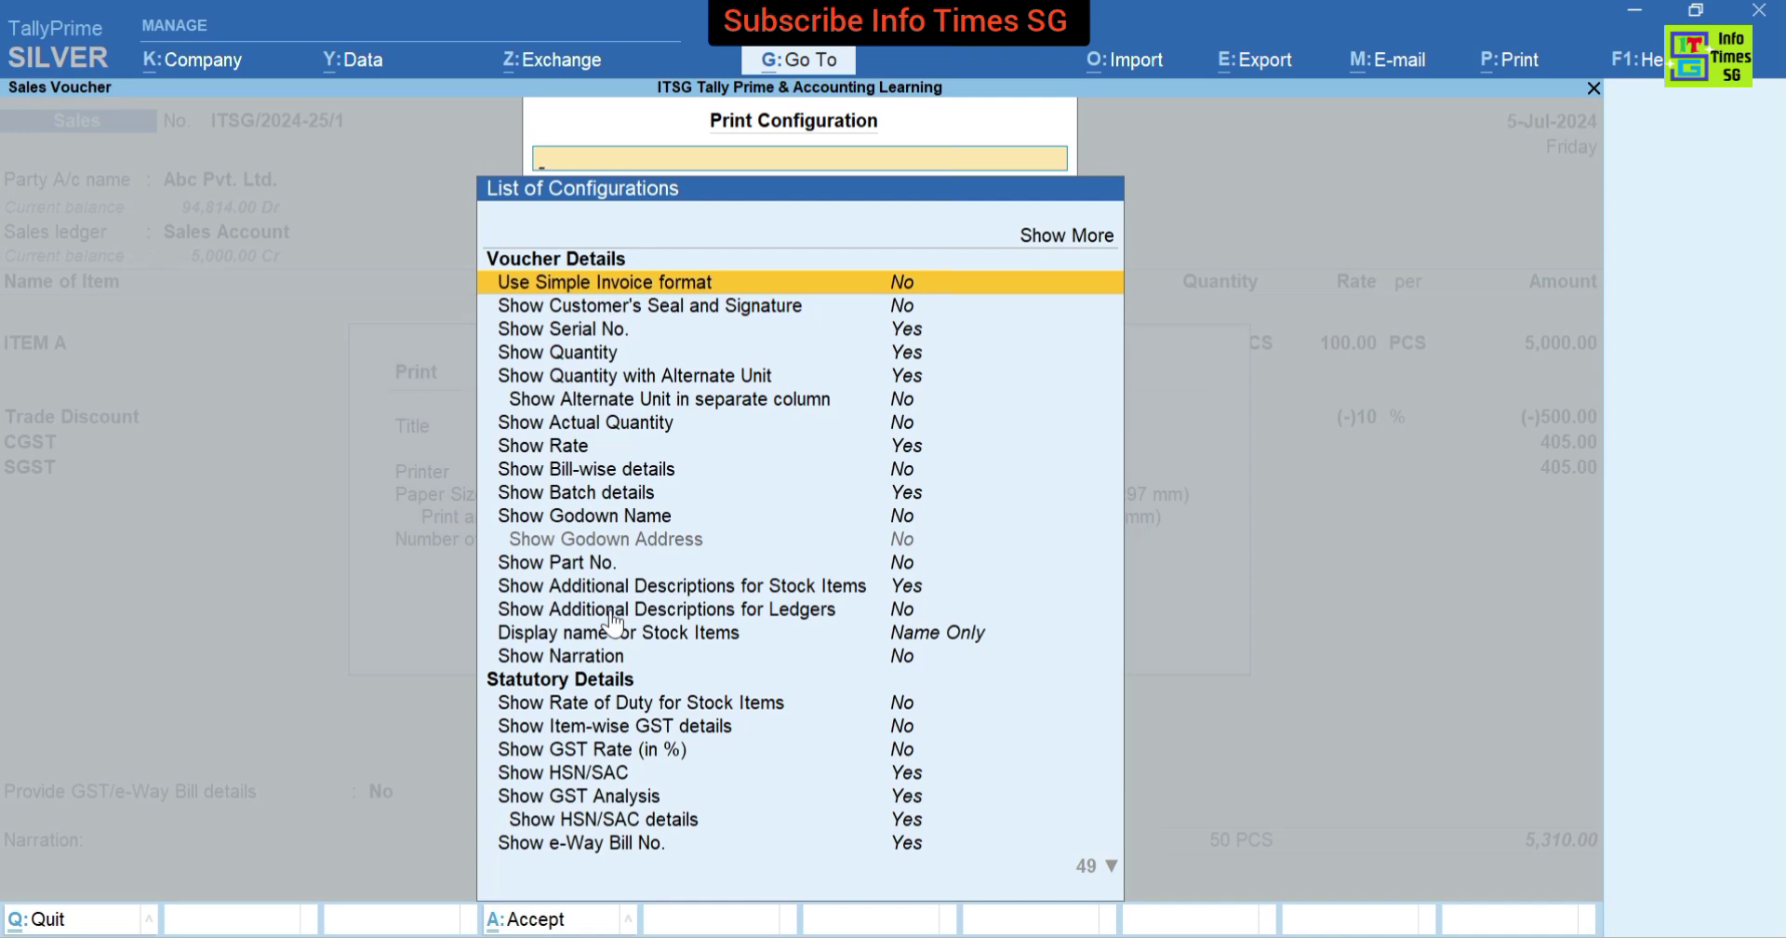
pyautogui.write('Prin')
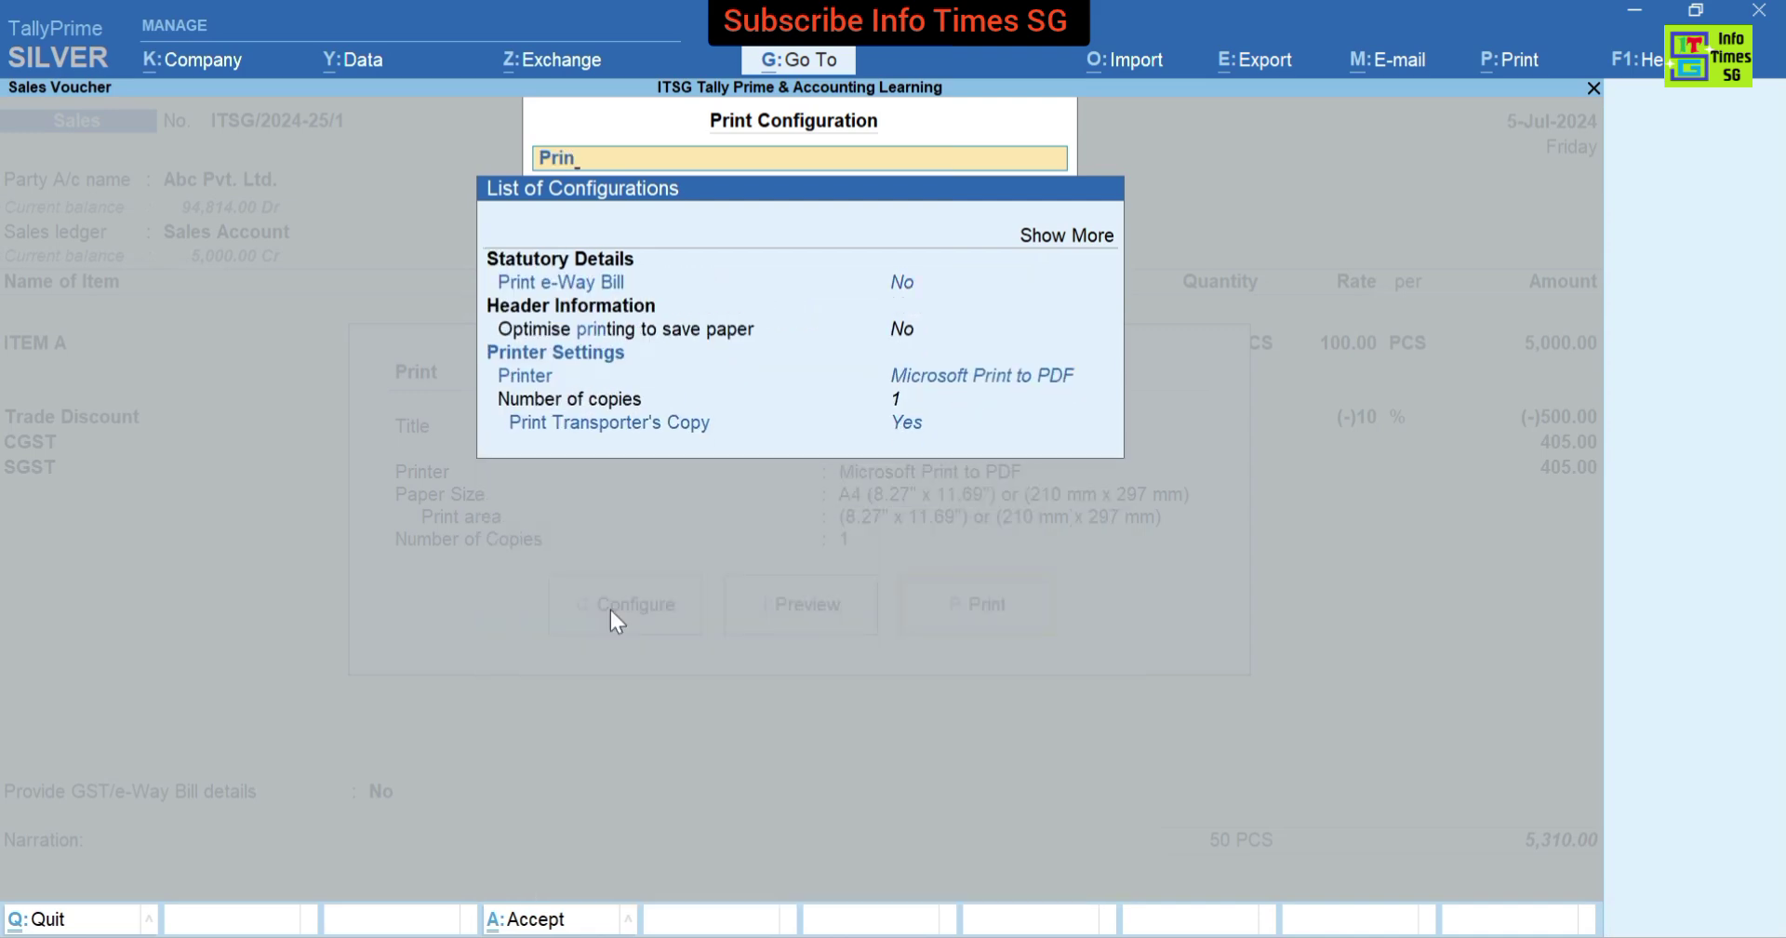
pyautogui.press('Down')
pyautogui.press('Down')
pyautogui.press('Down')
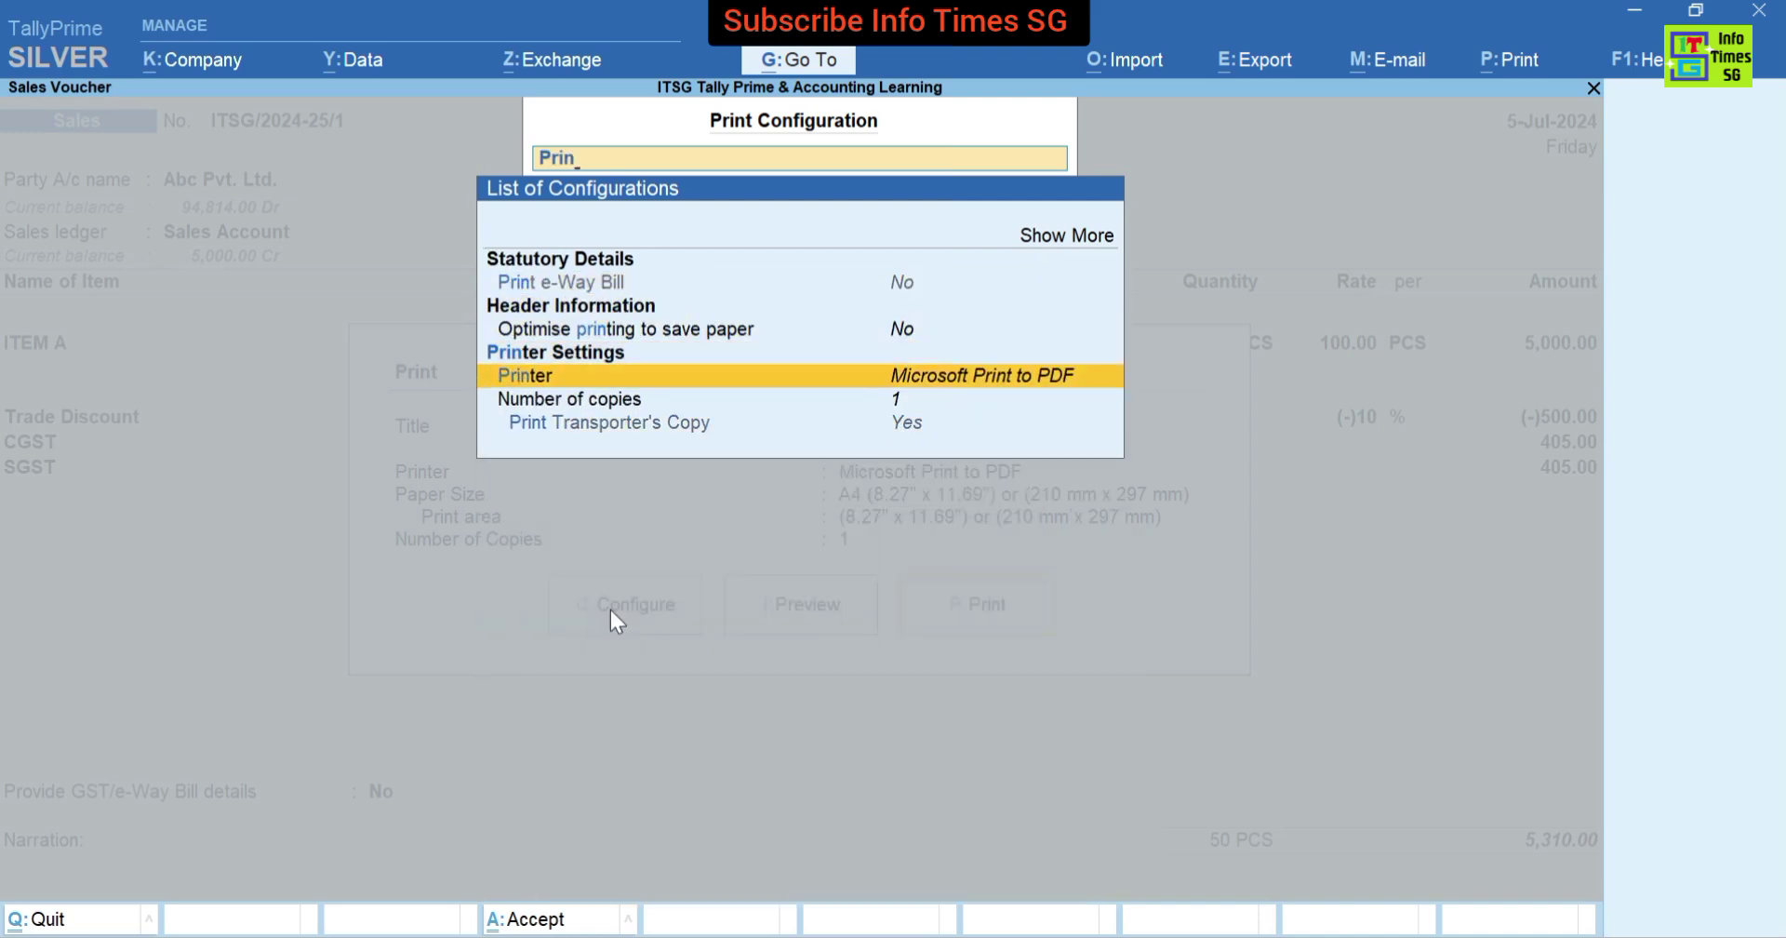
pyautogui.press('Return')
pyautogui.press('Down')
pyautogui.press('Up')
pyautogui.press('Down')
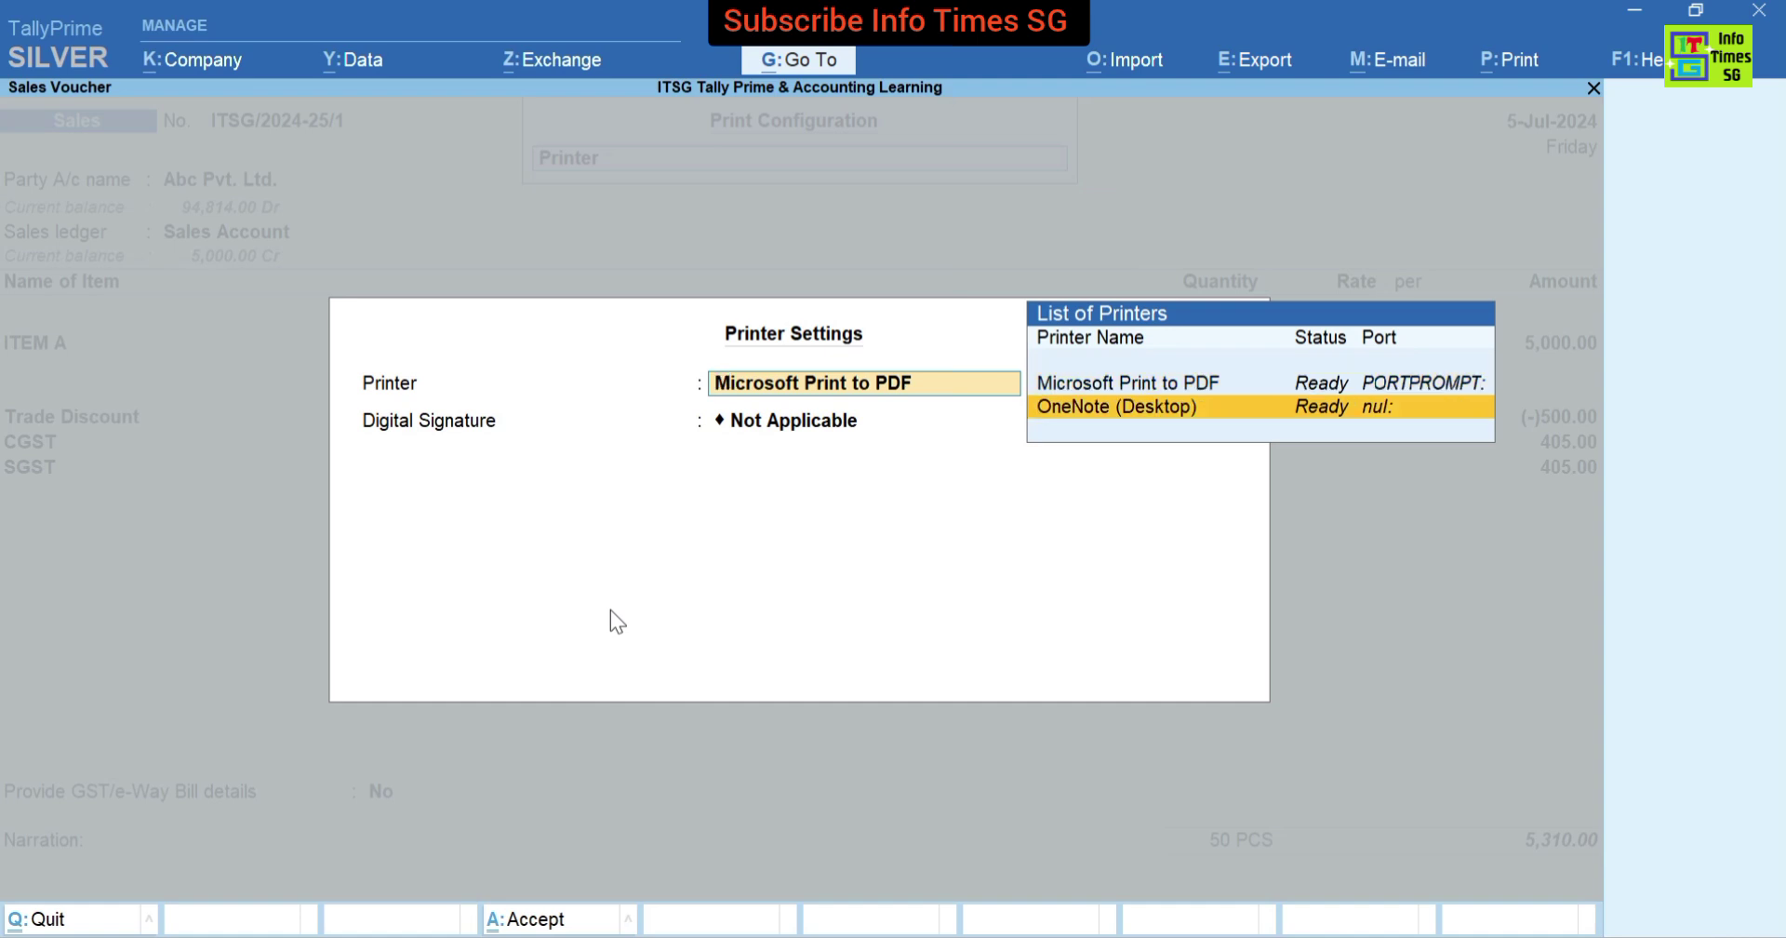
pyautogui.press('Up')
pyautogui.press('Down')
pyautogui.press('BackSpace')
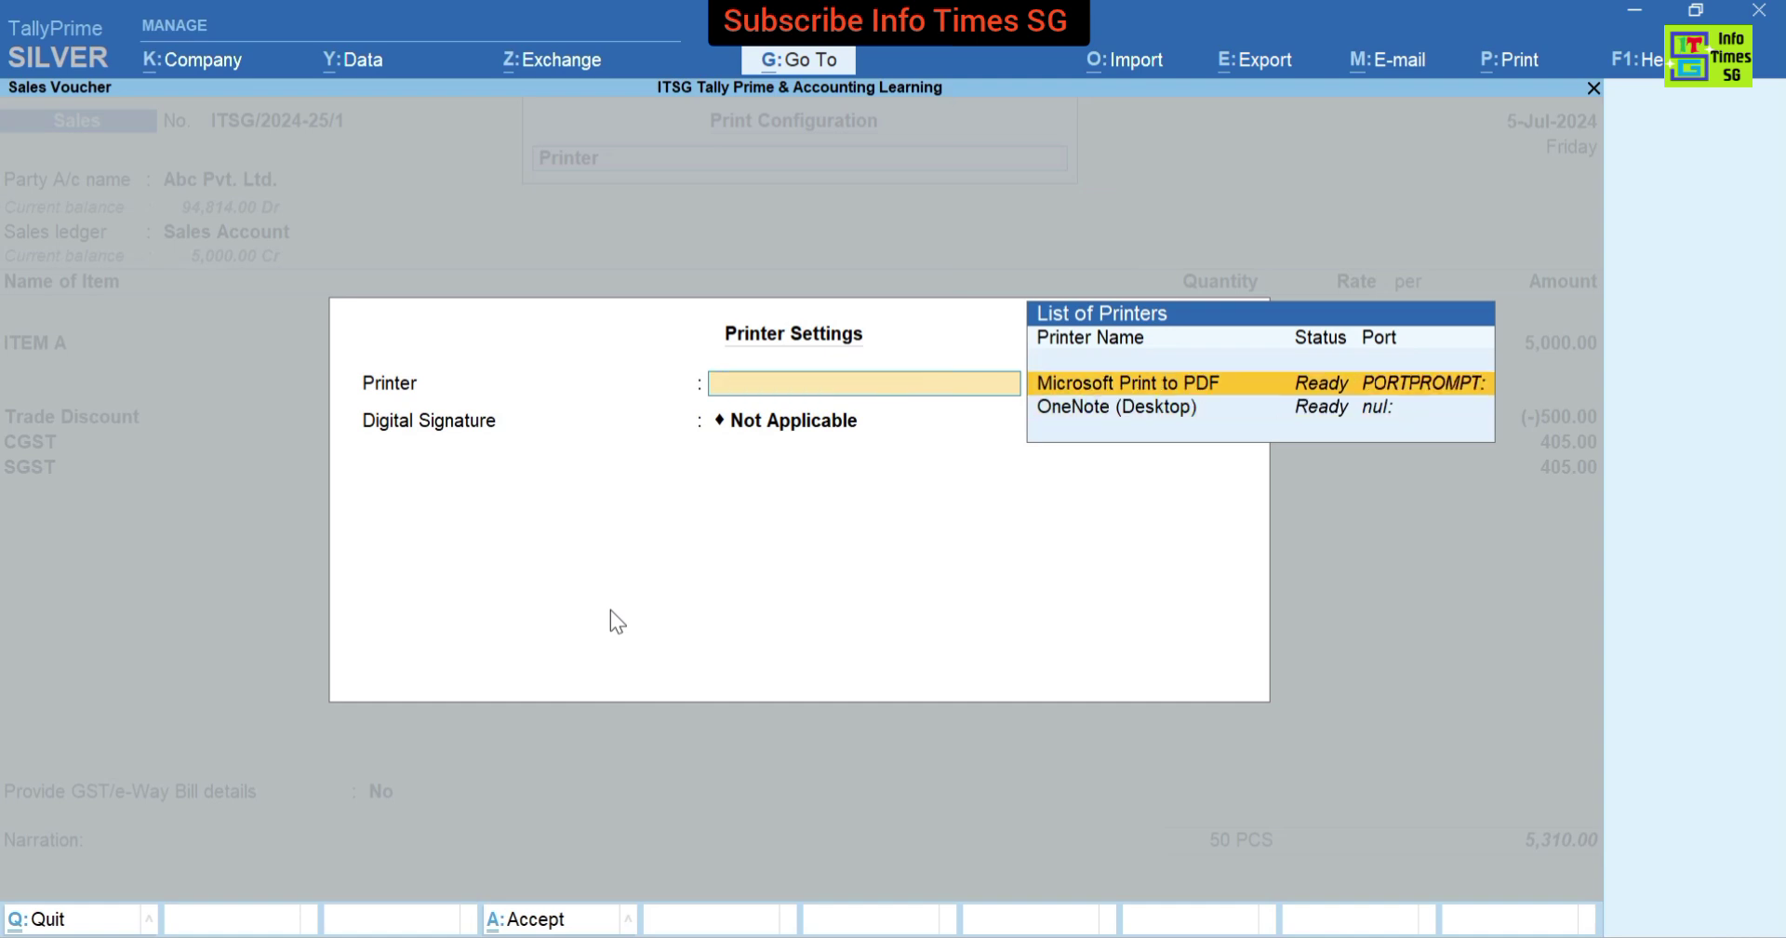
pyautogui.press('Return')
pyautogui.press('Escape')
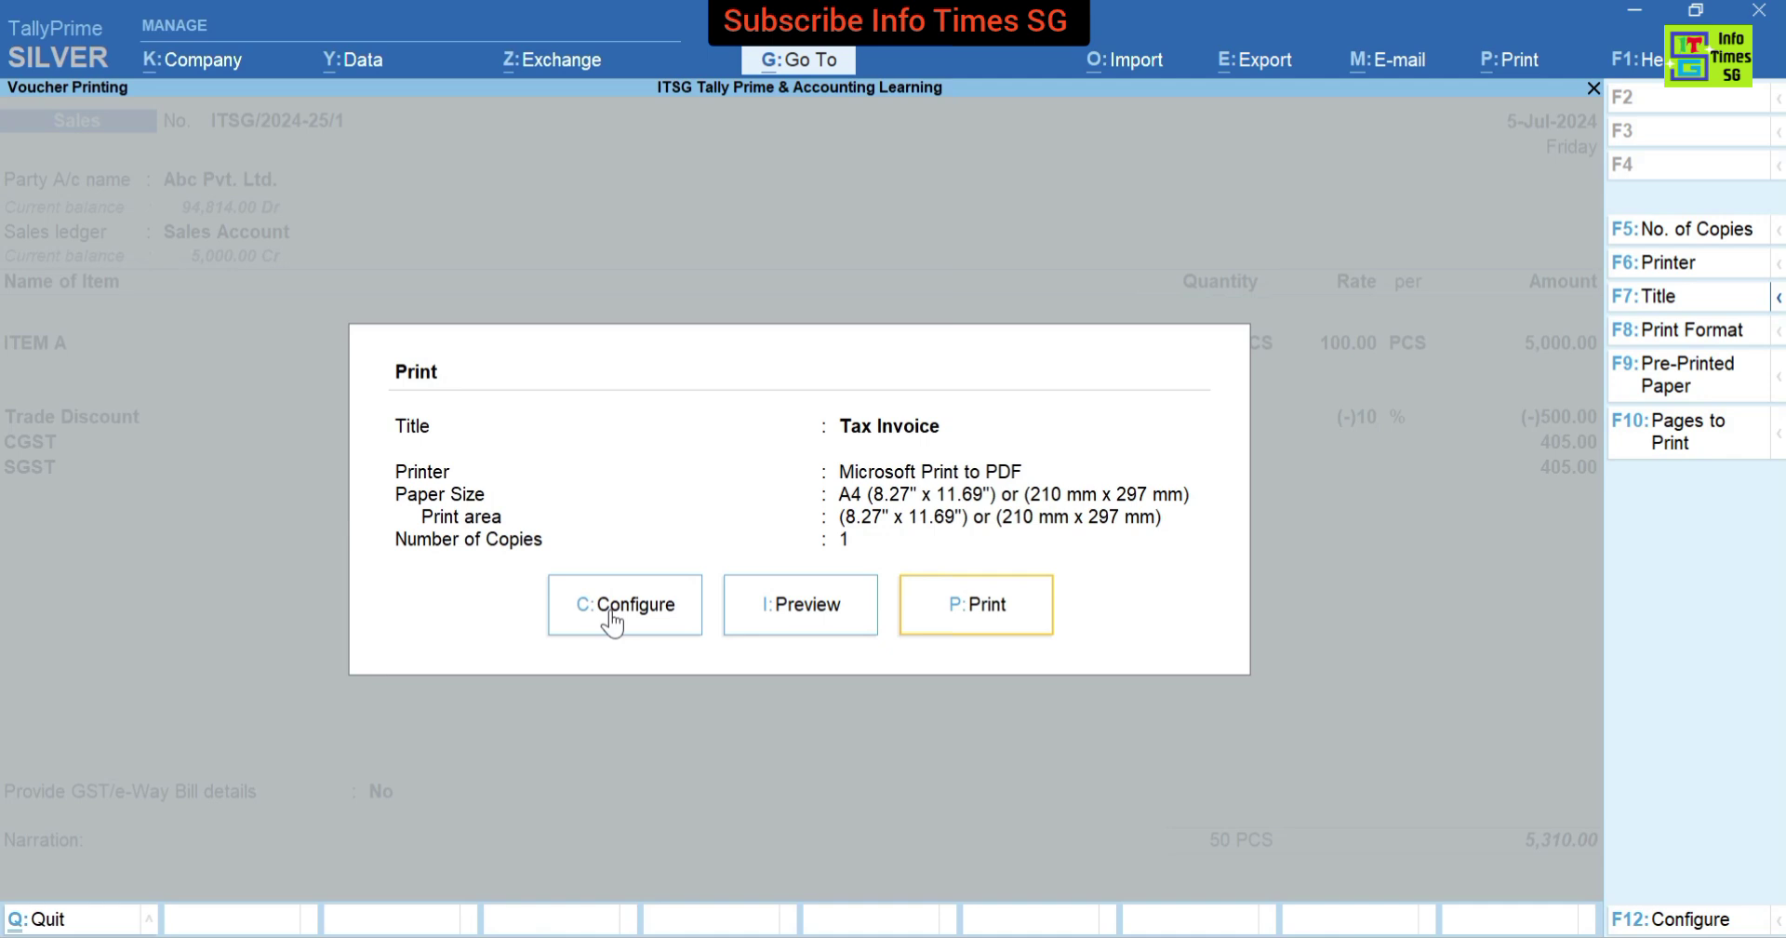
# Preview the Tax Invoice printout and examine its item line, trade discount, CGST, SGST and tax analysis.
pyautogui.press('i')
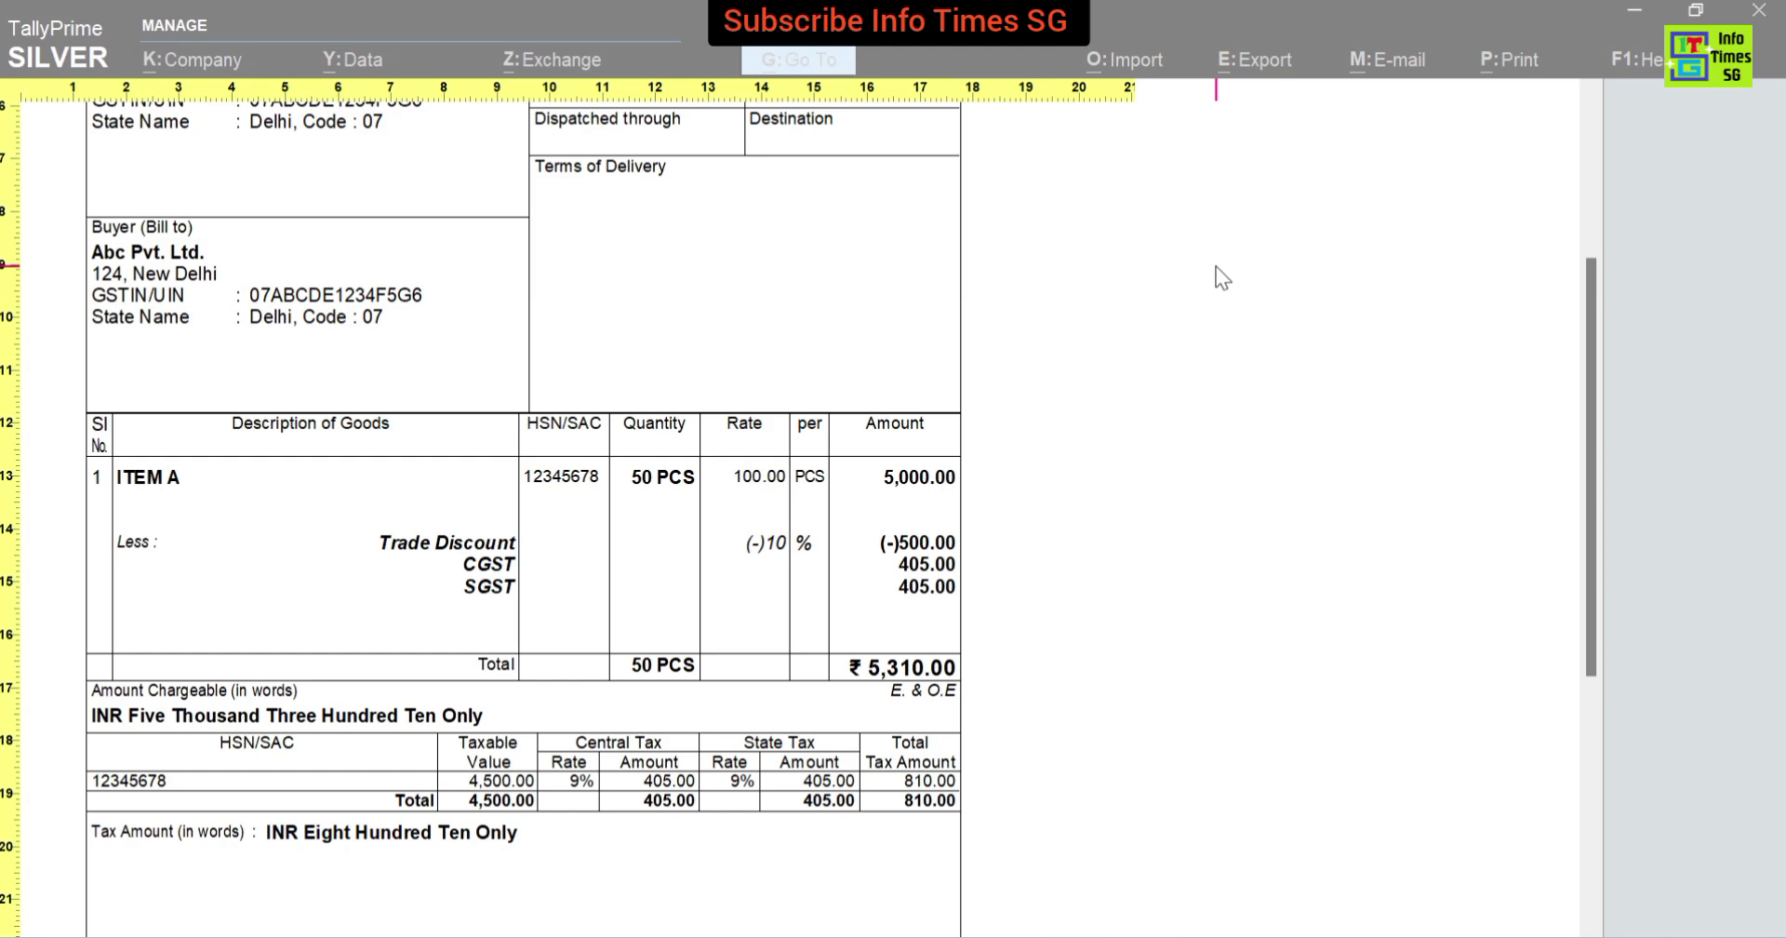
pyautogui.scroll(-1, 1060, 560)
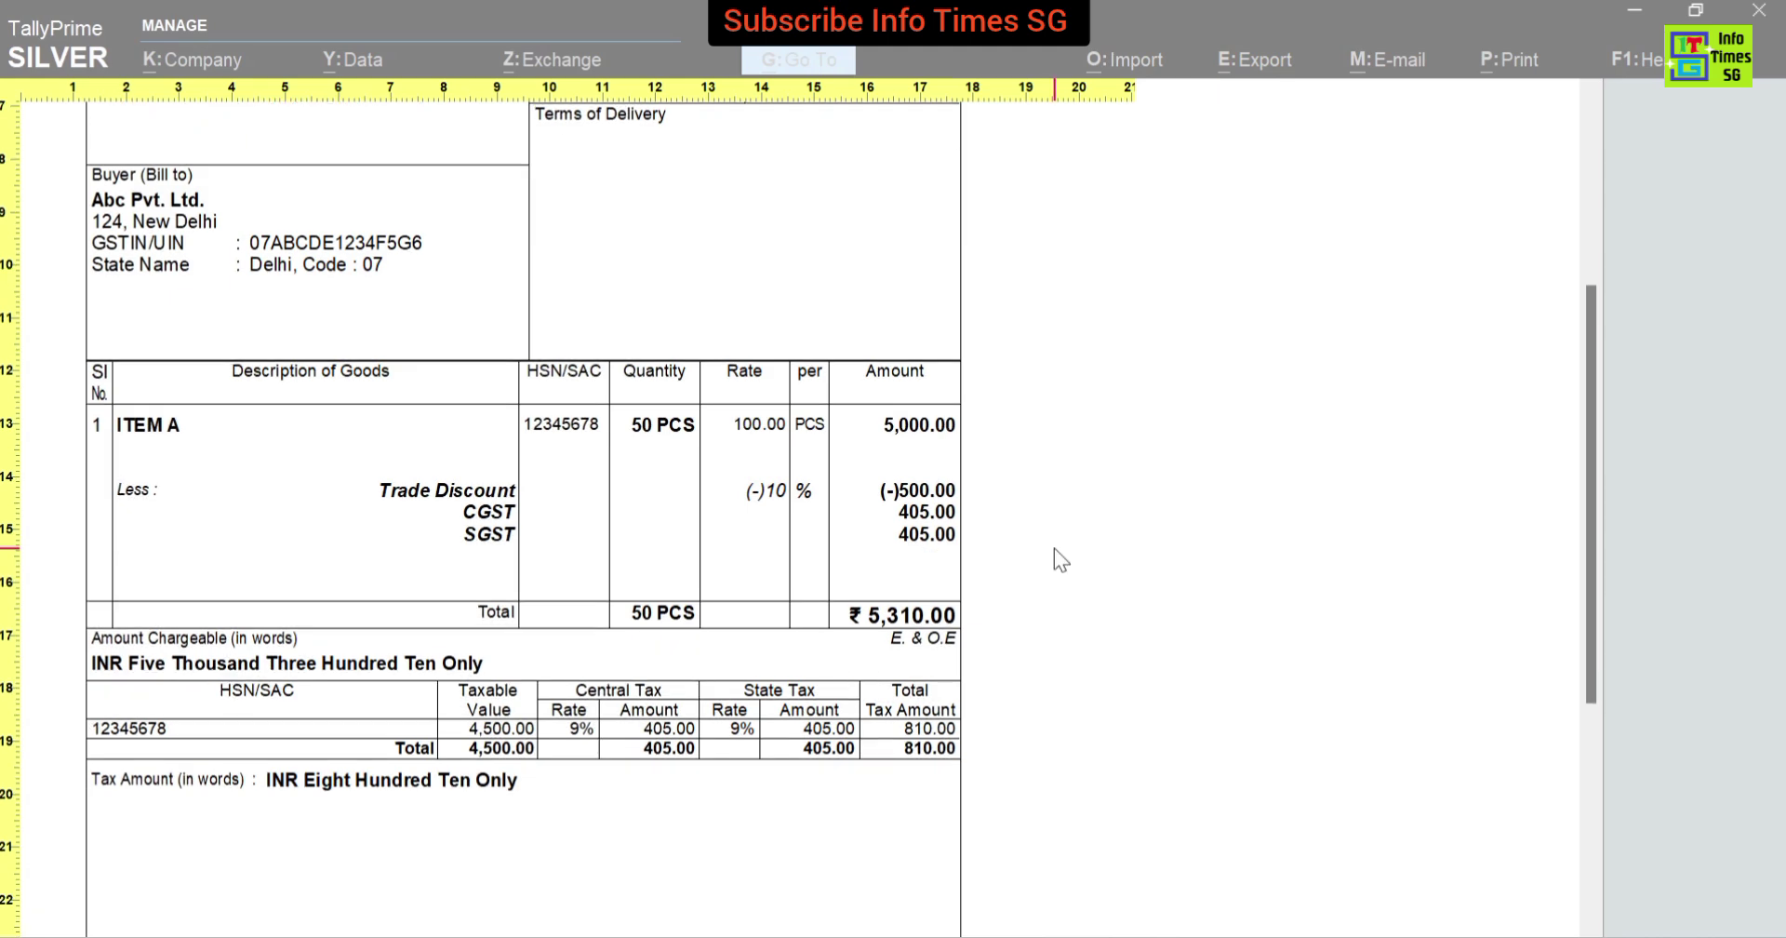